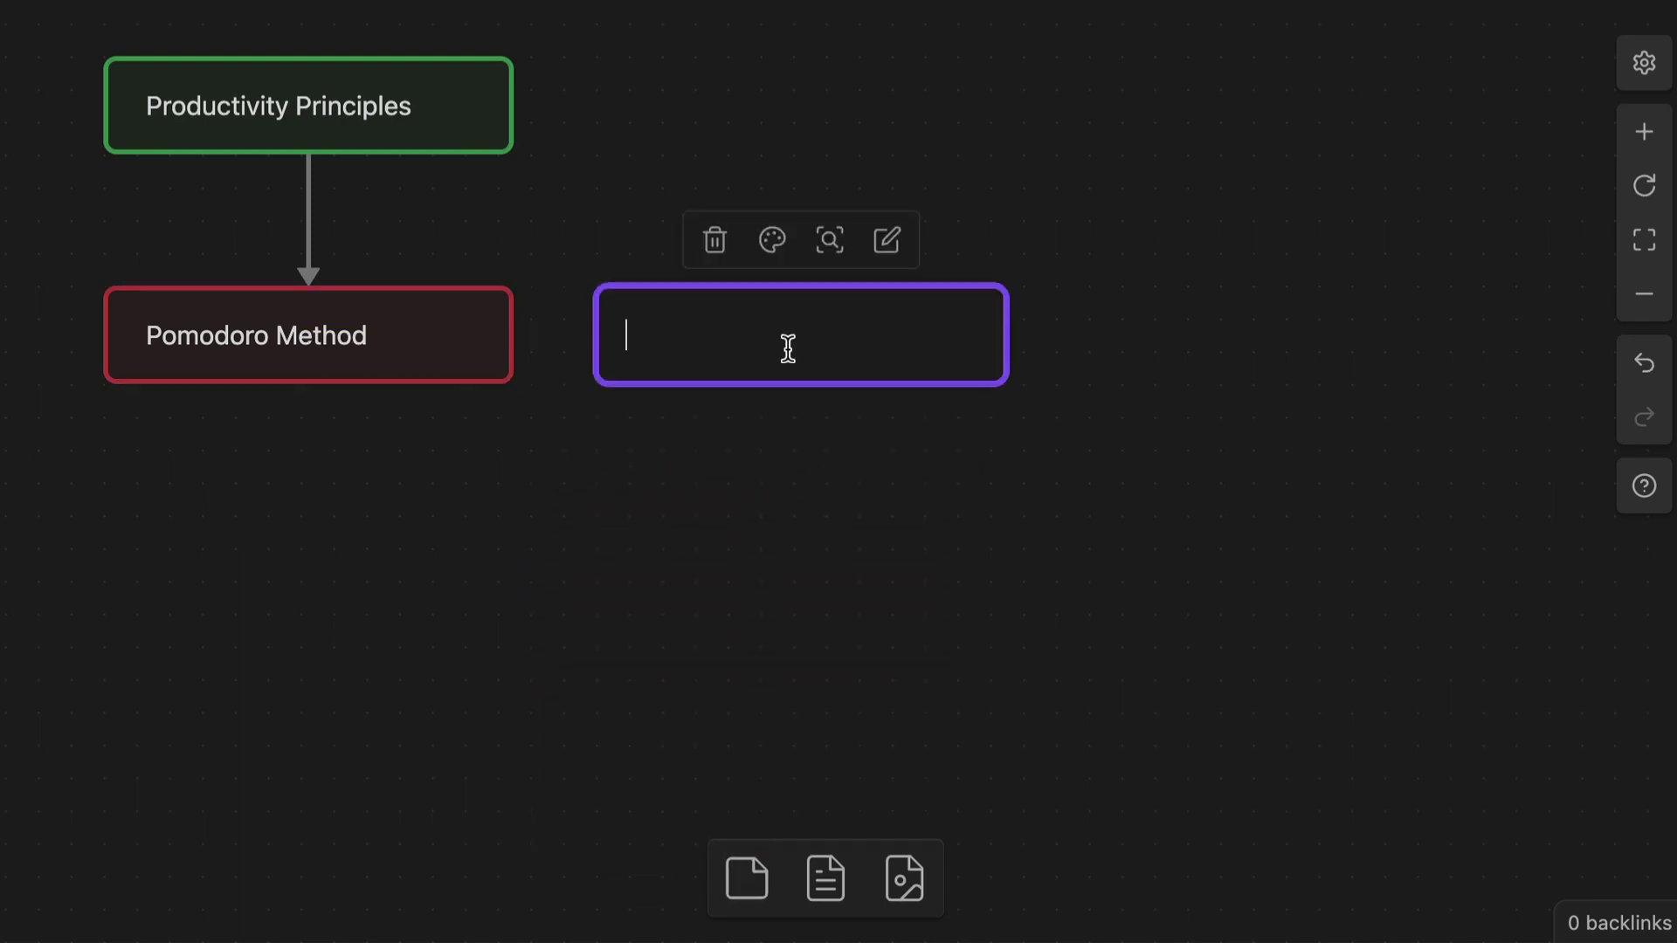
Label the new card 'Time Blocking', colour it cyan, and draw an arrow to it from Productivity Principles.
type("Time Blocking")
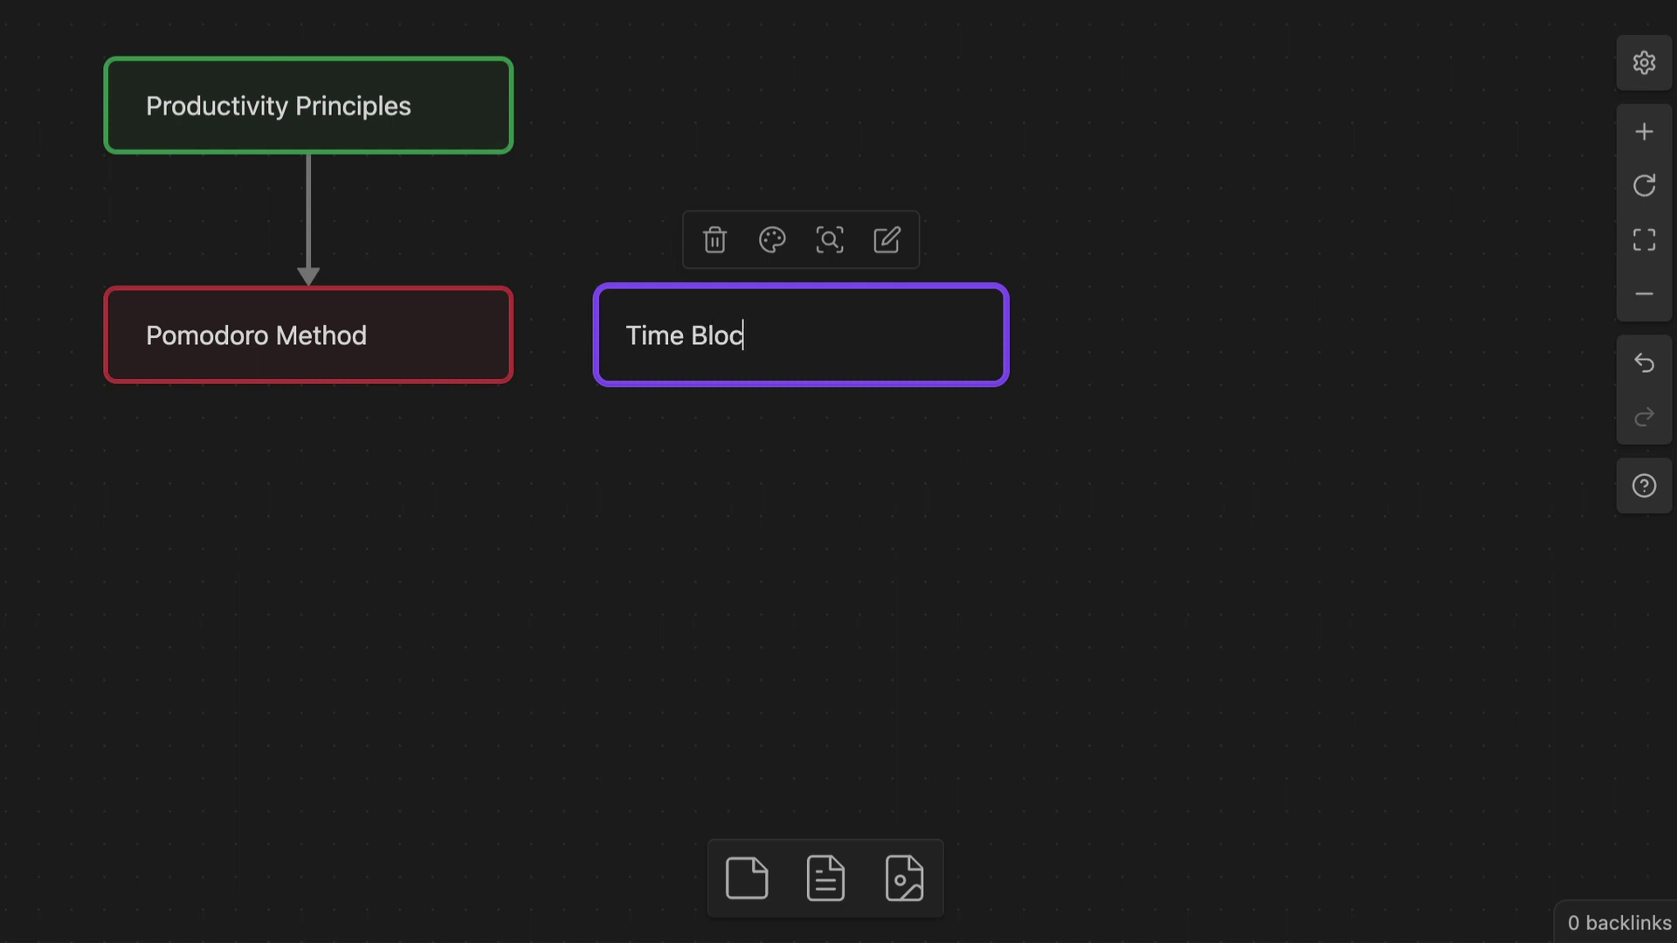
left_click(774, 249)
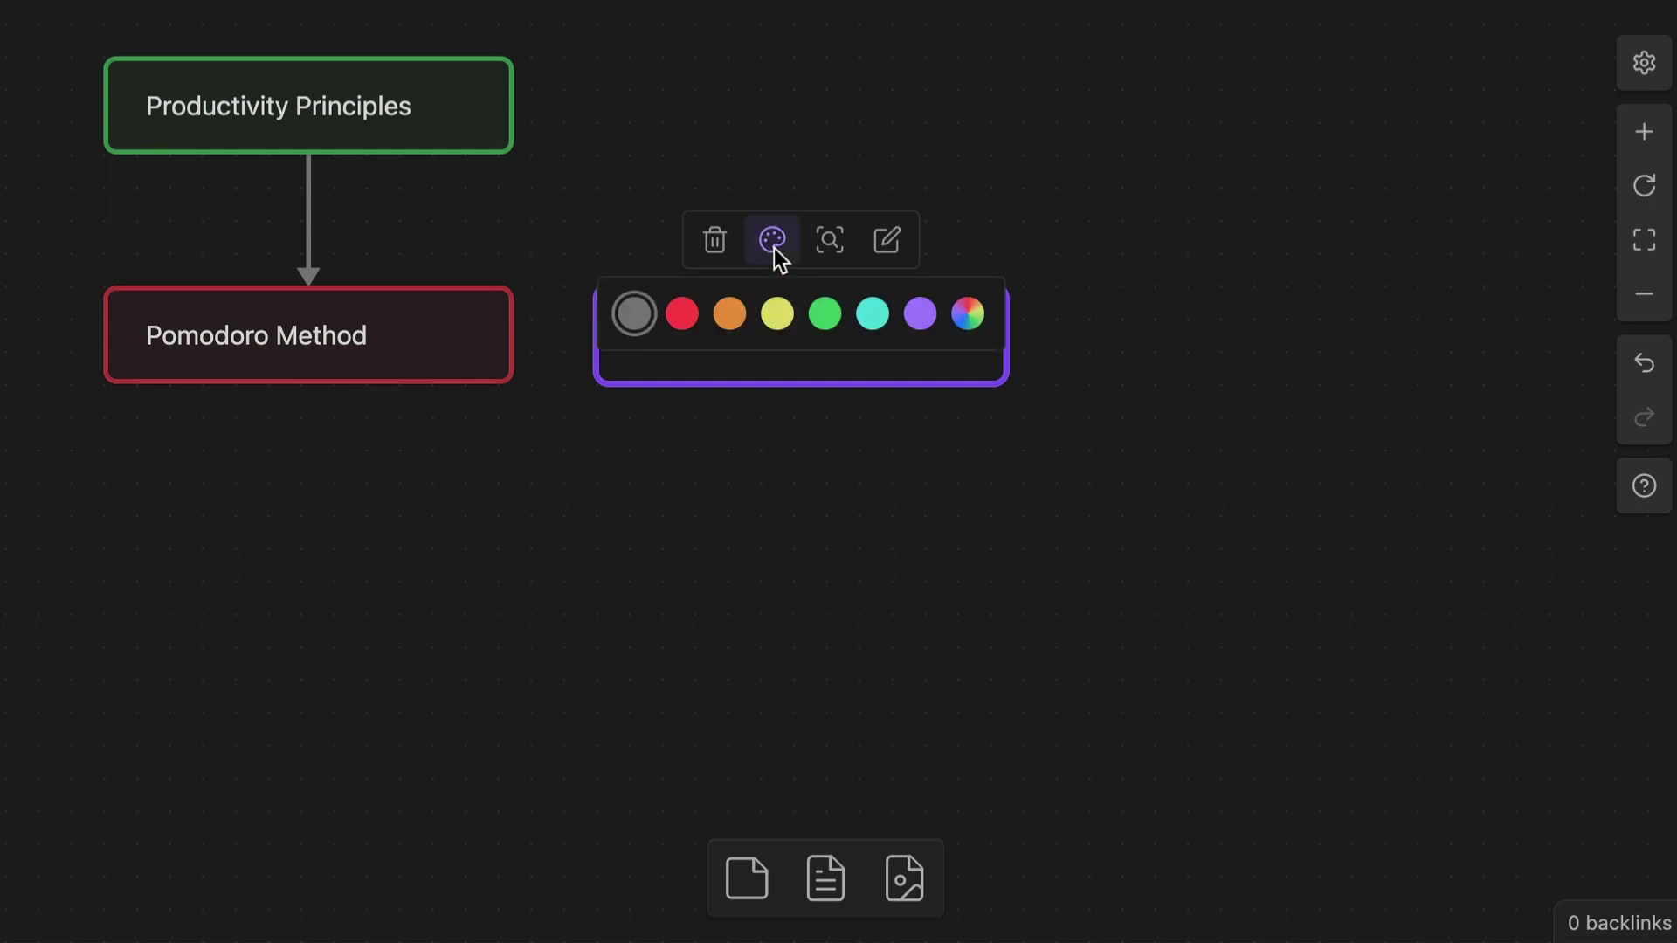
left_click(871, 313)
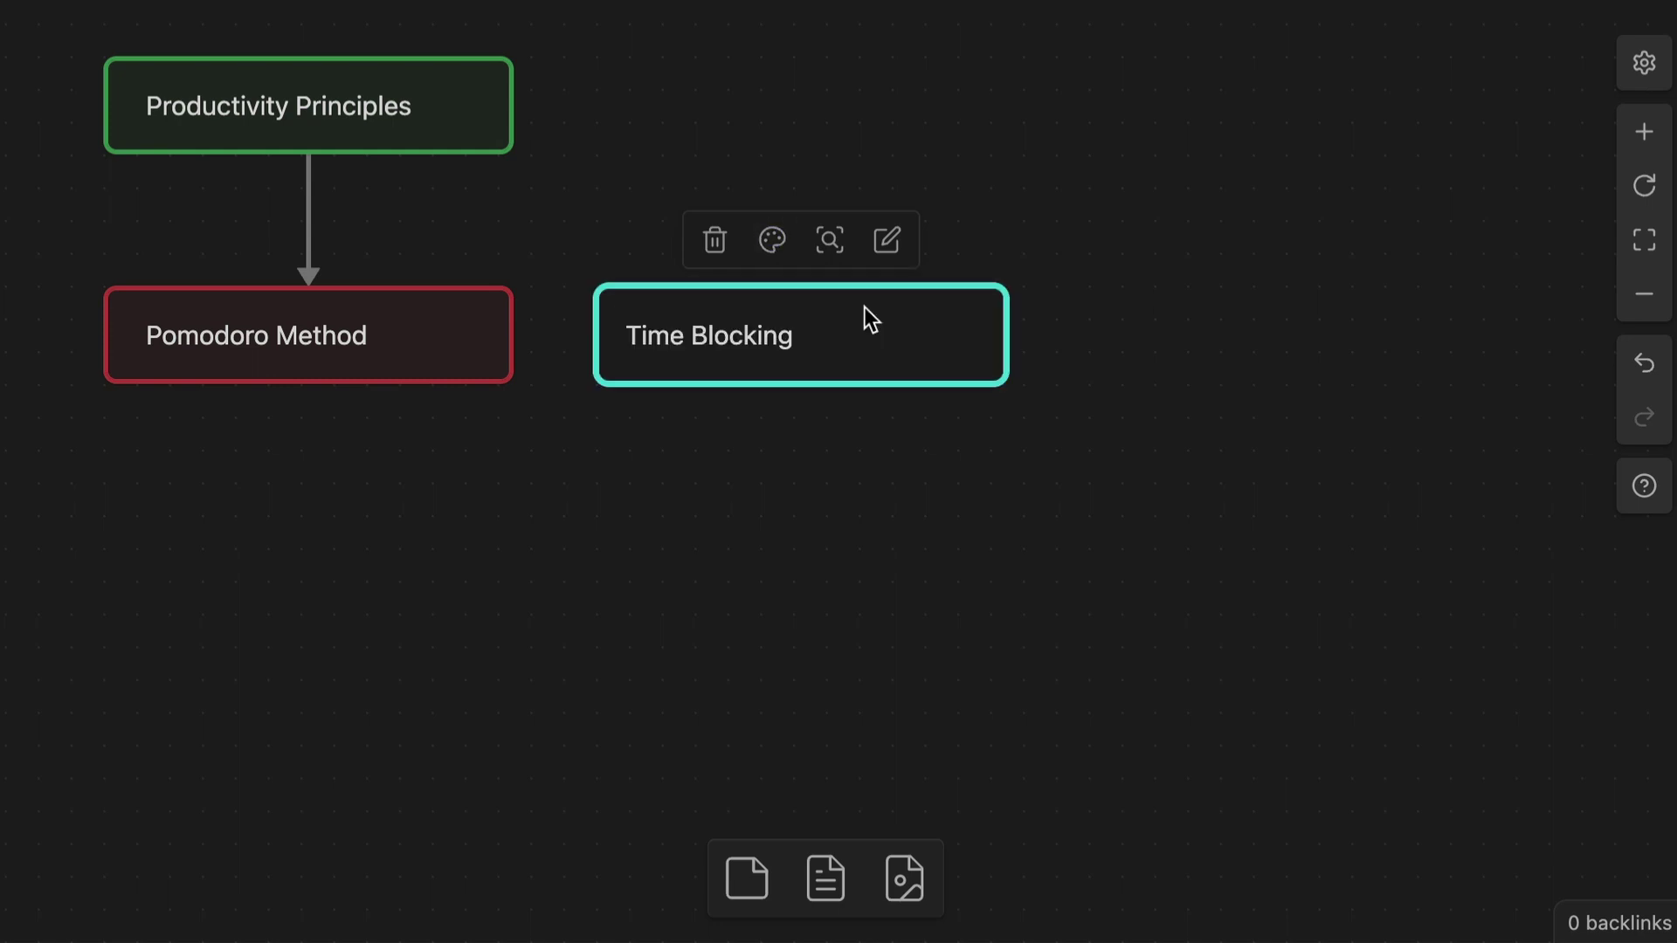
left_click_drag(513, 106, 812, 285)
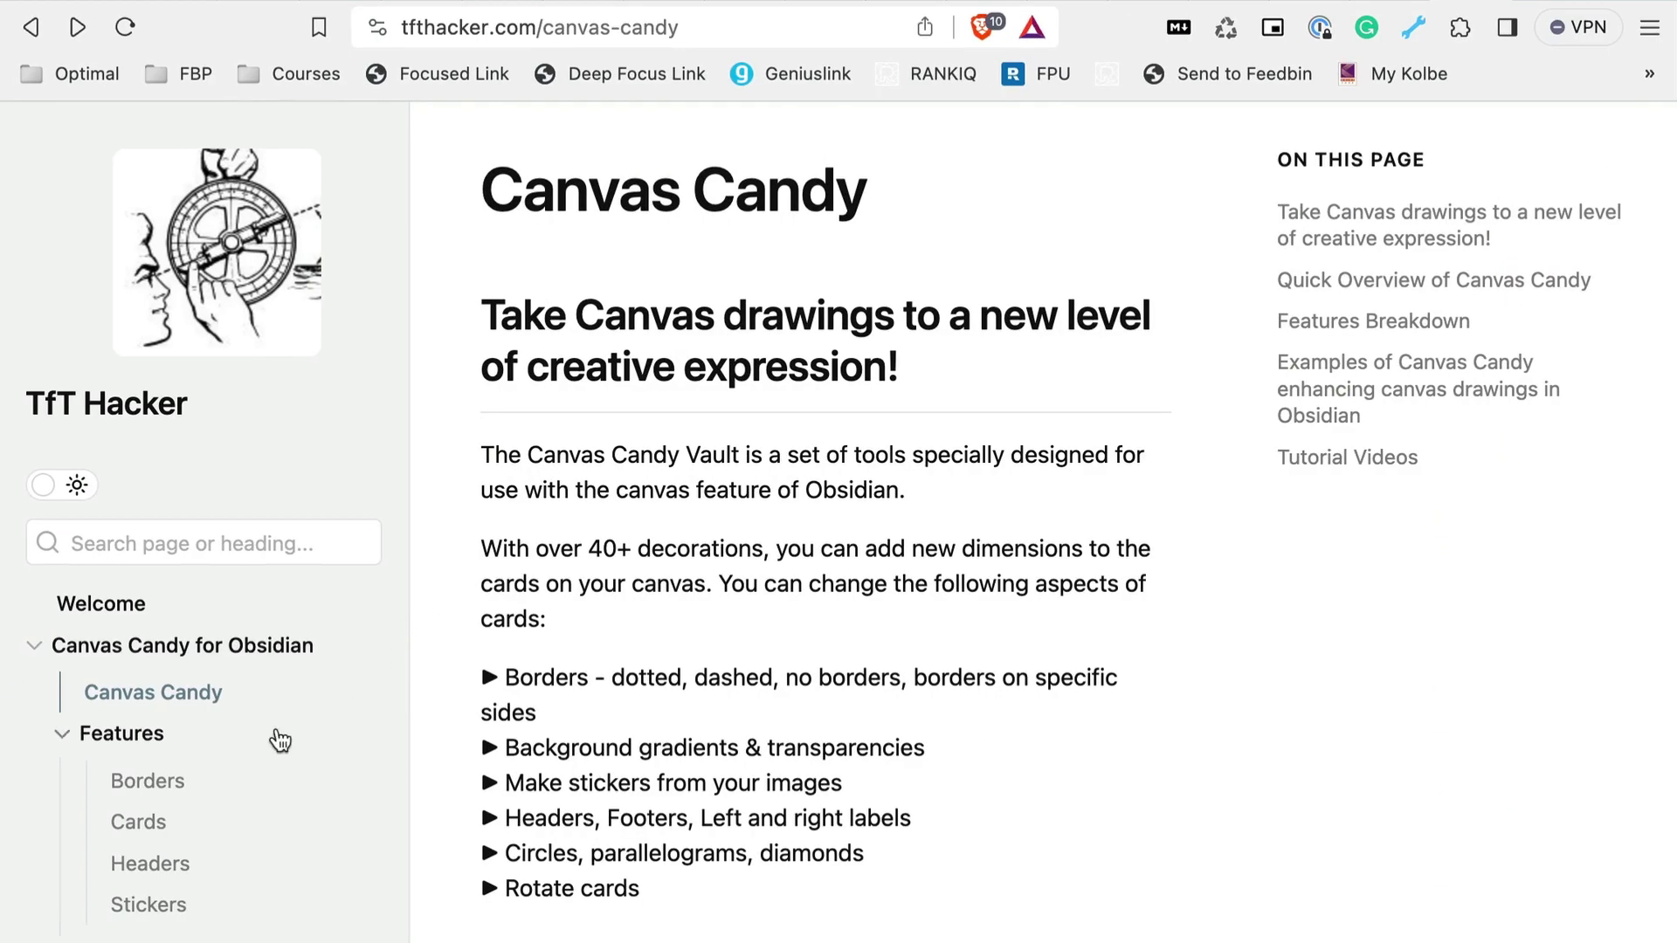
Browse the Canvas Candy Borders, Cards and Headers feature pages, ending on Stickers.
left_click(165, 786)
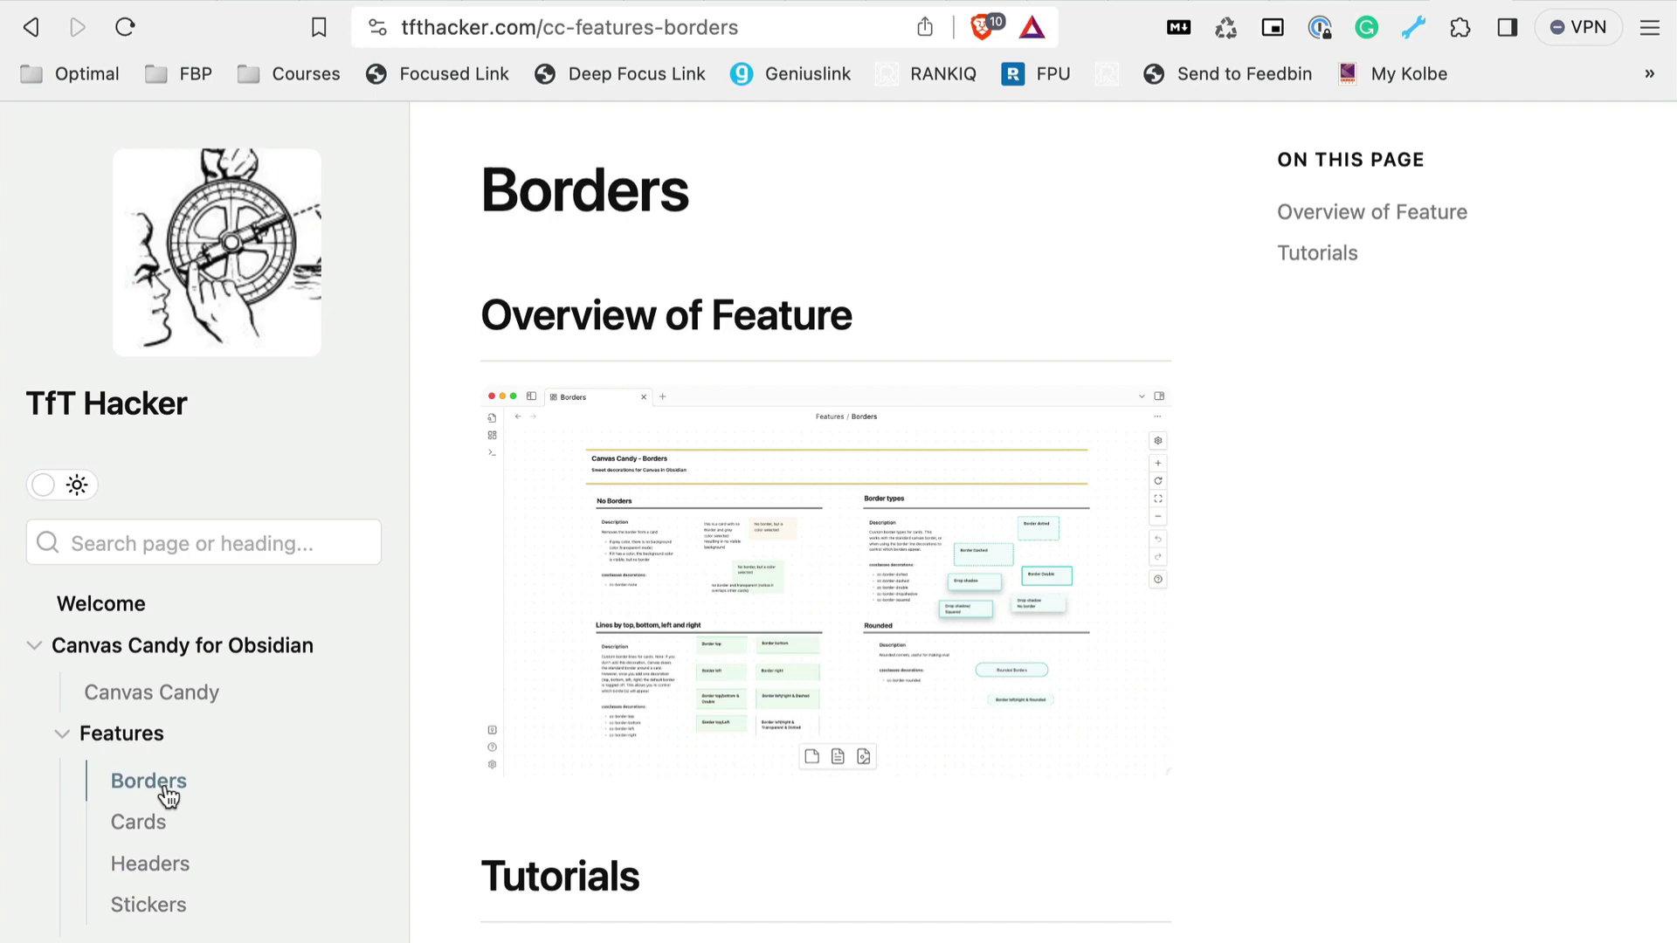
left_click(149, 820)
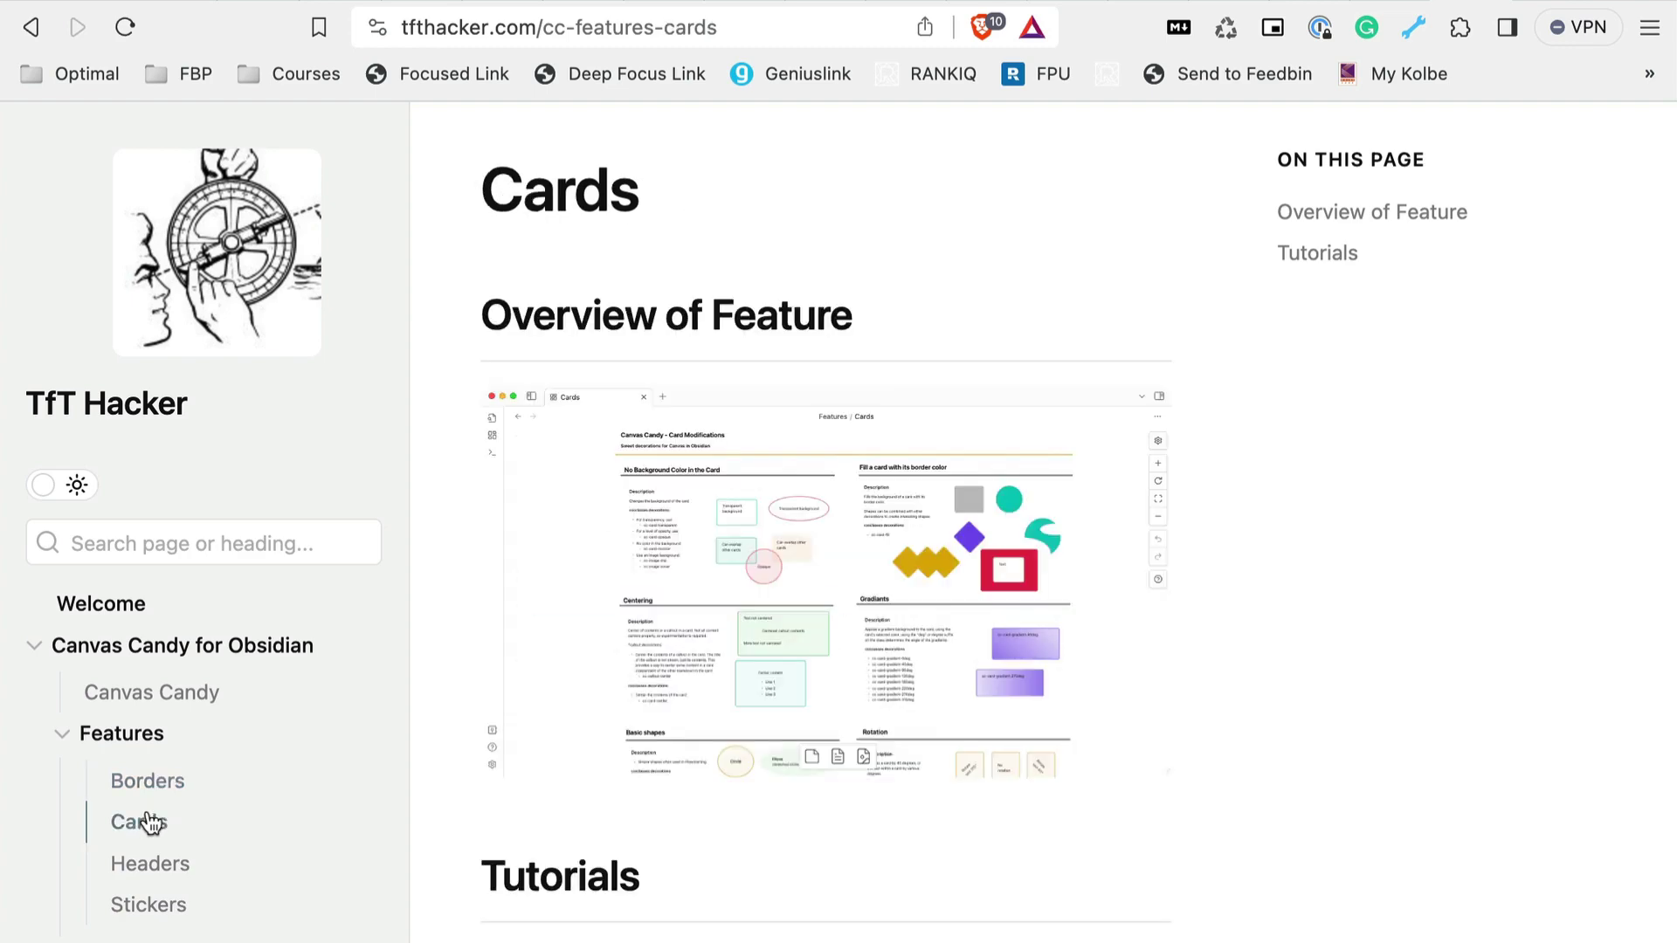
left_click(151, 863)
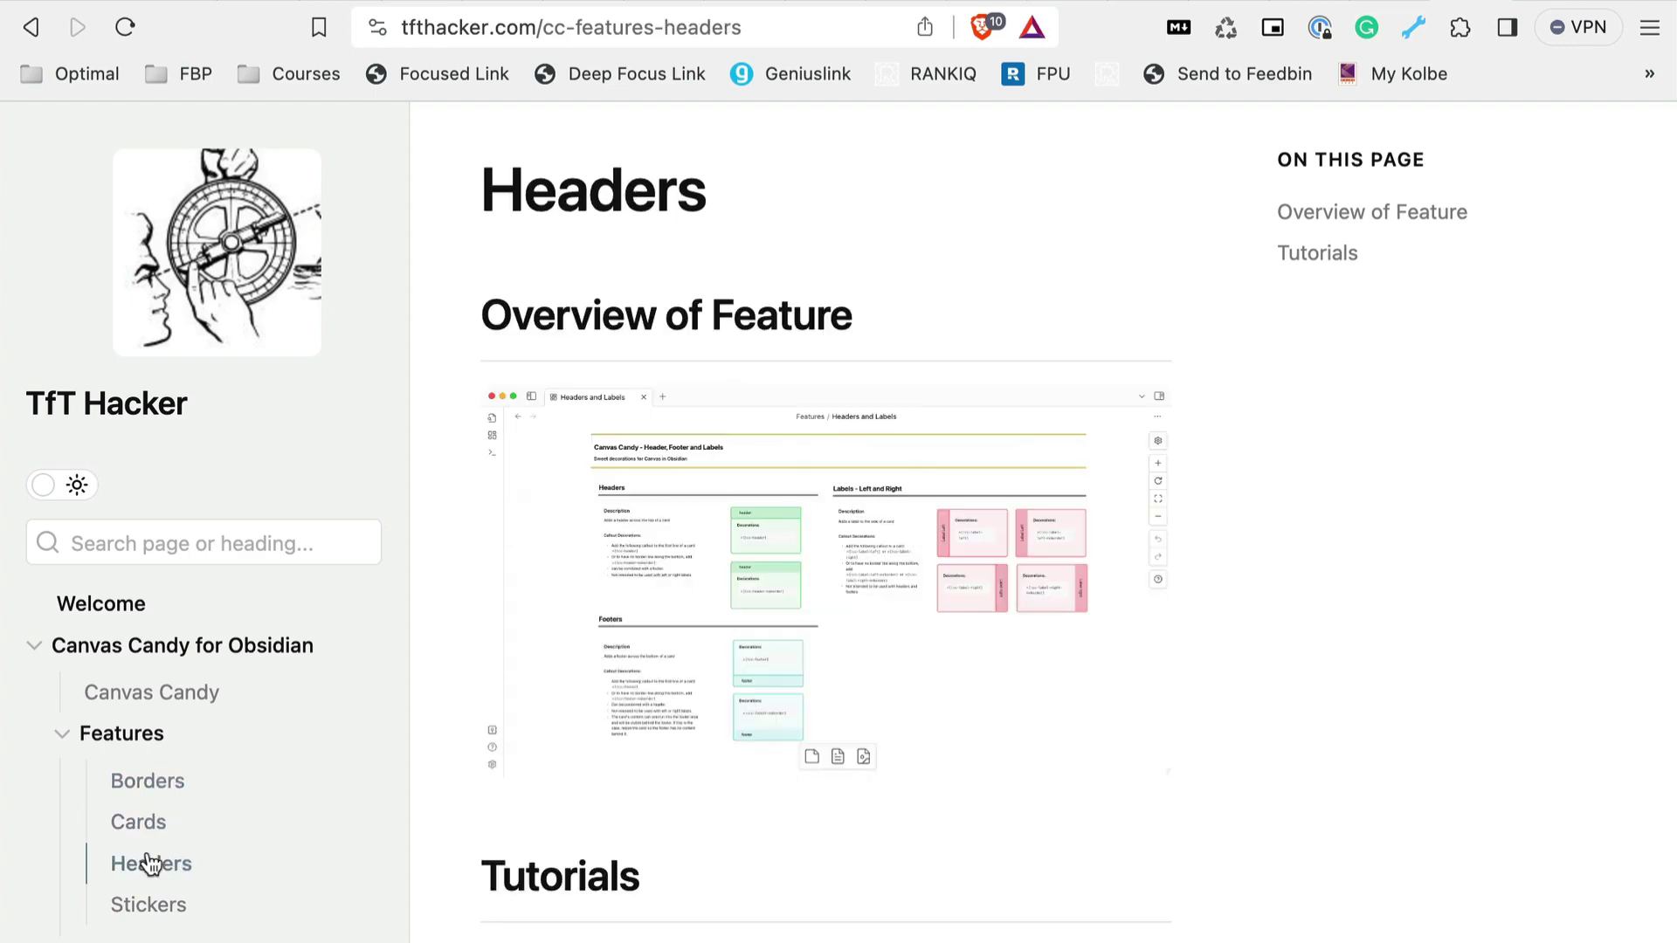
left_click(152, 905)
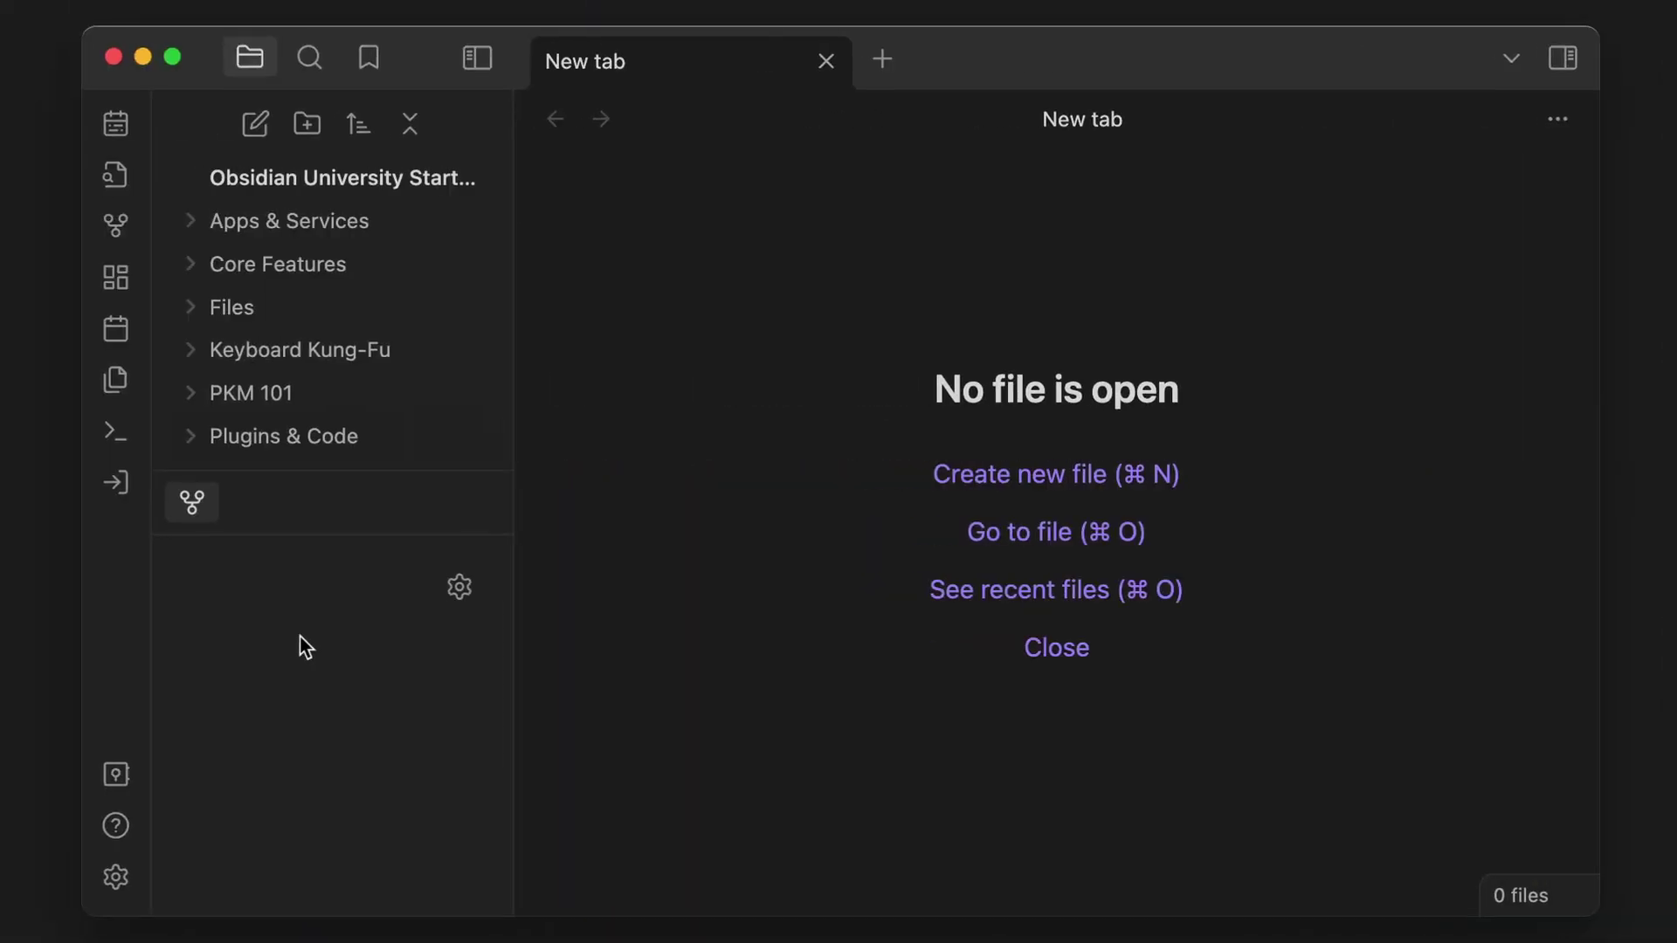
Open the Canvas Candy Vault folder as a vault from the vault manager.
left_click(119, 775)
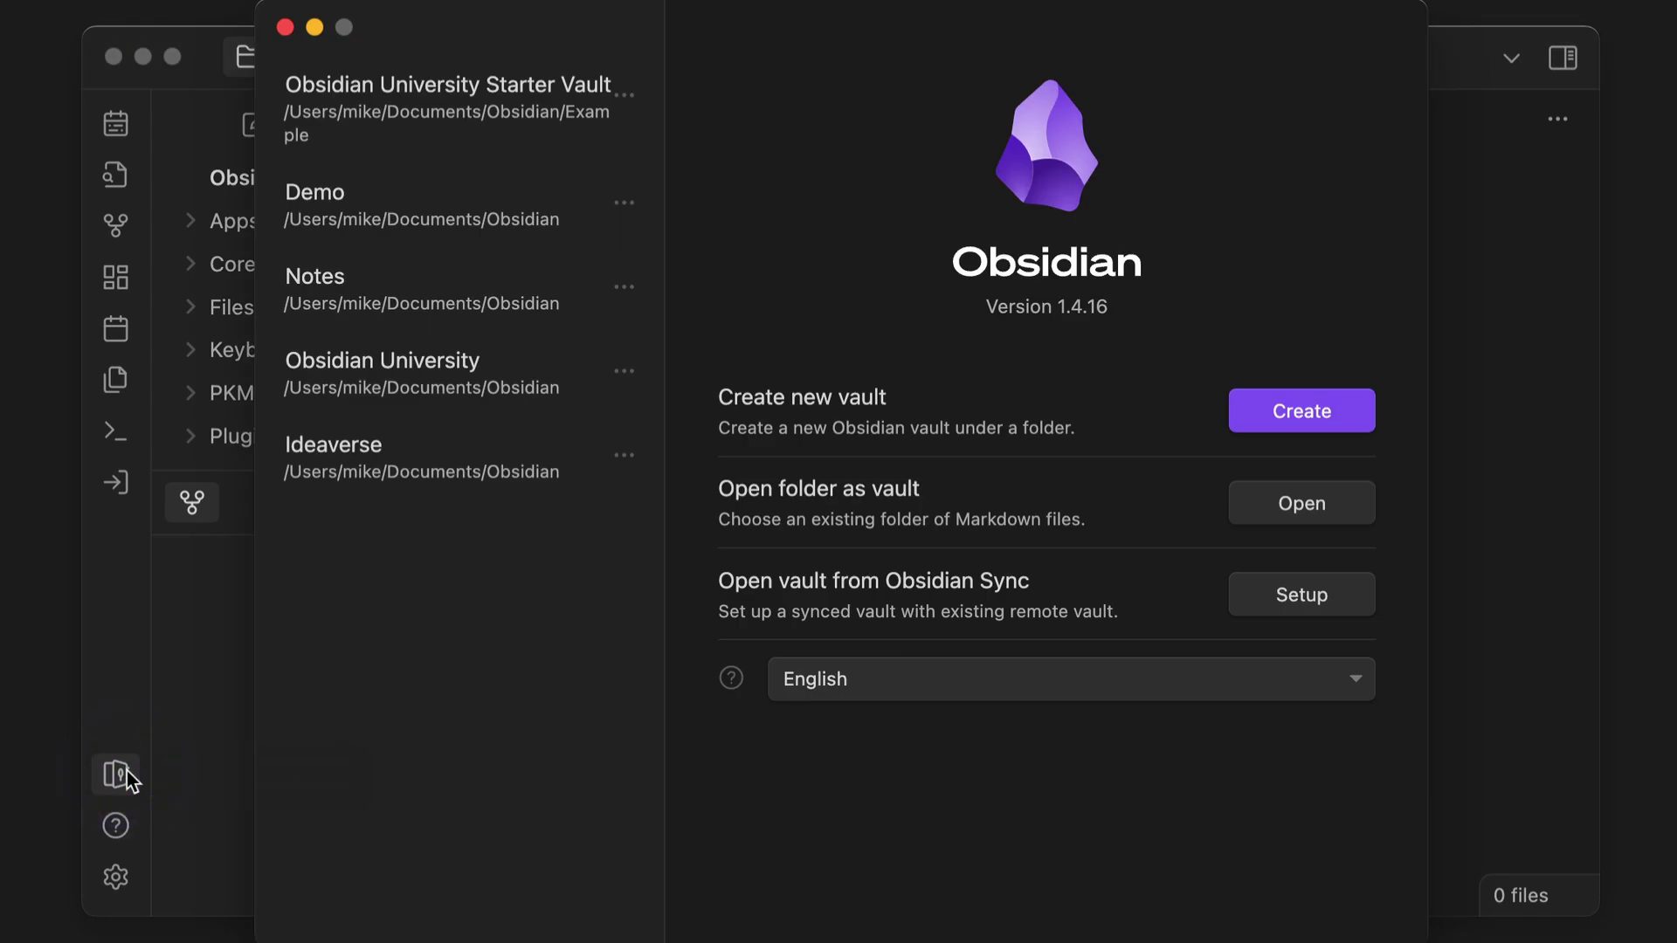
left_click(1265, 517)
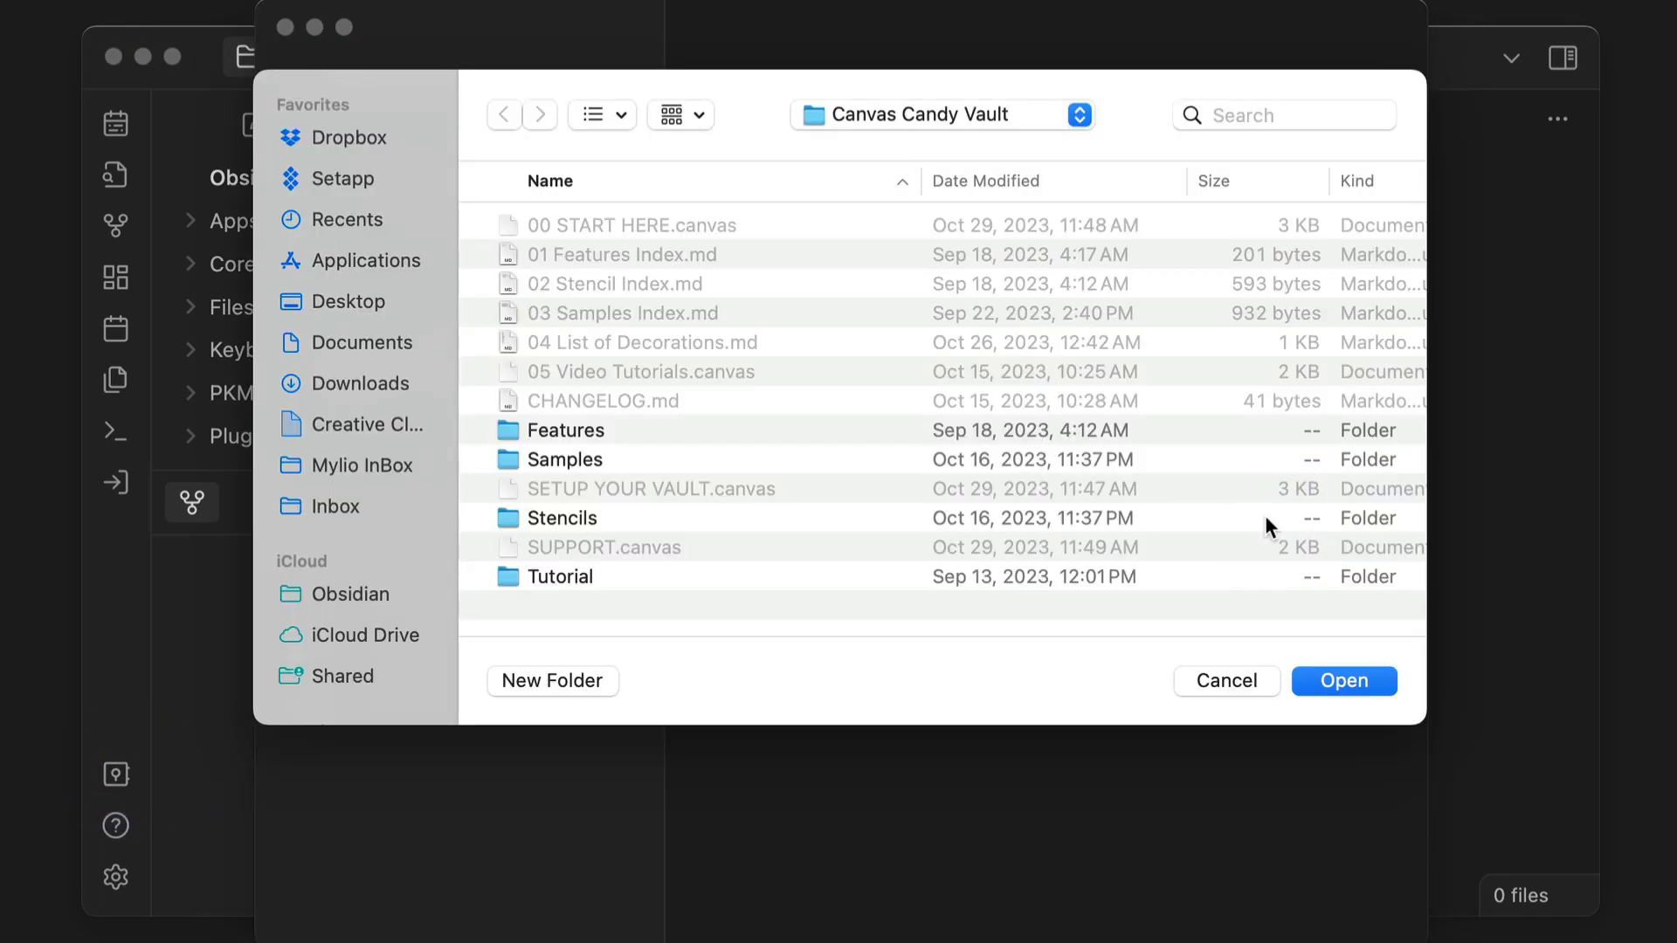
left_click(1336, 681)
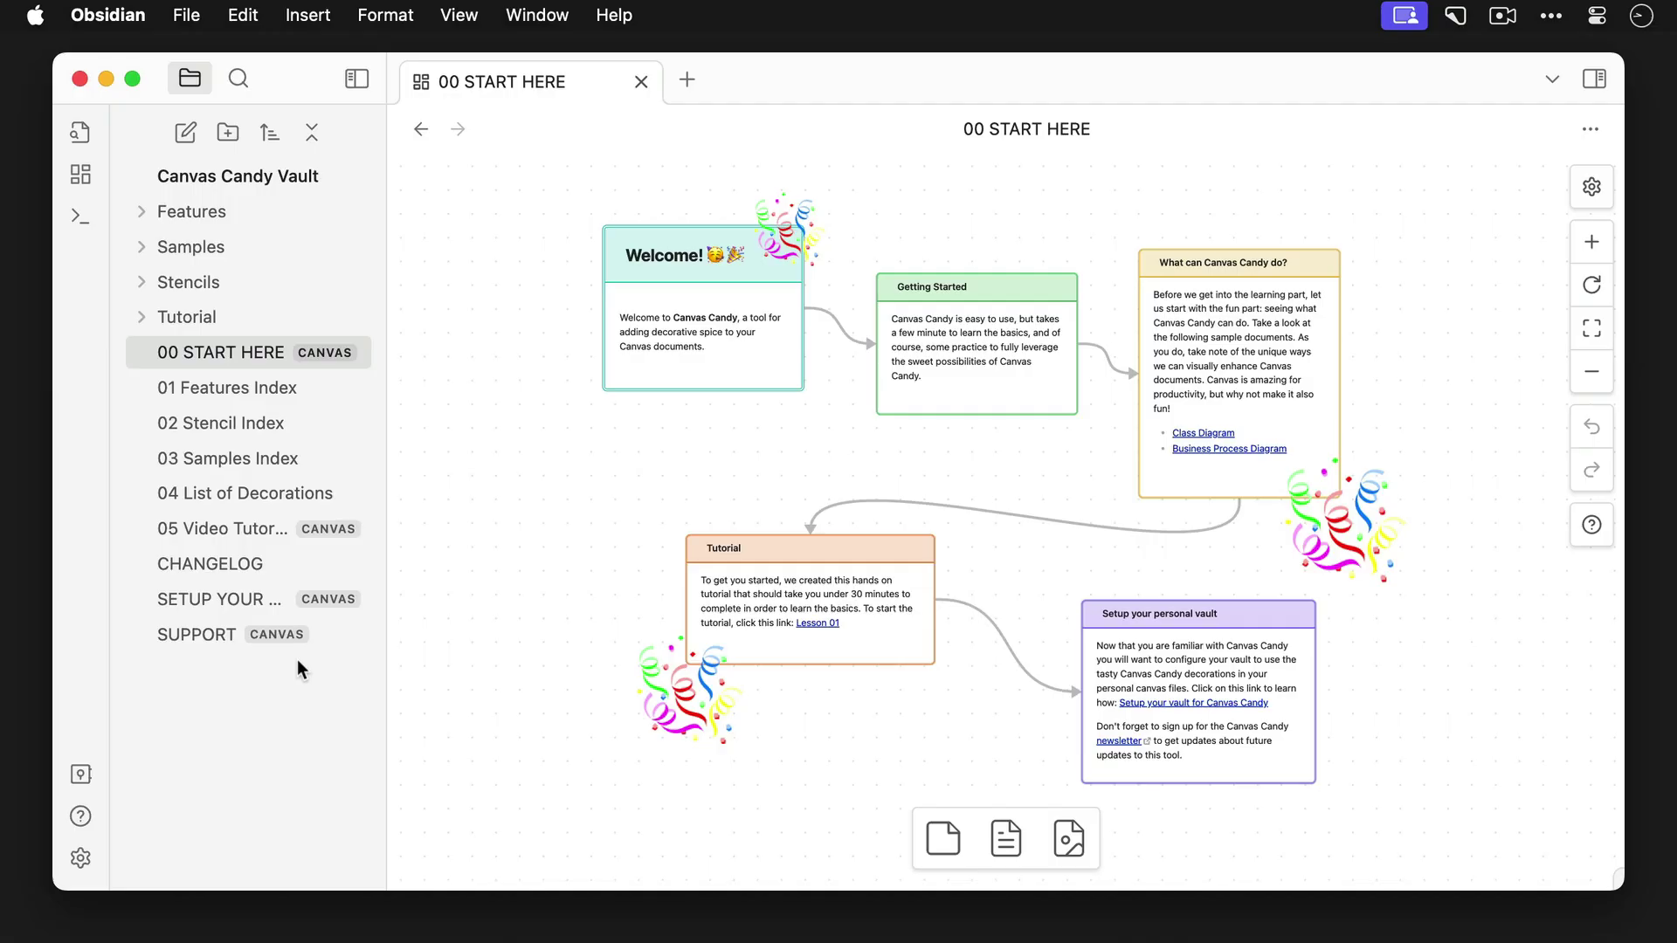
Copy canvas-candy.css from the Canvas Candy Vault's snippets folder, then show the Notes vault's Appearance settings.
left_click(80, 859)
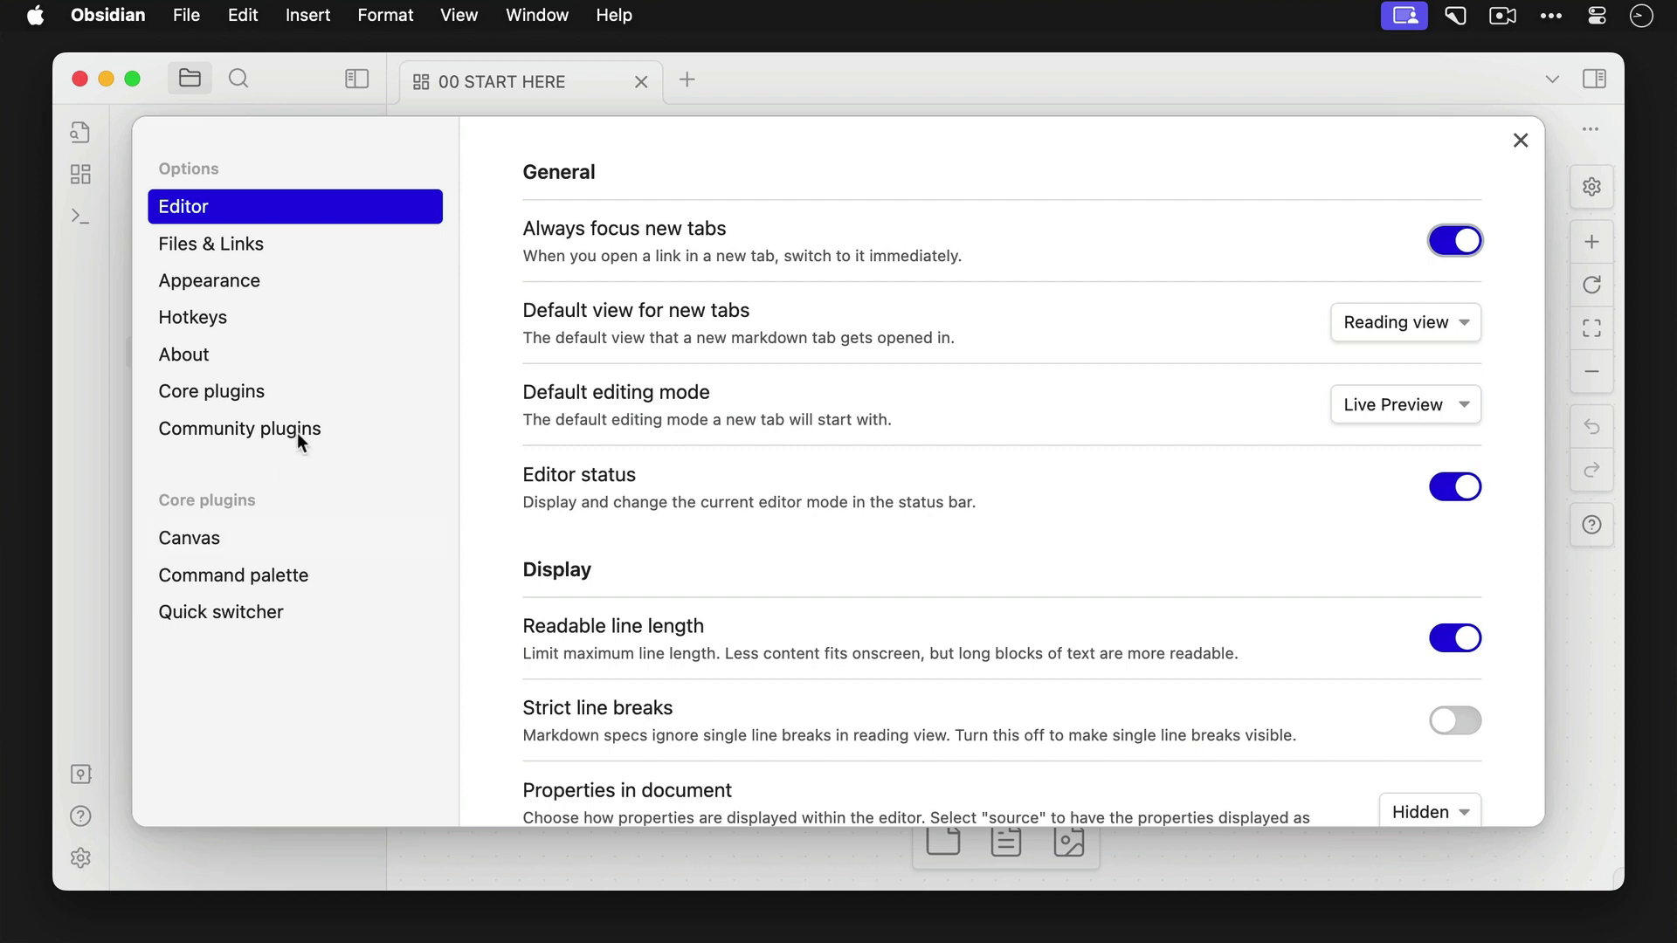
left_click(370, 287)
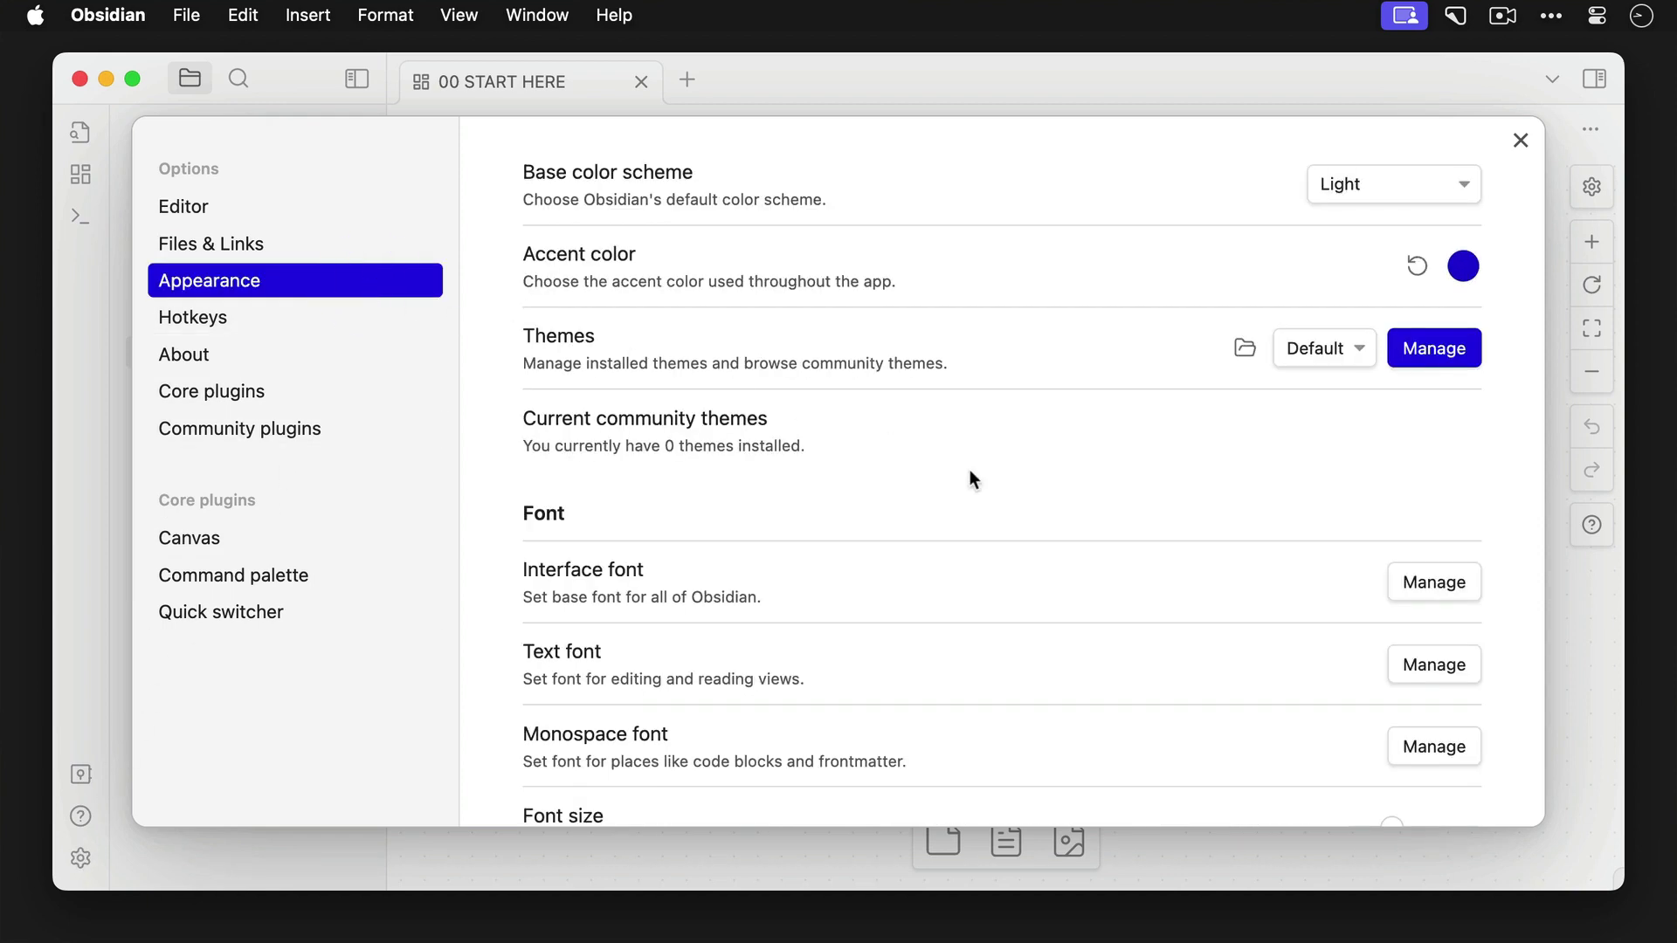
scroll(1181, 612, "down", 10)
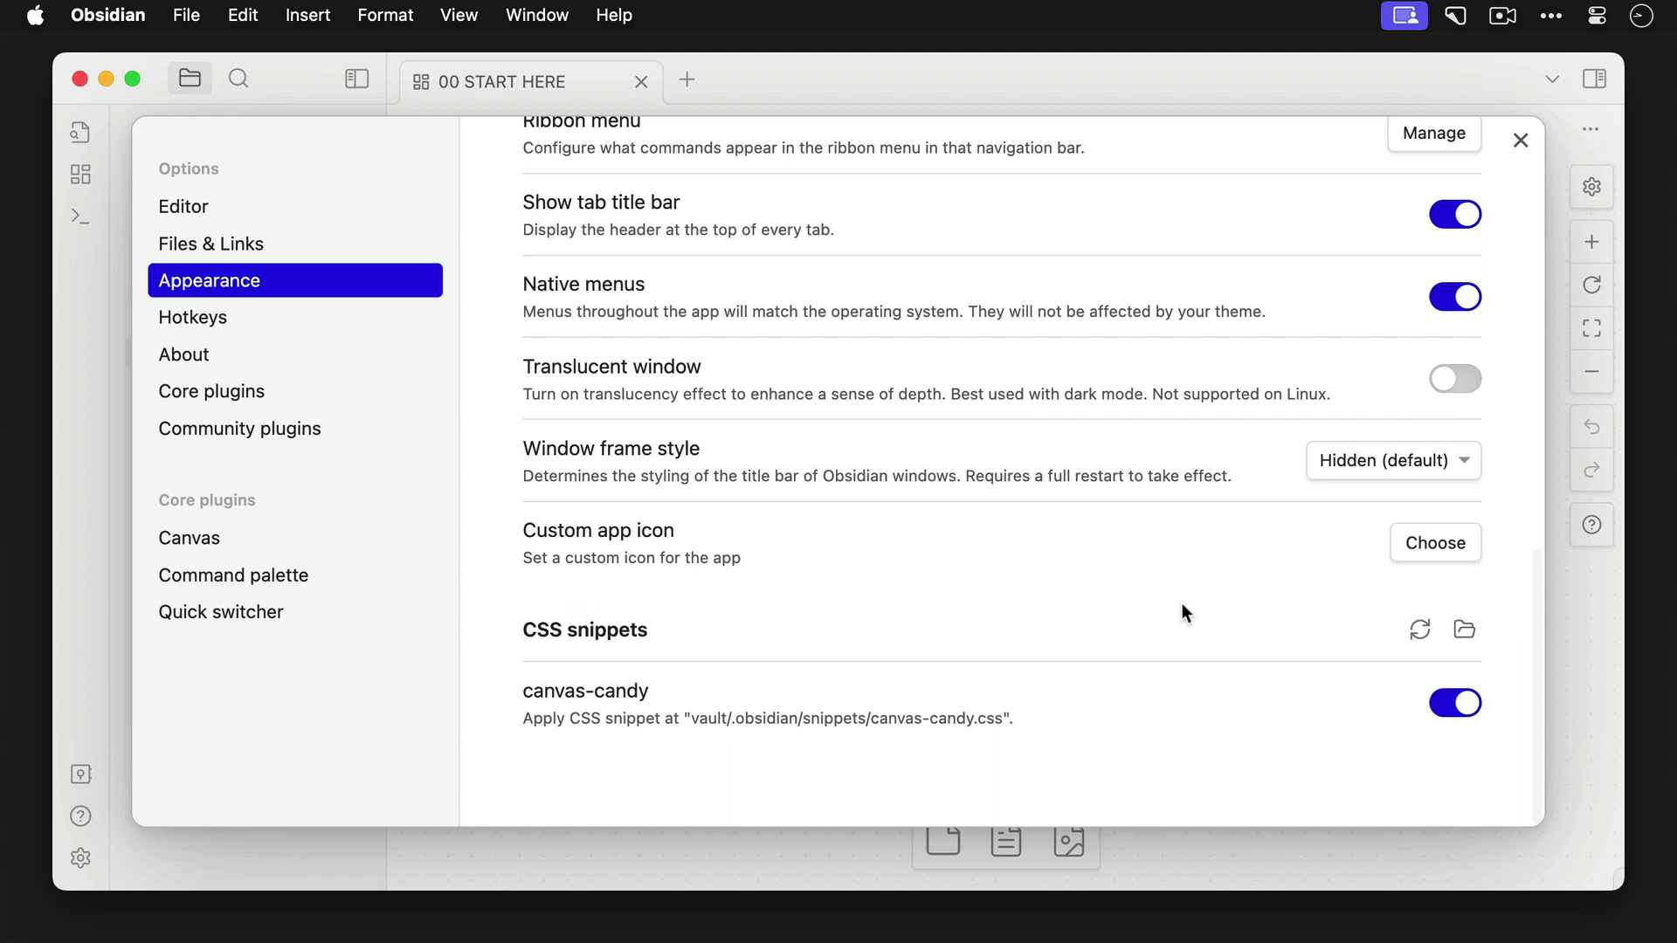
left_click(1462, 632)
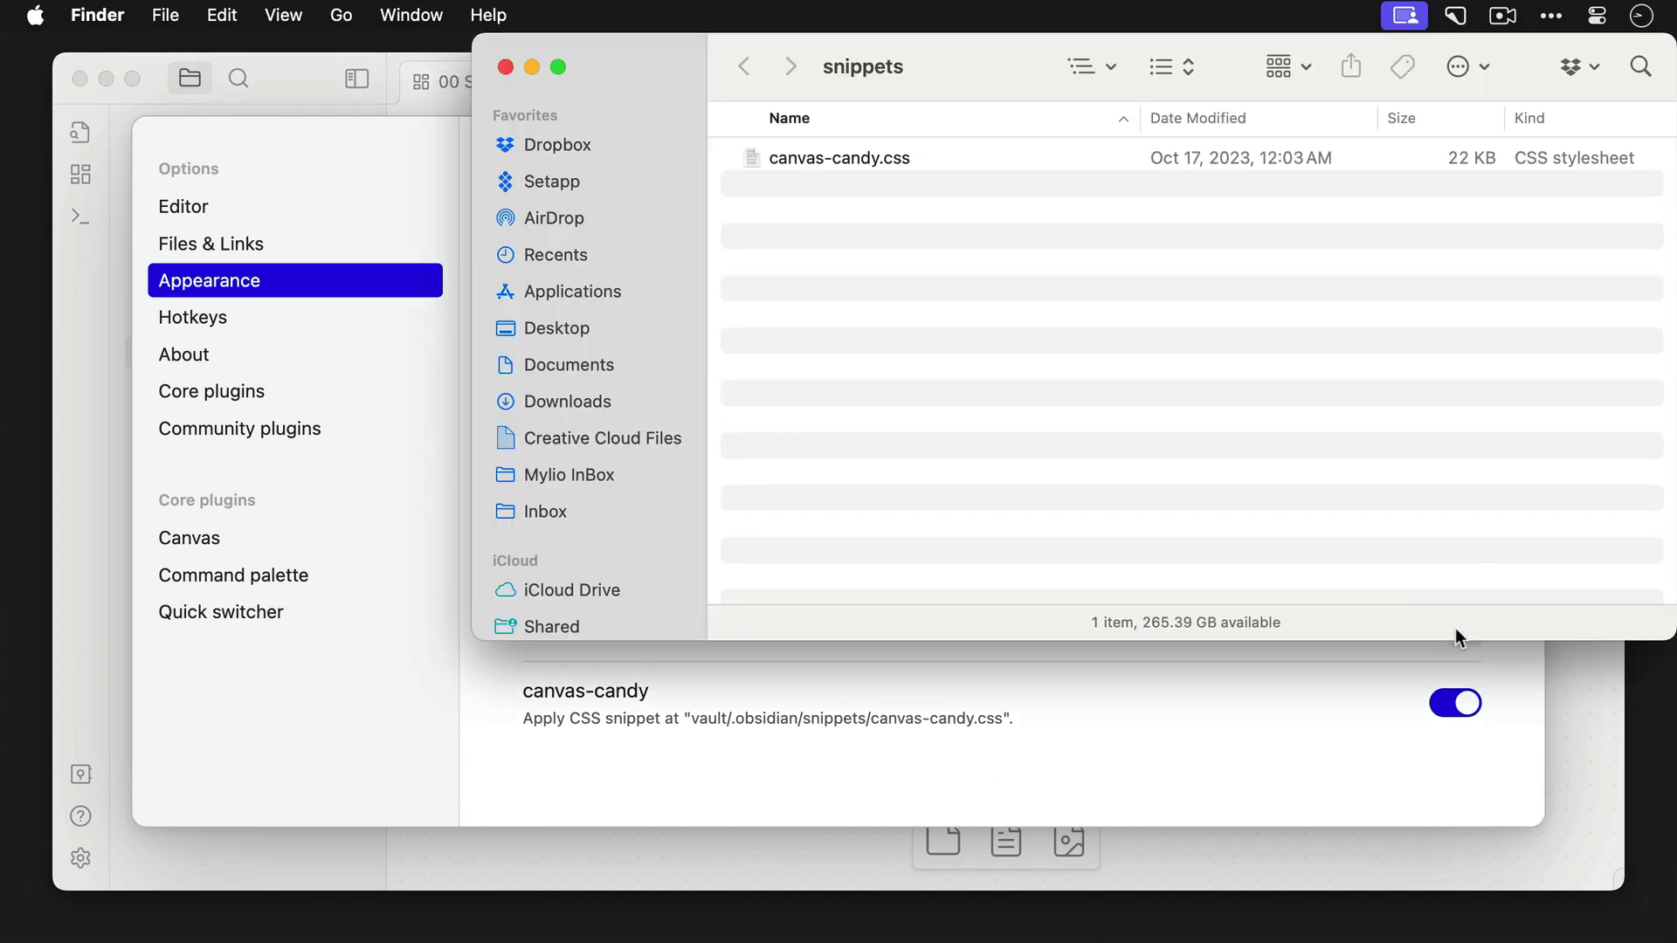
left_click(828, 161)
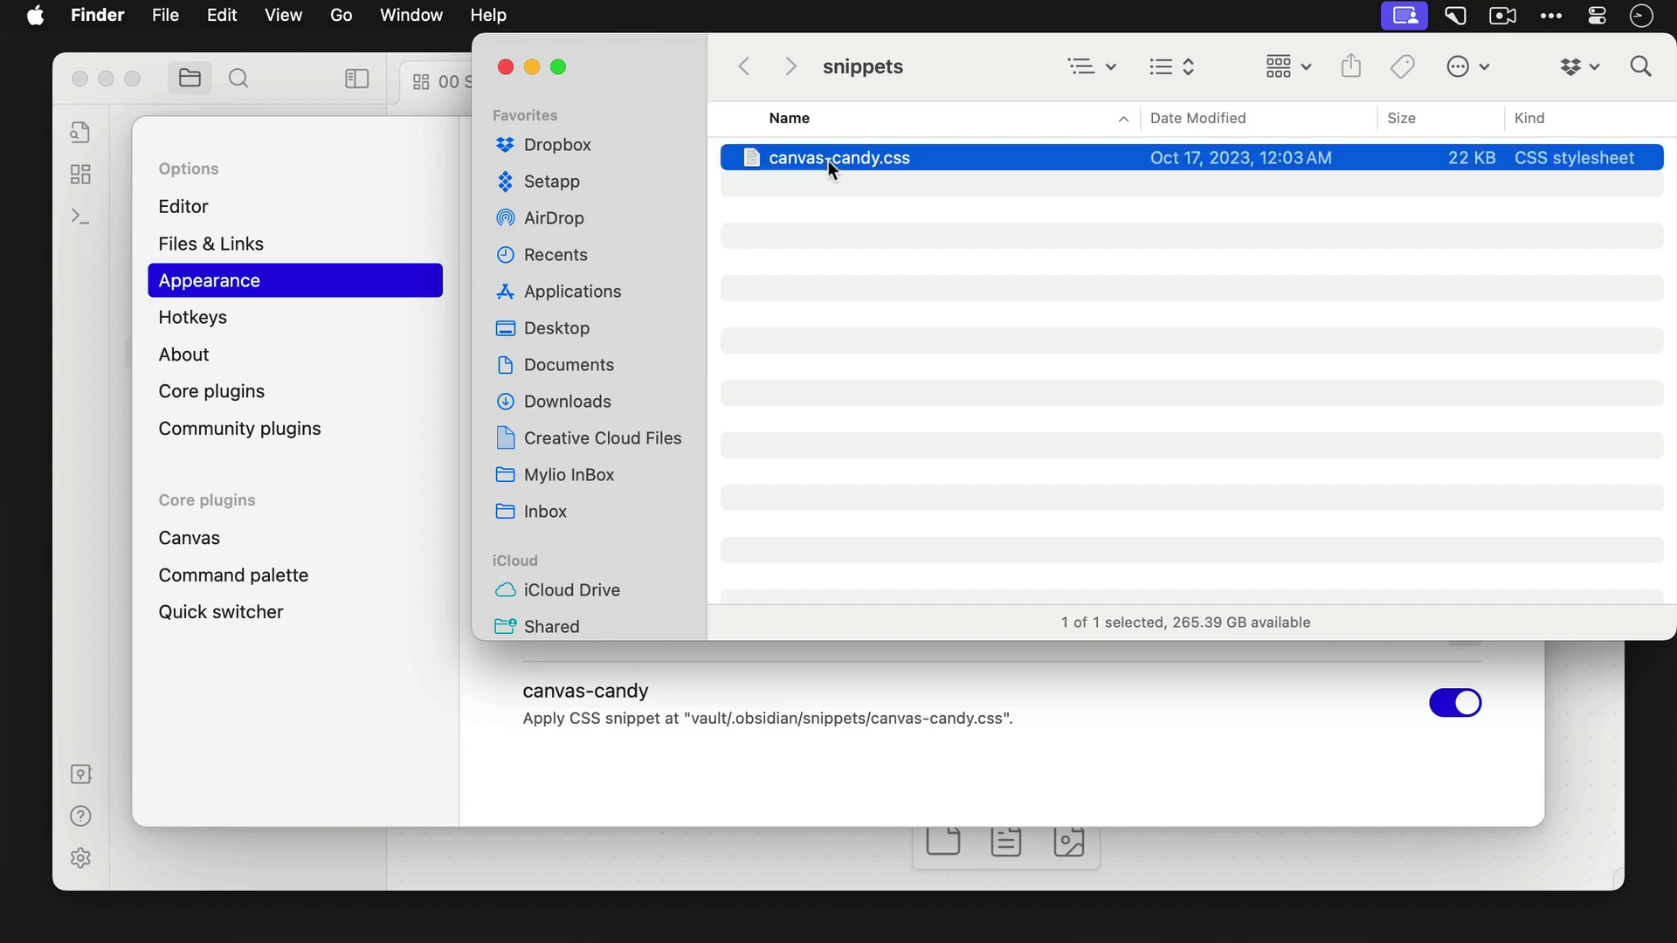
key("super+c")
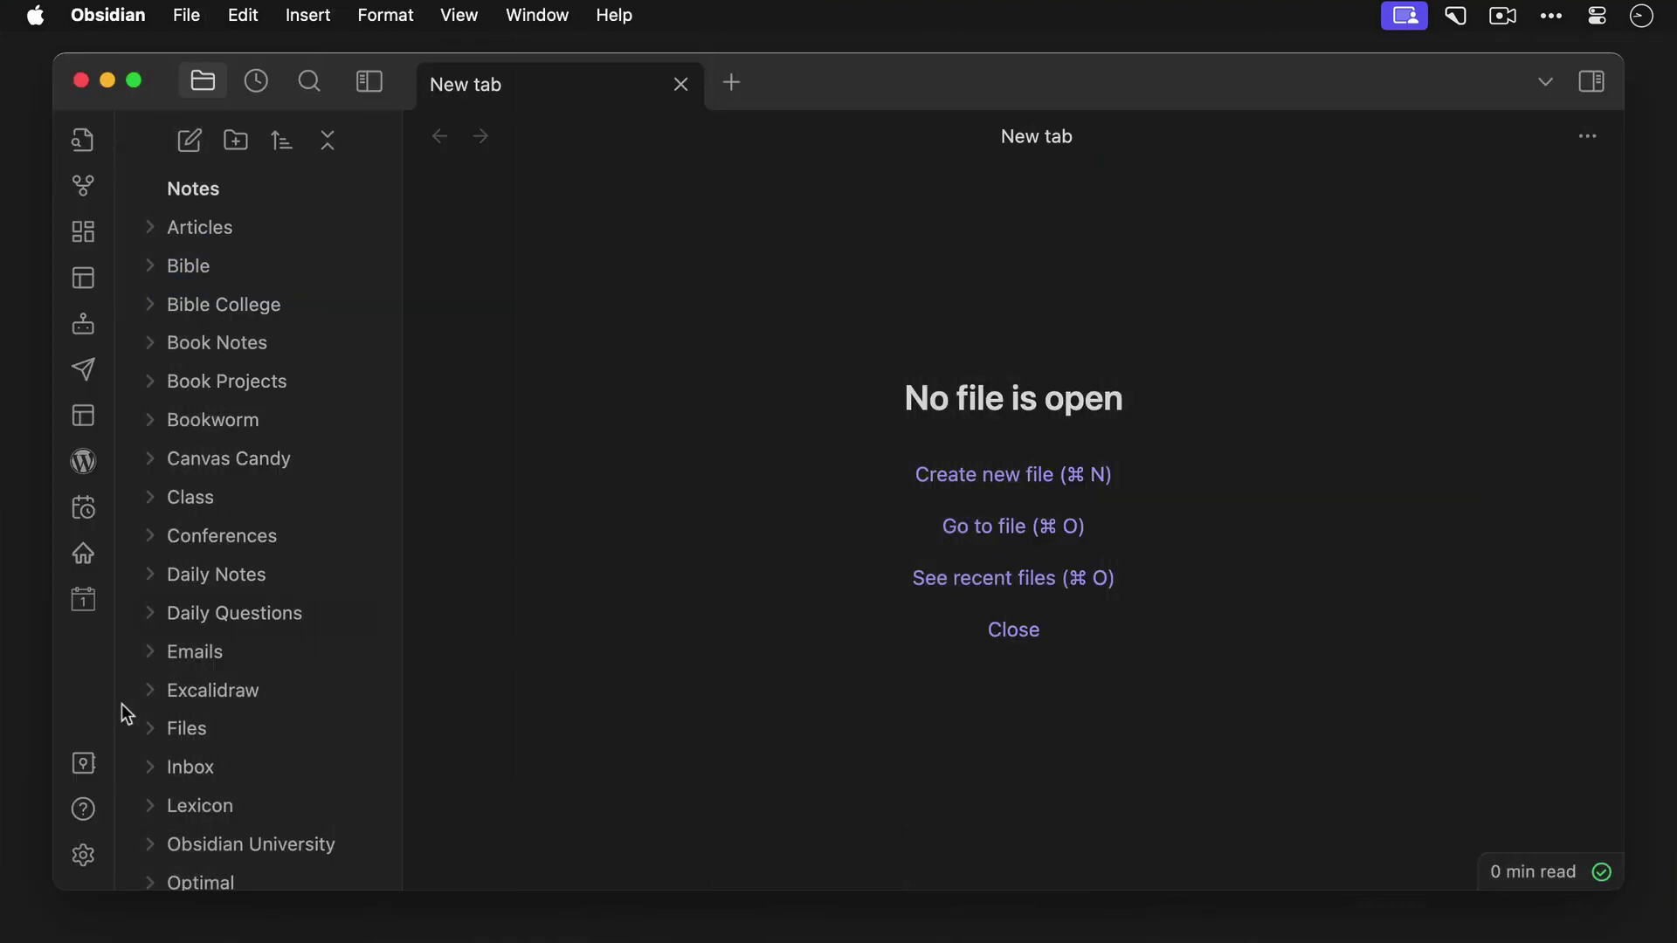
left_click(87, 853)
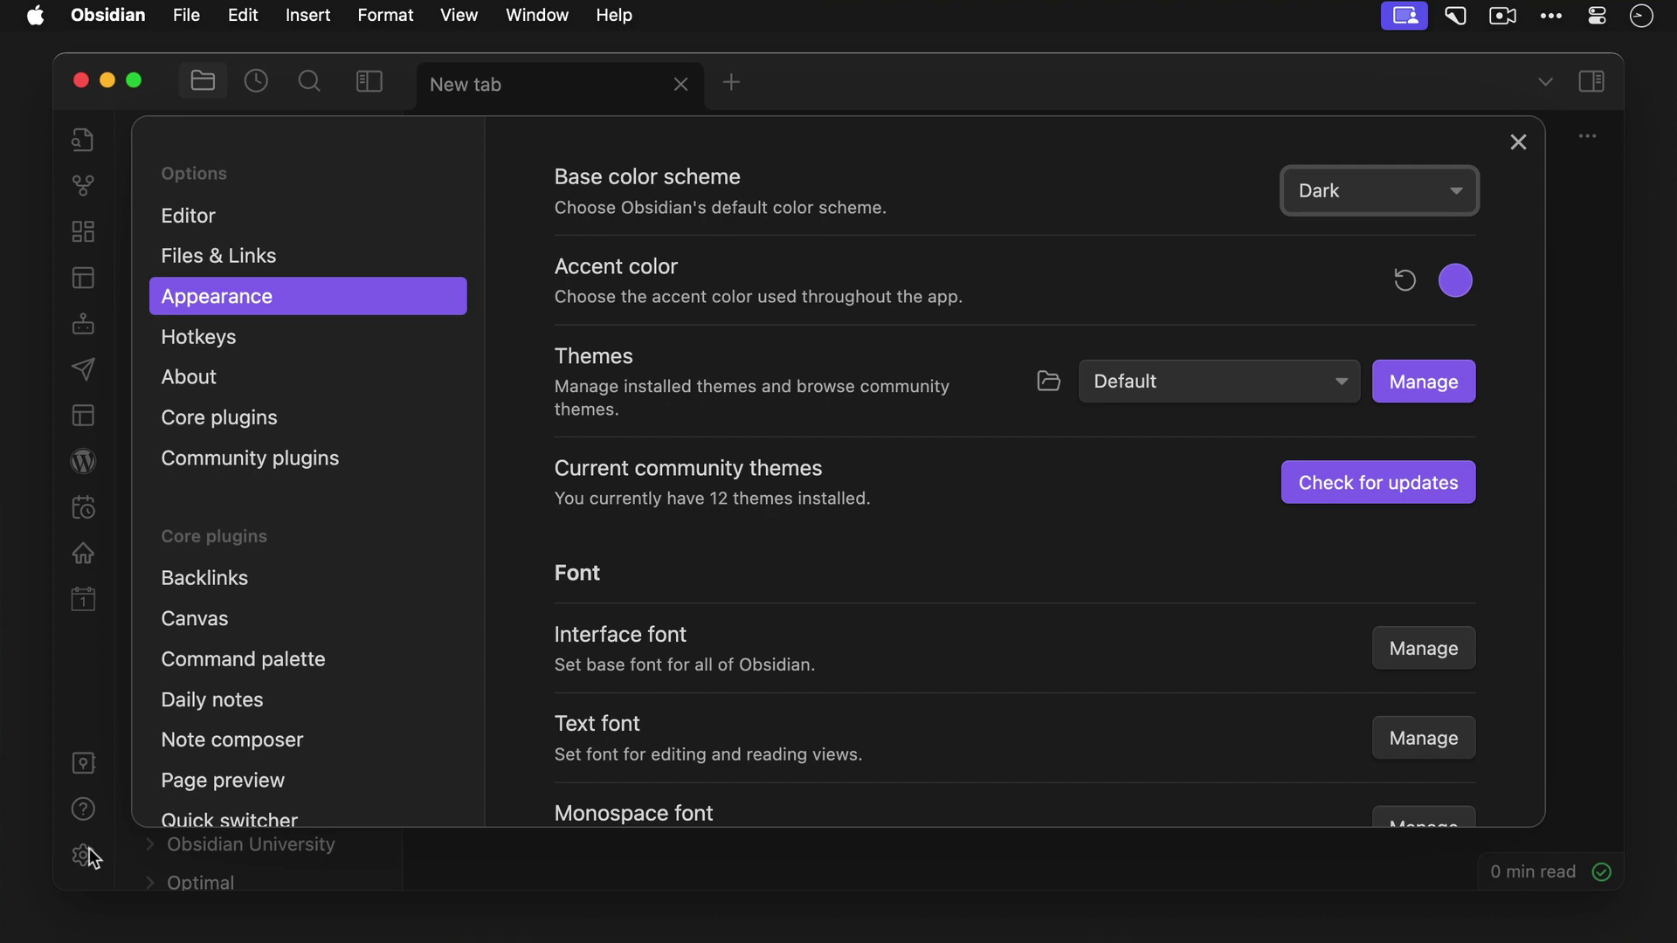
scroll(950, 632, "down", 15)
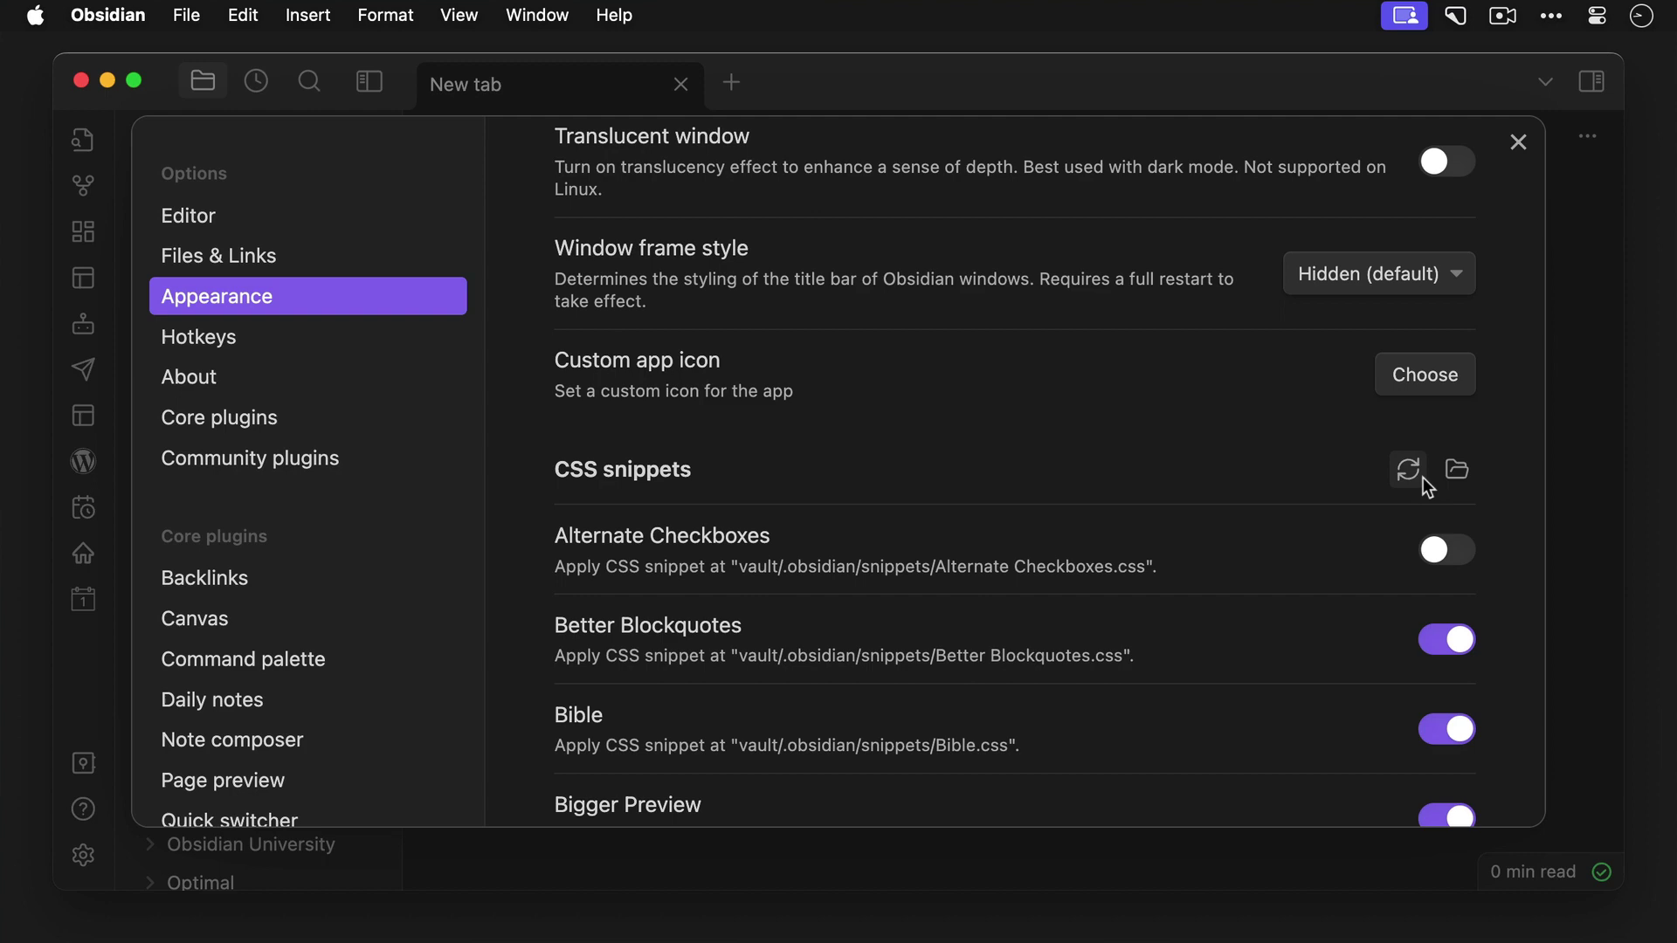
Paste the stylesheet into the Notes vault's snippets folder, rename it 'Canvas Candy.css', and close the window.
left_click(1459, 472)
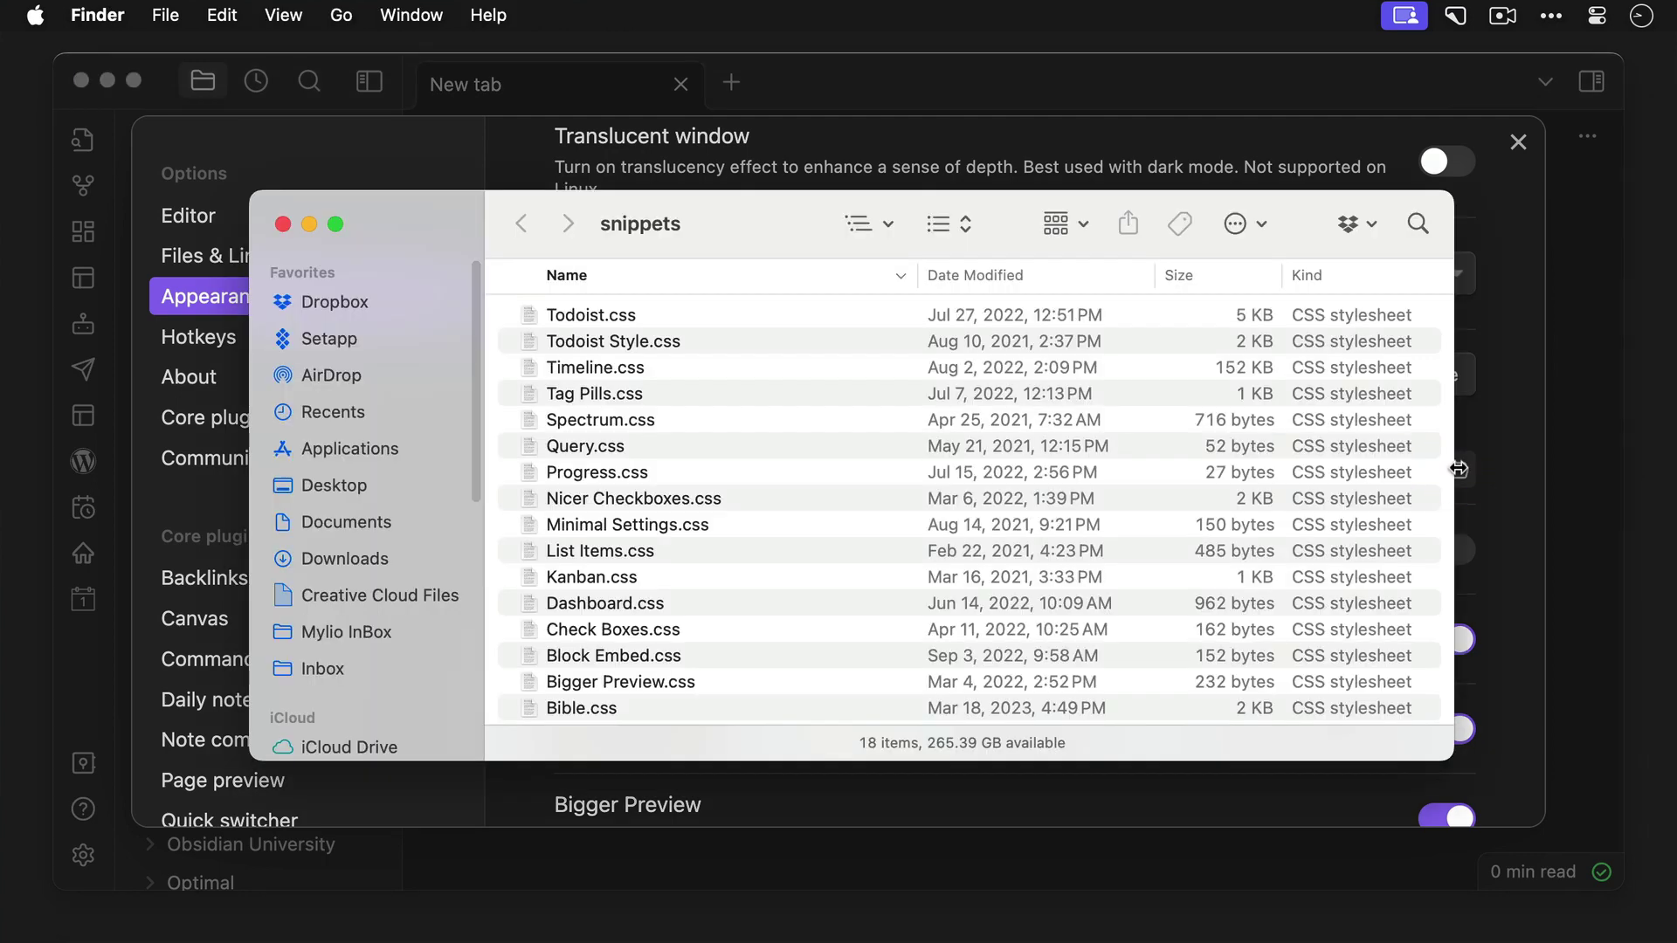
key("super+v")
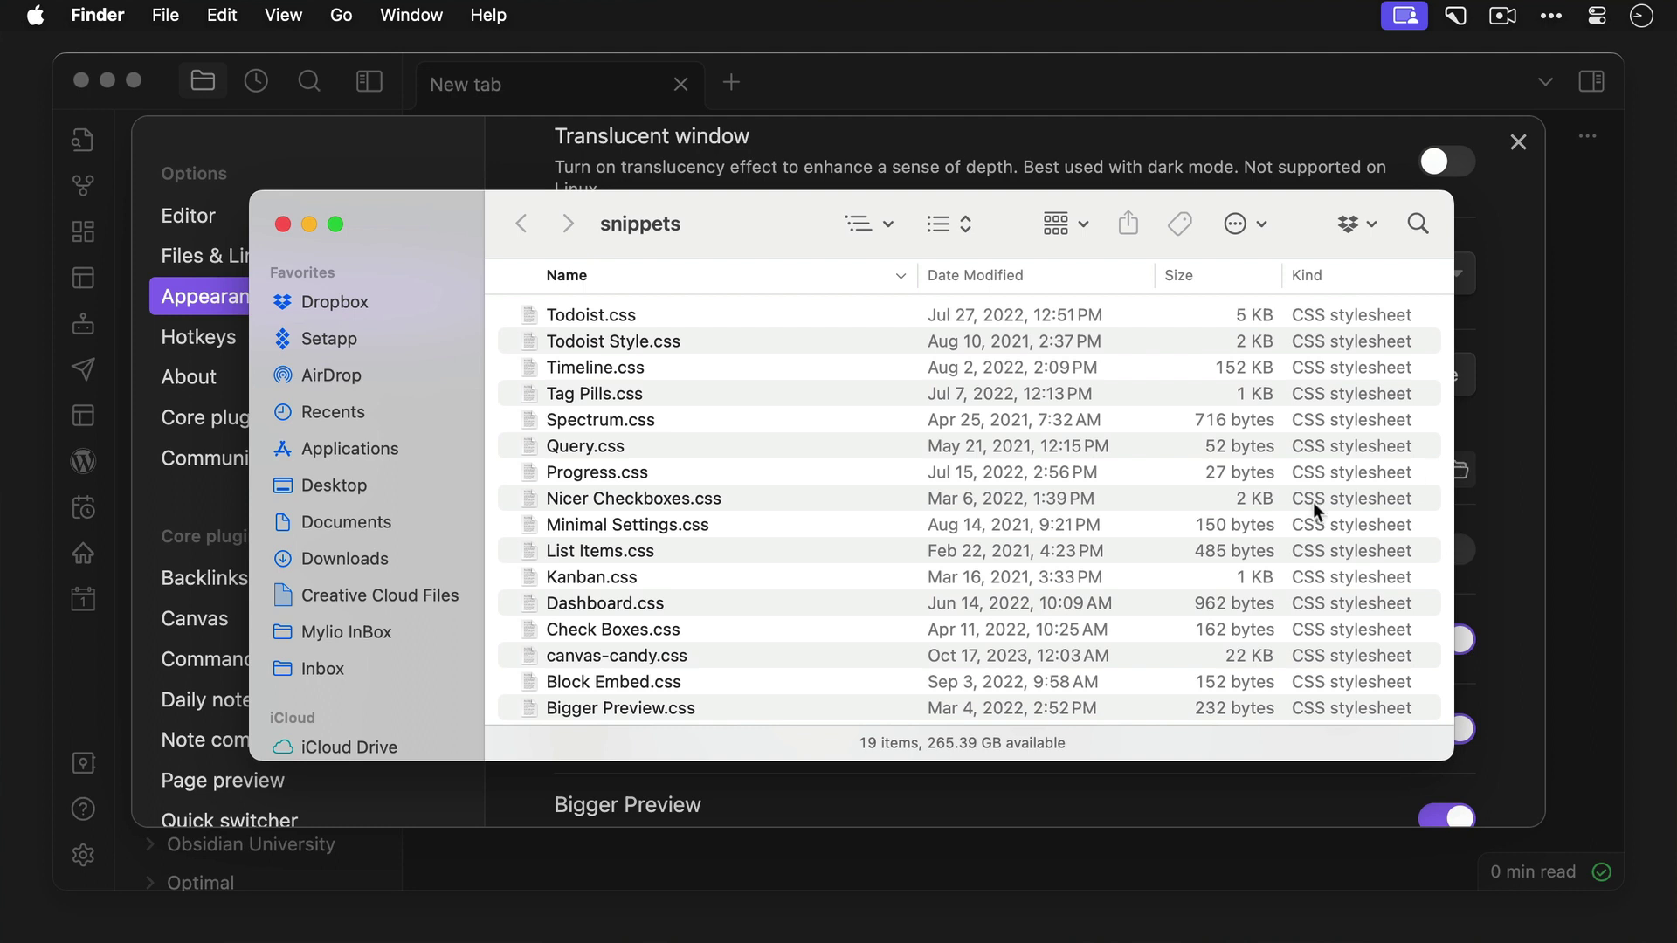
left_click(623, 656)
key("Return")
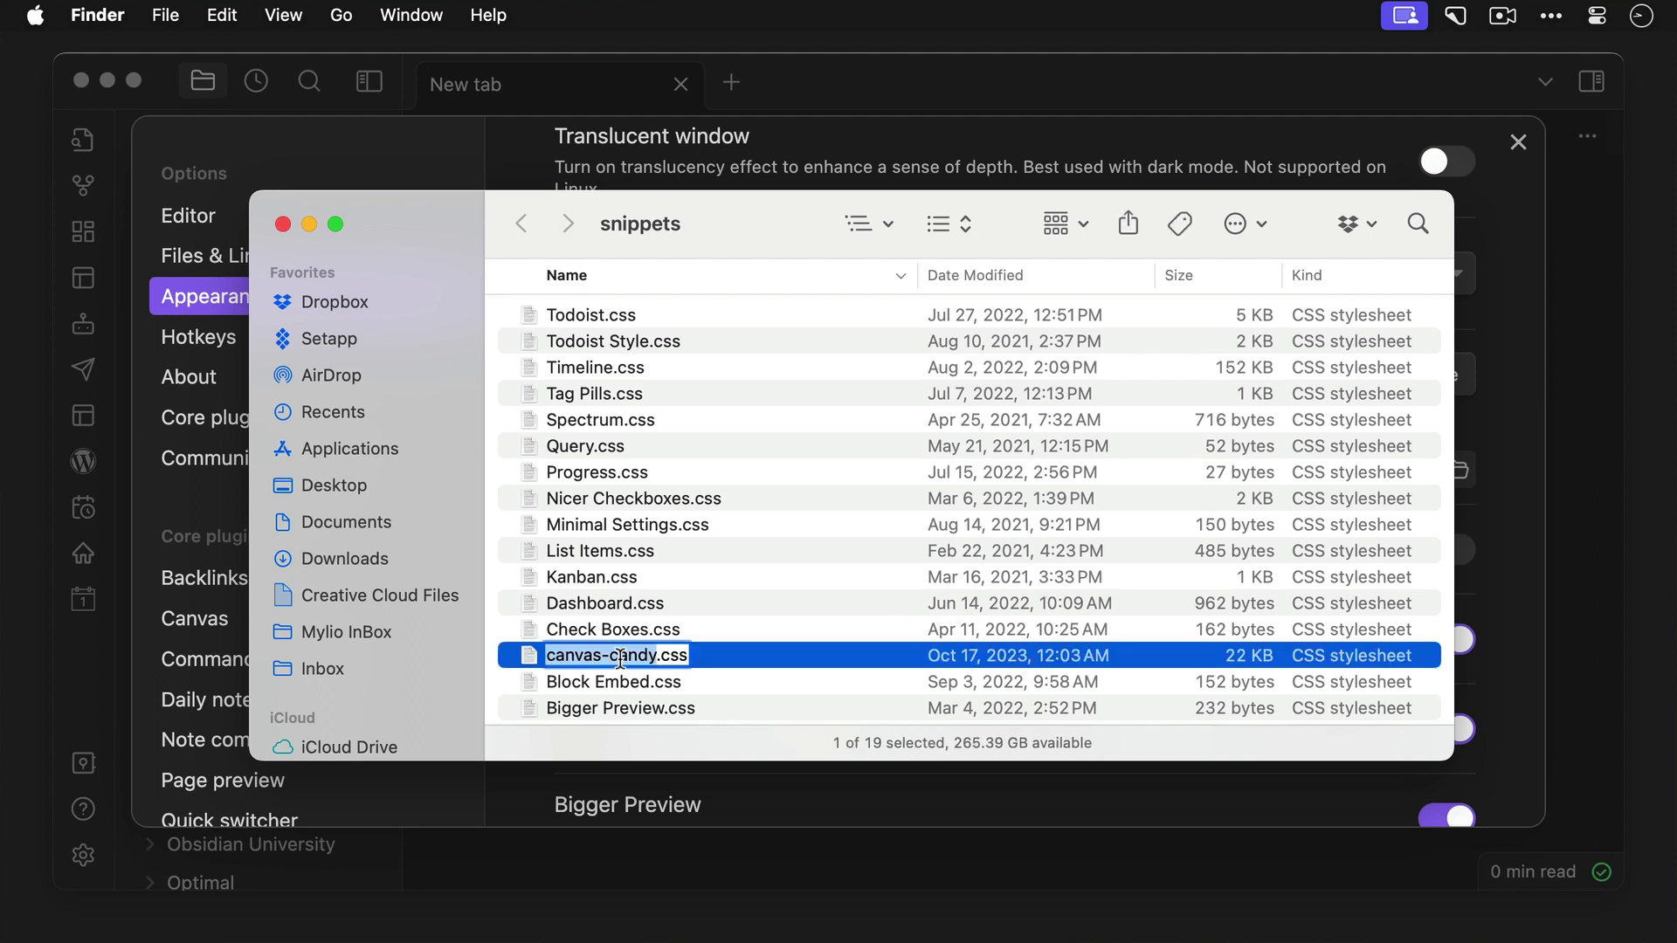
type("Canvas Candy")
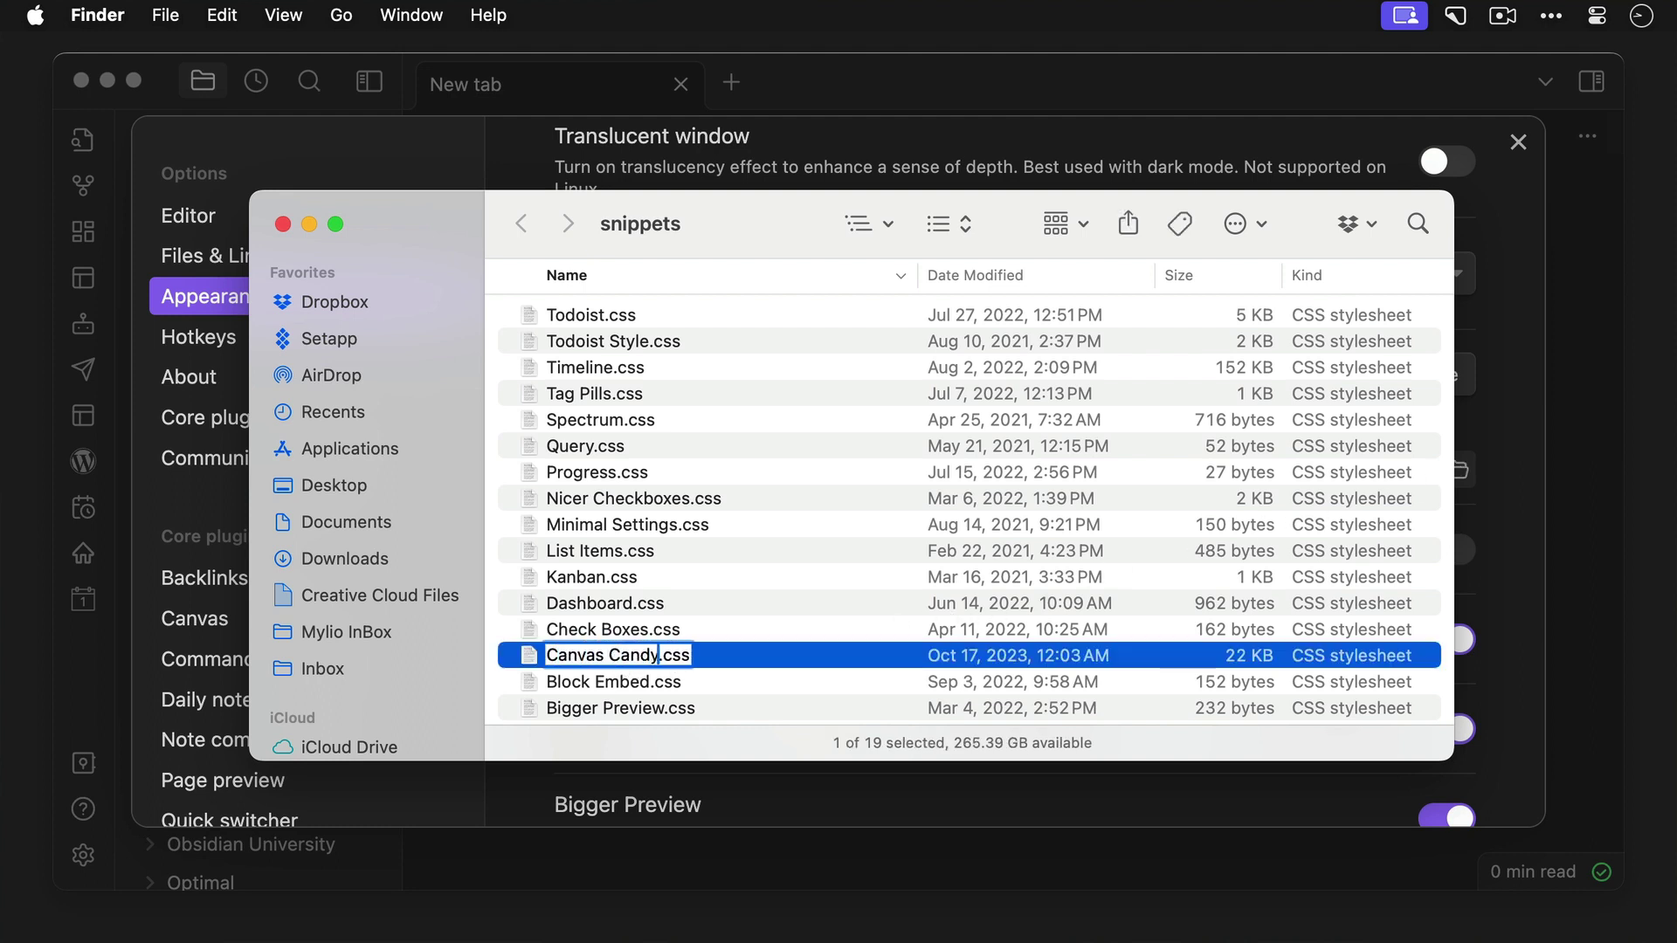
key("Return")
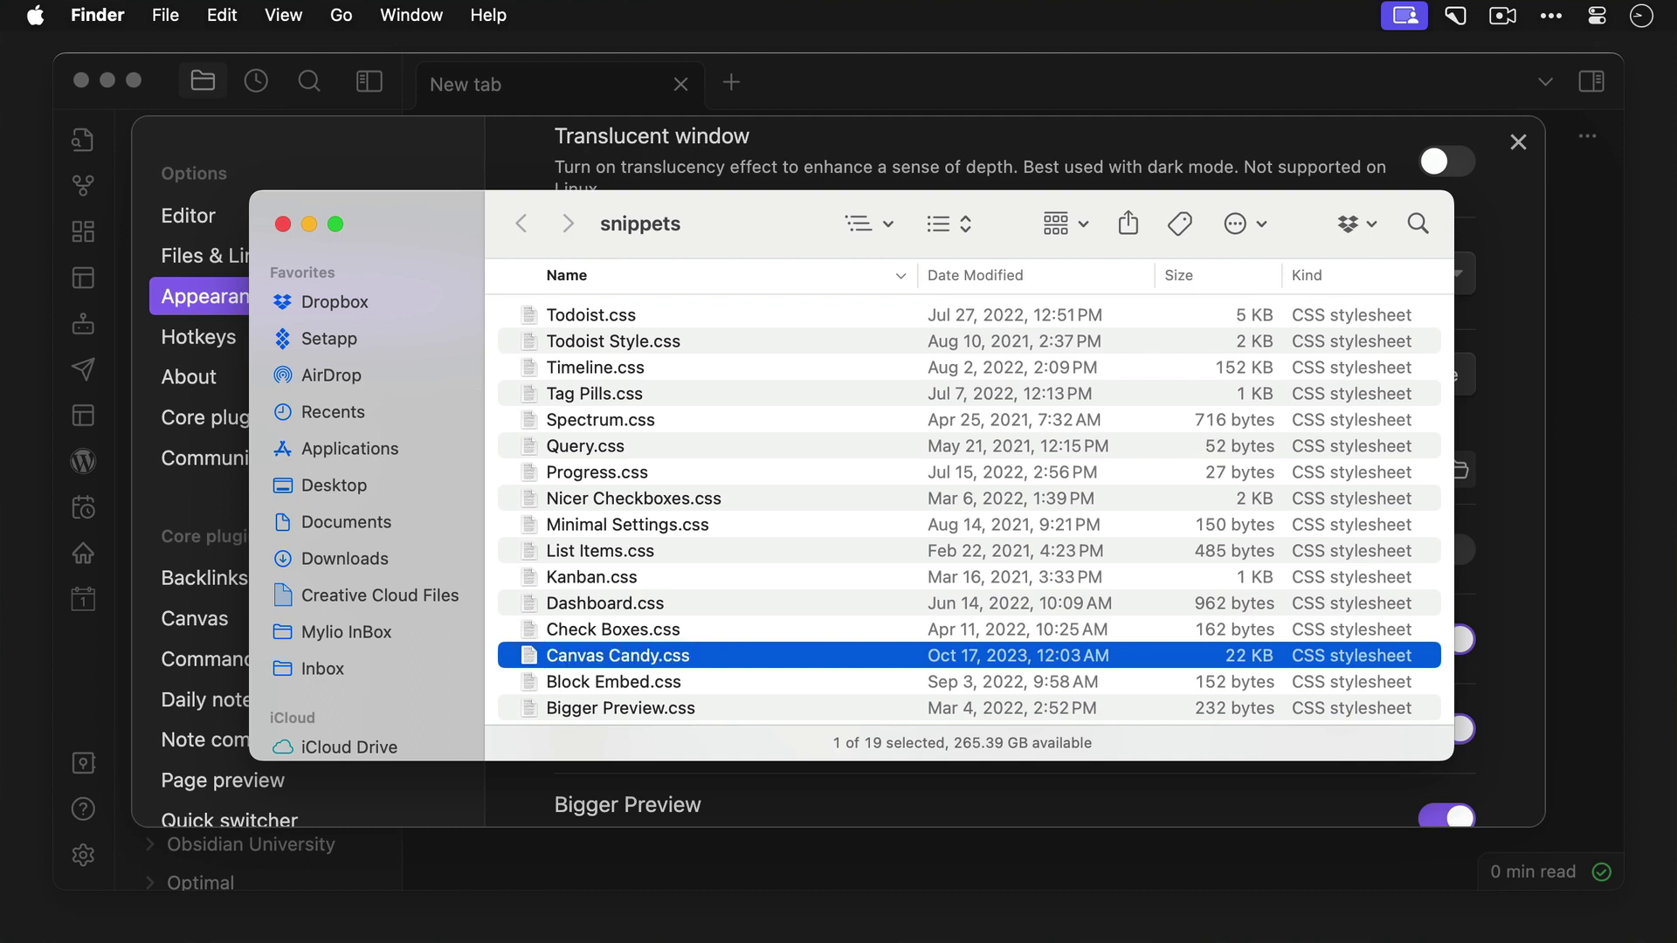
left_click(283, 225)
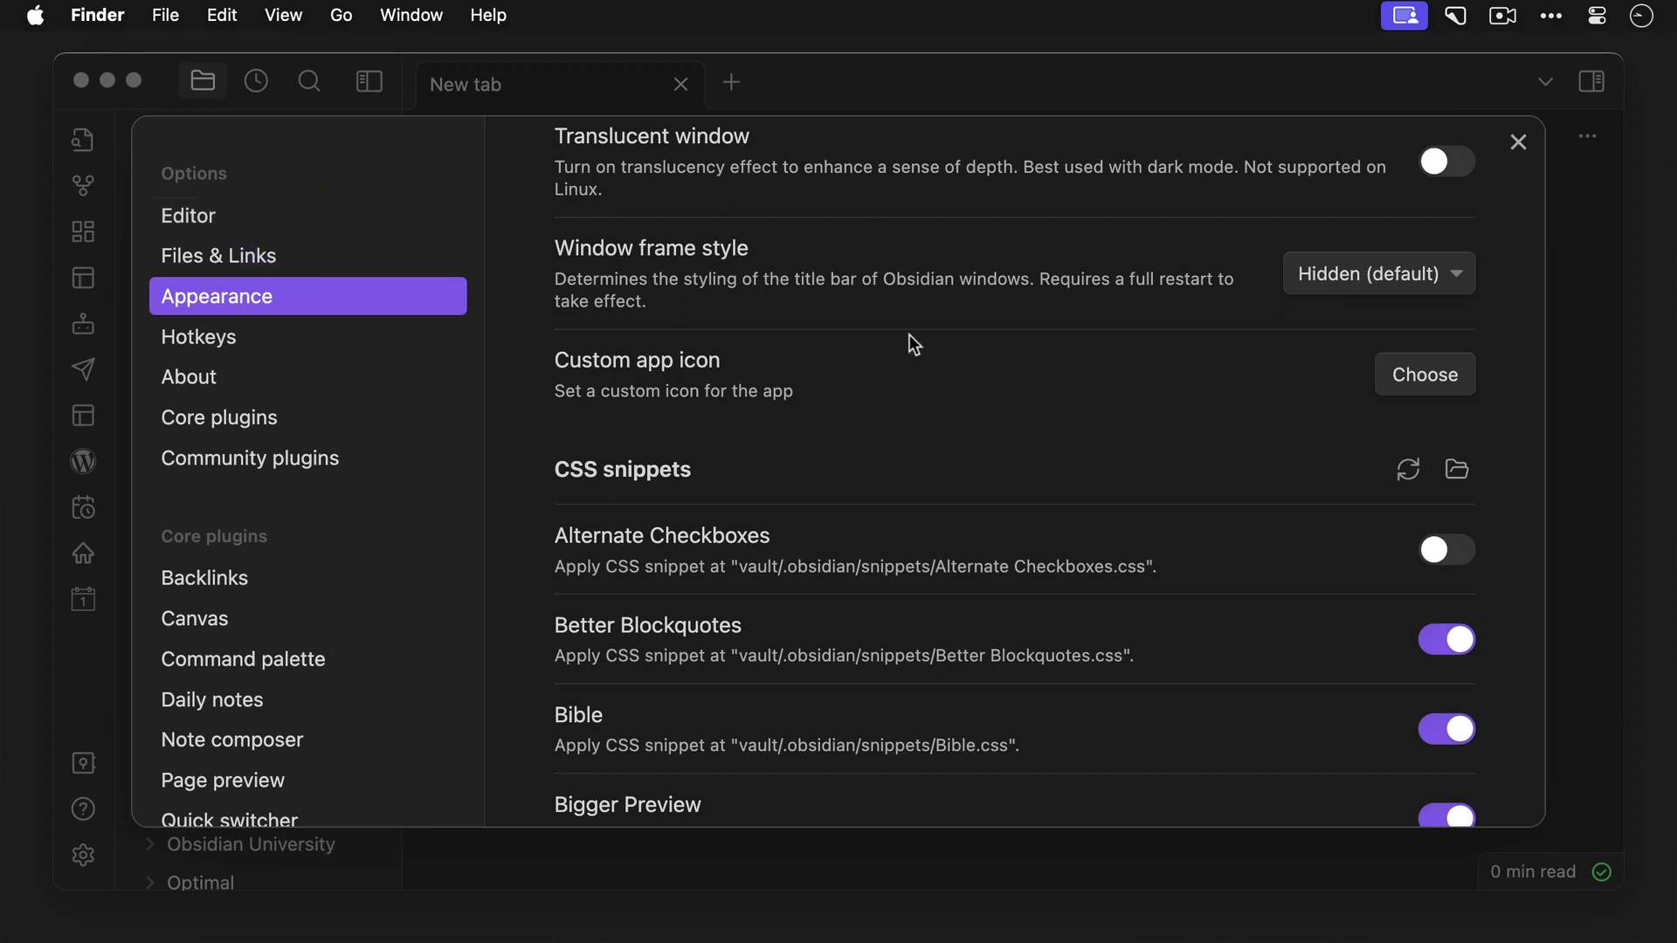
Reload the CSS snippets so the Canvas Candy stylesheet is picked up.
left_click(1408, 476)
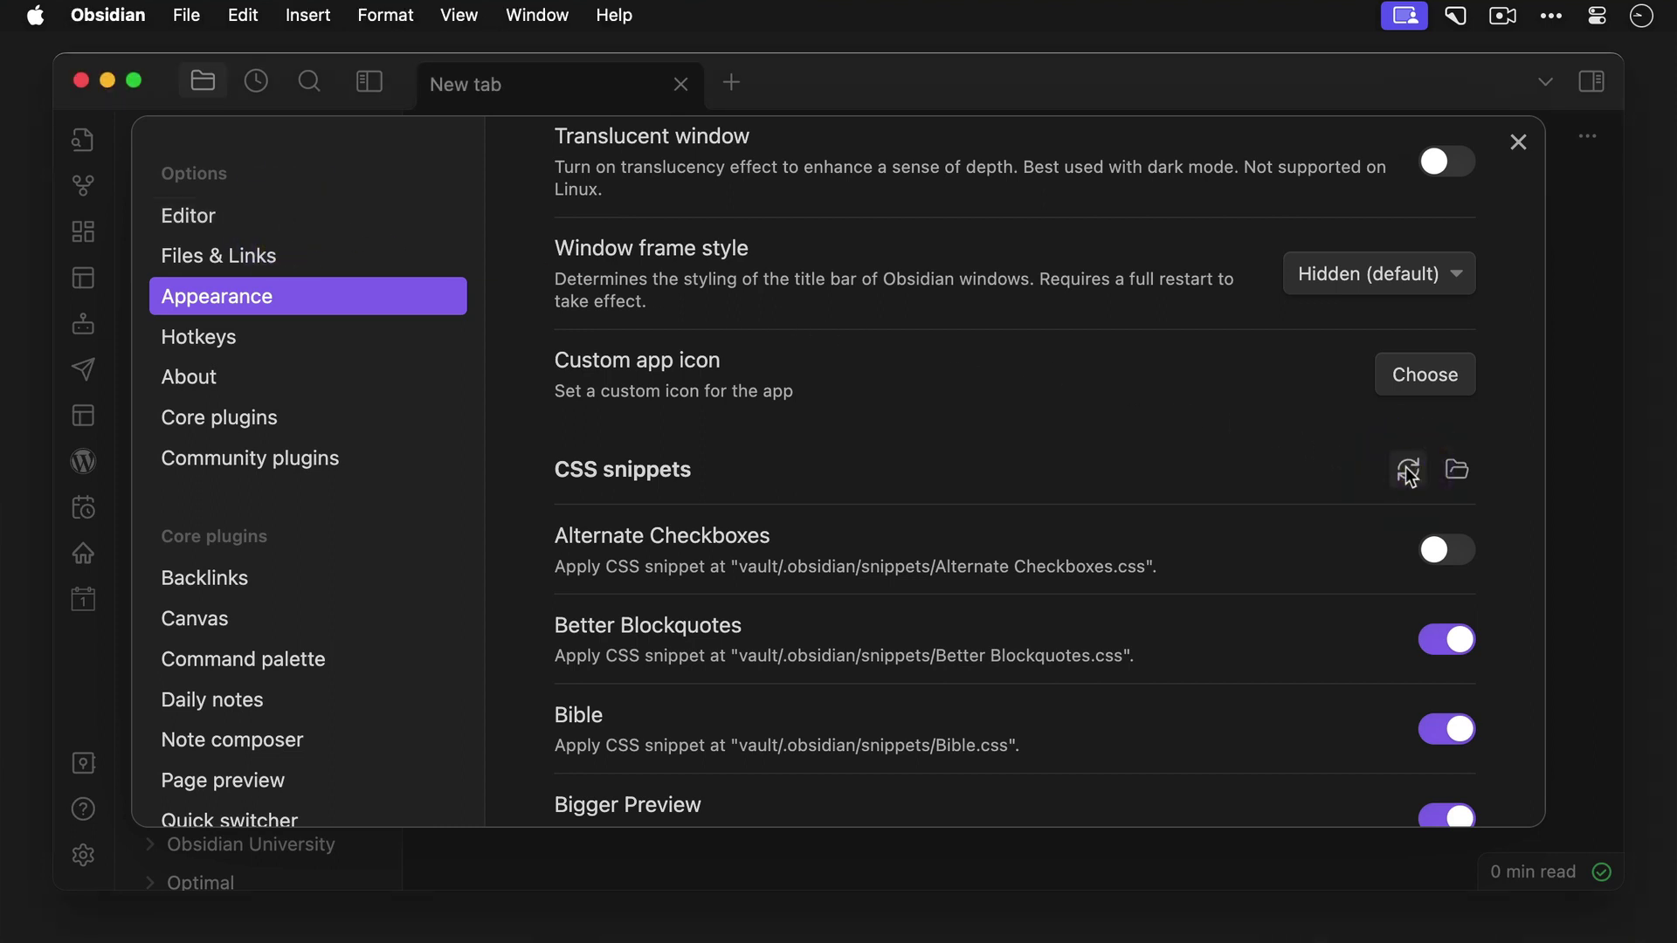
left_click(1409, 477)
scroll(1408, 474, "down", 5)
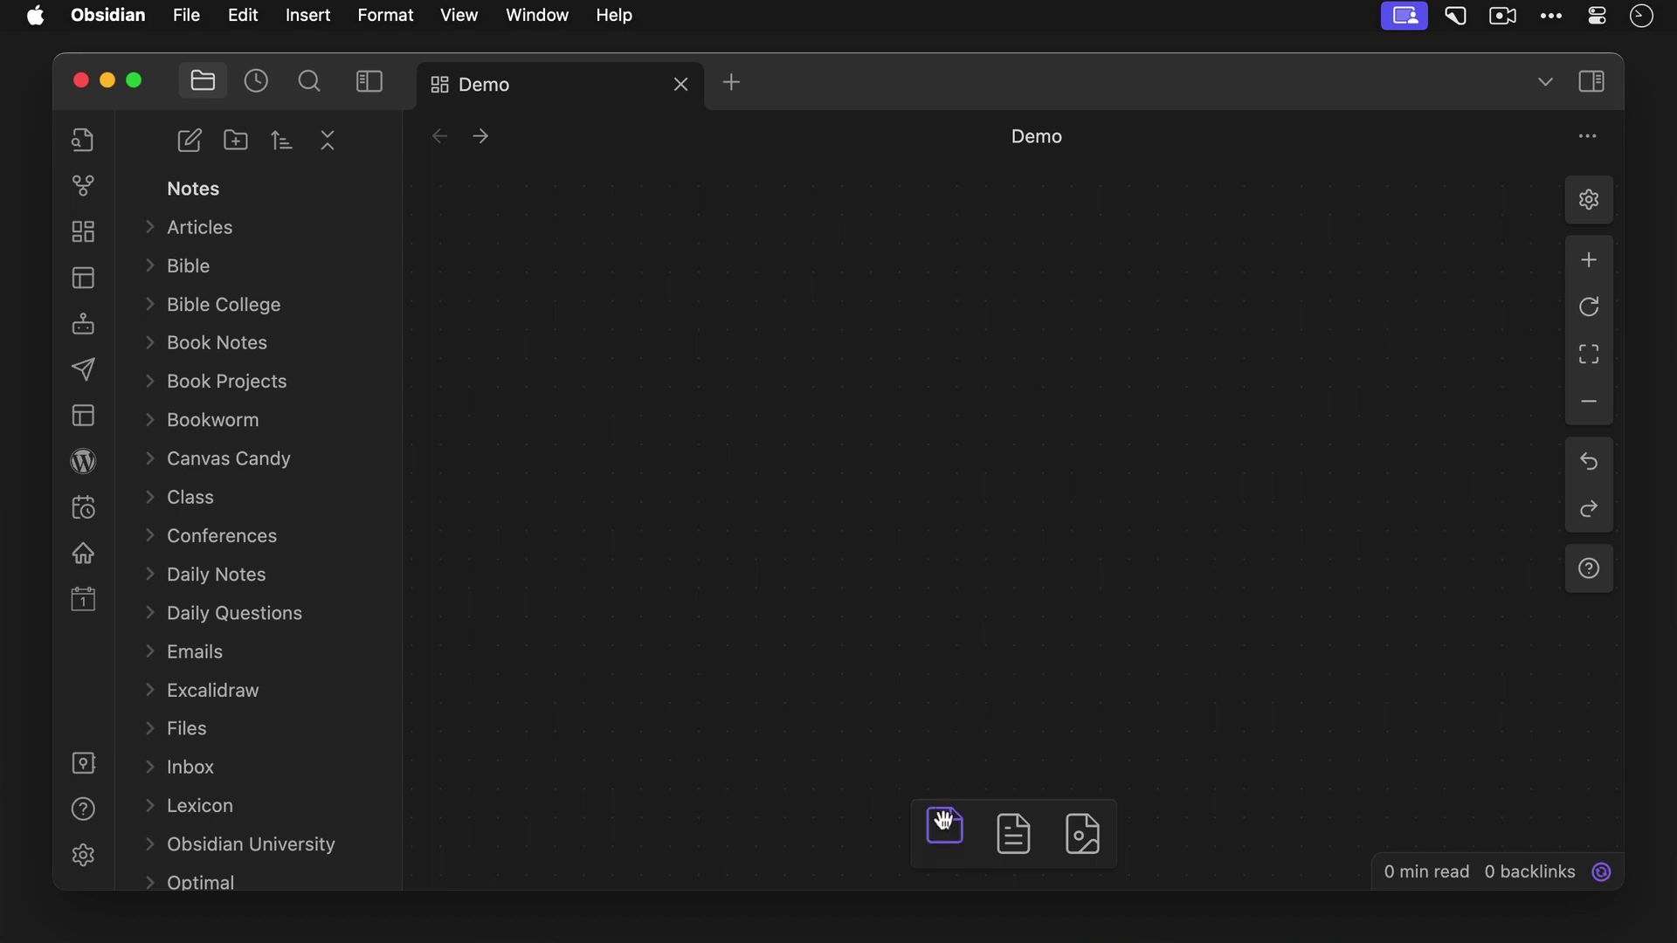
Drop a new card on the Demo canvas, type 'Example Card', and colour it cyan.
left_click_drag(944, 830, 924, 404)
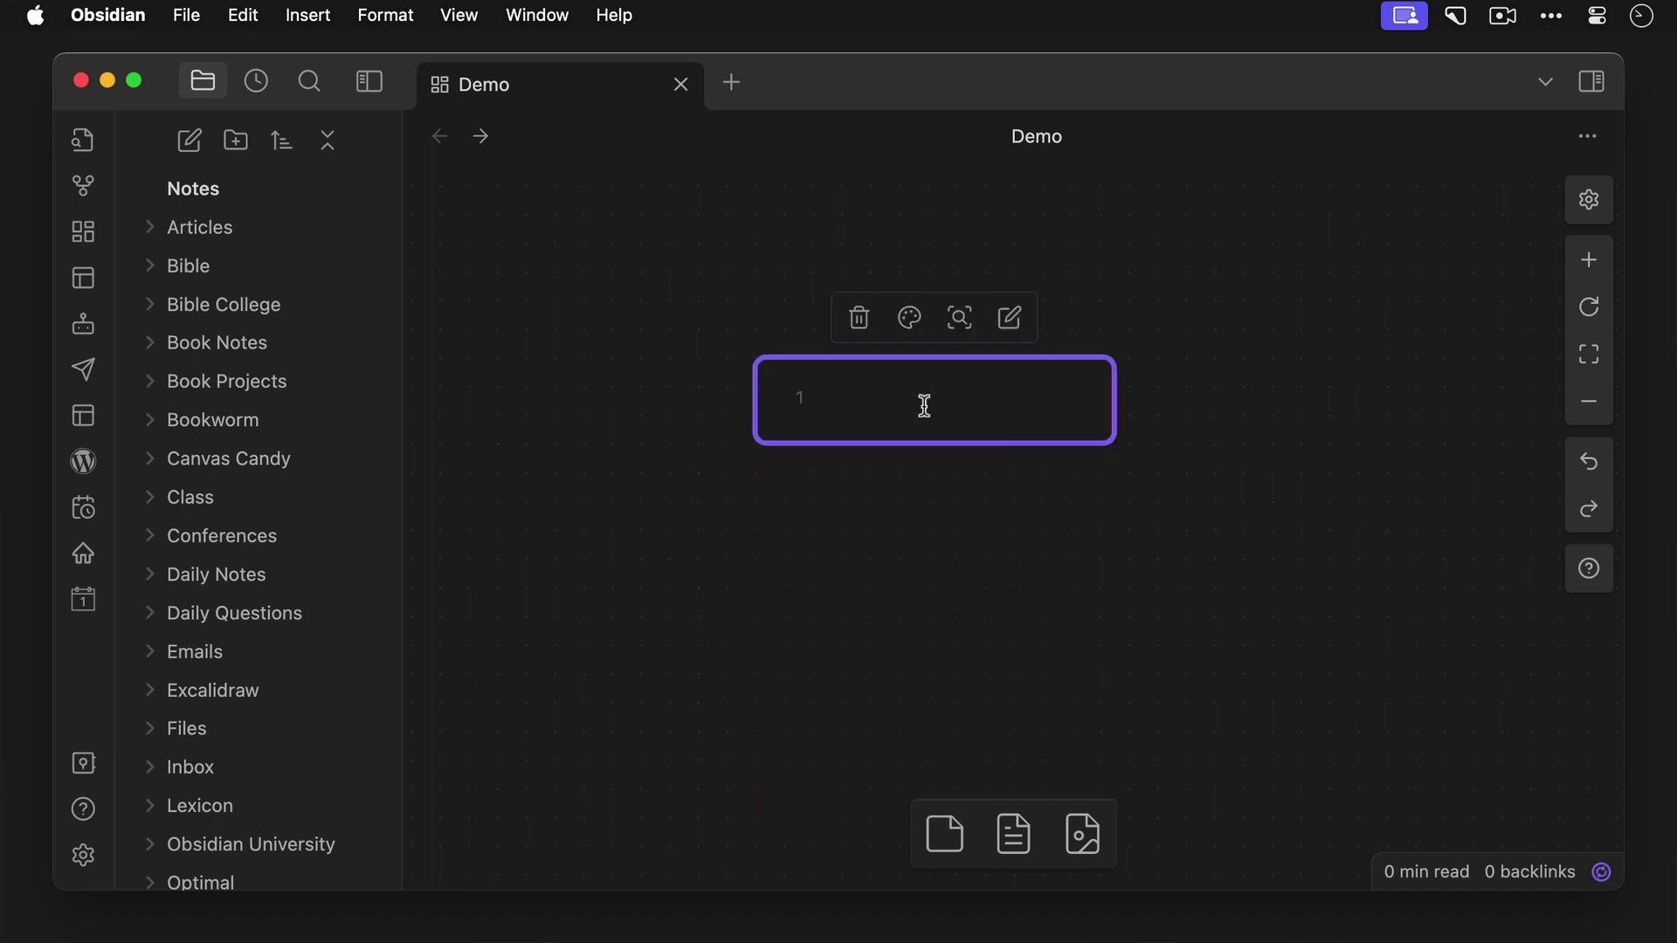
type("Ex")
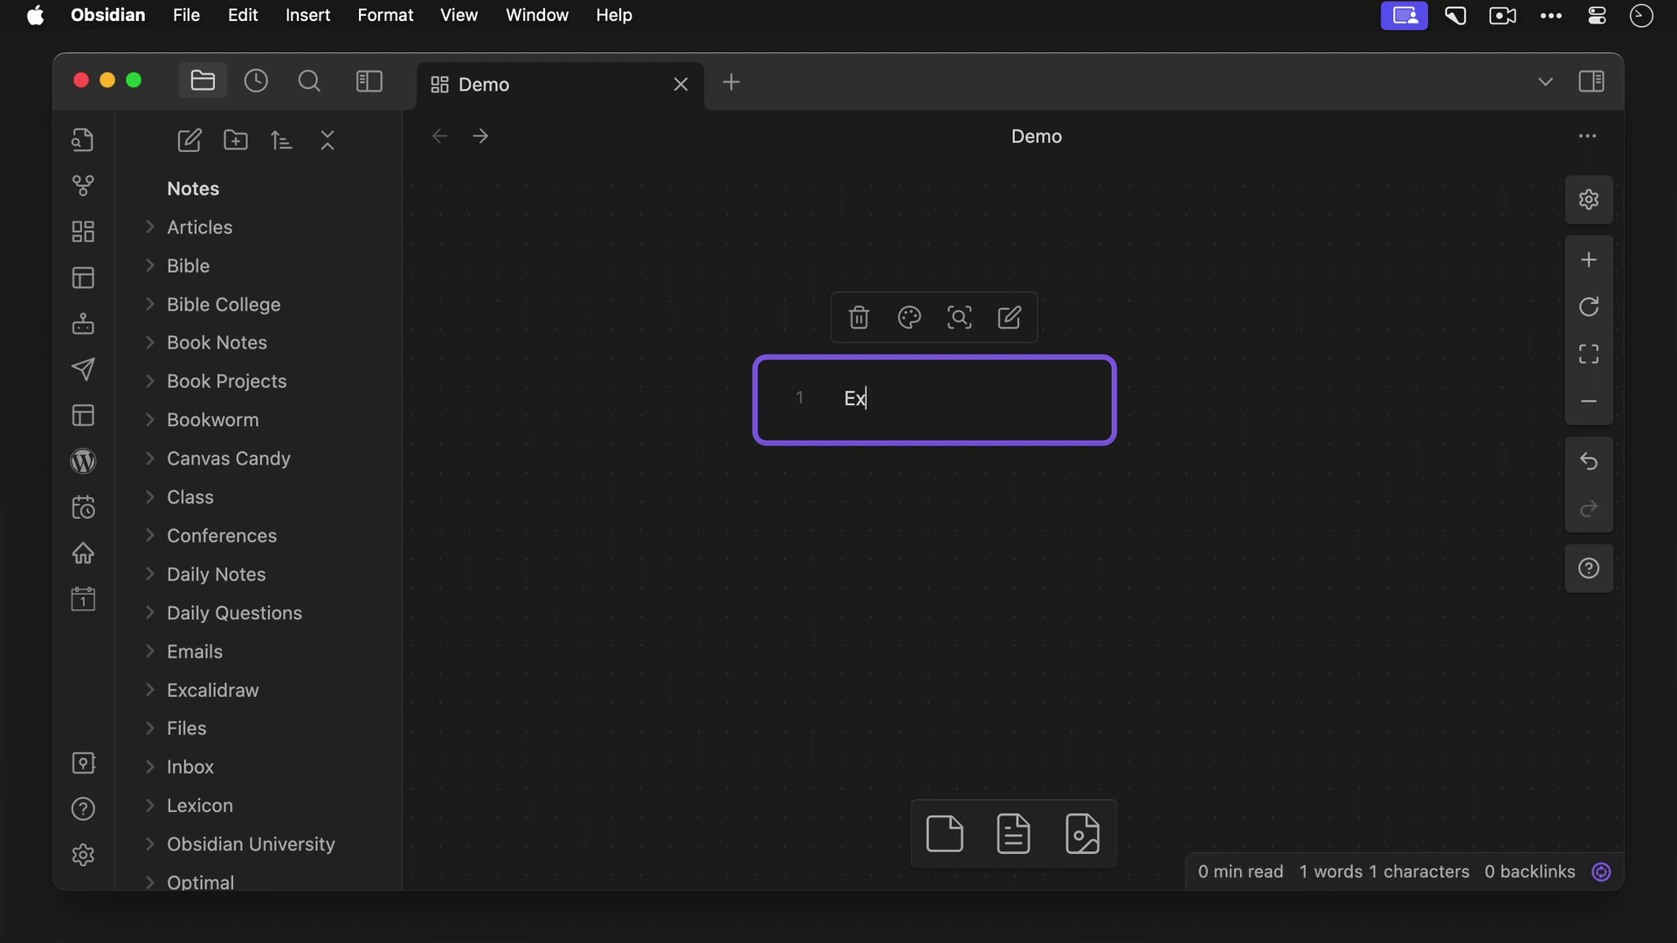
type("ample Card")
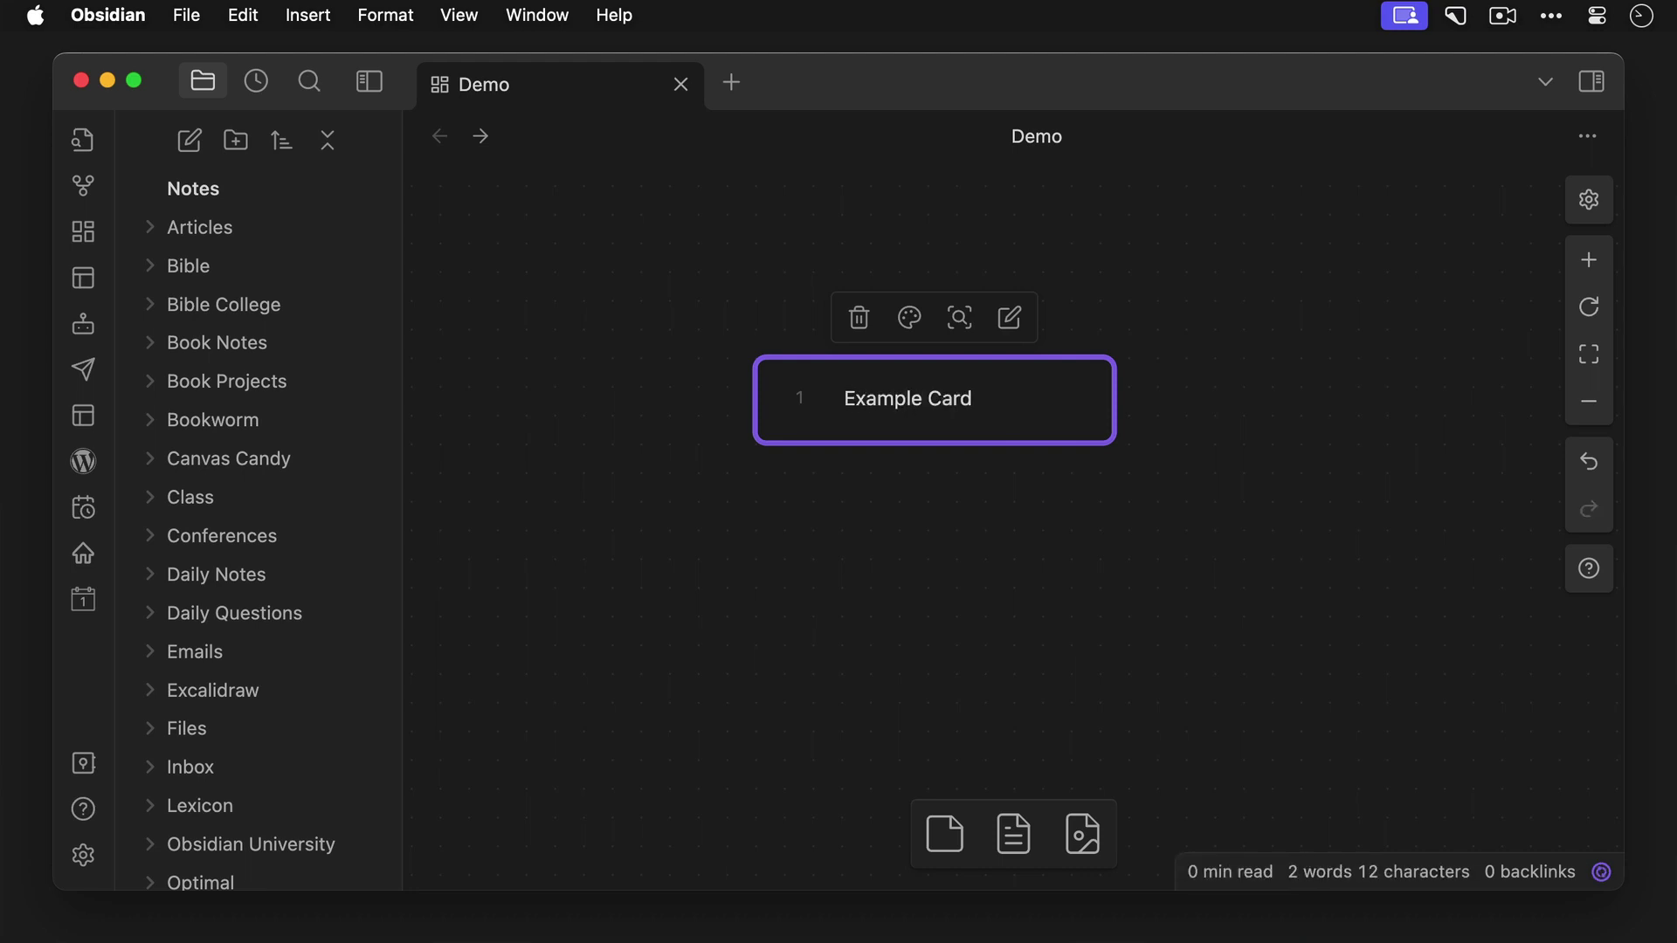
left_click(911, 319)
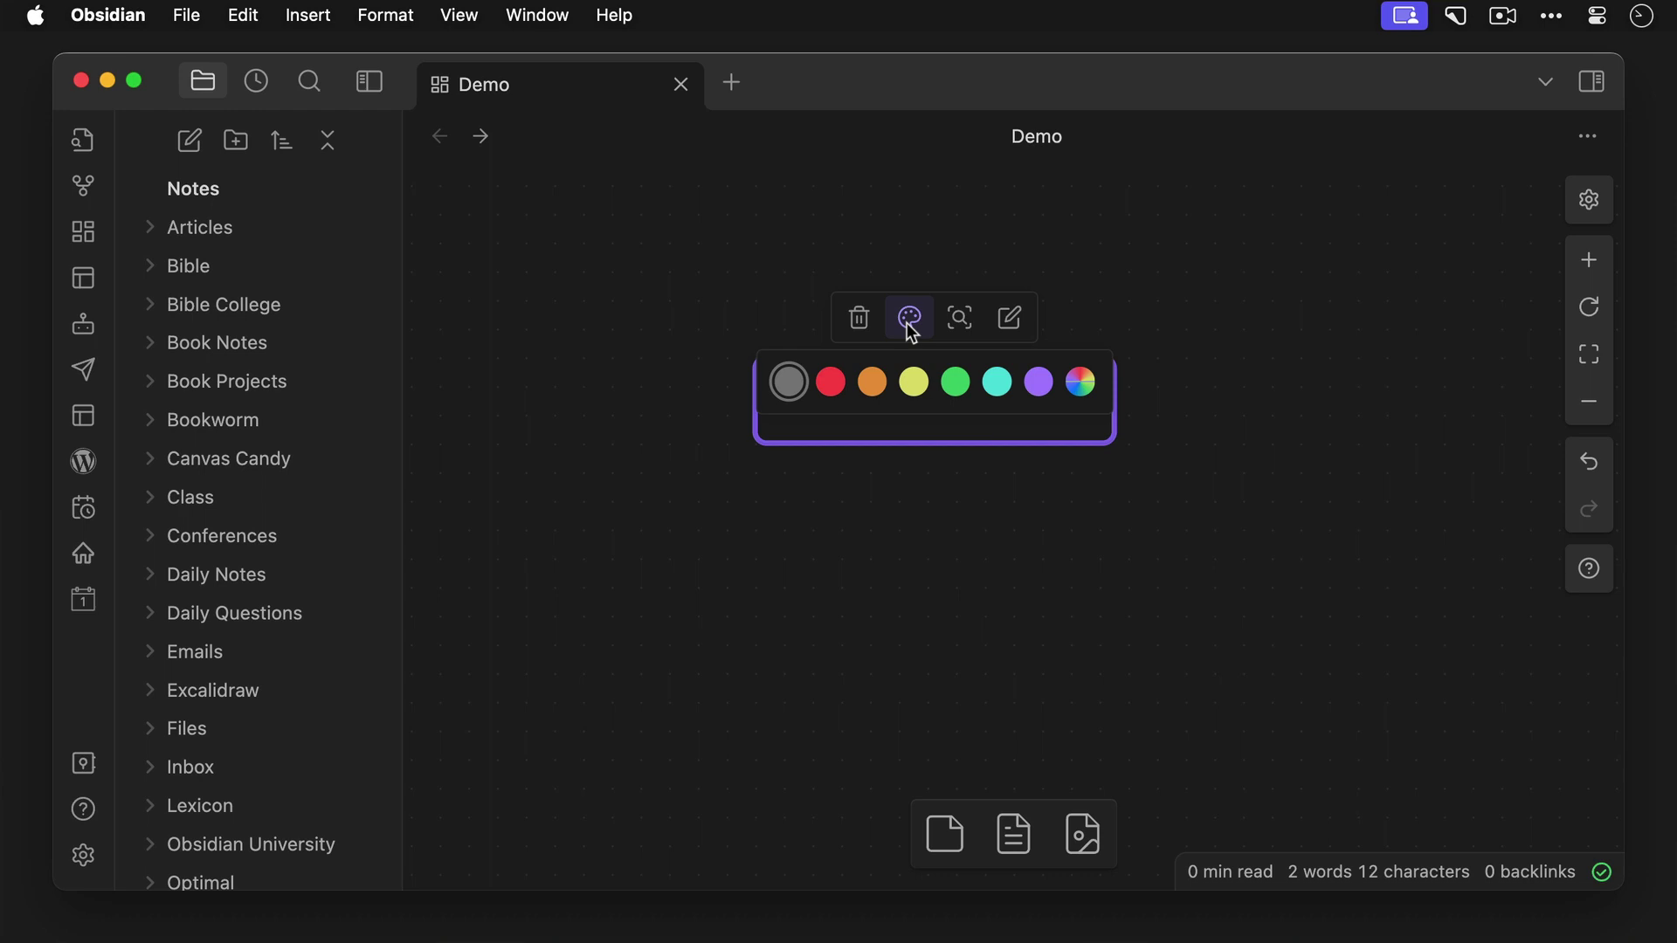
left_click(996, 381)
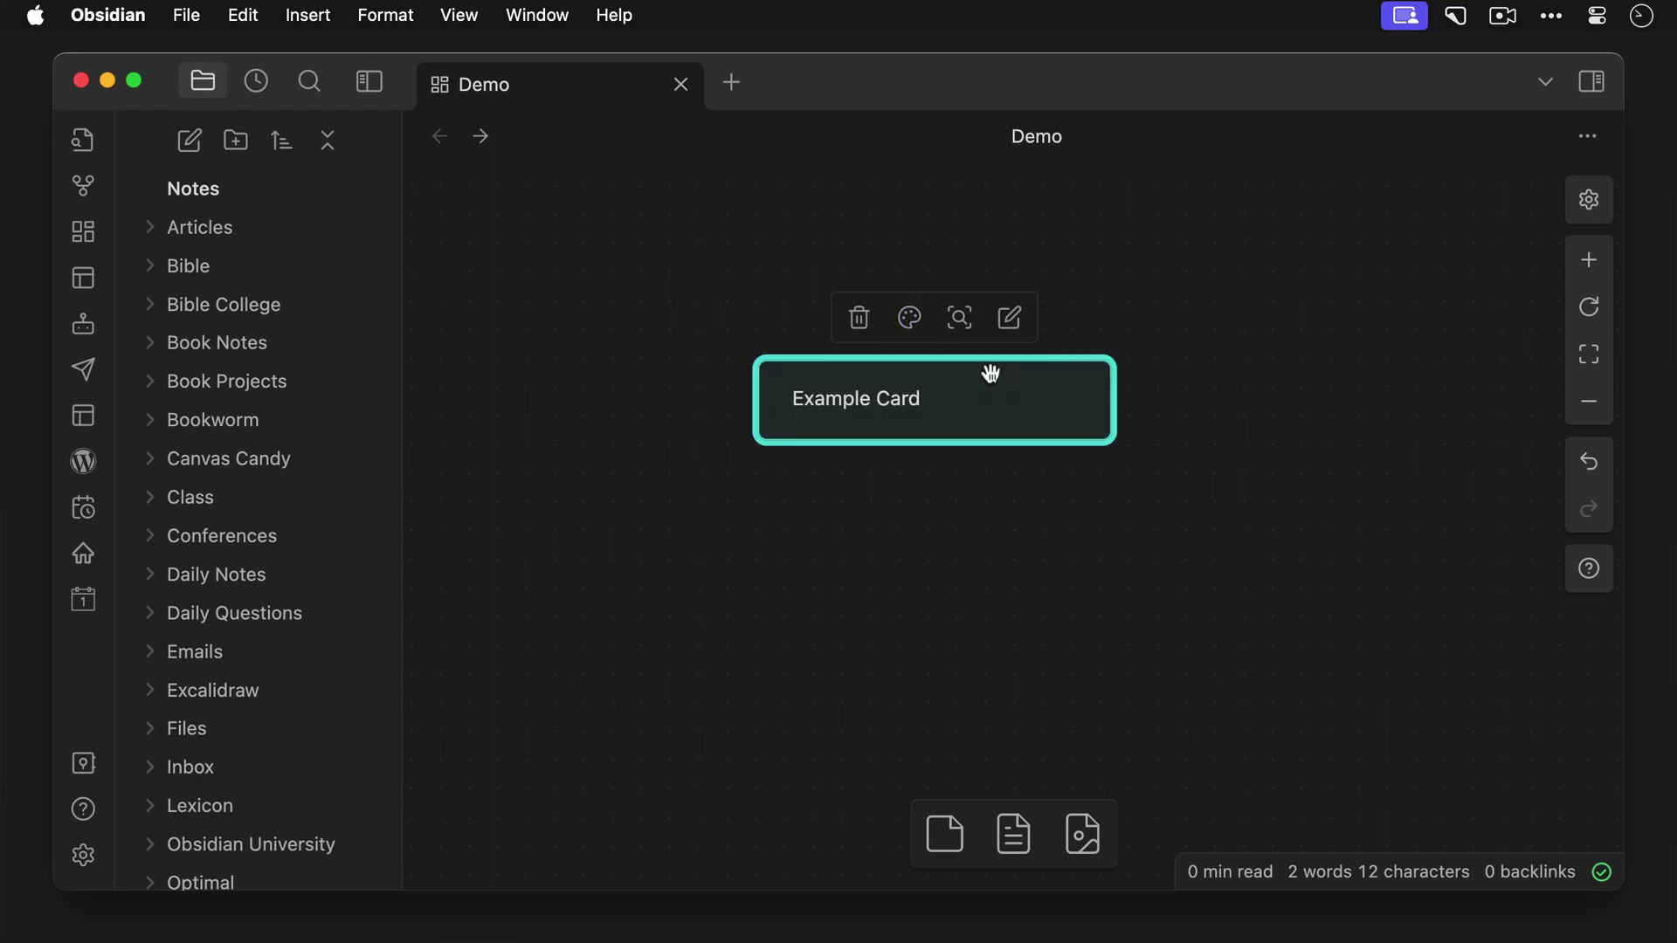
Add frontmatter 'cssclasses: cc-border-double' to the Example Card to give it a double border.
double_click(973, 390)
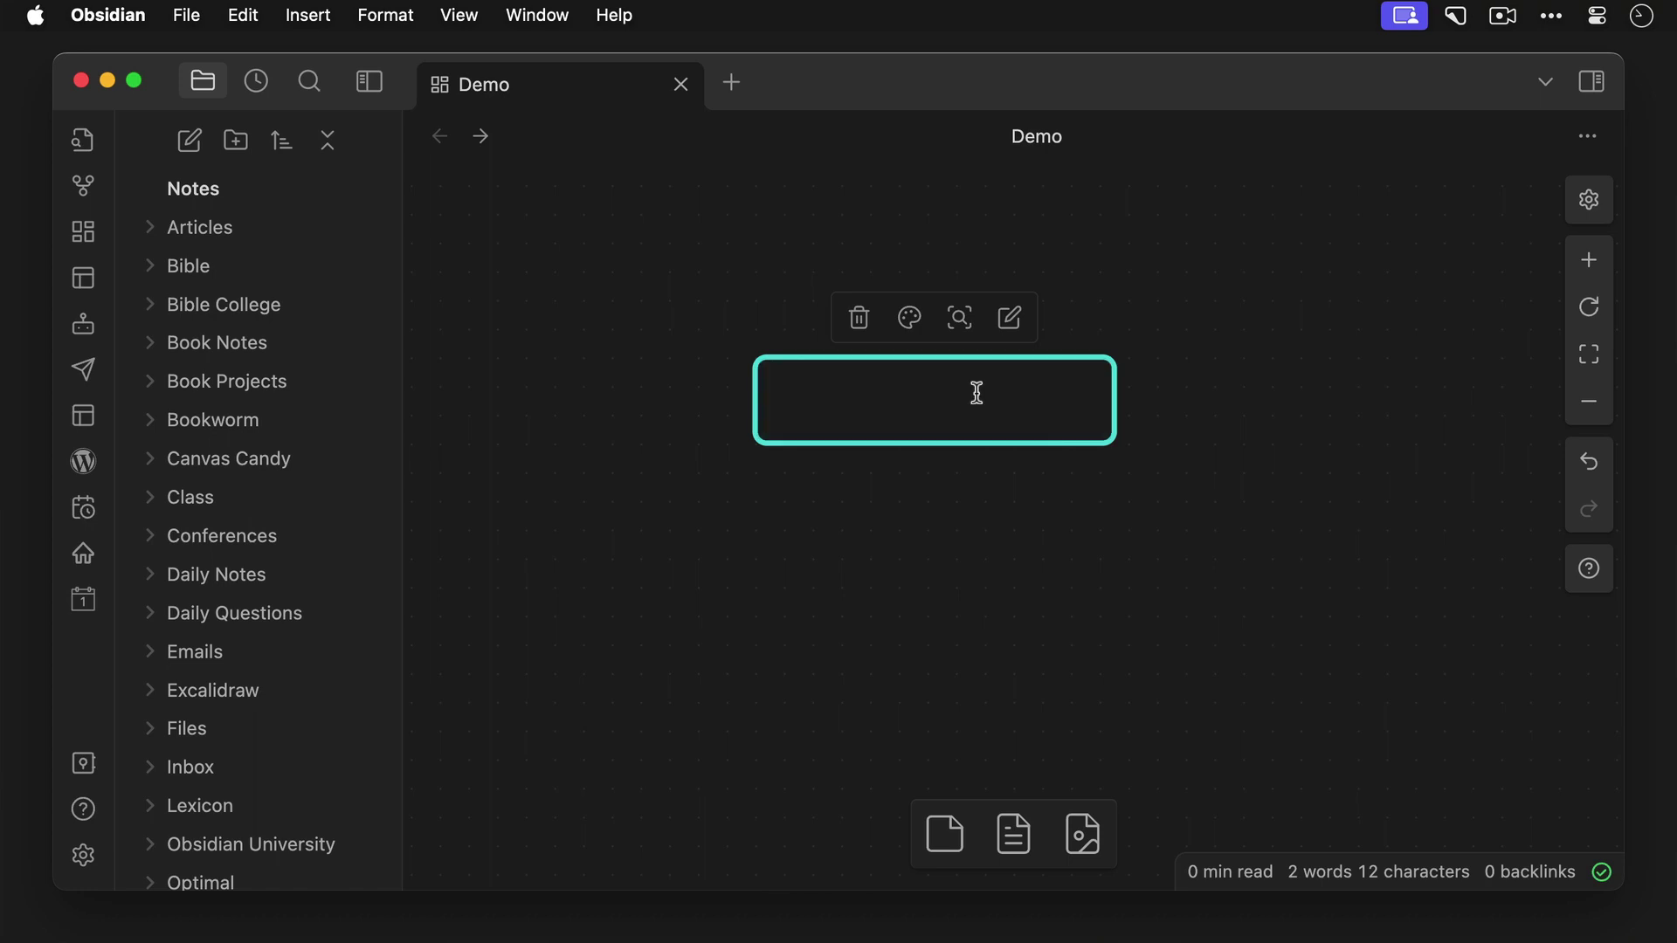
left_click(848, 396)
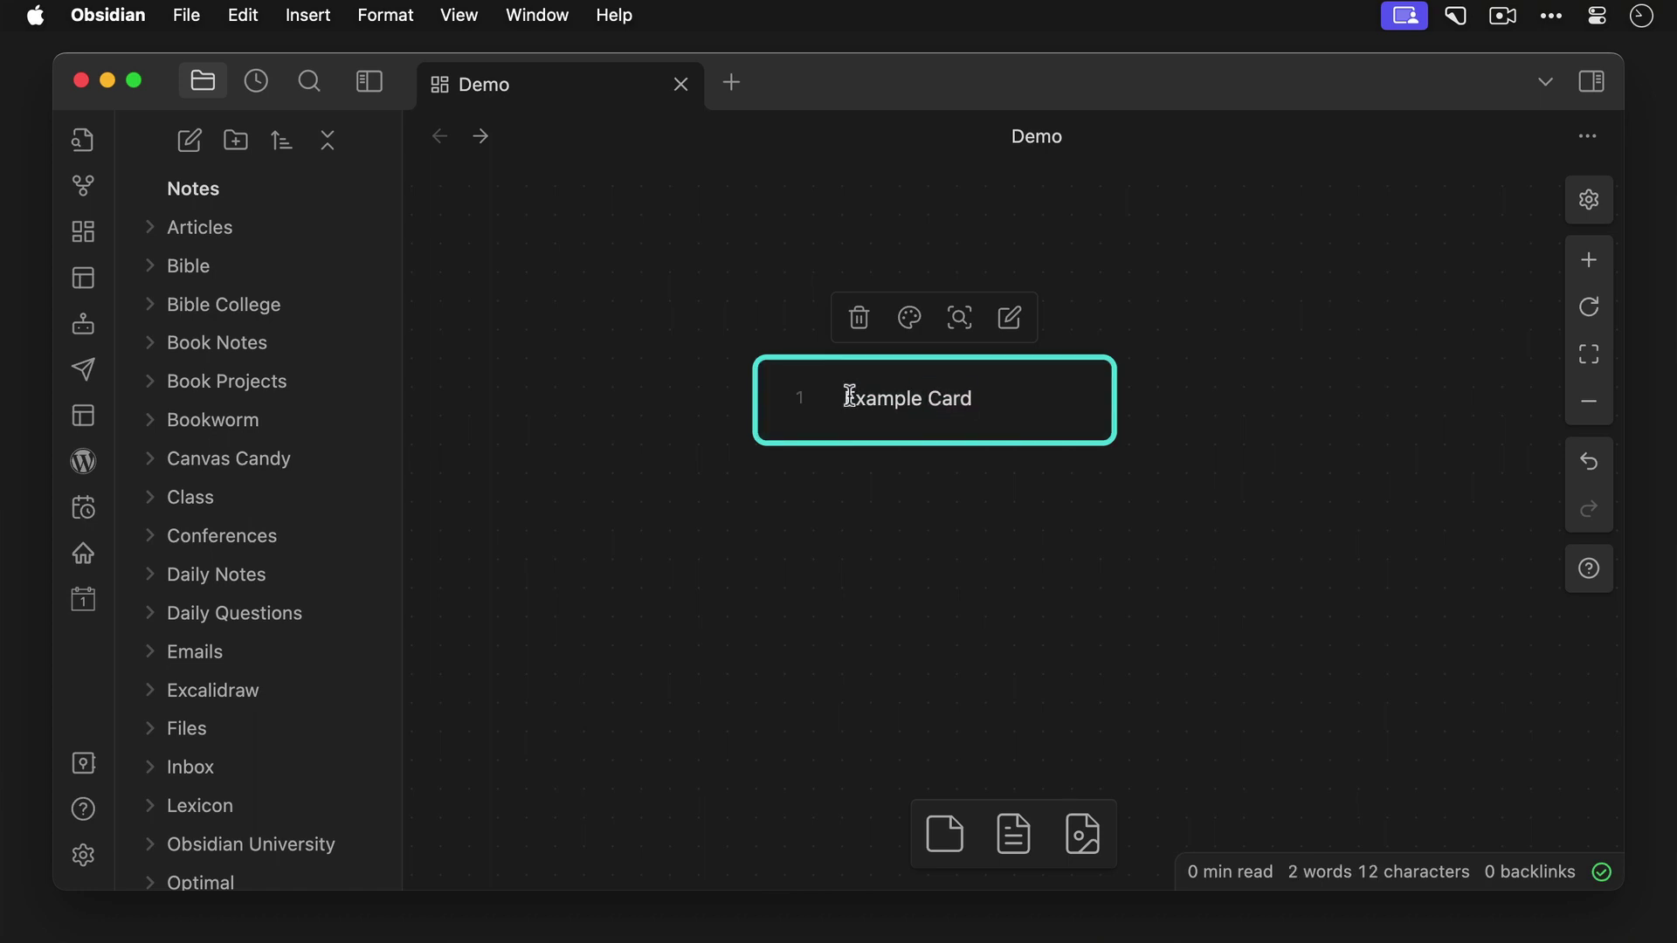
key("Return")
key("Up")
type("---")
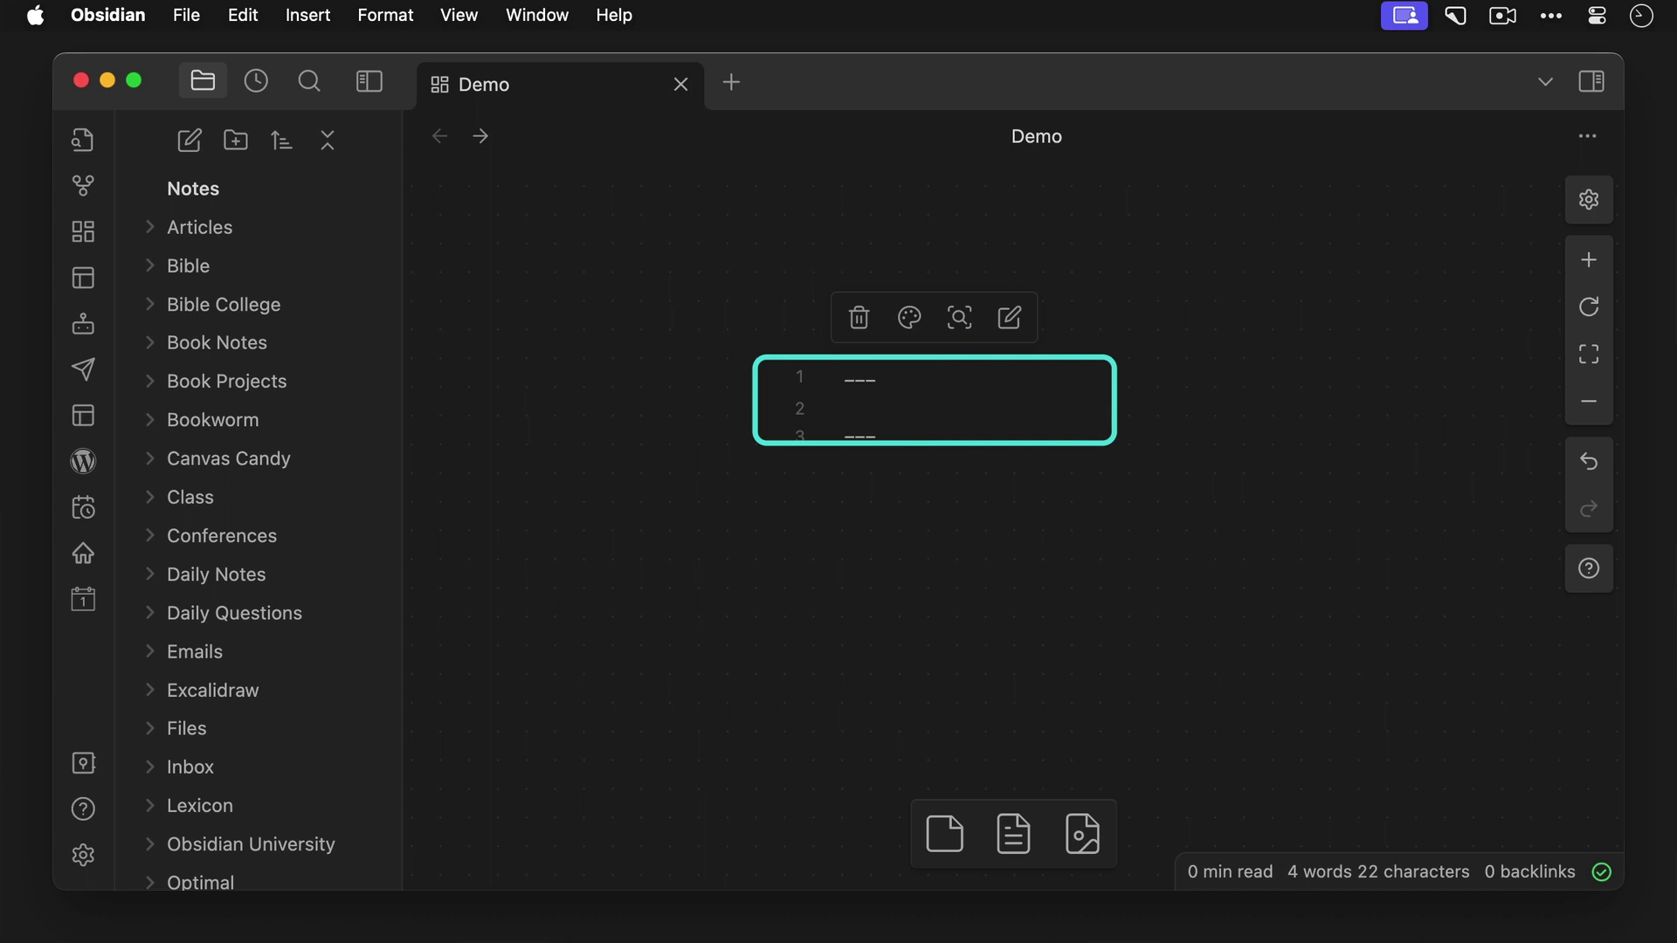
type("cssclasses: cc-bo")
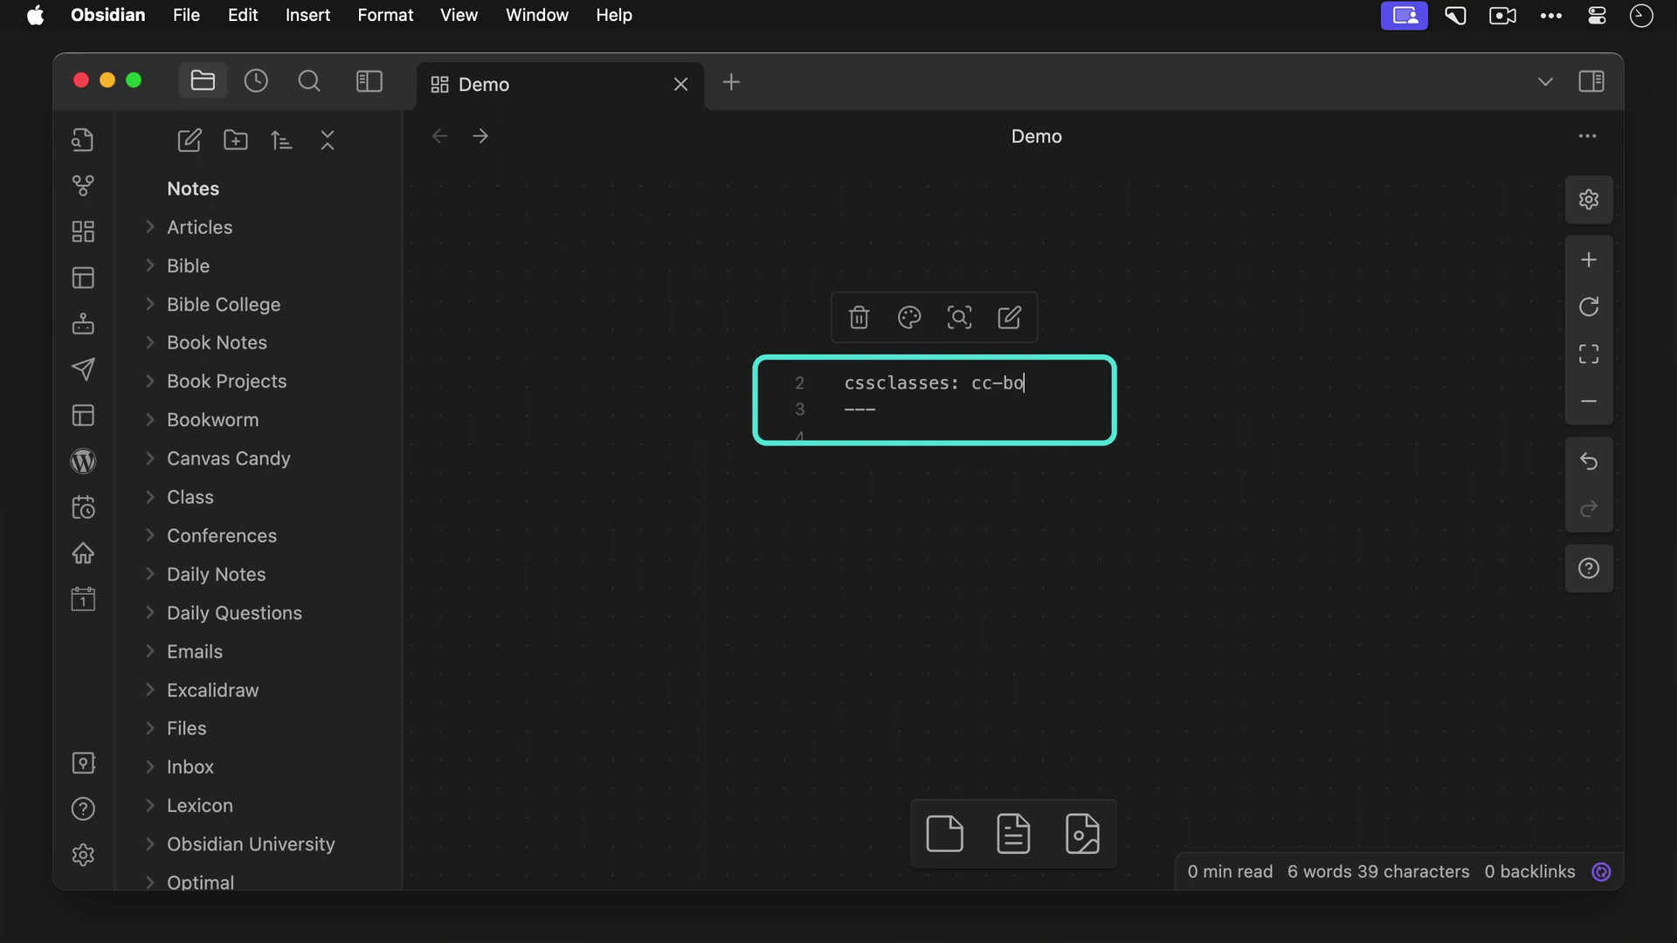
type("rder-double")
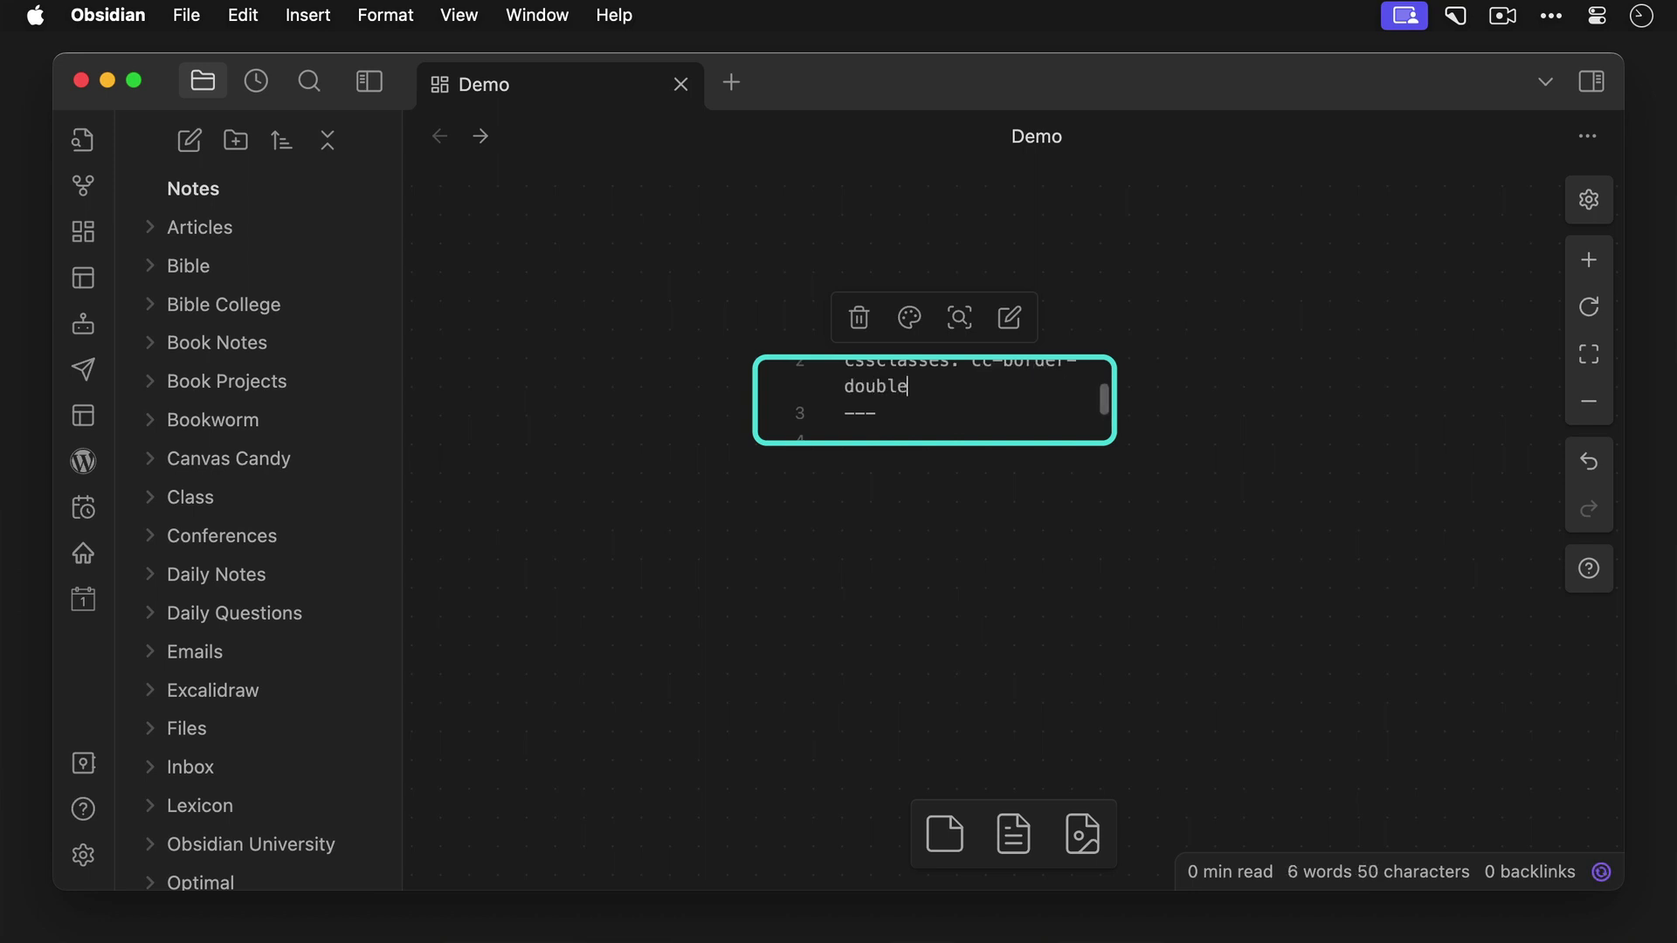
left_click(863, 516)
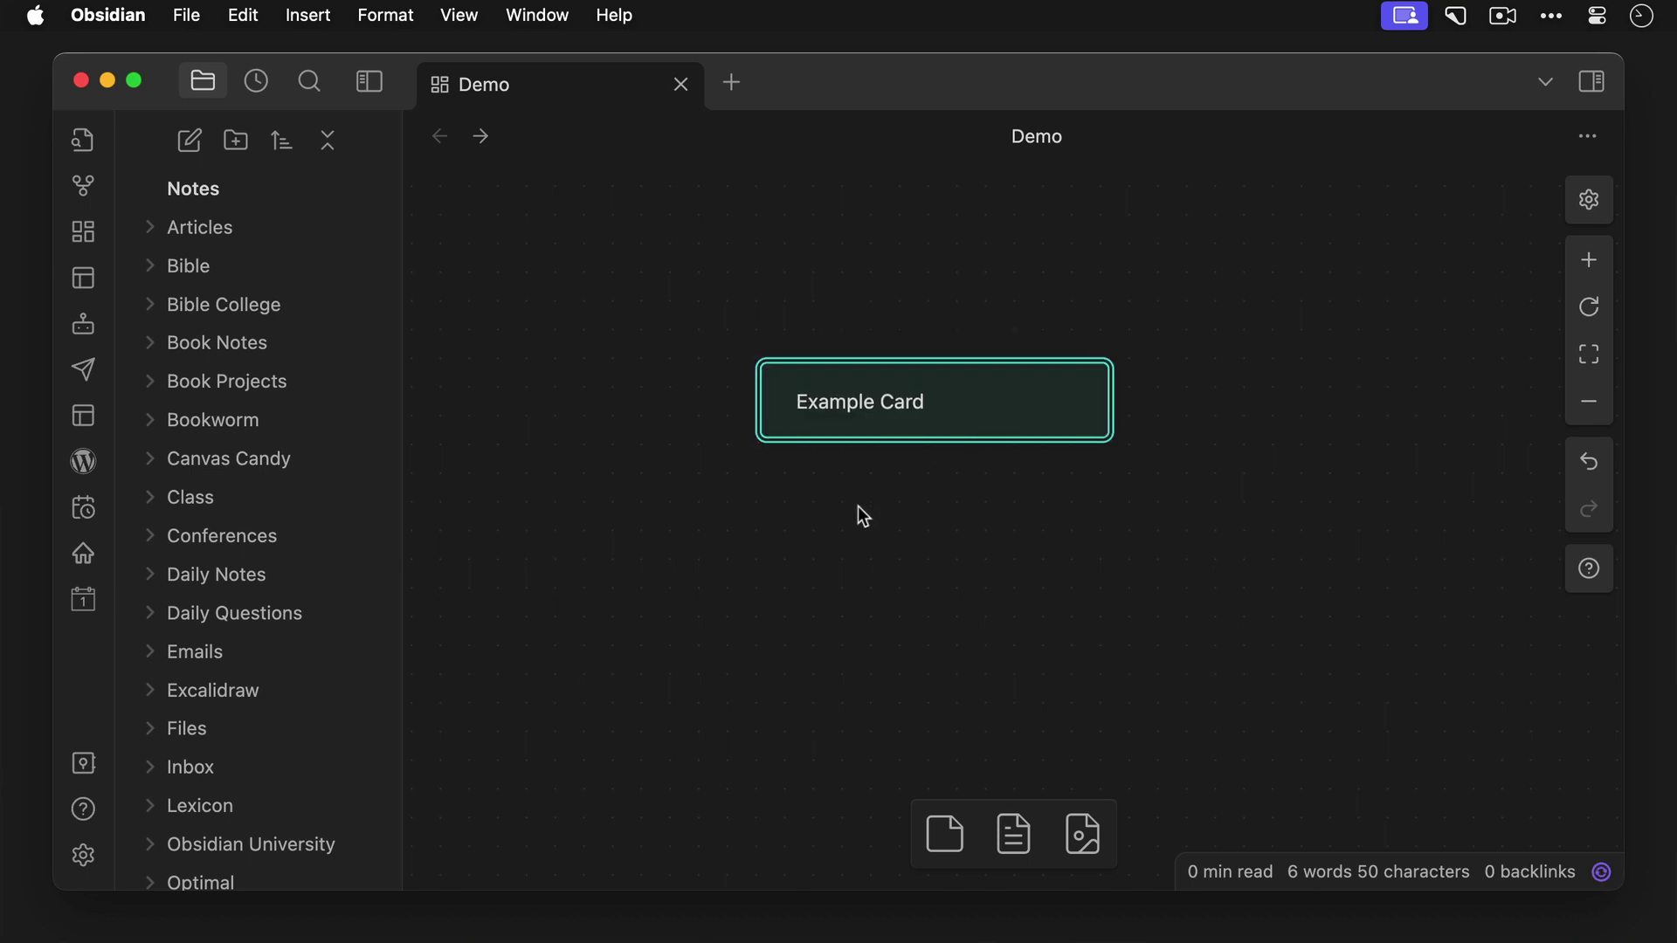
Add cc-card-center to the Example Card's cssclasses.
left_click(957, 409)
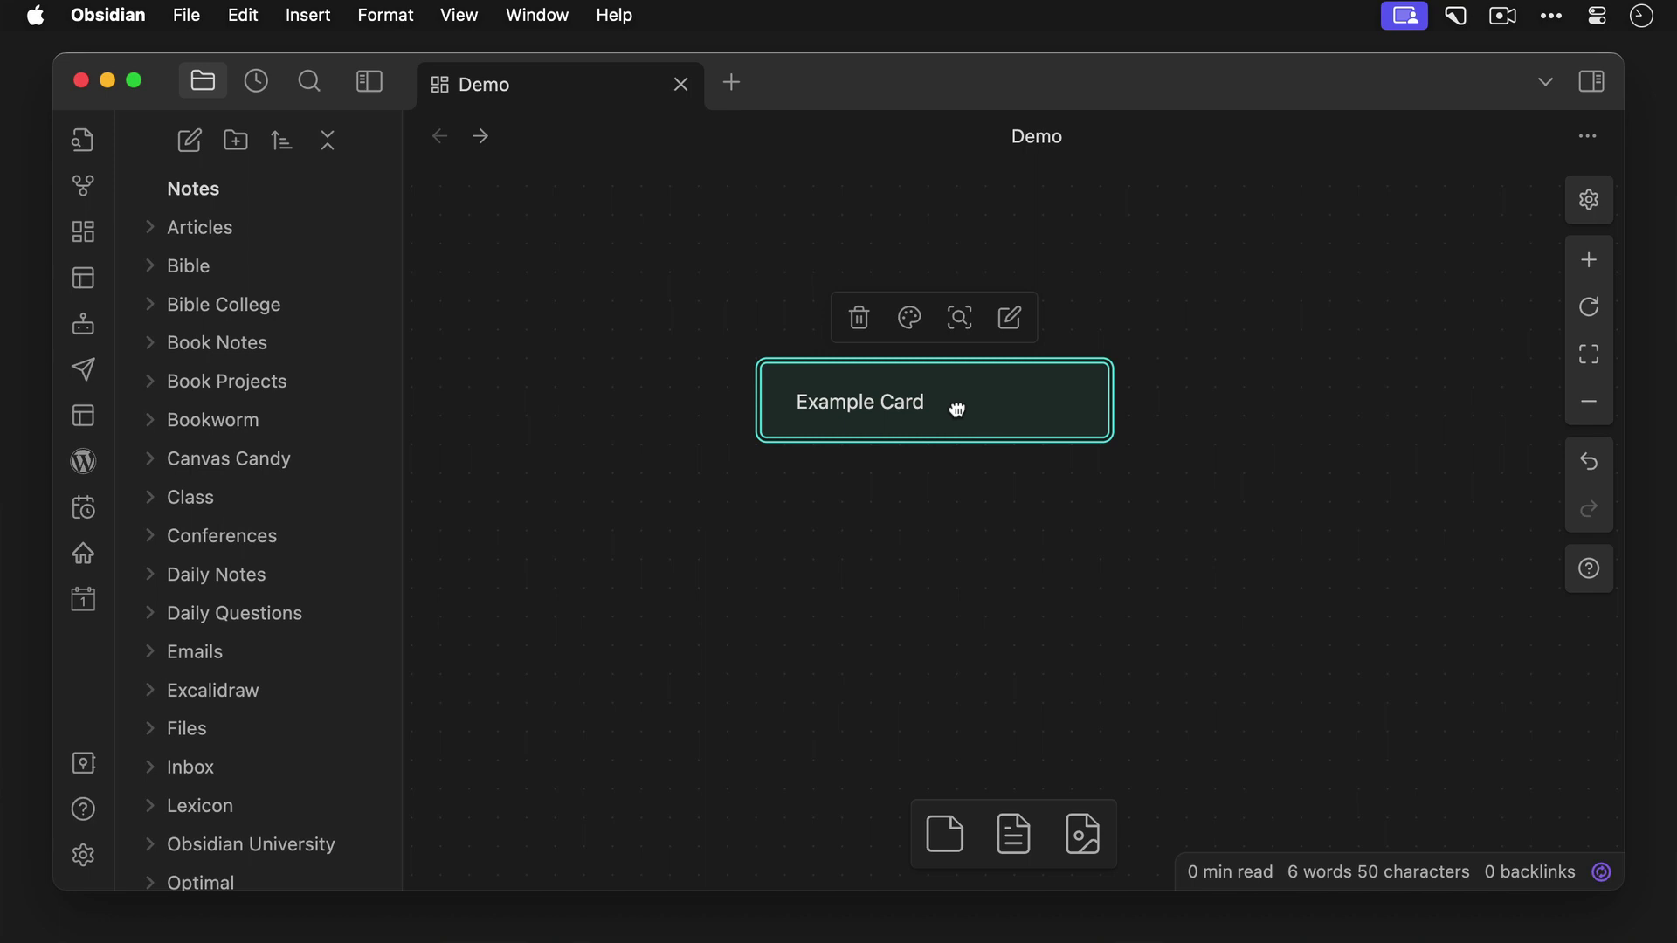
double_click(958, 408)
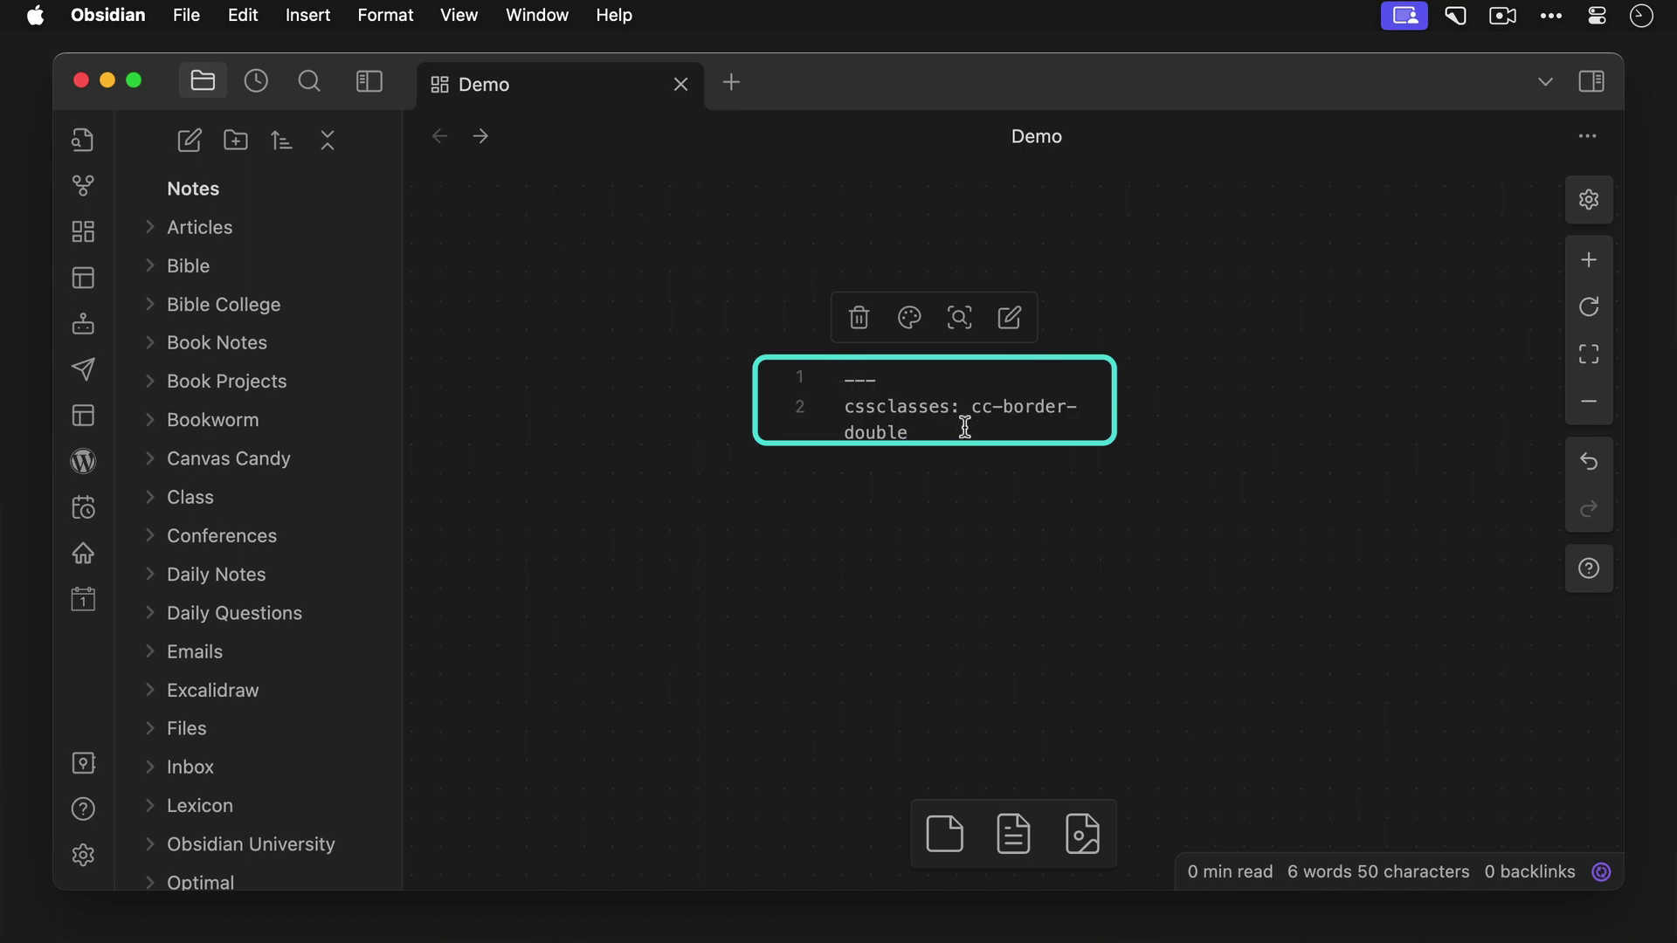
type(", cc-ca")
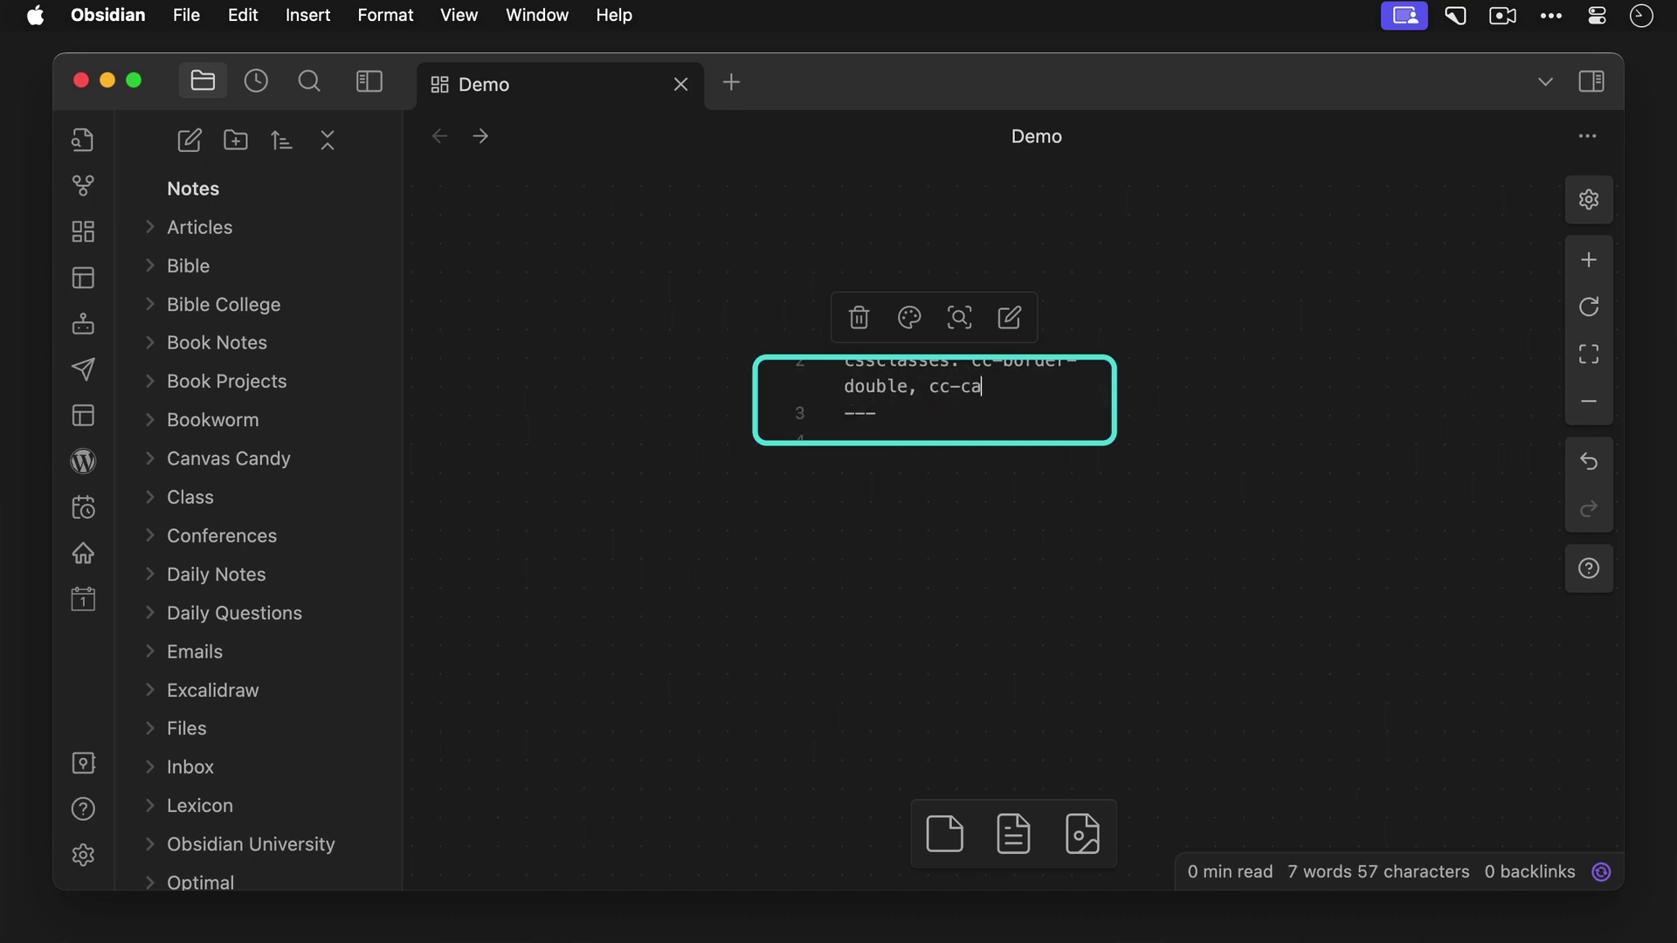
type("rd-center")
left_click(936, 441)
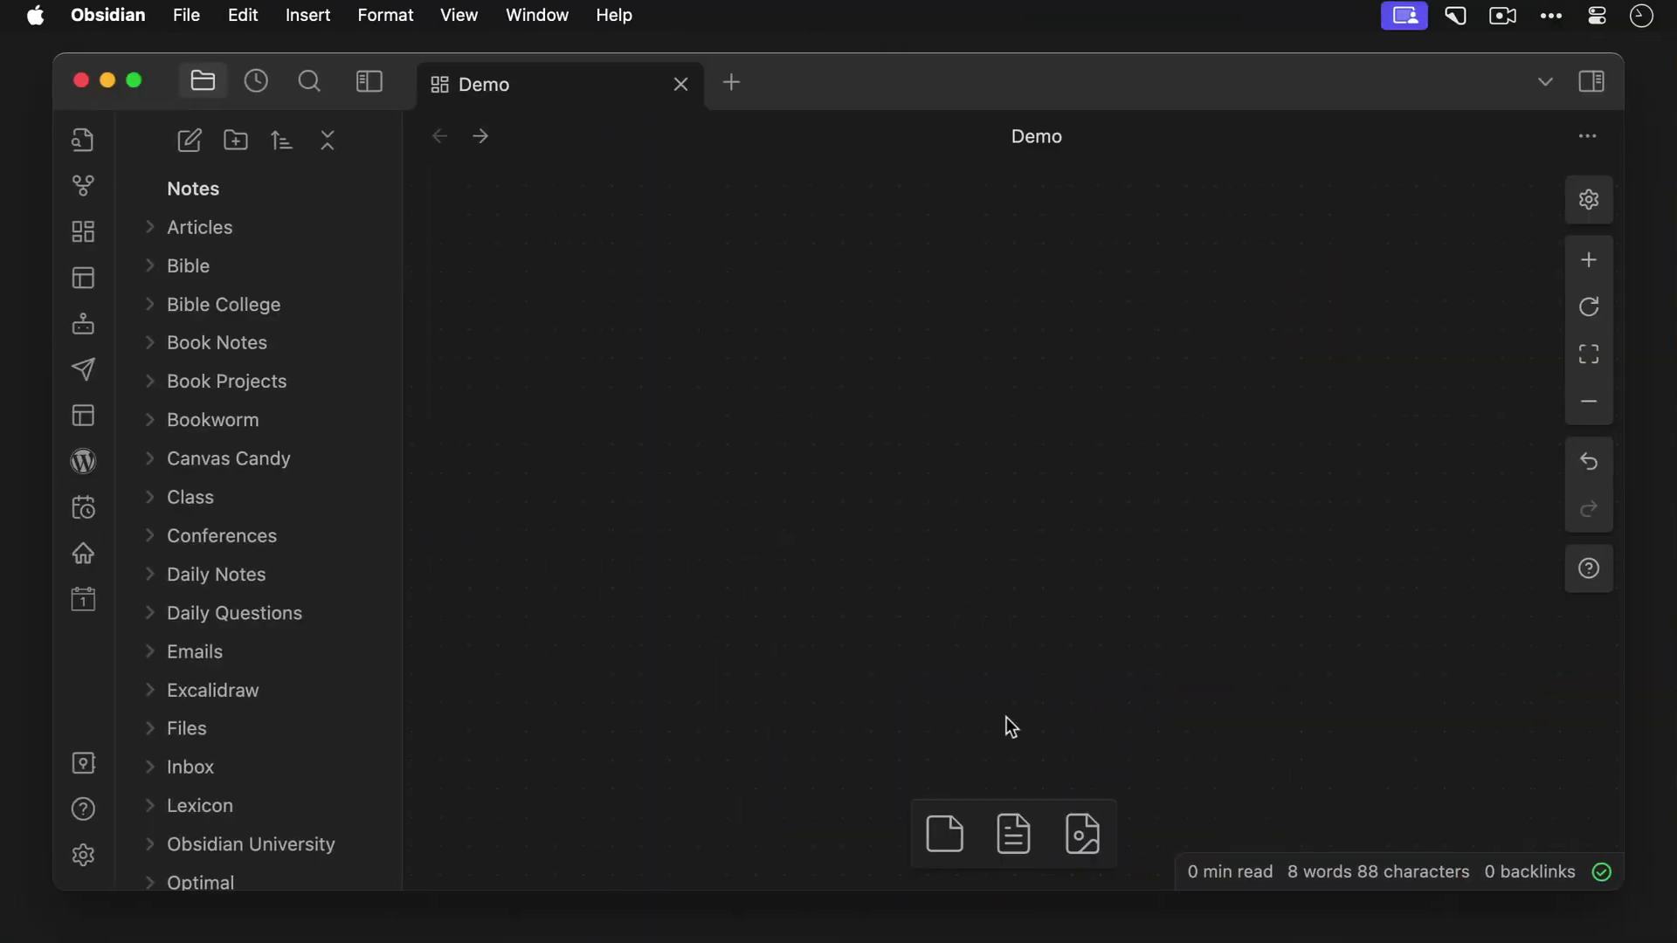
Place a 'Menu' text card at the canvas top-left and widen it across the canvas.
left_click_drag(952, 816, 682, 236)
type("Menu")
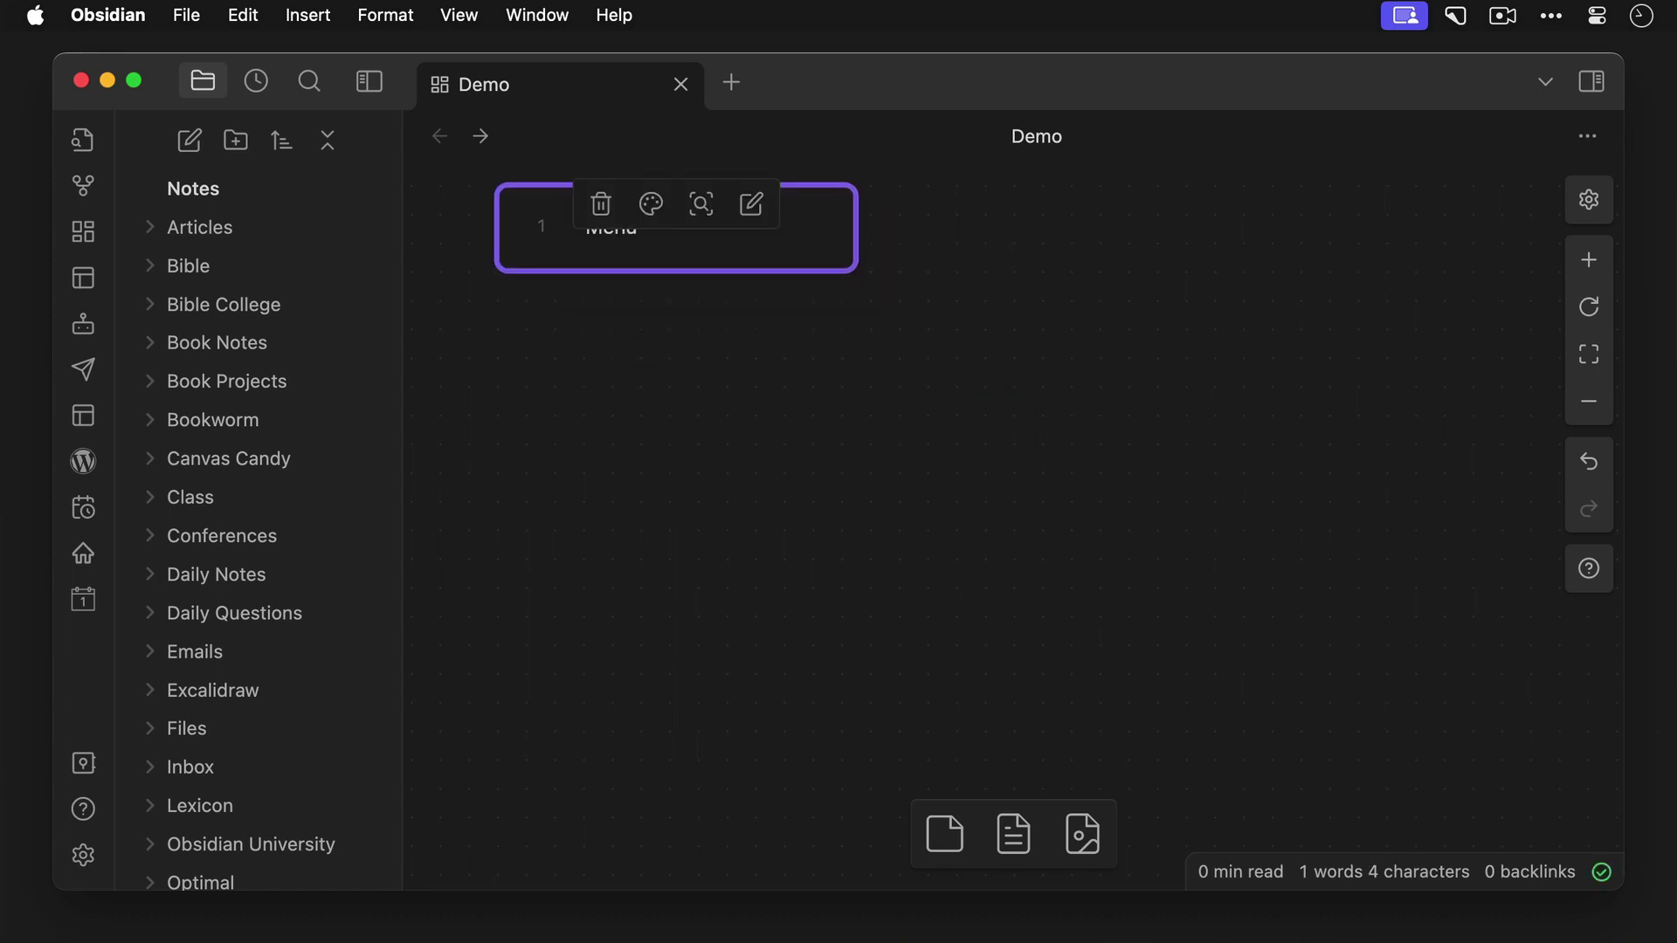
left_click(766, 307)
left_click_drag(858, 238, 1500, 243)
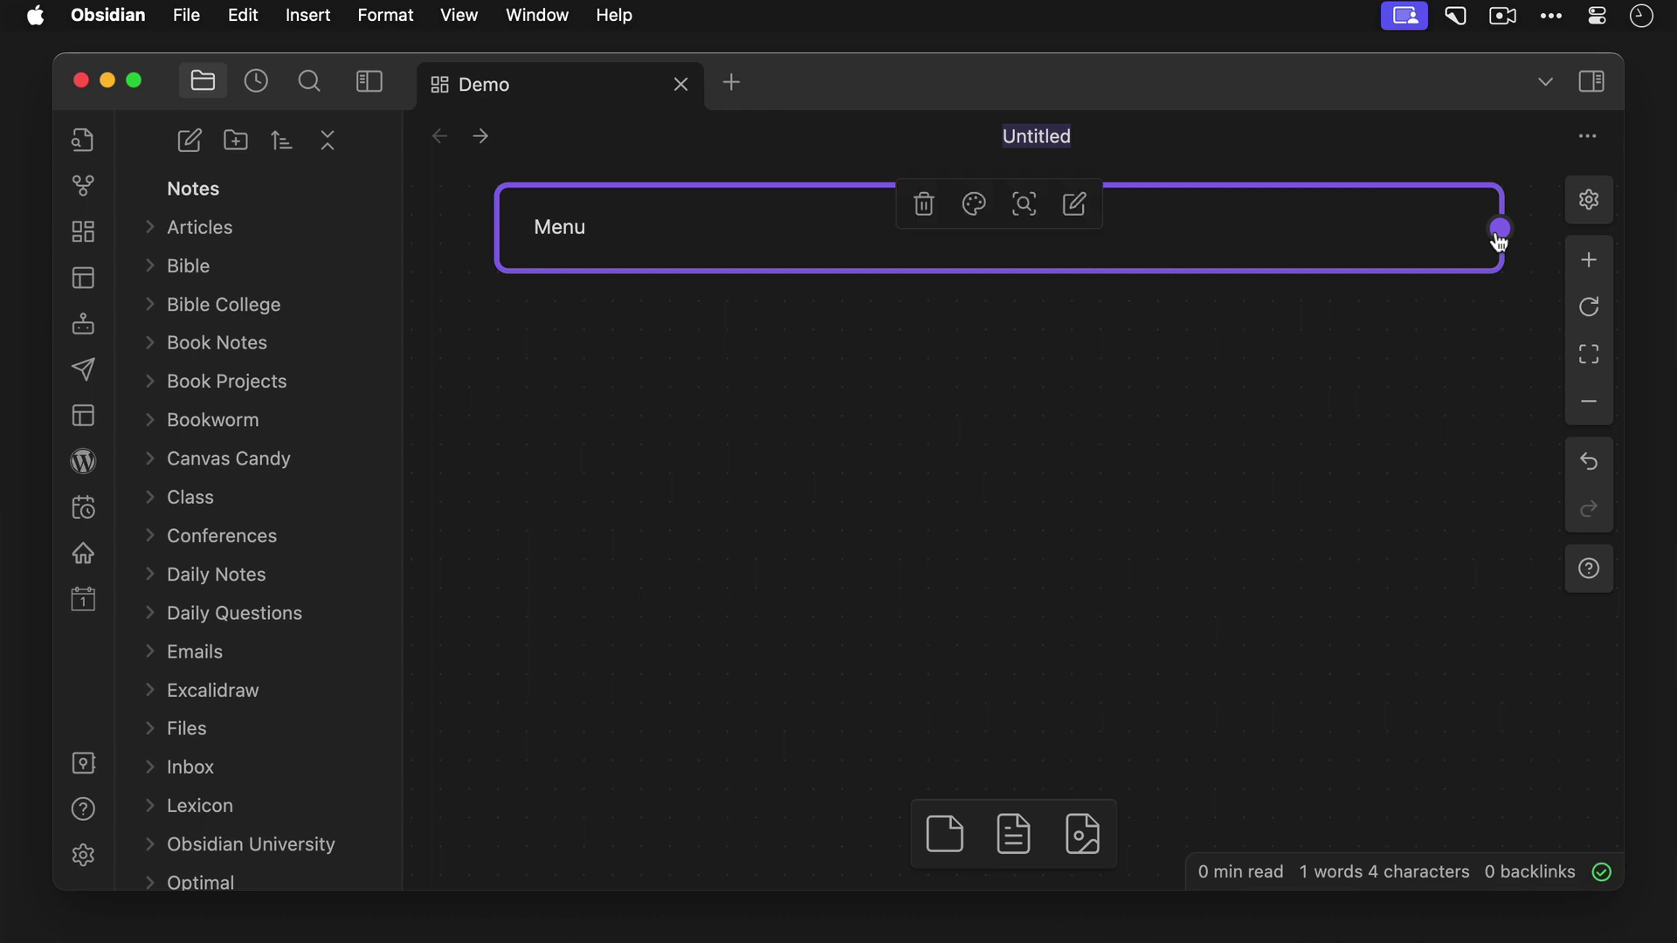
Give the Menu card frontmatter 'cssclasses: cc-border-dashed'.
double_click(1355, 231)
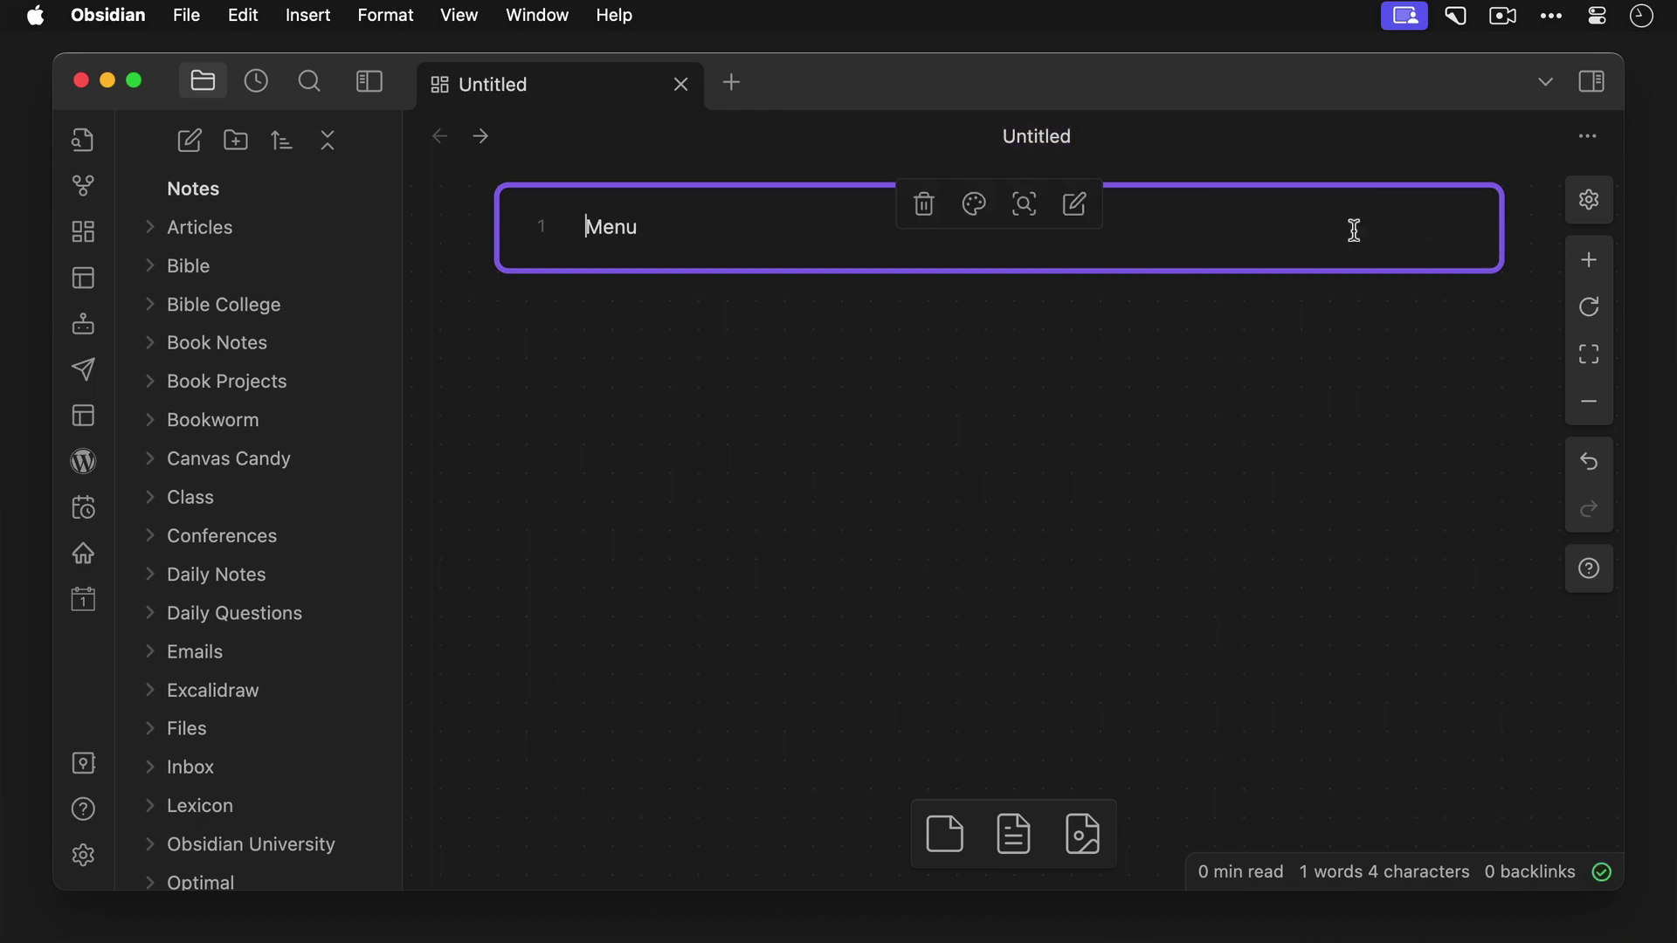
key("Return")
key("Up")
type("---")
key("Return")
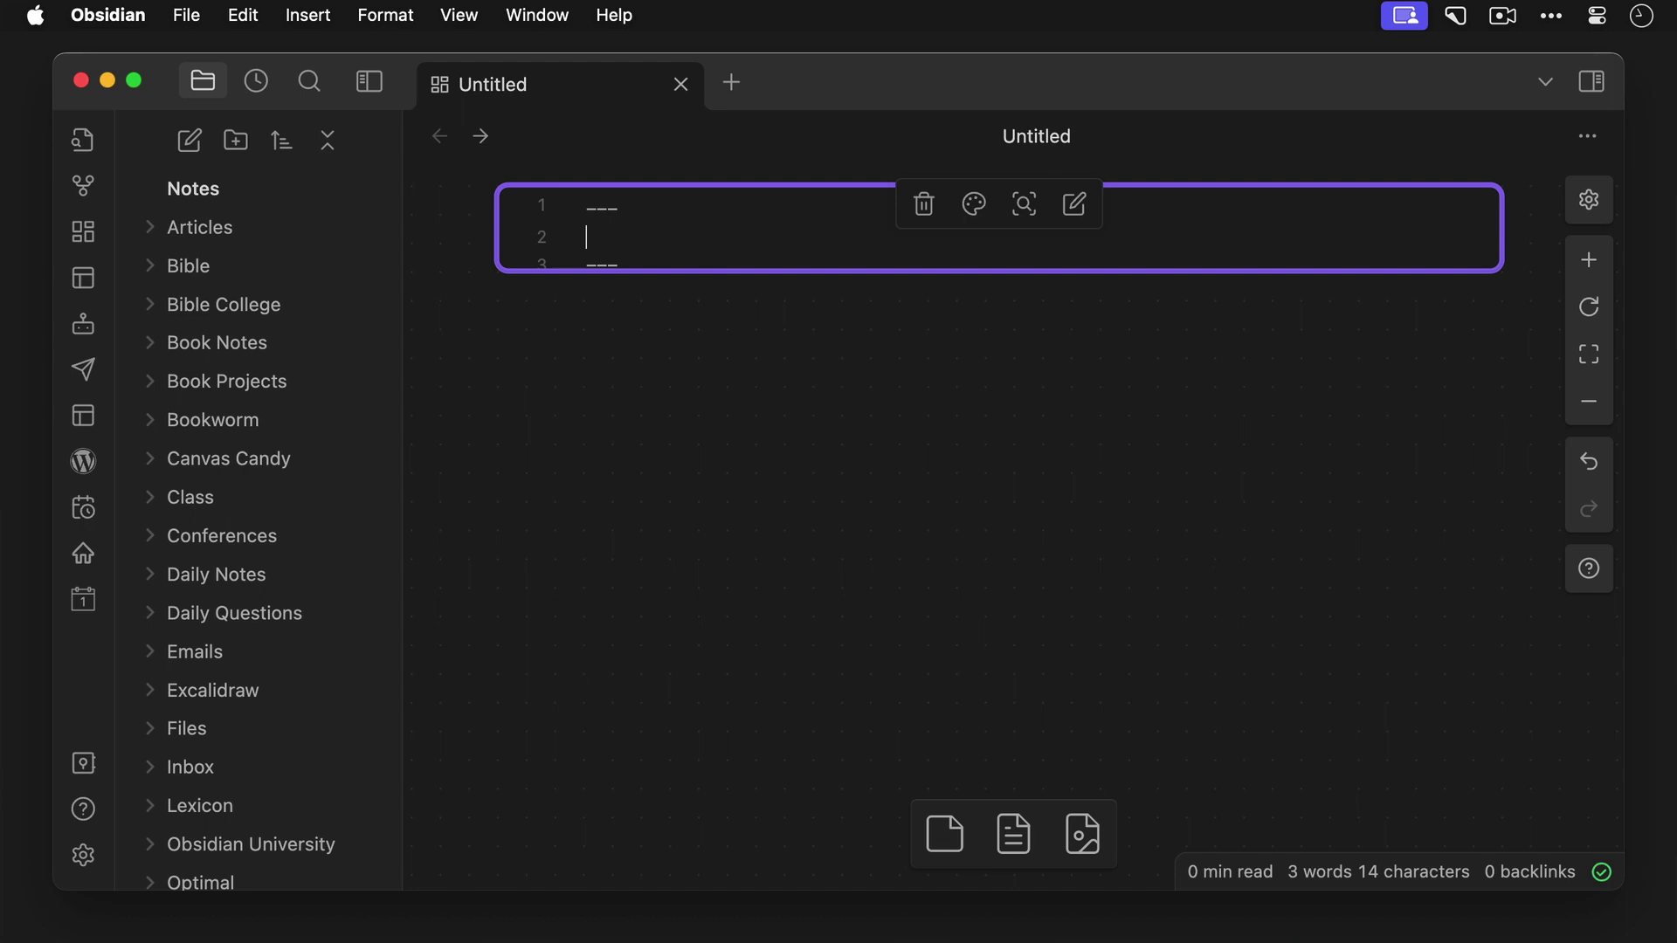
type("cssclasses:")
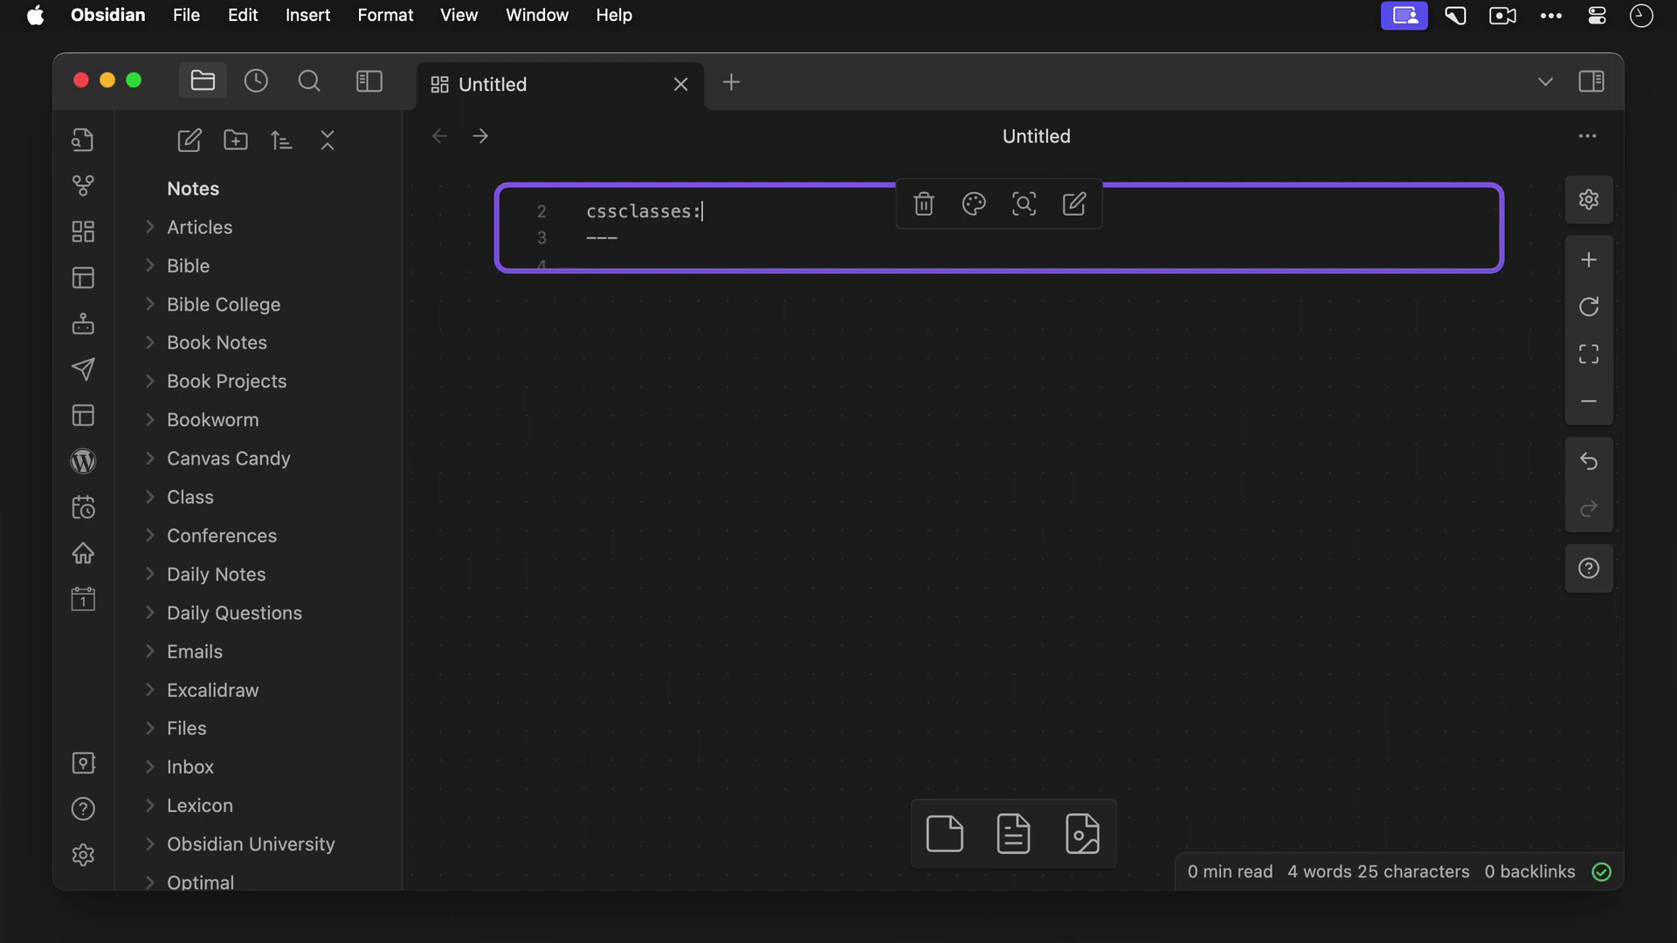
type(" cc-border-dashed")
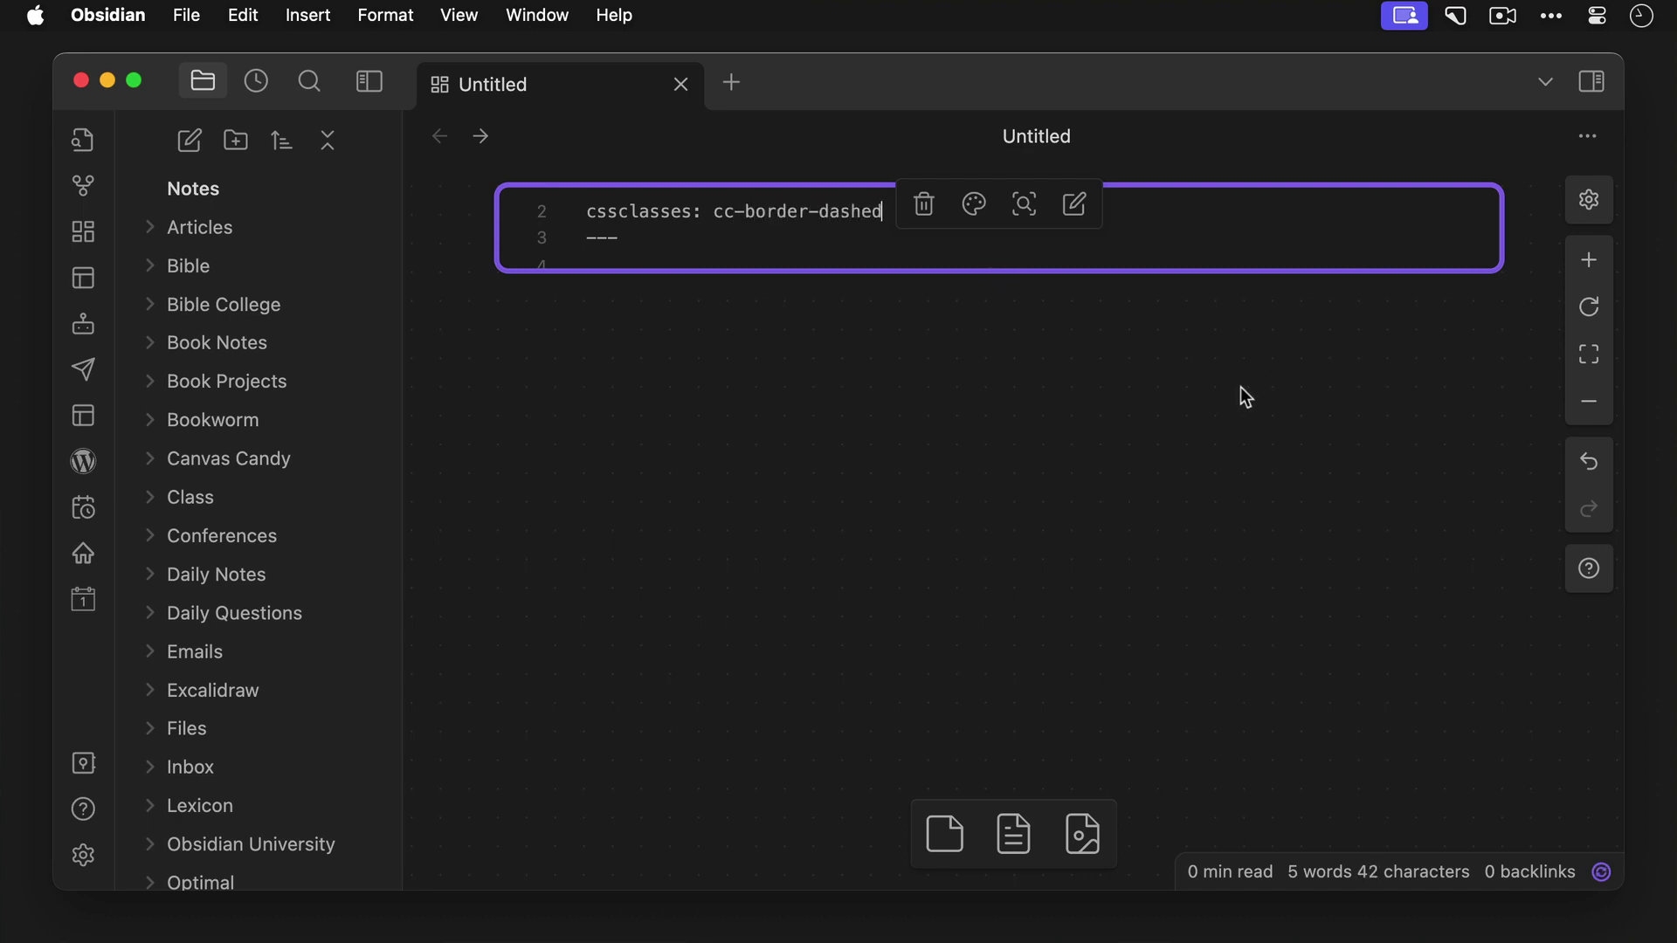
Stretch the card below Menu to full width and colour it orange.
left_click(1241, 389)
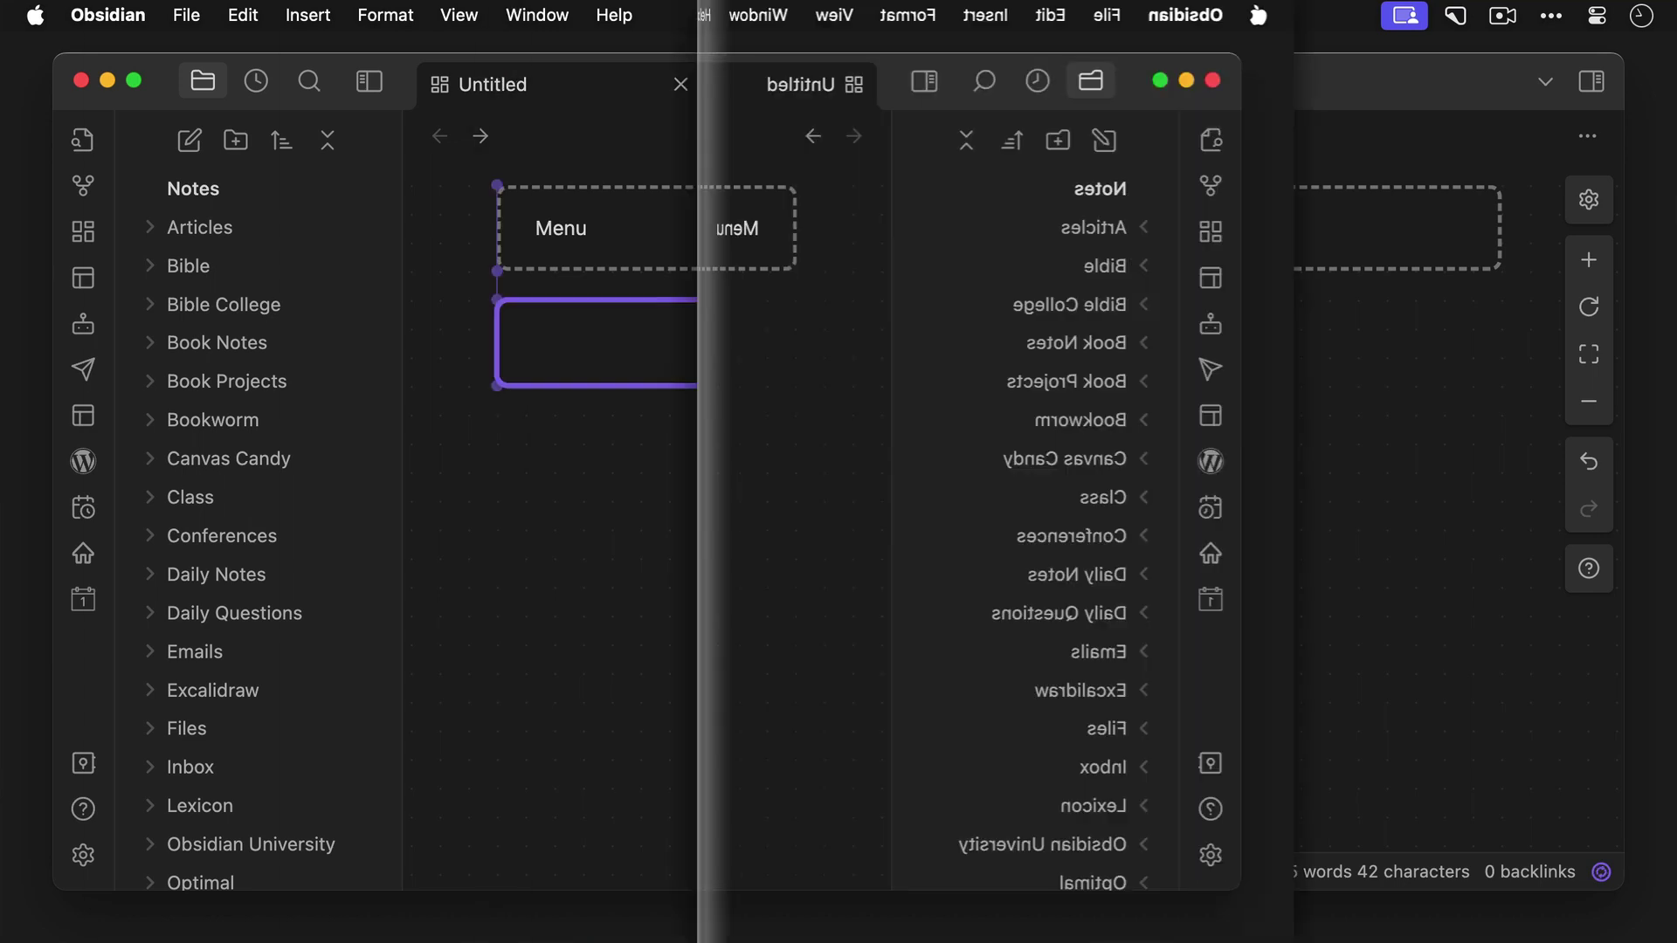
left_click_drag(859, 387, 1483, 532)
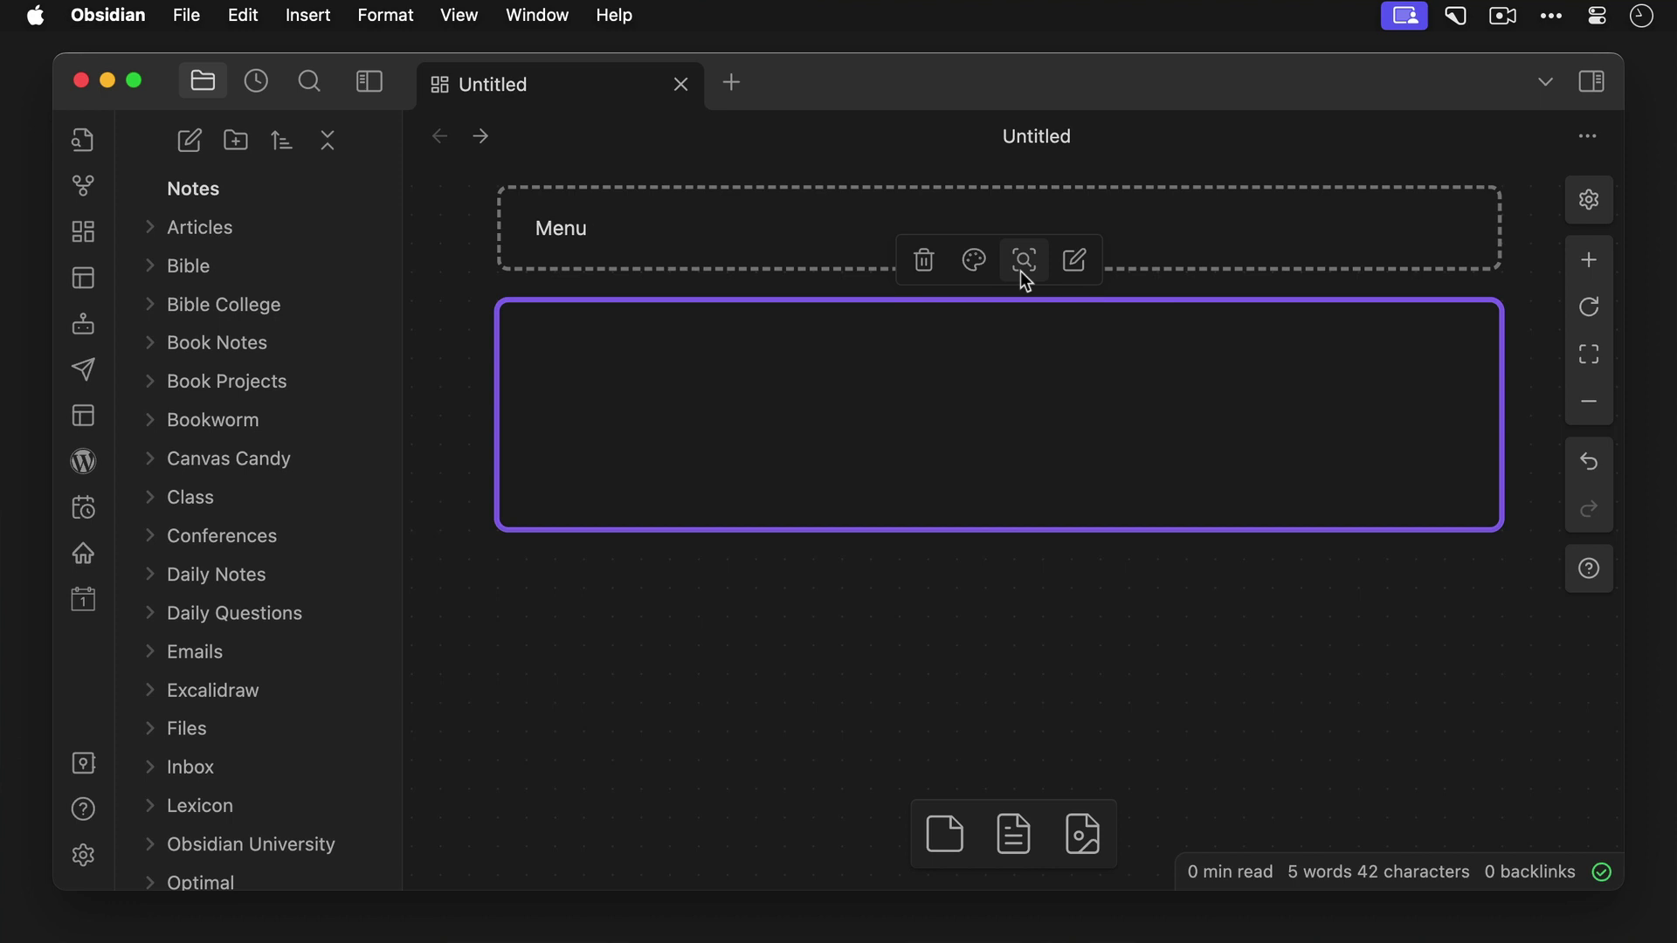
left_click(968, 276)
left_click(936, 324)
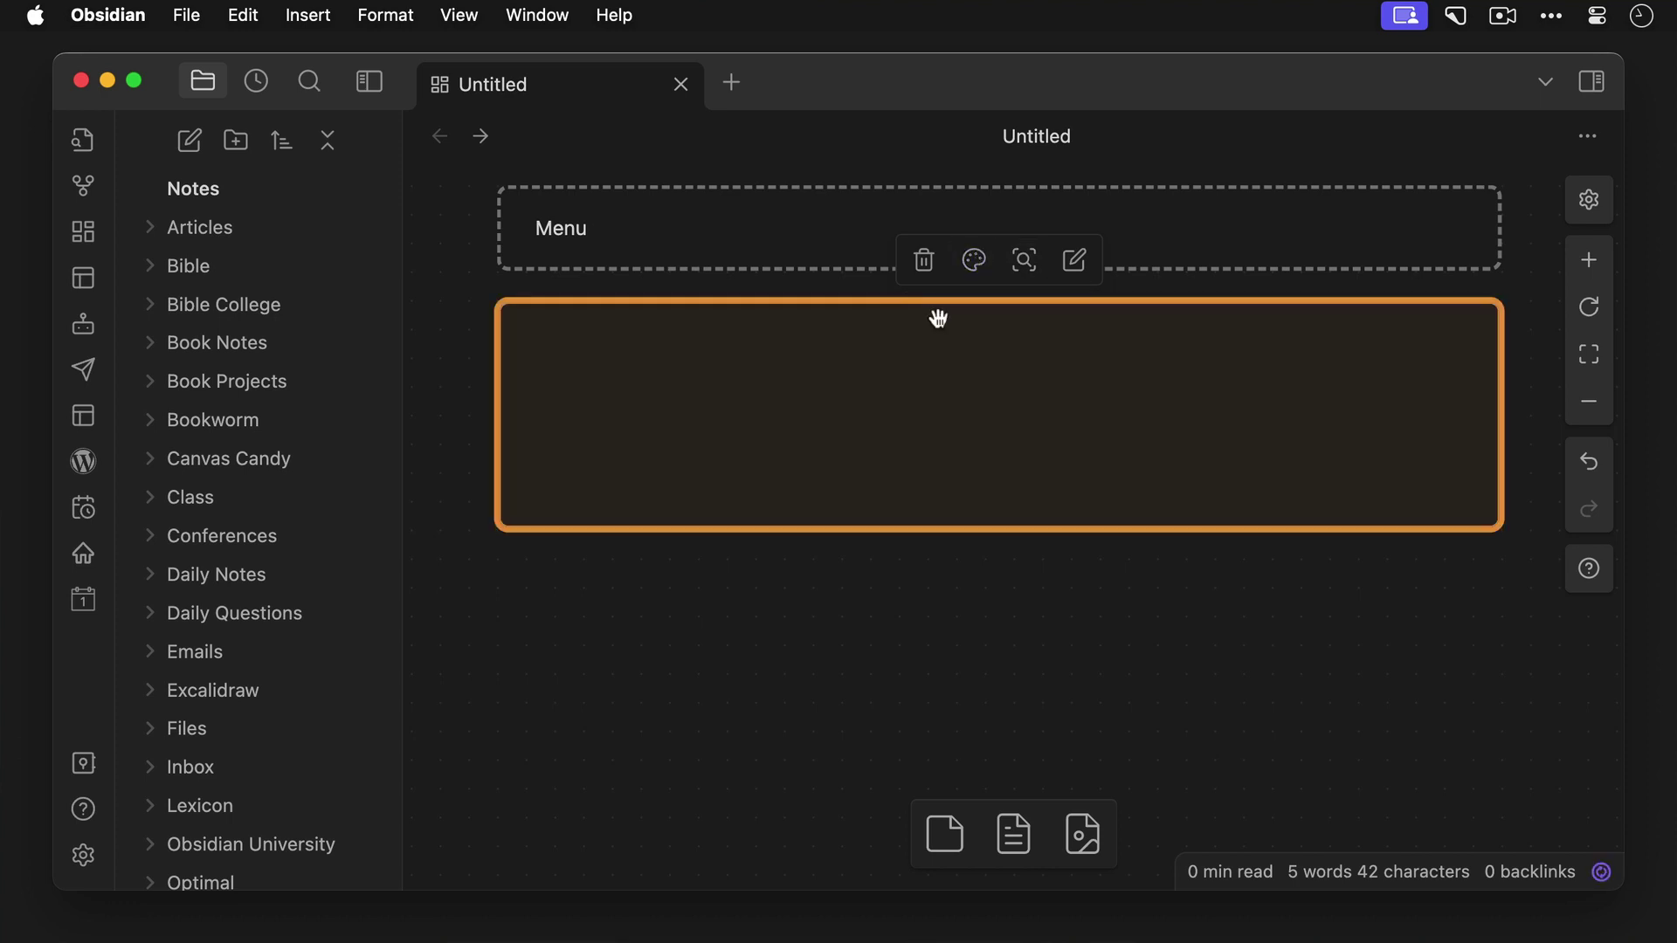
Label the orange card 'Hero Image' with cssclasses cc-border-dashed and cc-card-transparent.
left_click(1073, 262)
type("Hero Image")
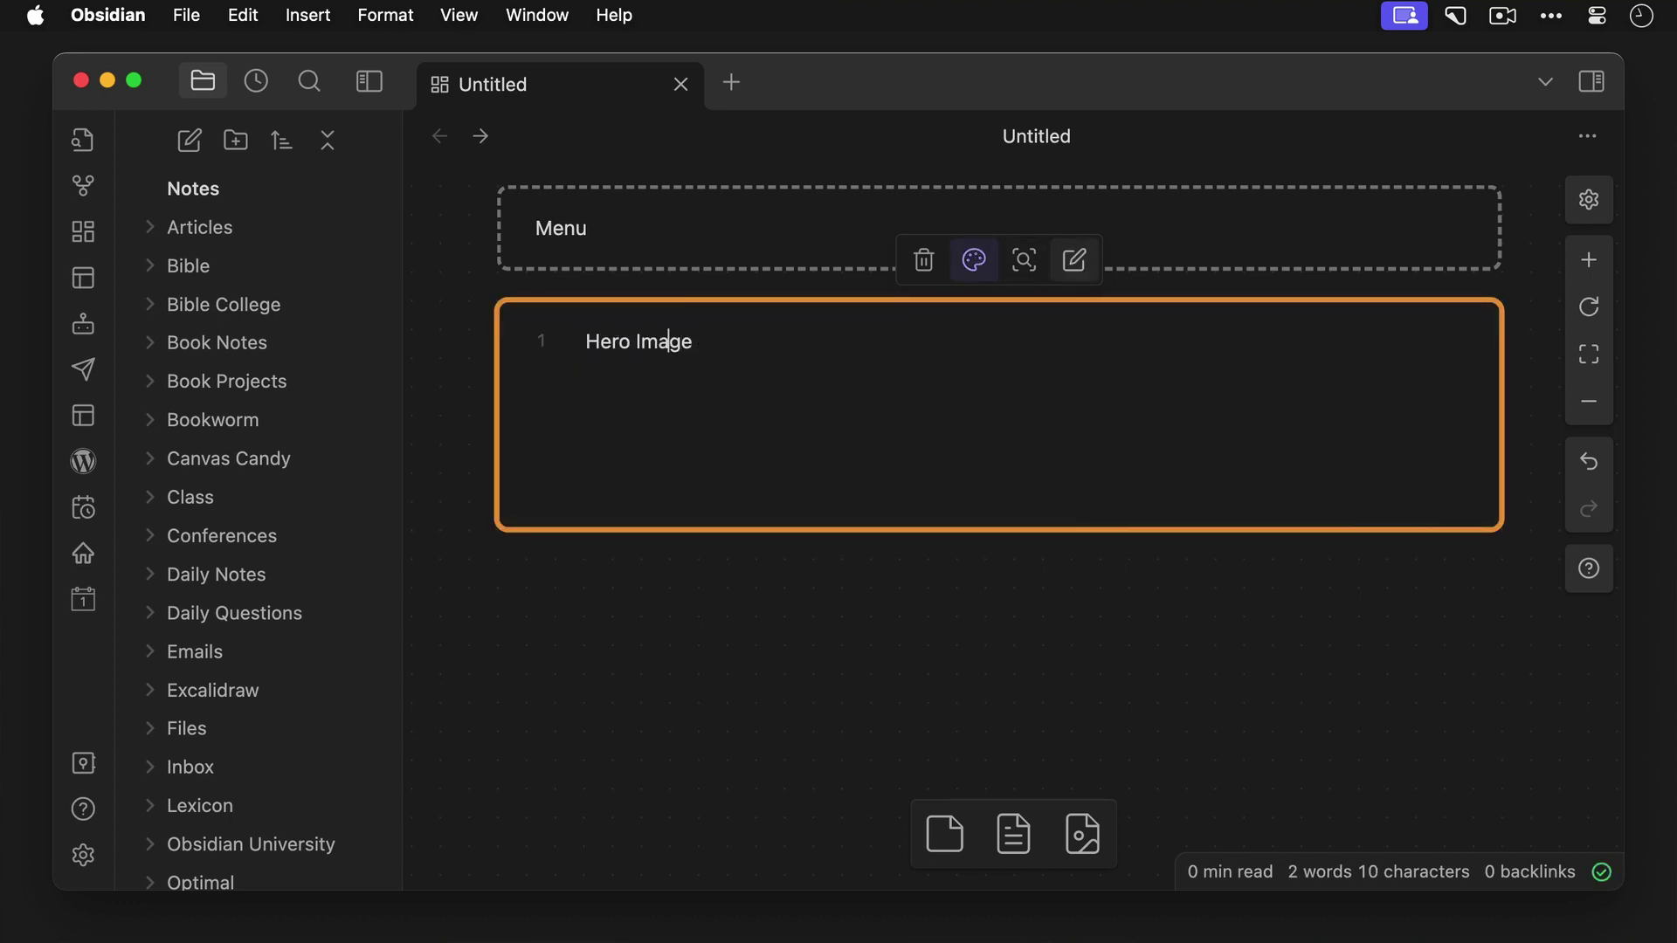
key("super+Up")
key("Return")
key("super+semicolon")
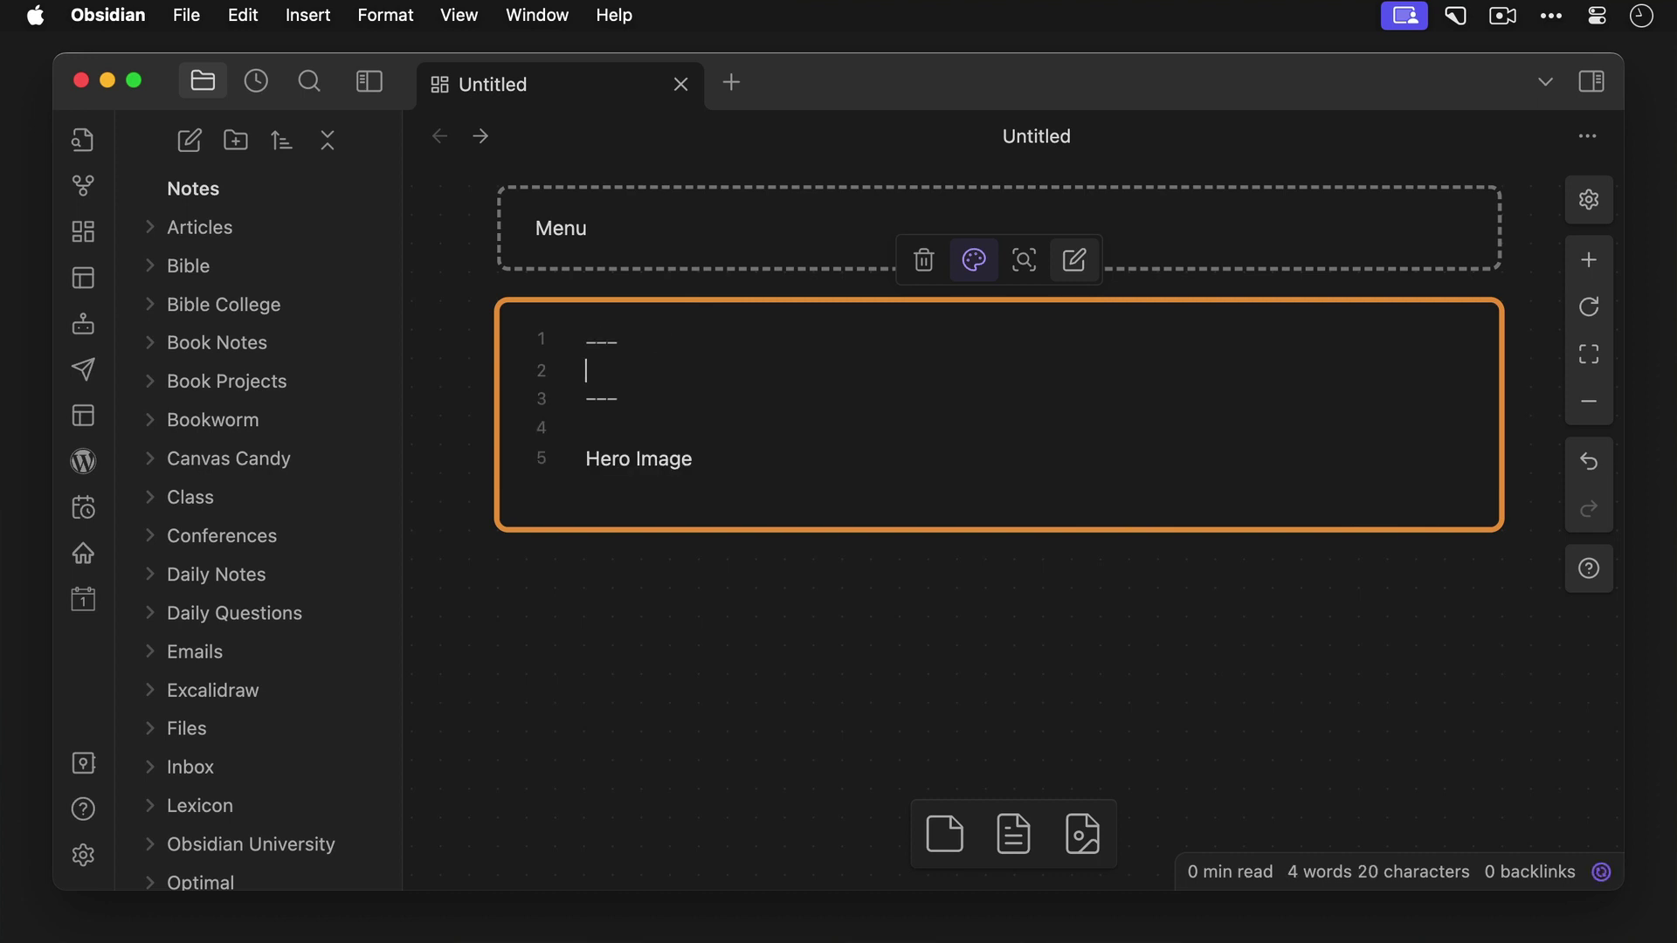
type("cssclasses: cc-bord")
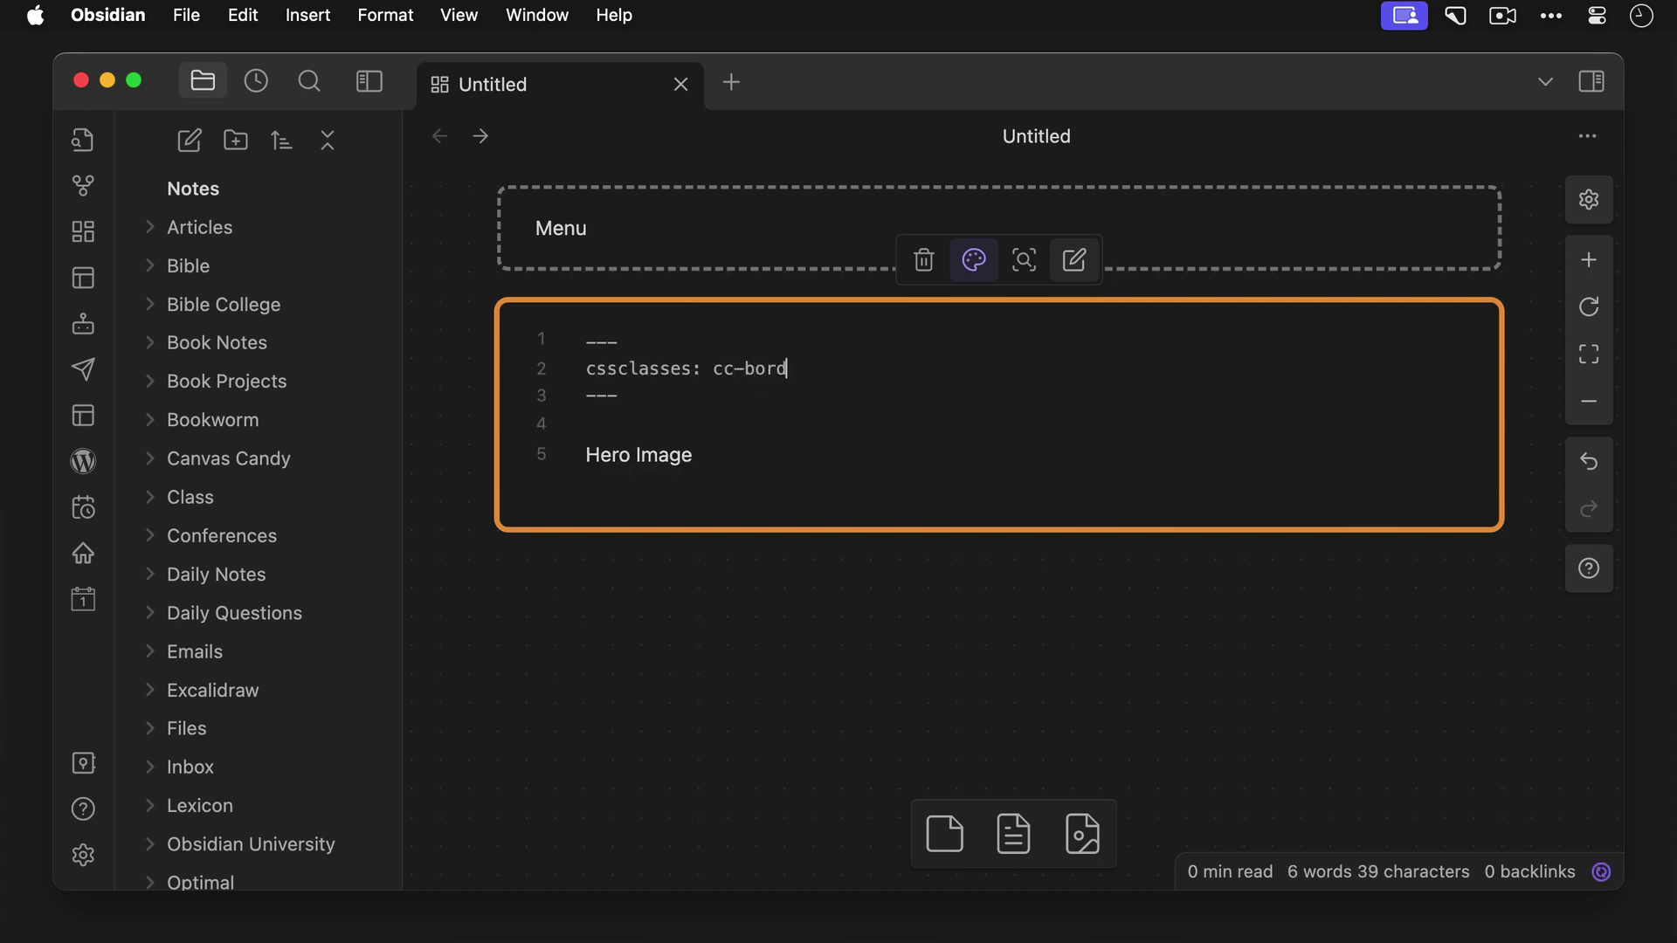
type("er-dashed, cc-card-transparent")
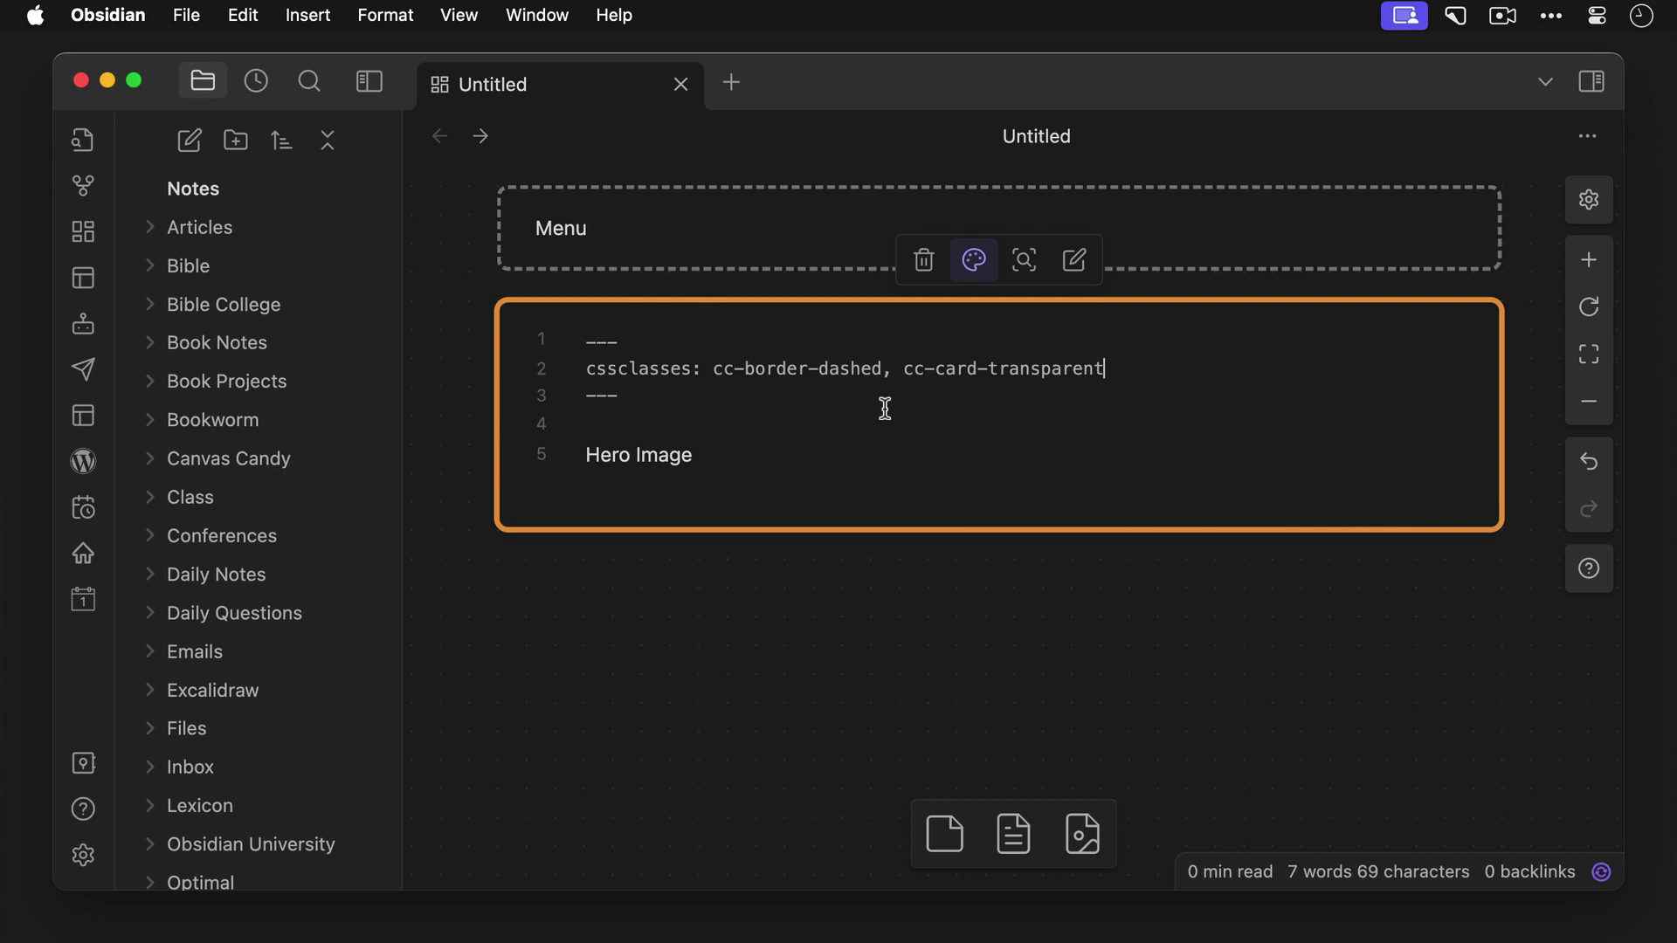
key("BackSpace")
Add a full-width 'Web copy' text card below the Hero Image card.
left_click(927, 667)
double_click(677, 603)
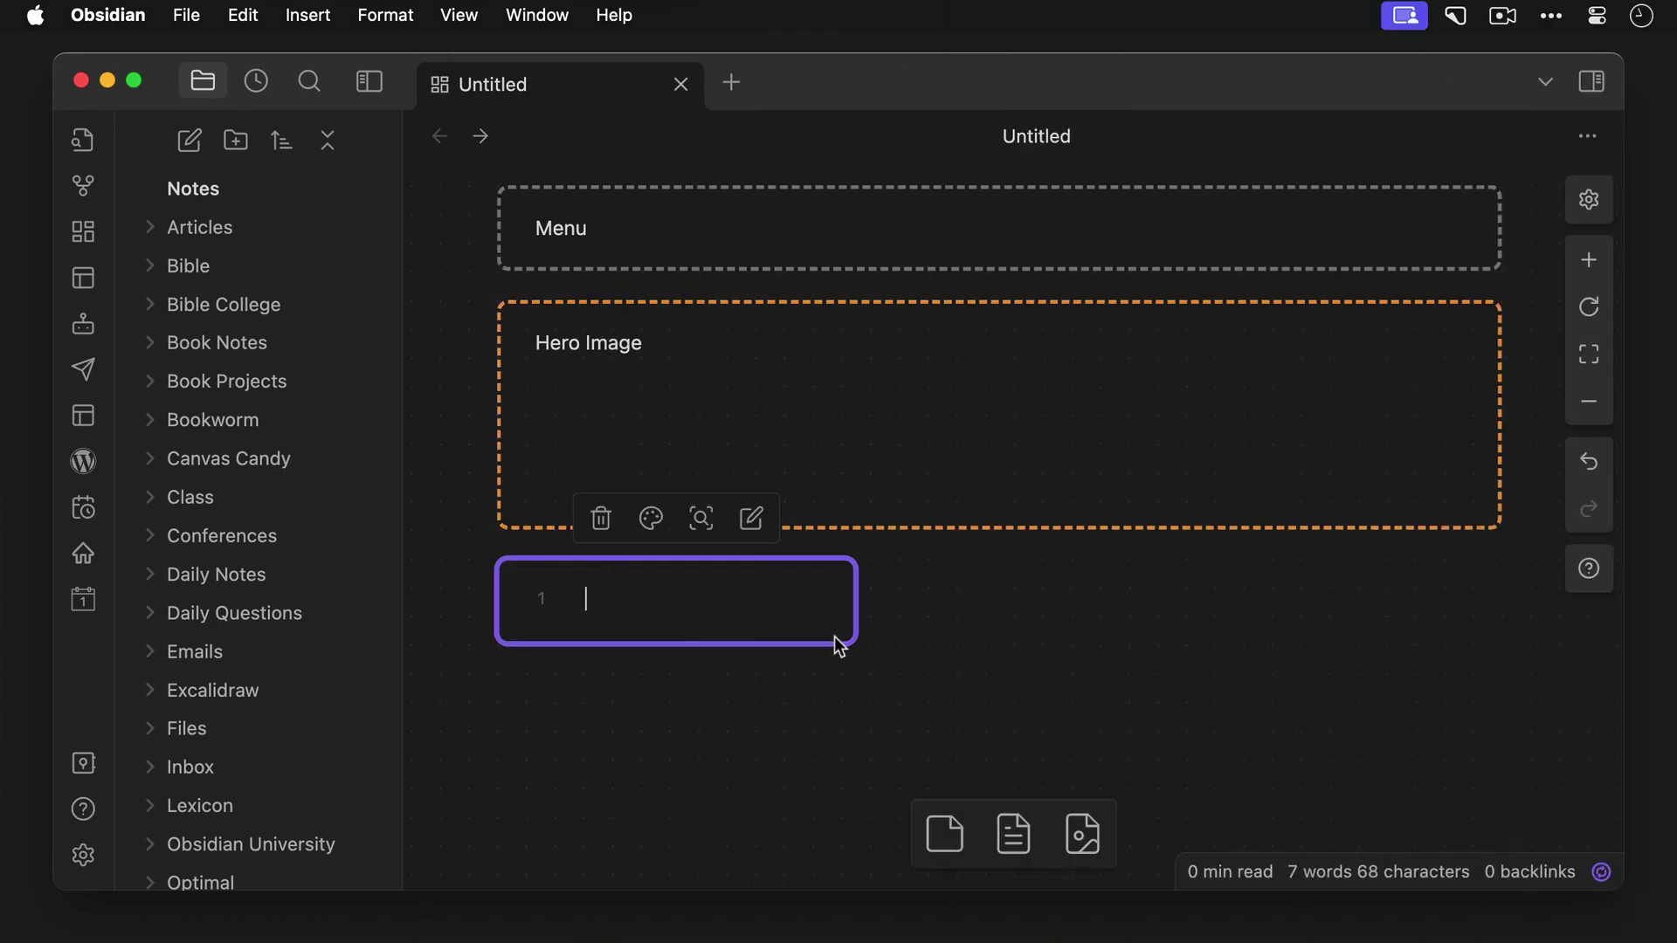
left_click_drag(857, 645, 1491, 776)
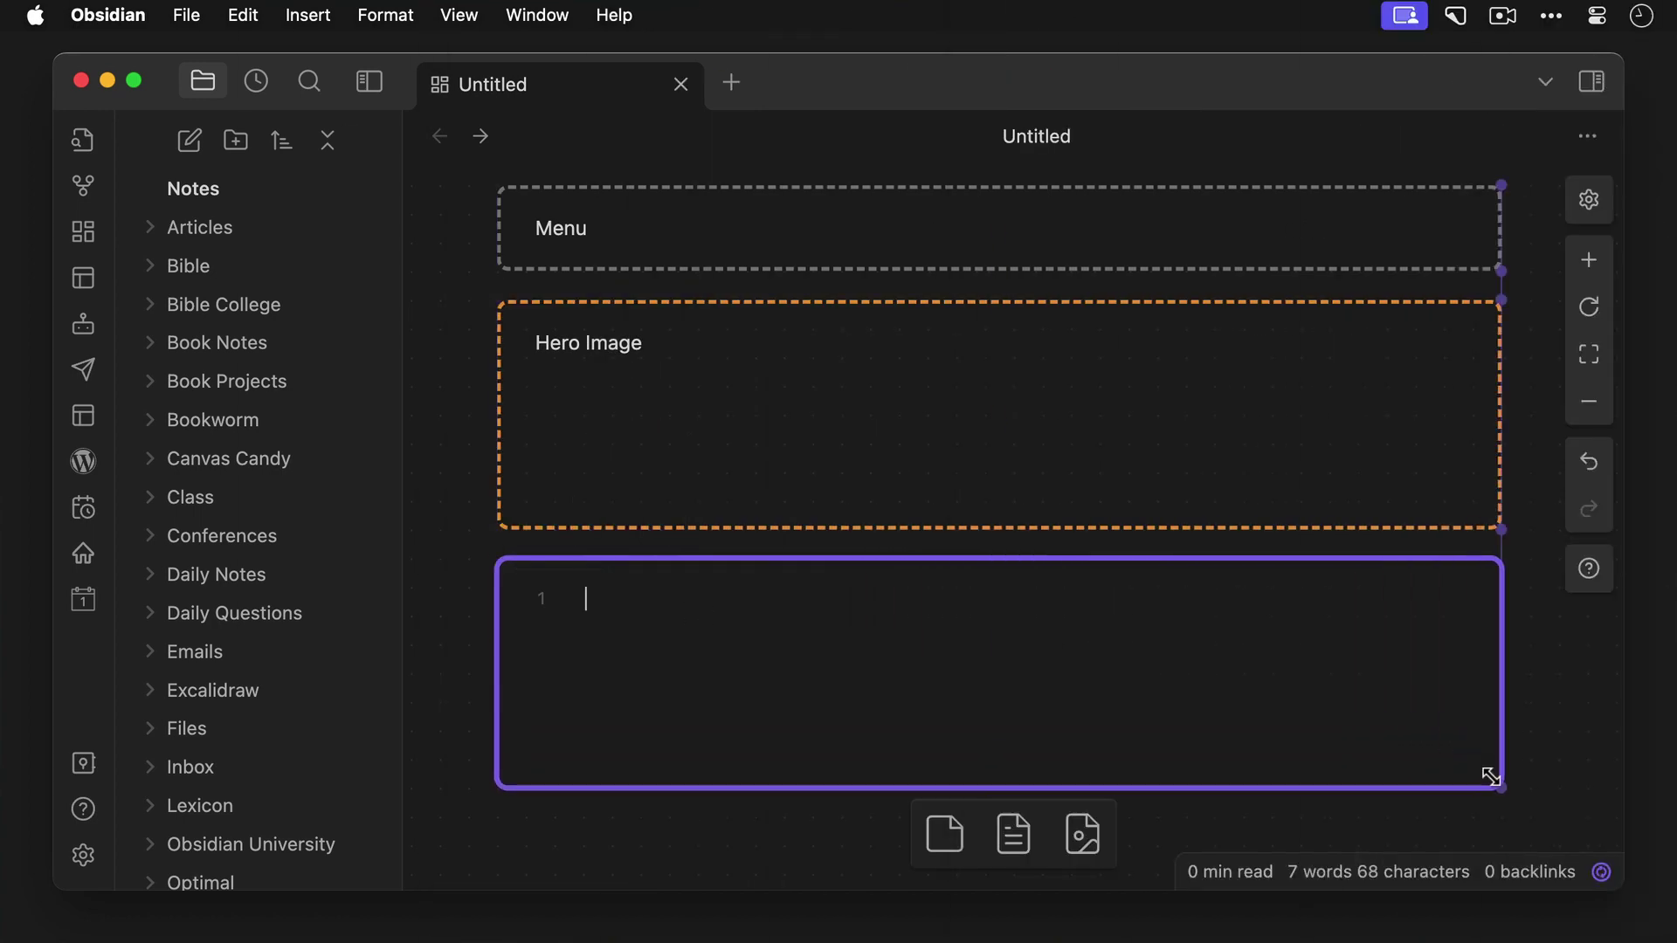
type("Web copy")
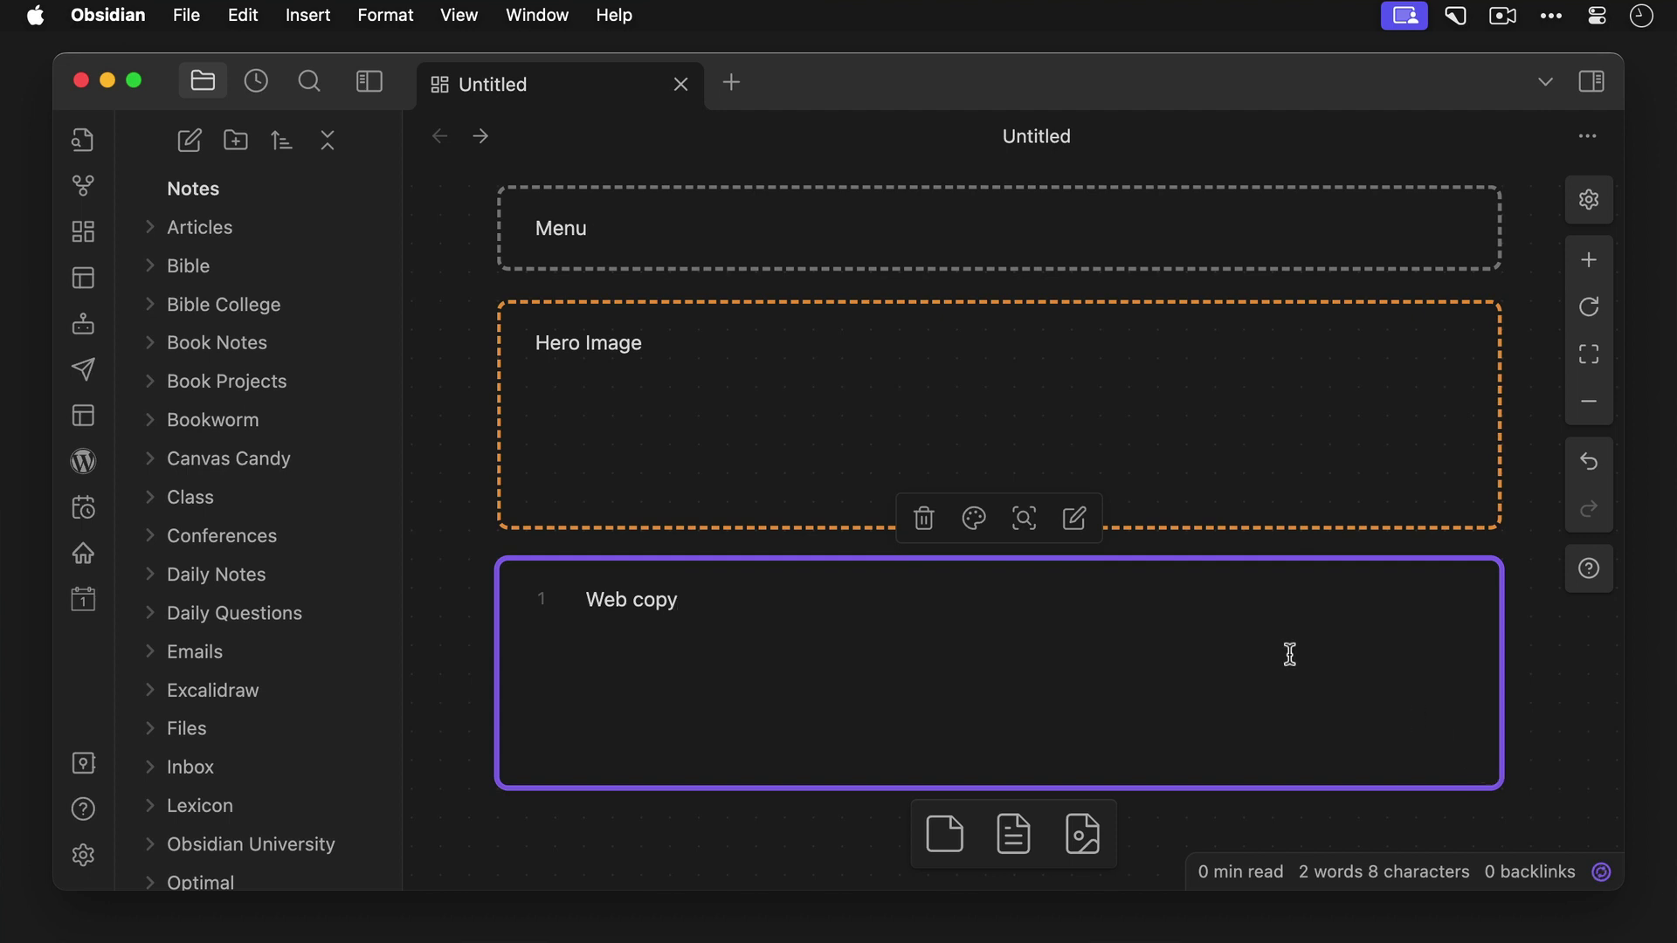
Color the Web copy card green and give it cssclasses cc-border-dashed, cc-card-transparent.
left_click(975, 522)
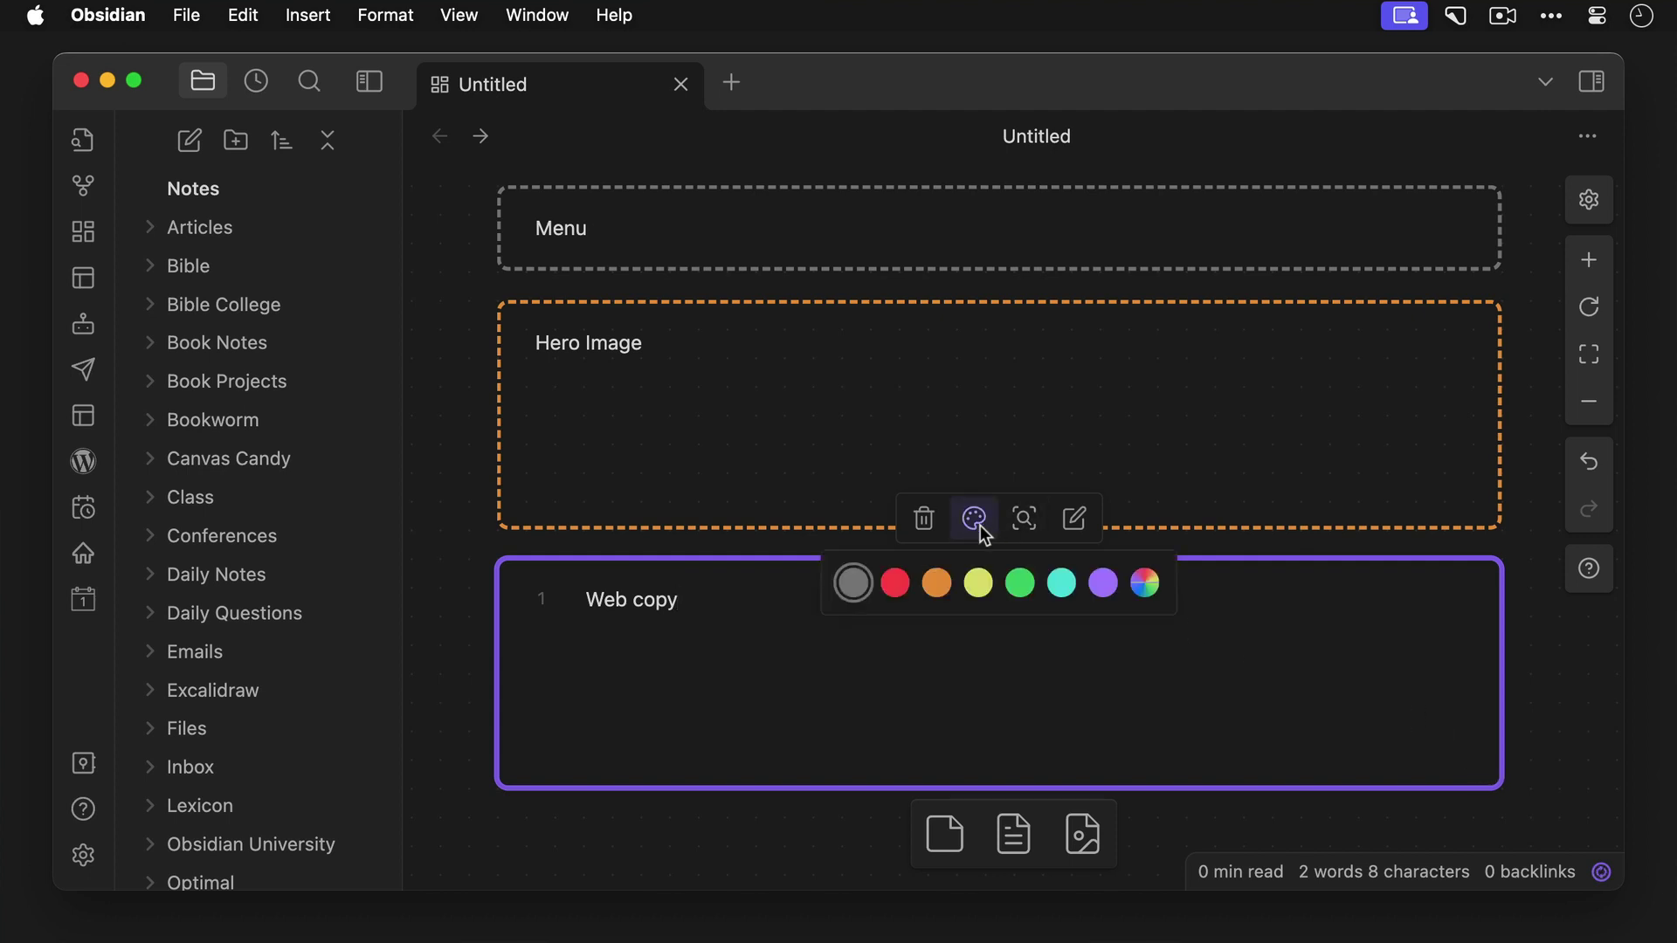
left_click(1022, 578)
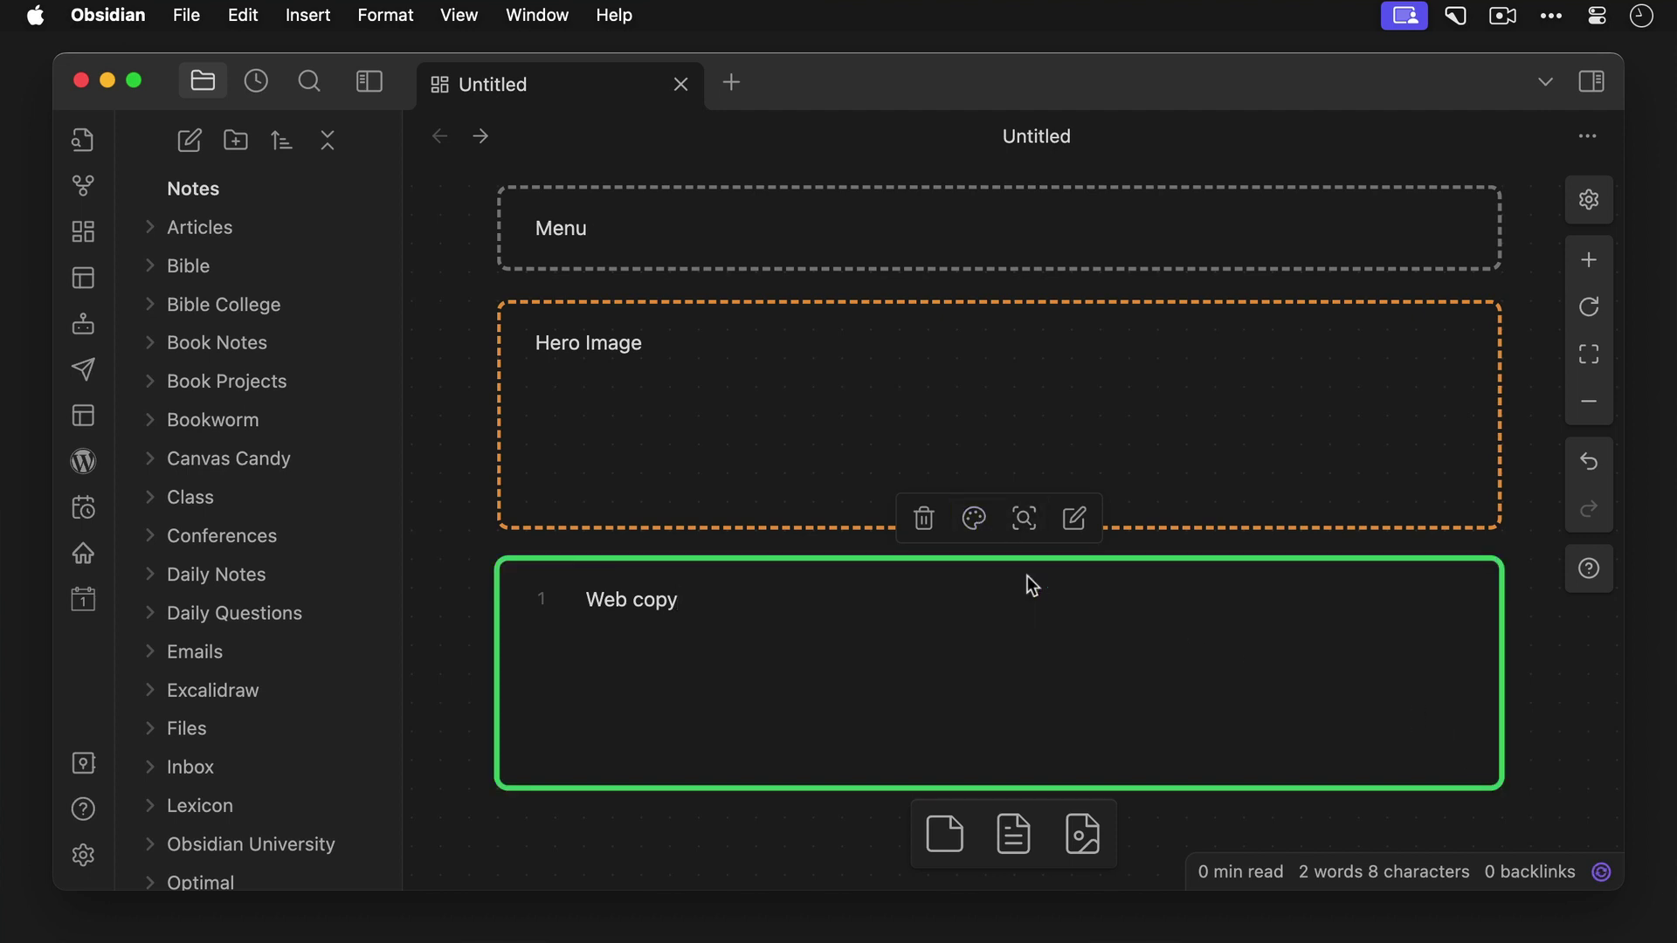
left_click(591, 600)
key("Return")
key("super+semicolon")
type("css")
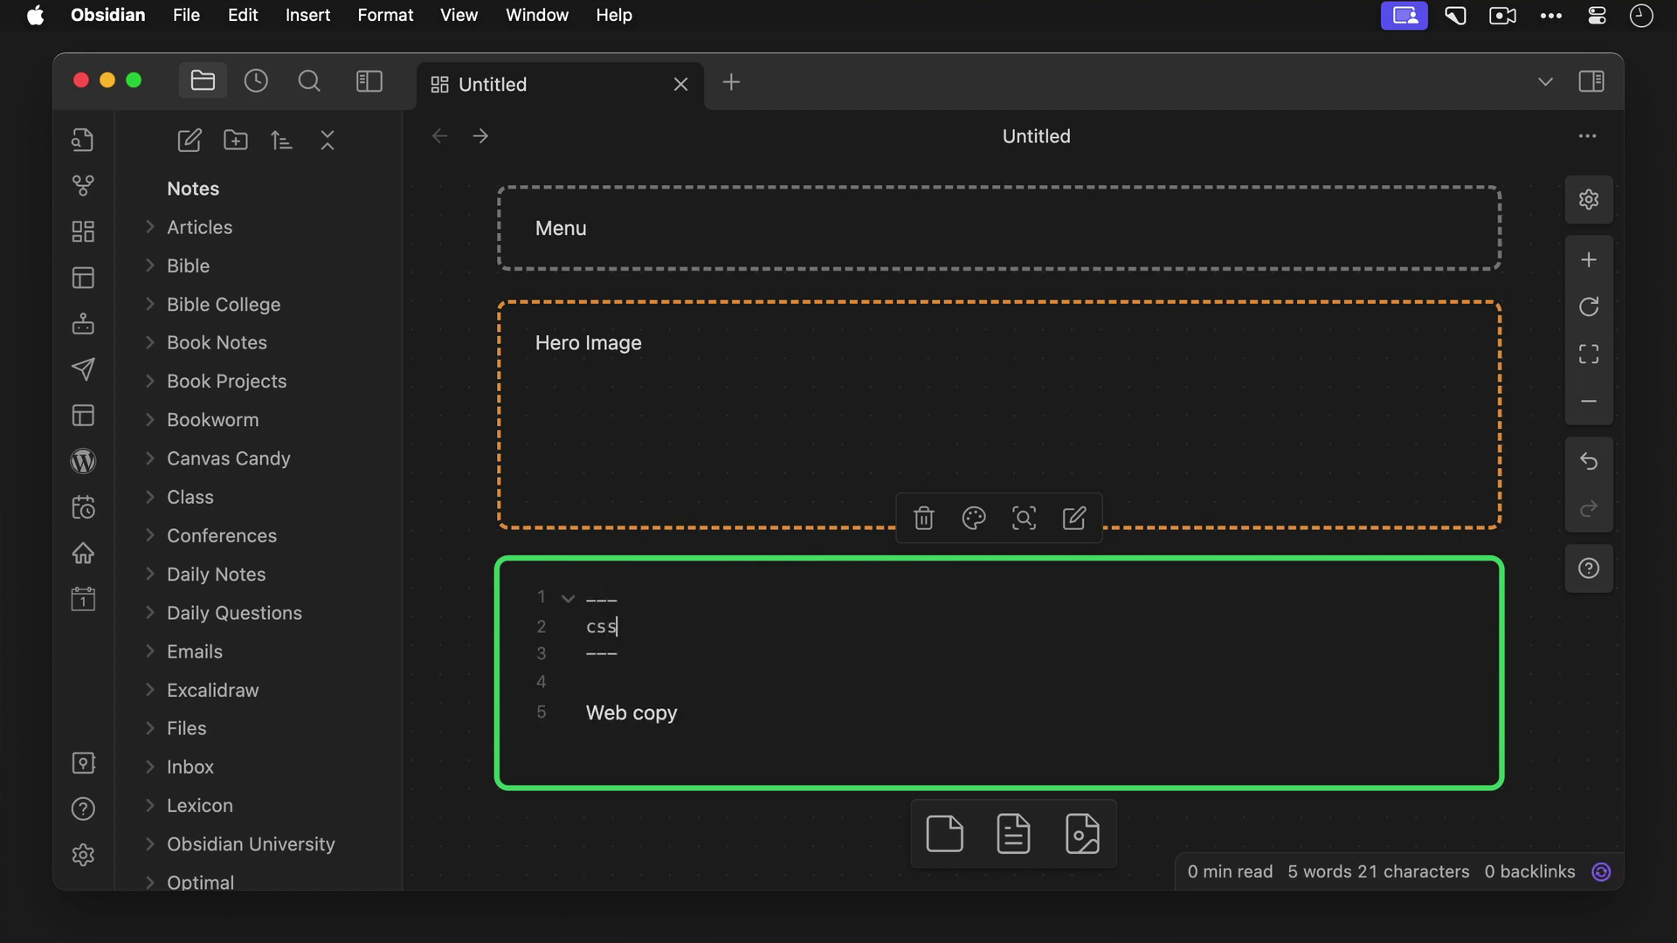
type("classes: cc-border")
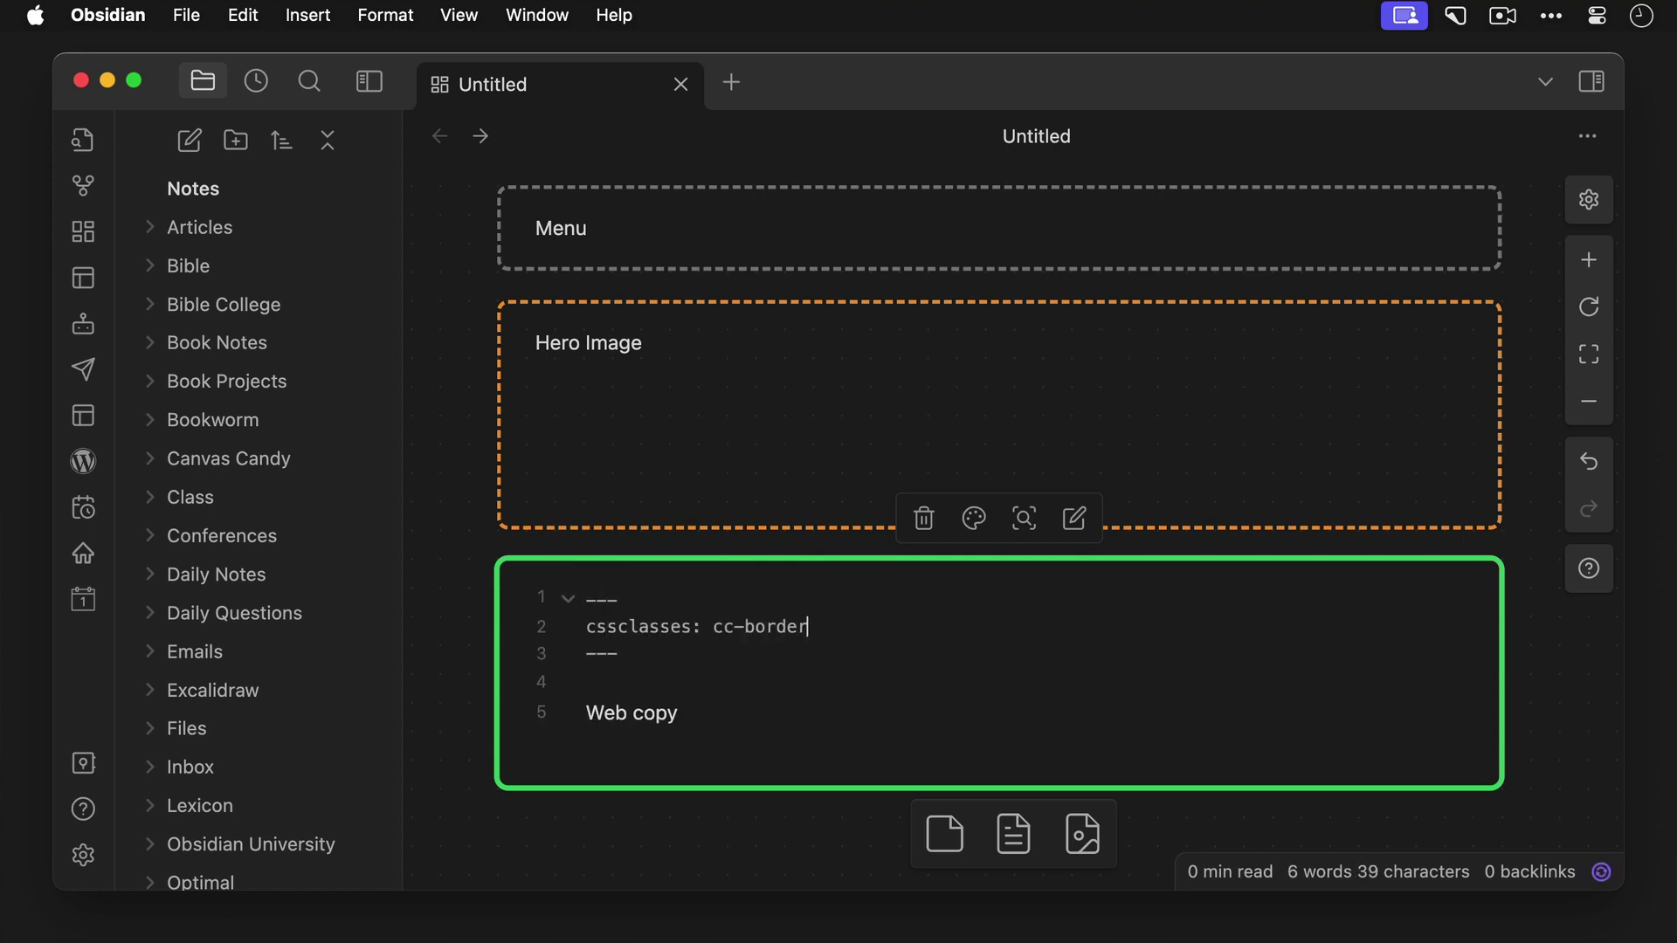
type("-dashed, cc-card-transparent")
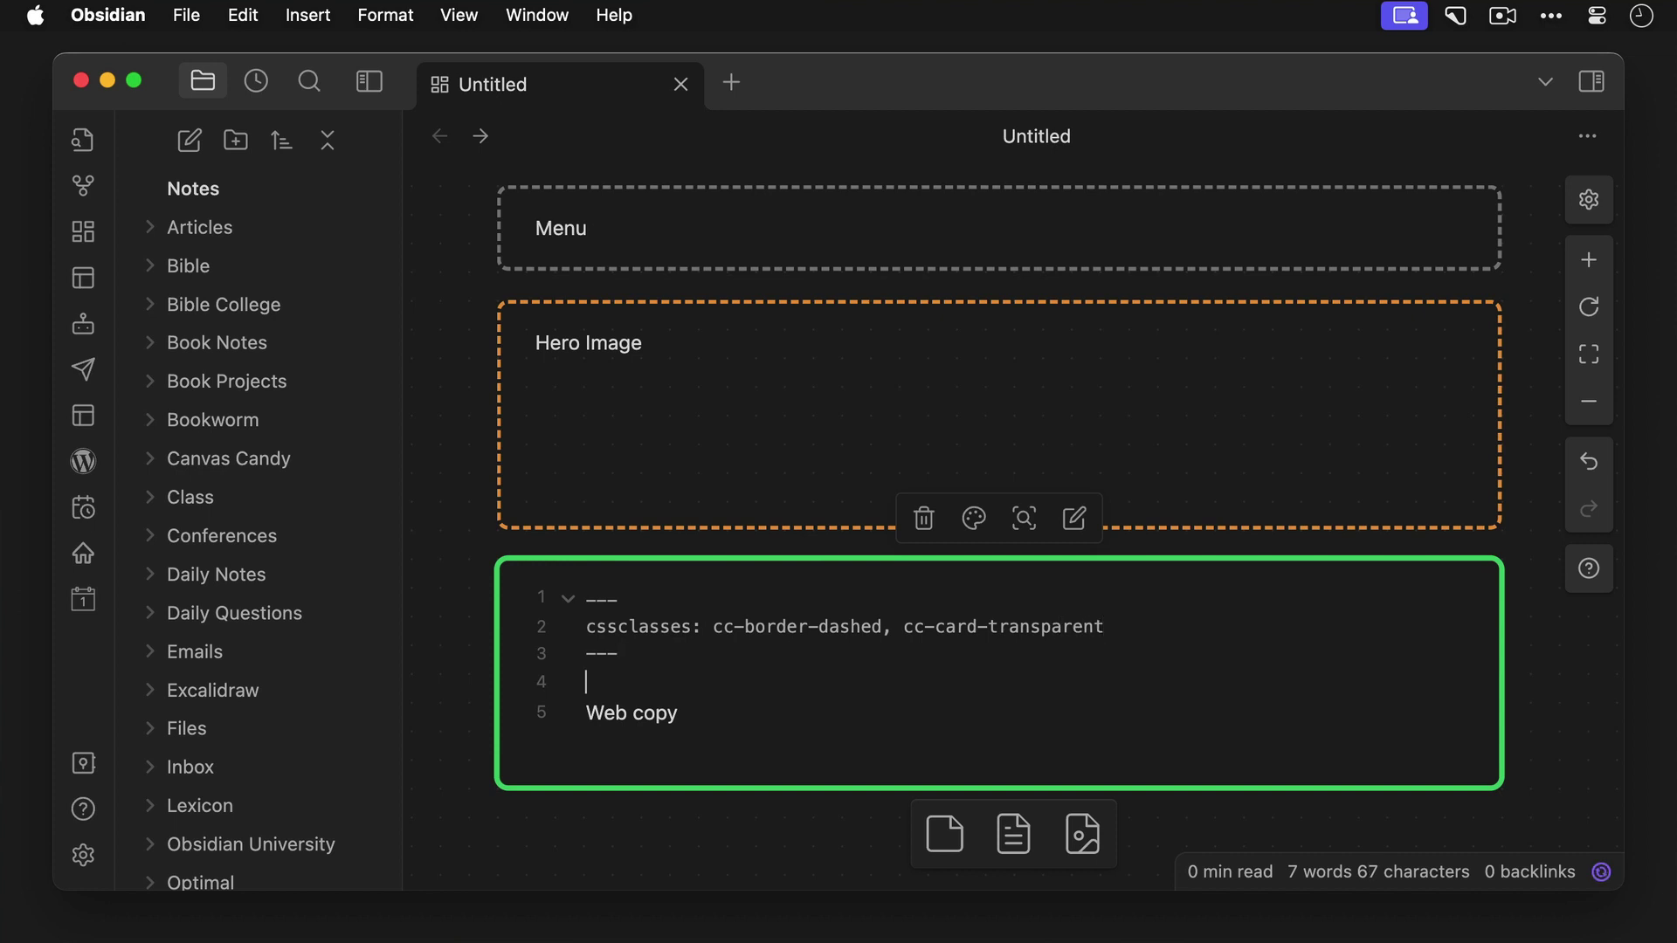
key("BackSpace")
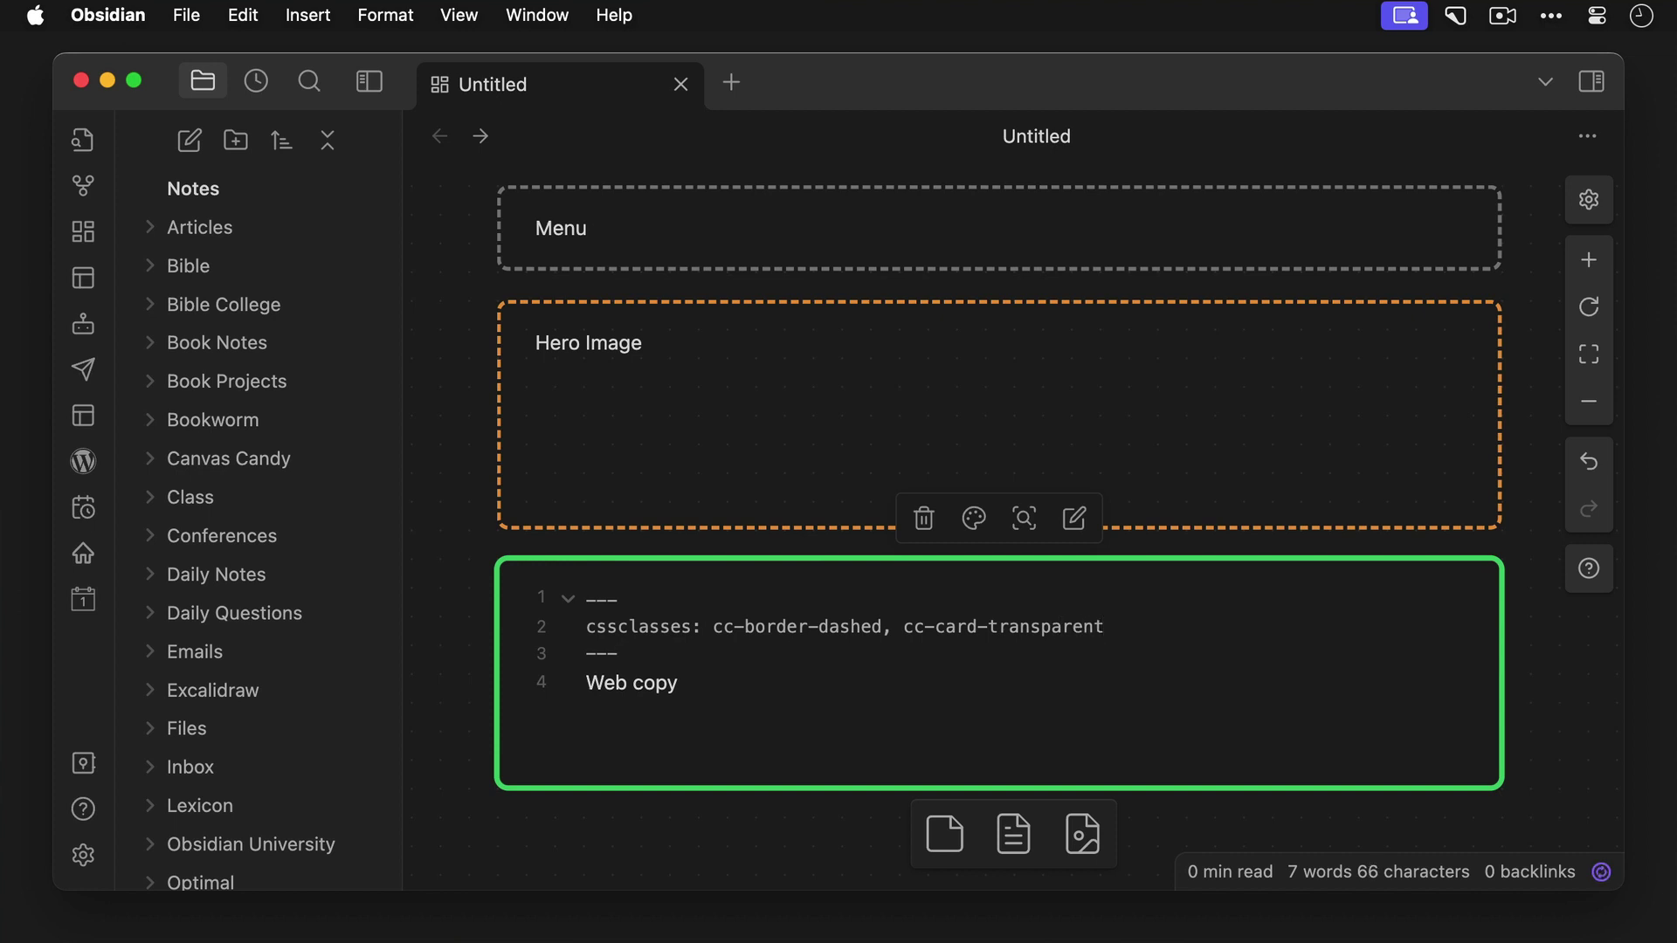
left_click(566, 825)
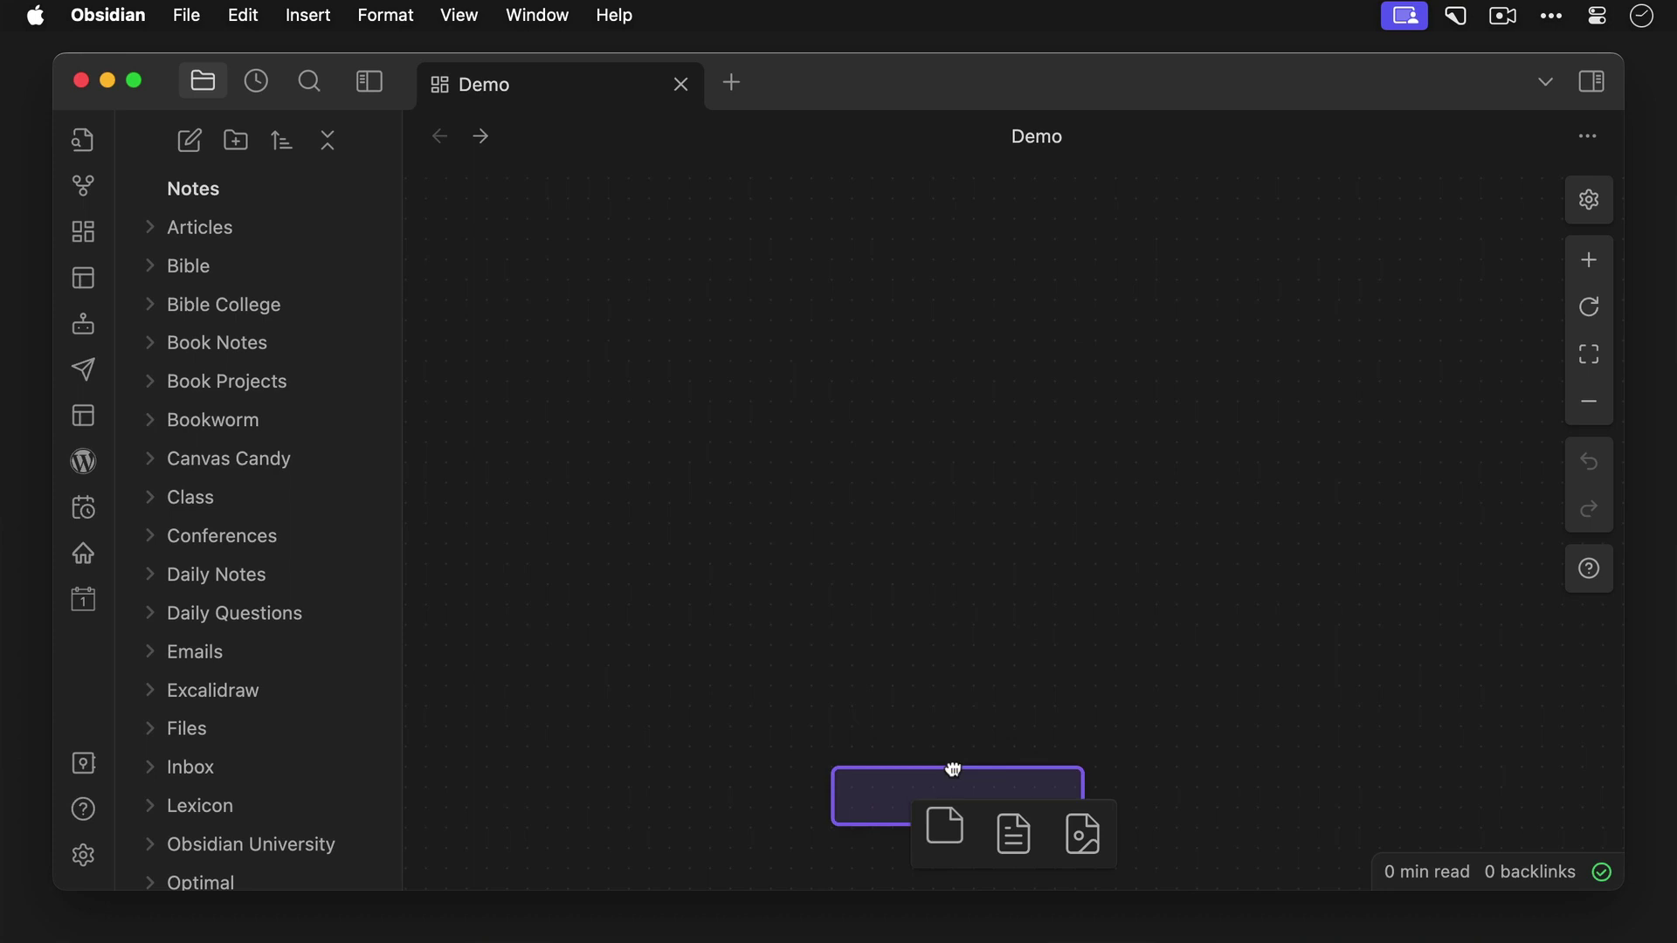
Give the new card cssclasses cc-shape-circle, color it red, and stretch it into a circle.
type("- --cssclasses")
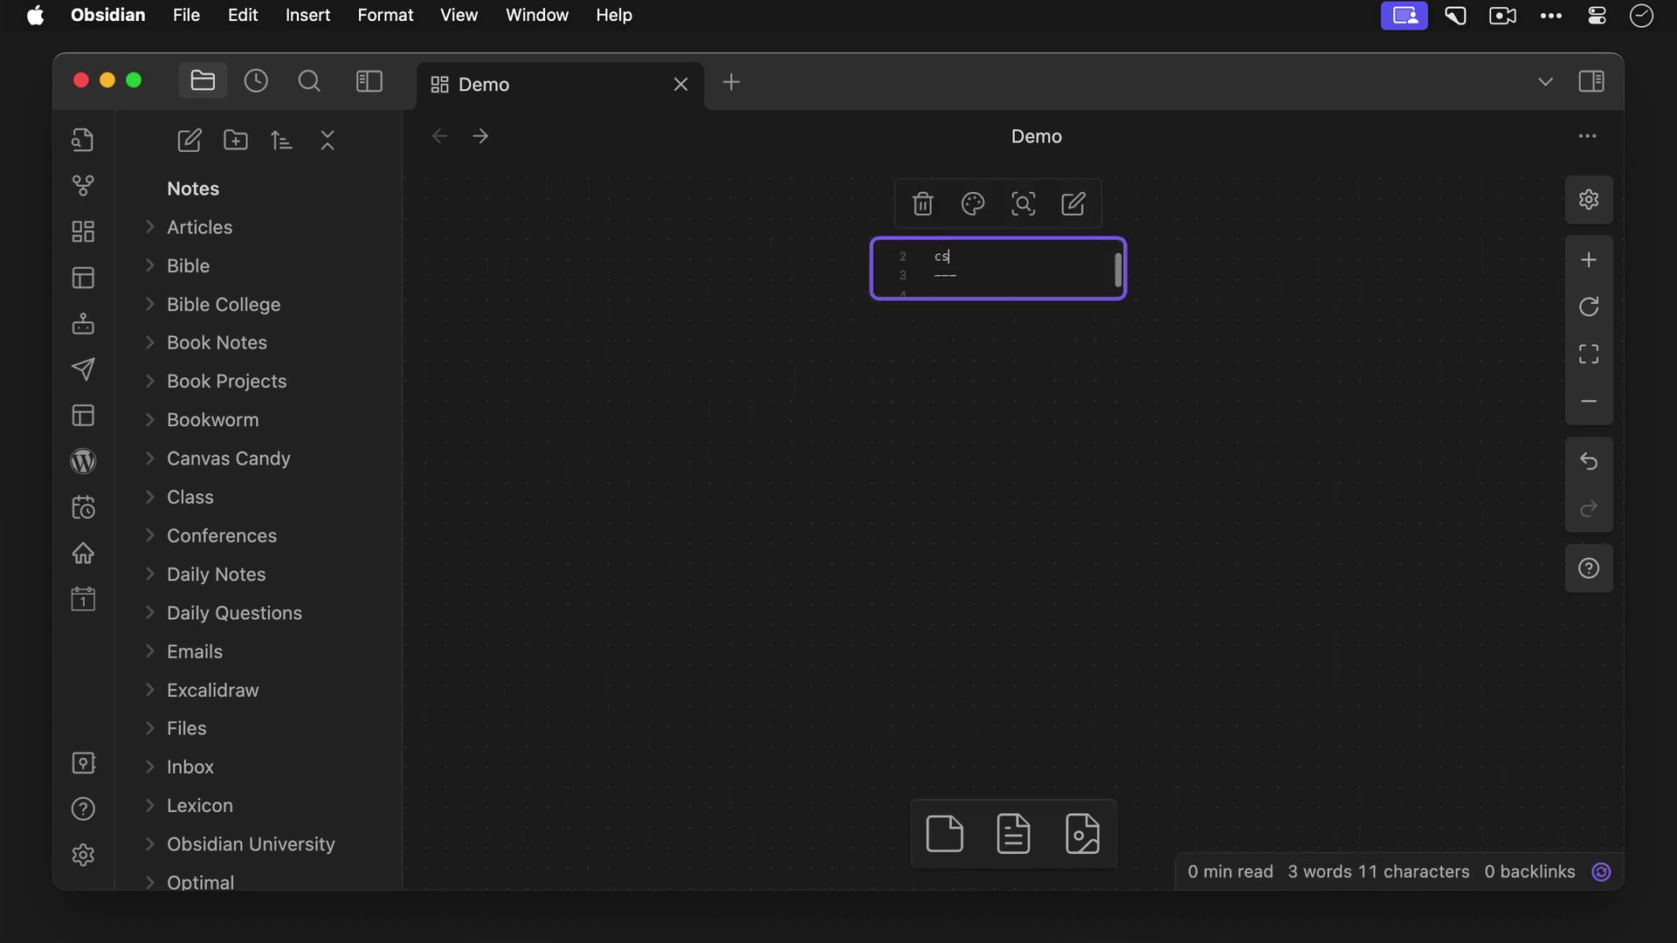
type(": cc-shape-circle")
key("Escape")
left_click(972, 206)
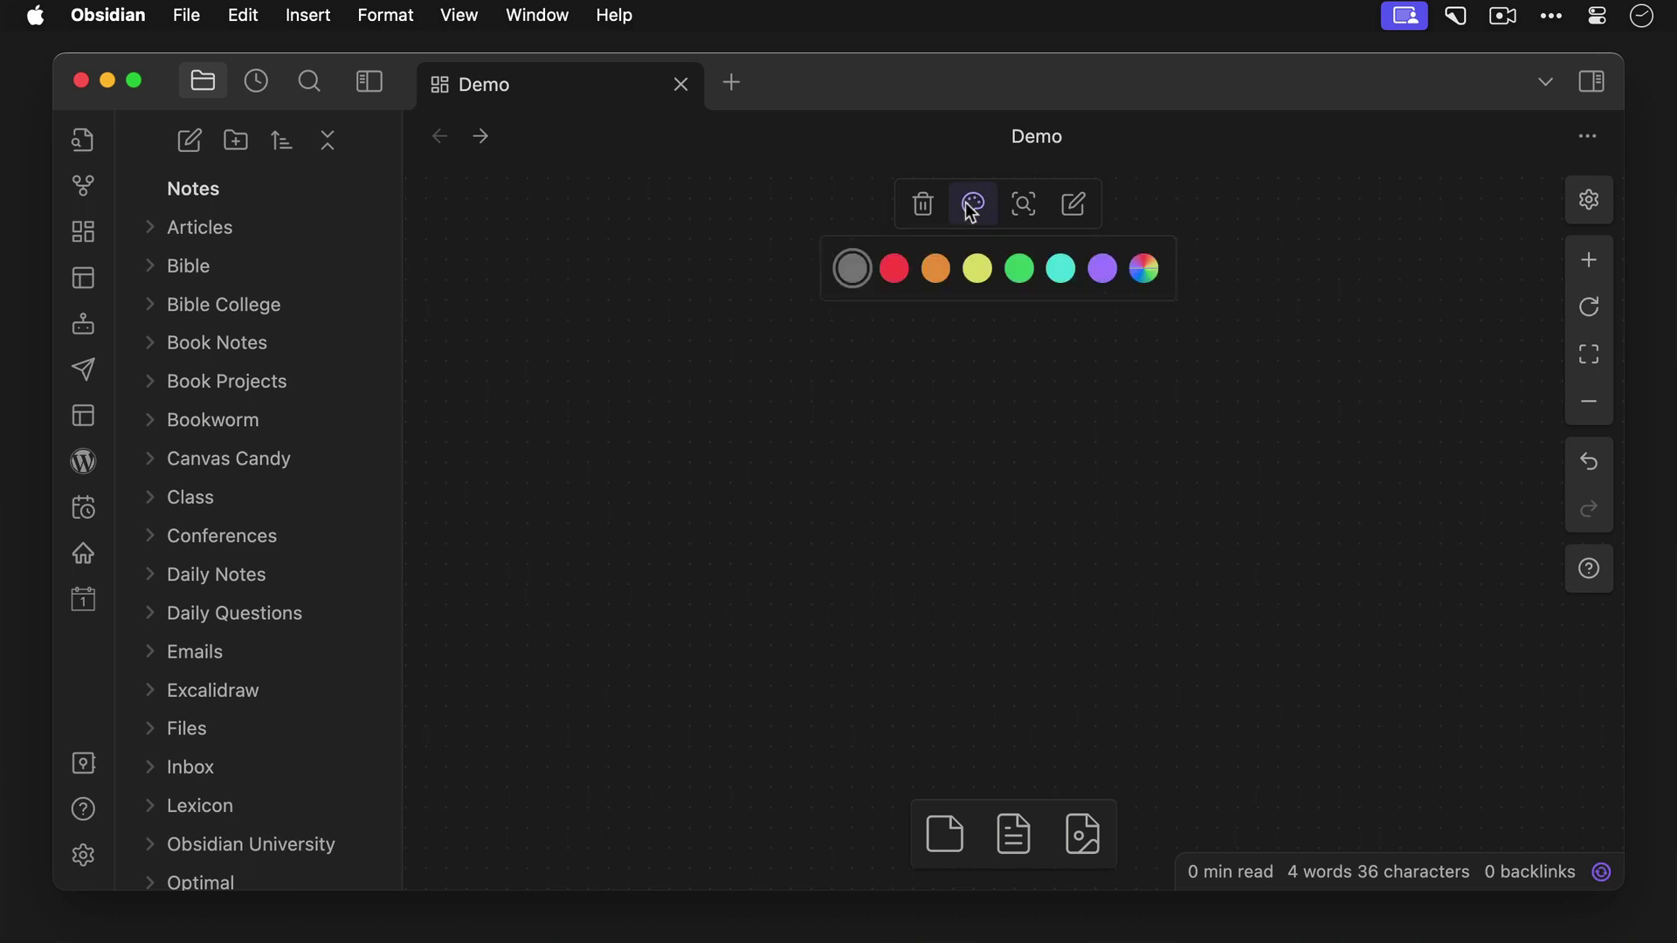
left_click(897, 267)
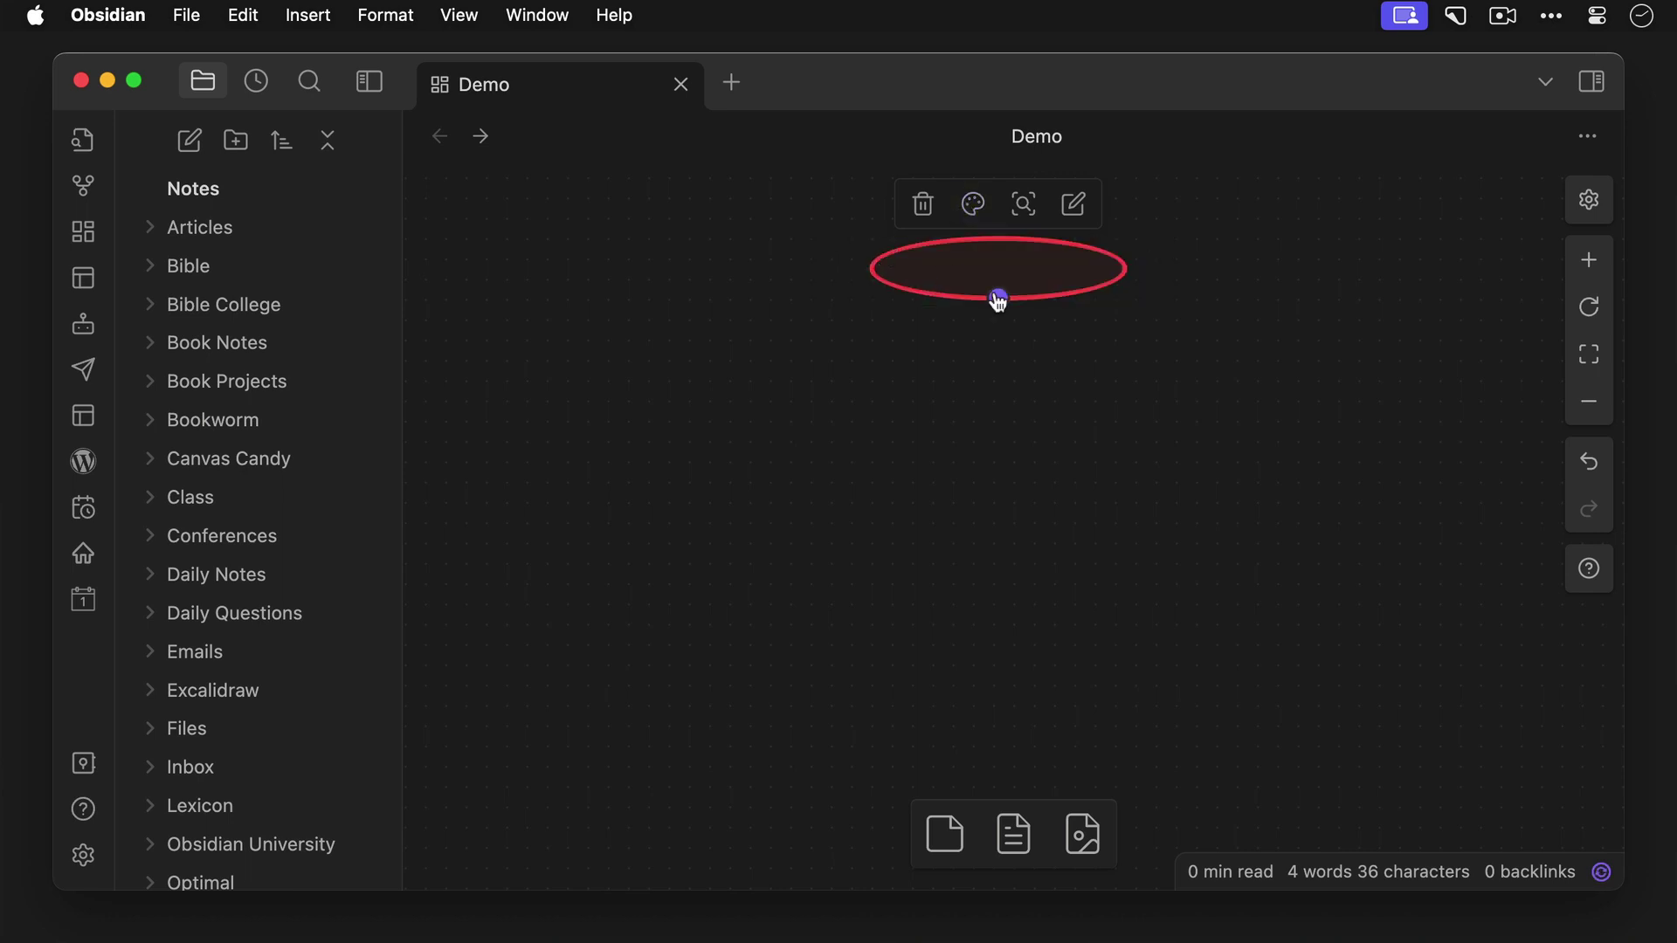
left_click_drag(1022, 298, 1033, 476)
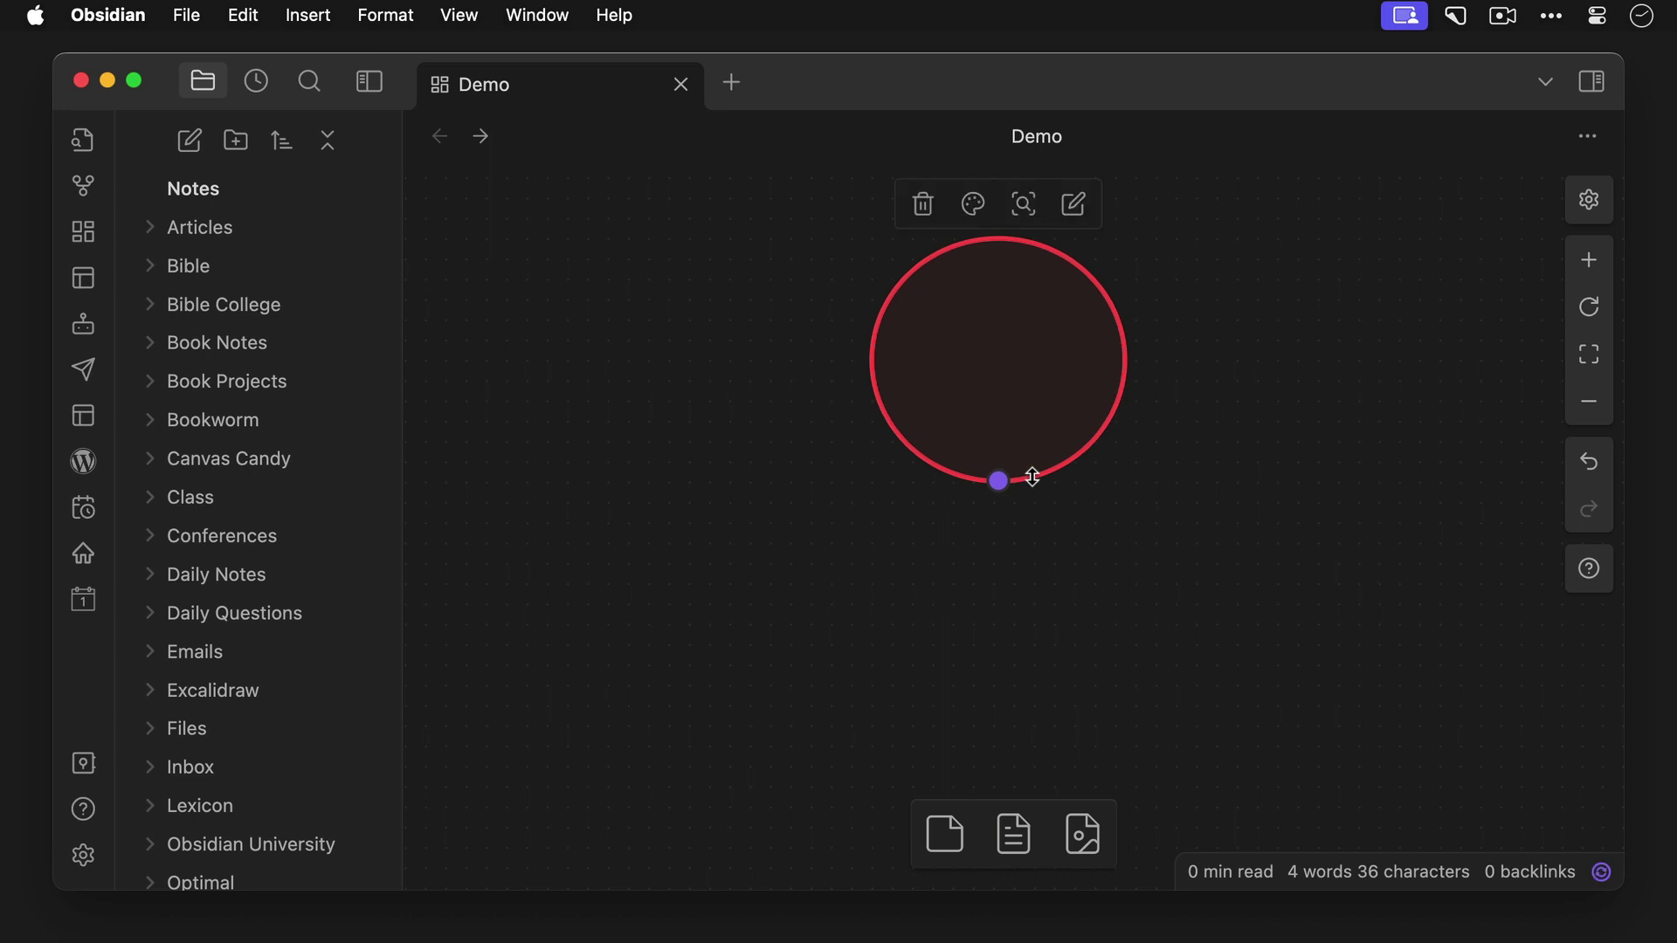
double_click(1024, 408)
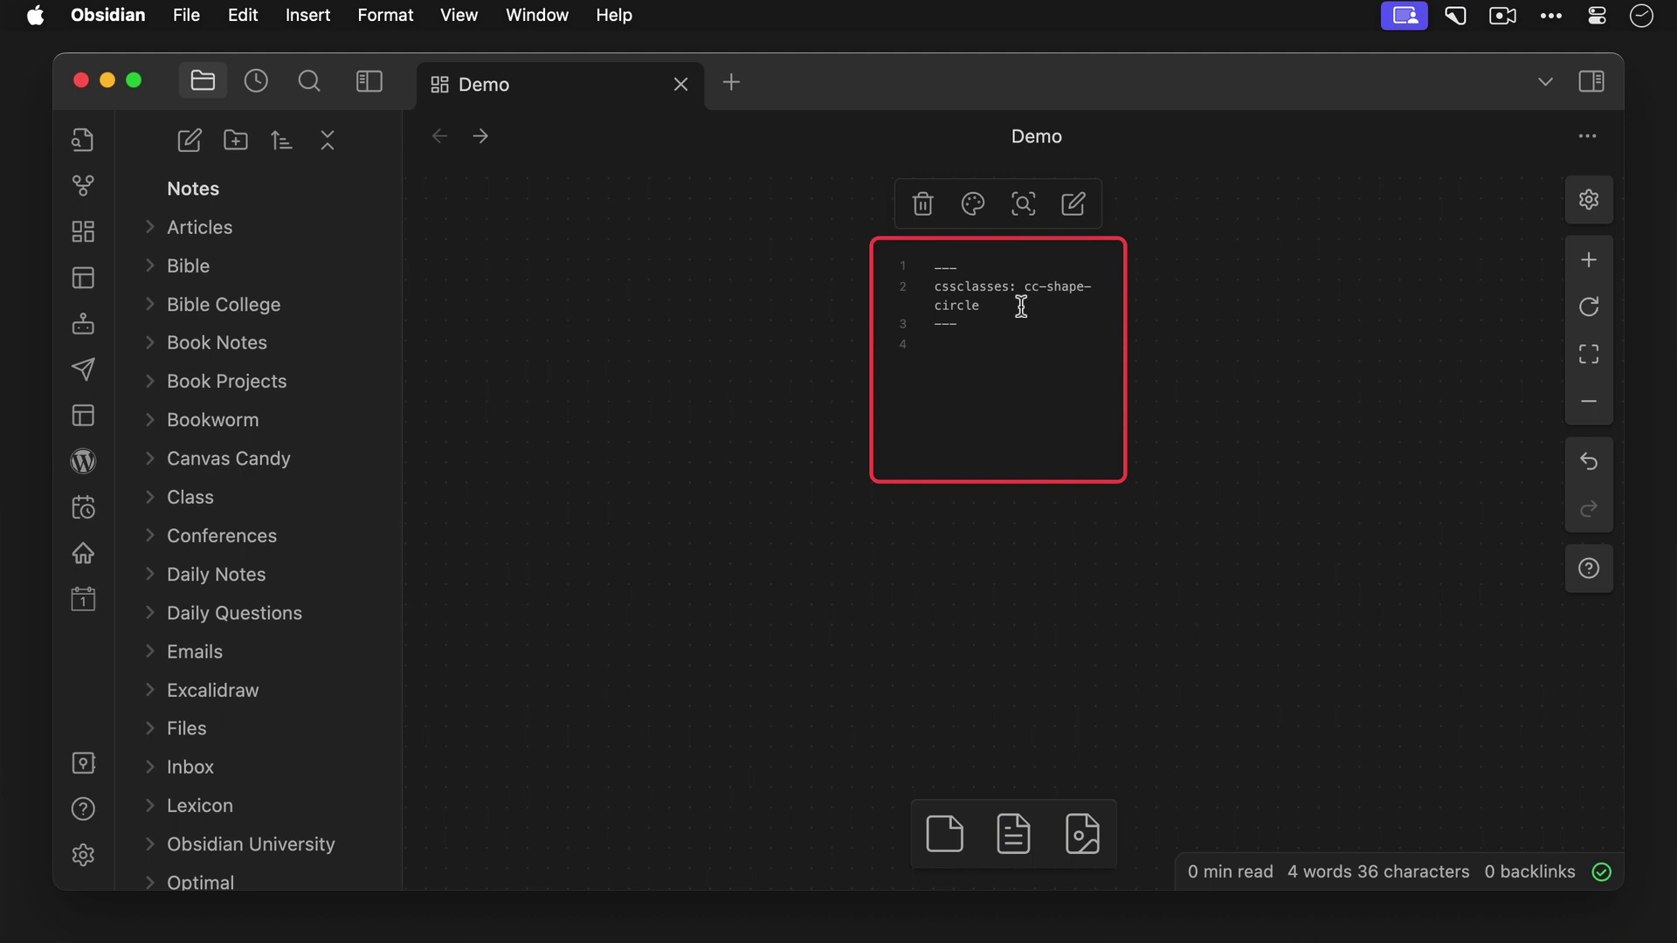
Append cc-border-none to the red circle and paste a duplicate circle beneath it.
type(", cc-border-none")
left_click(1171, 358)
left_click(1088, 381)
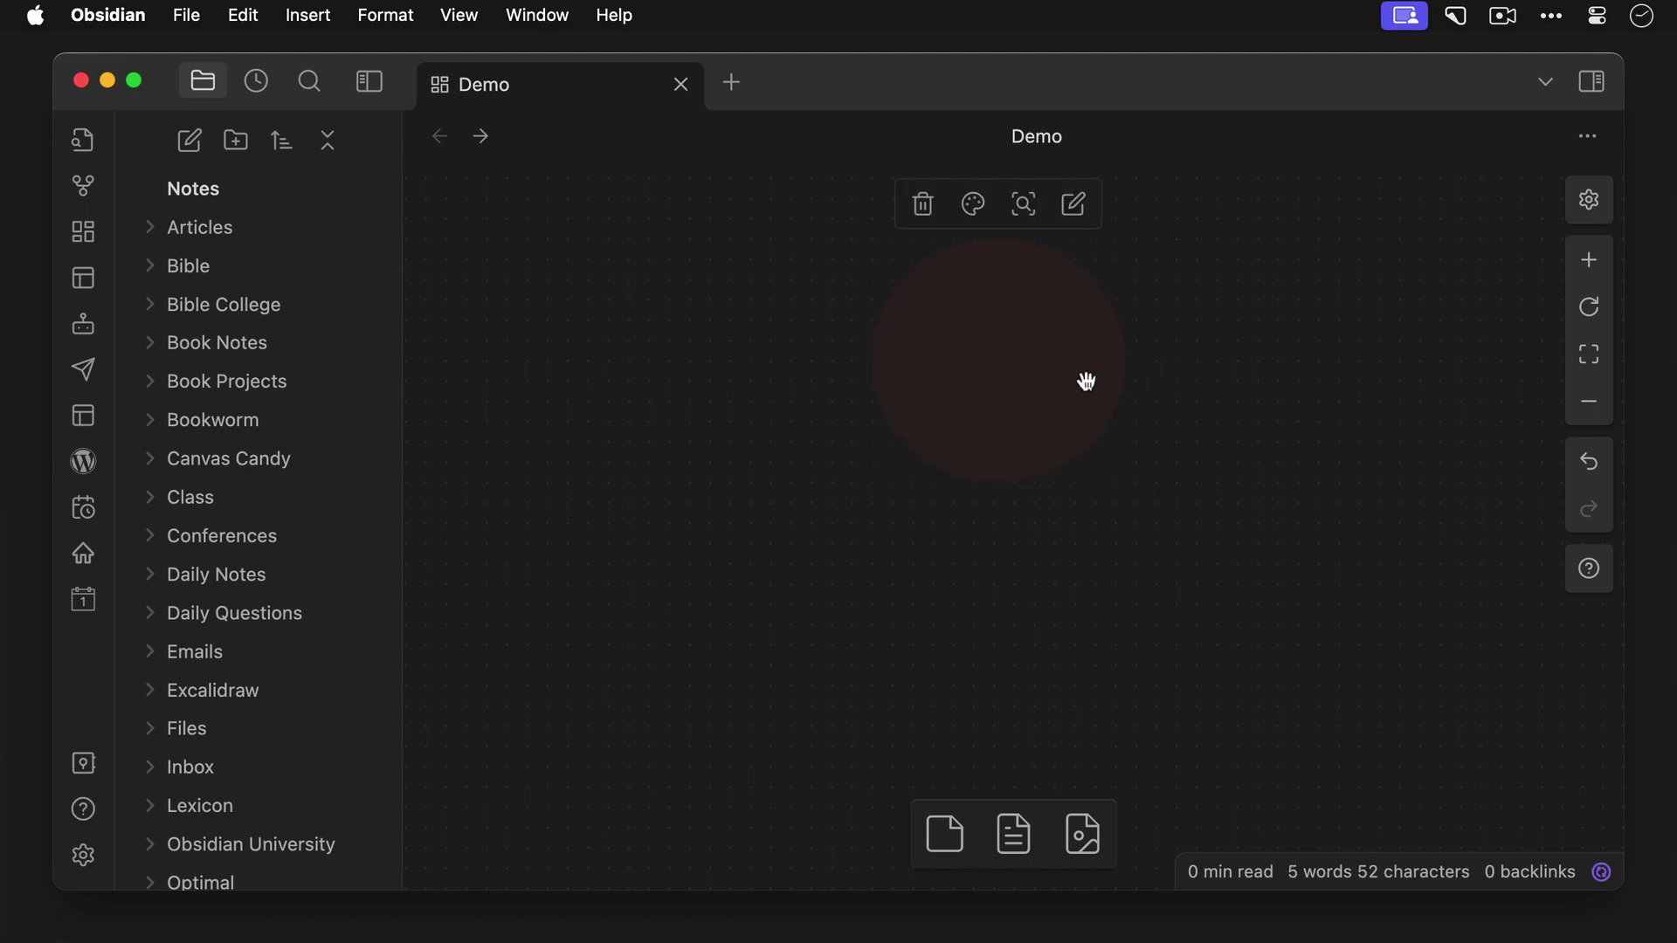
key("super+c")
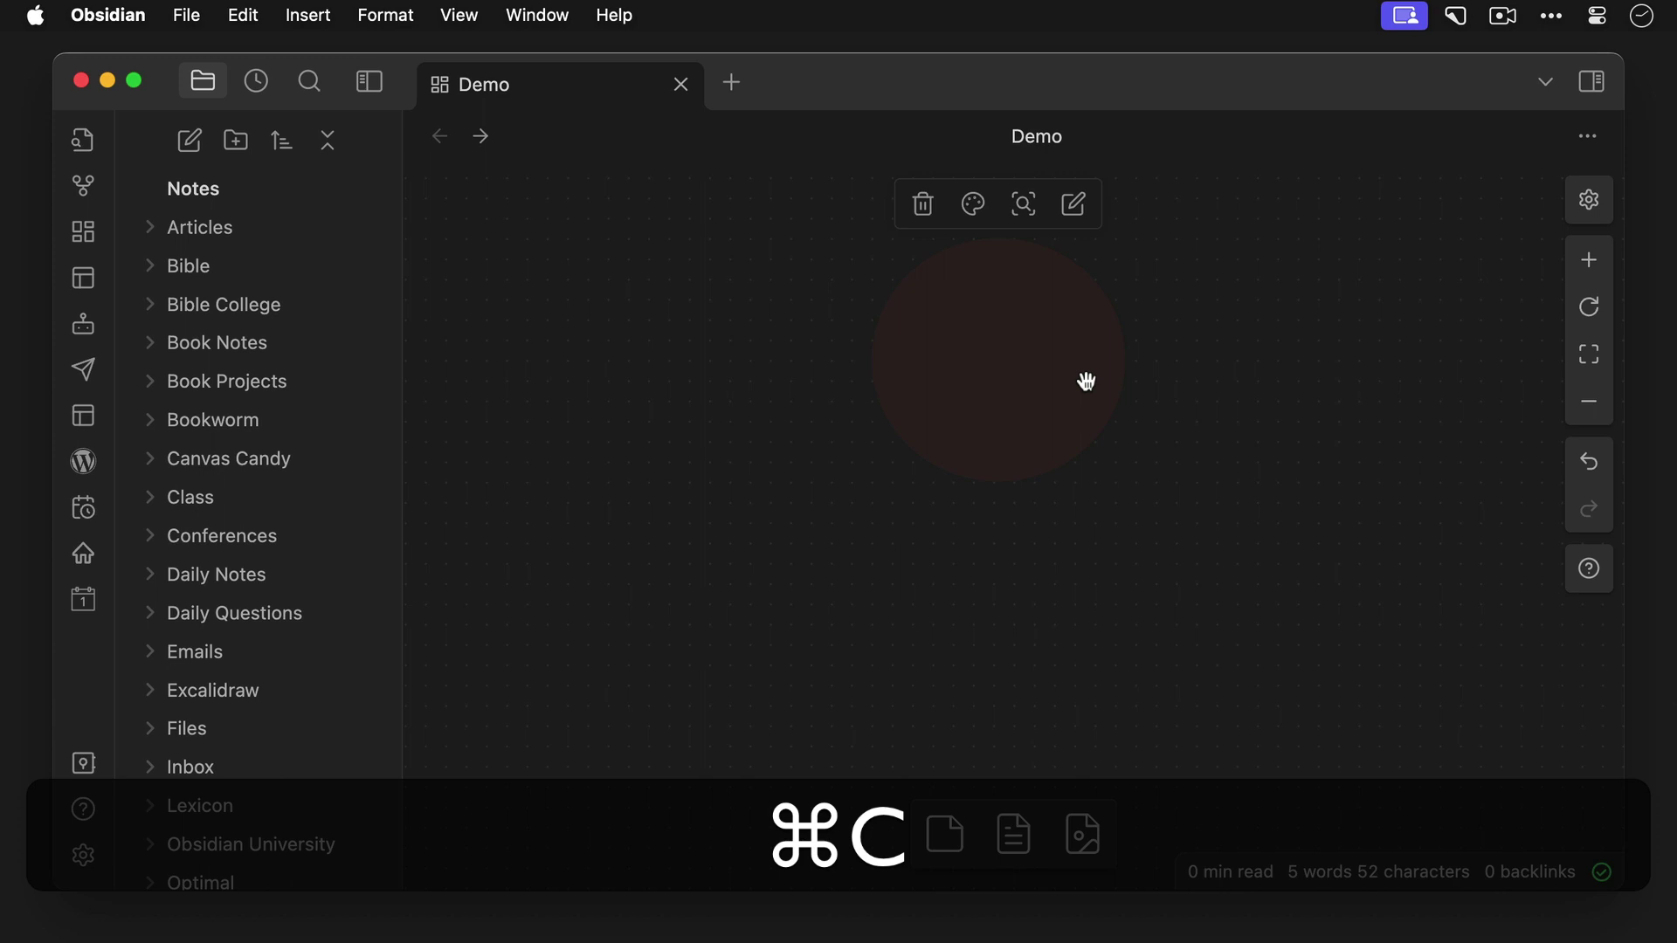
key("super+v")
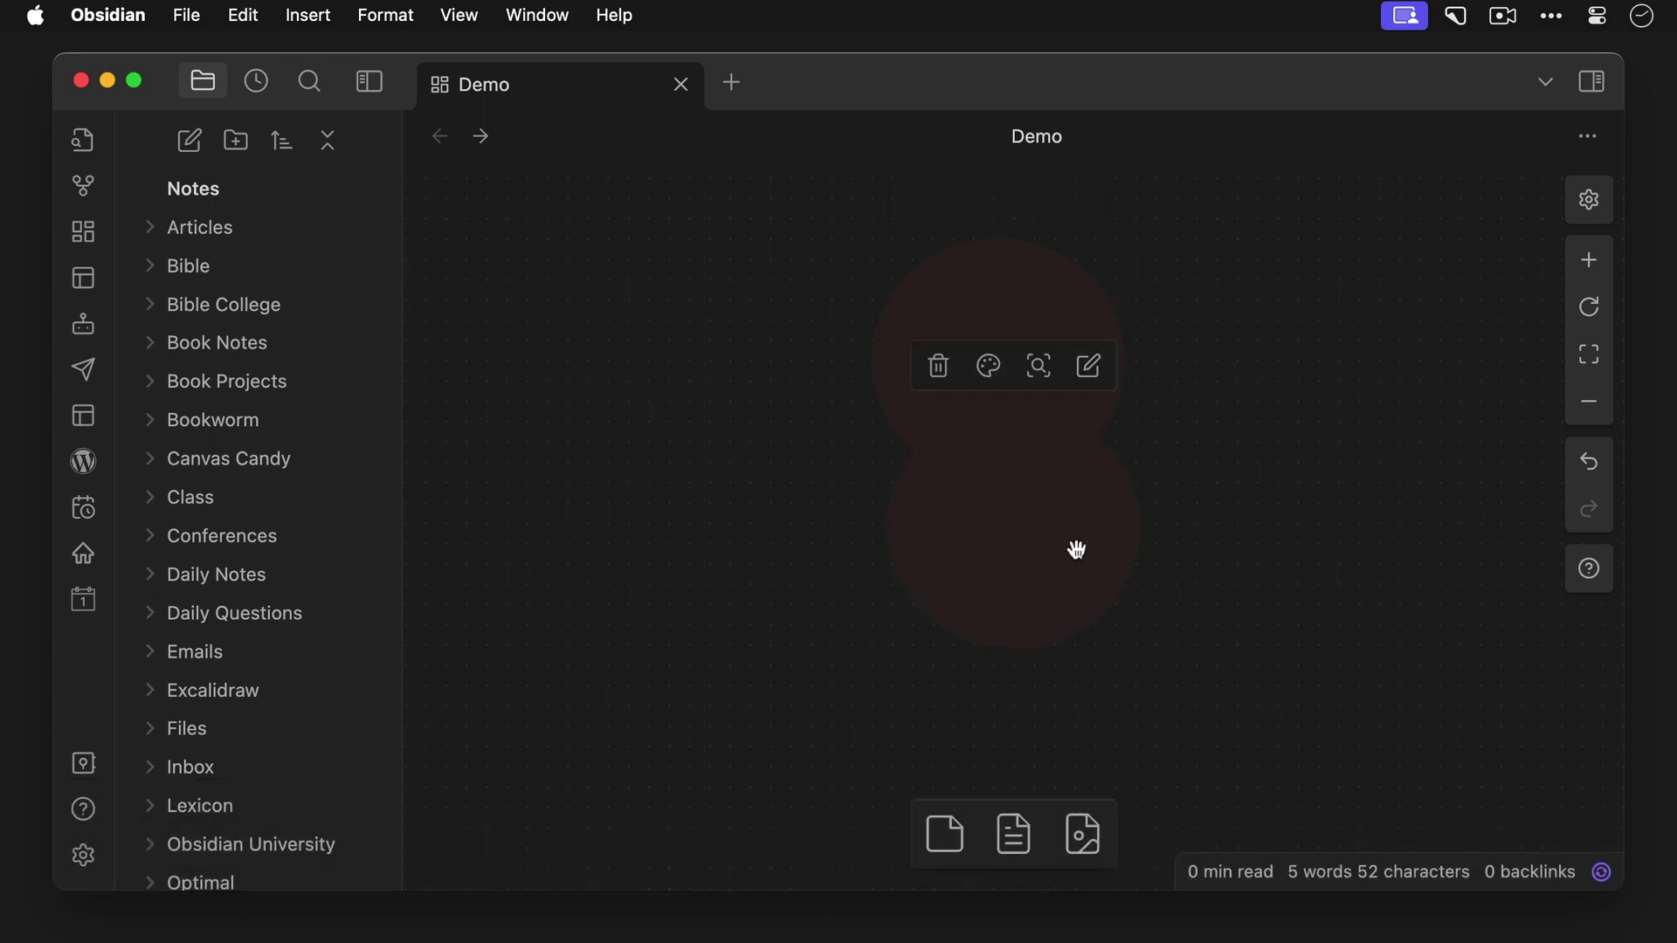
left_click_drag(1077, 550, 1063, 565)
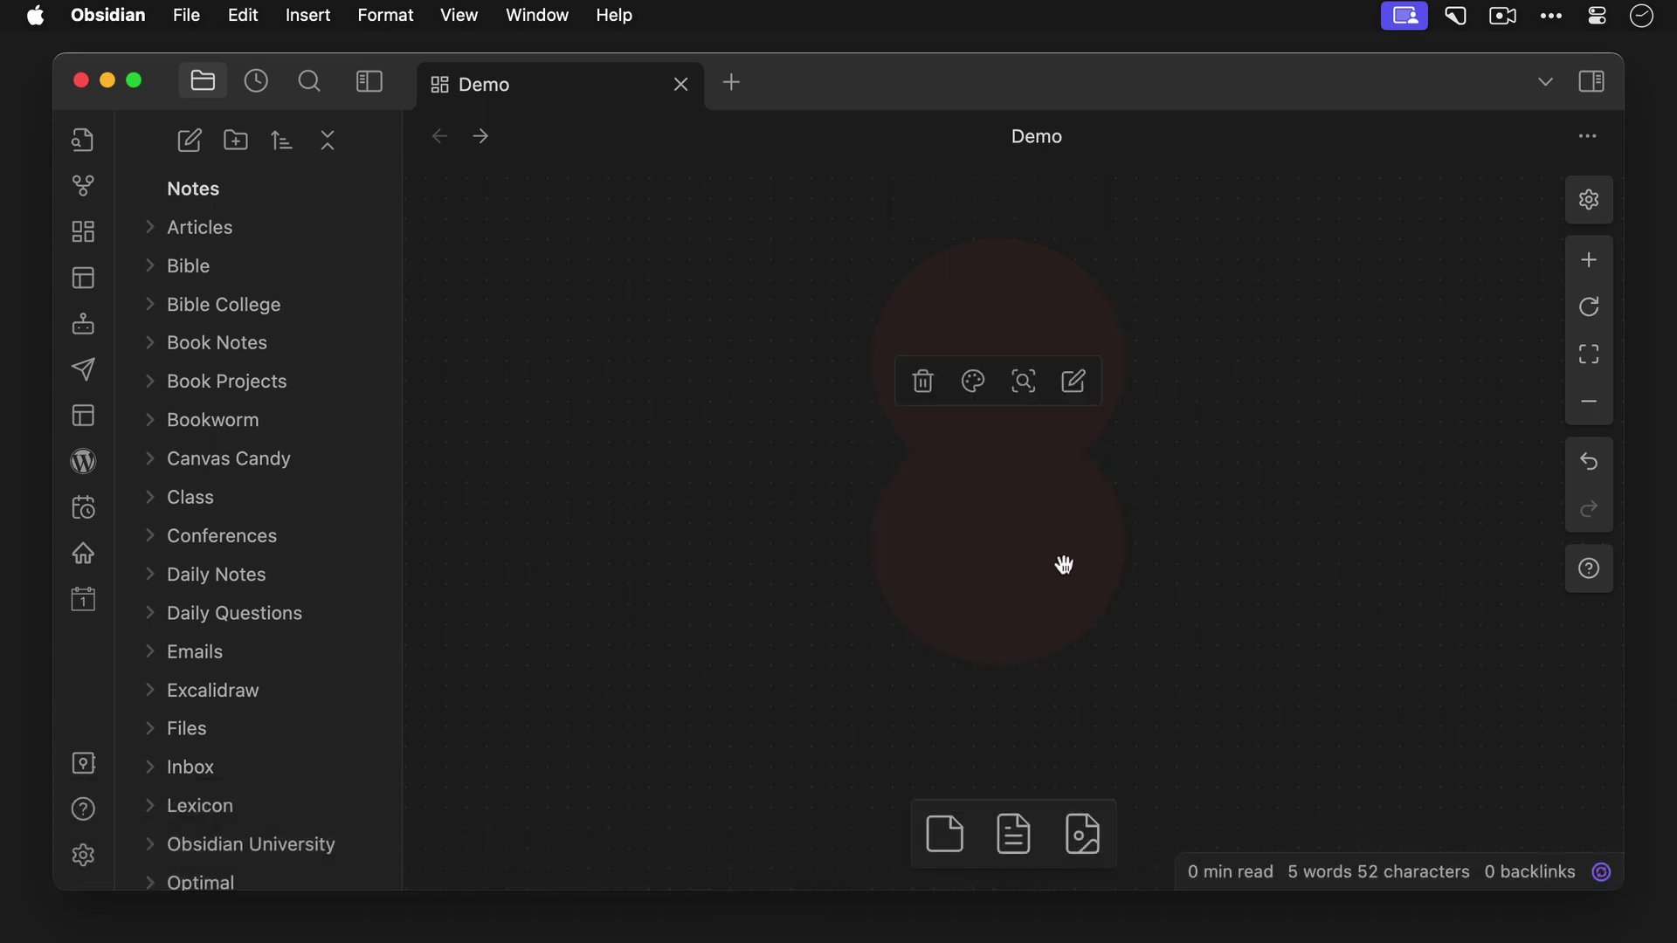
Make the lower circle green and add cc-card-opaque to its classes.
left_click(973, 385)
left_click(1015, 442)
double_click(1023, 519)
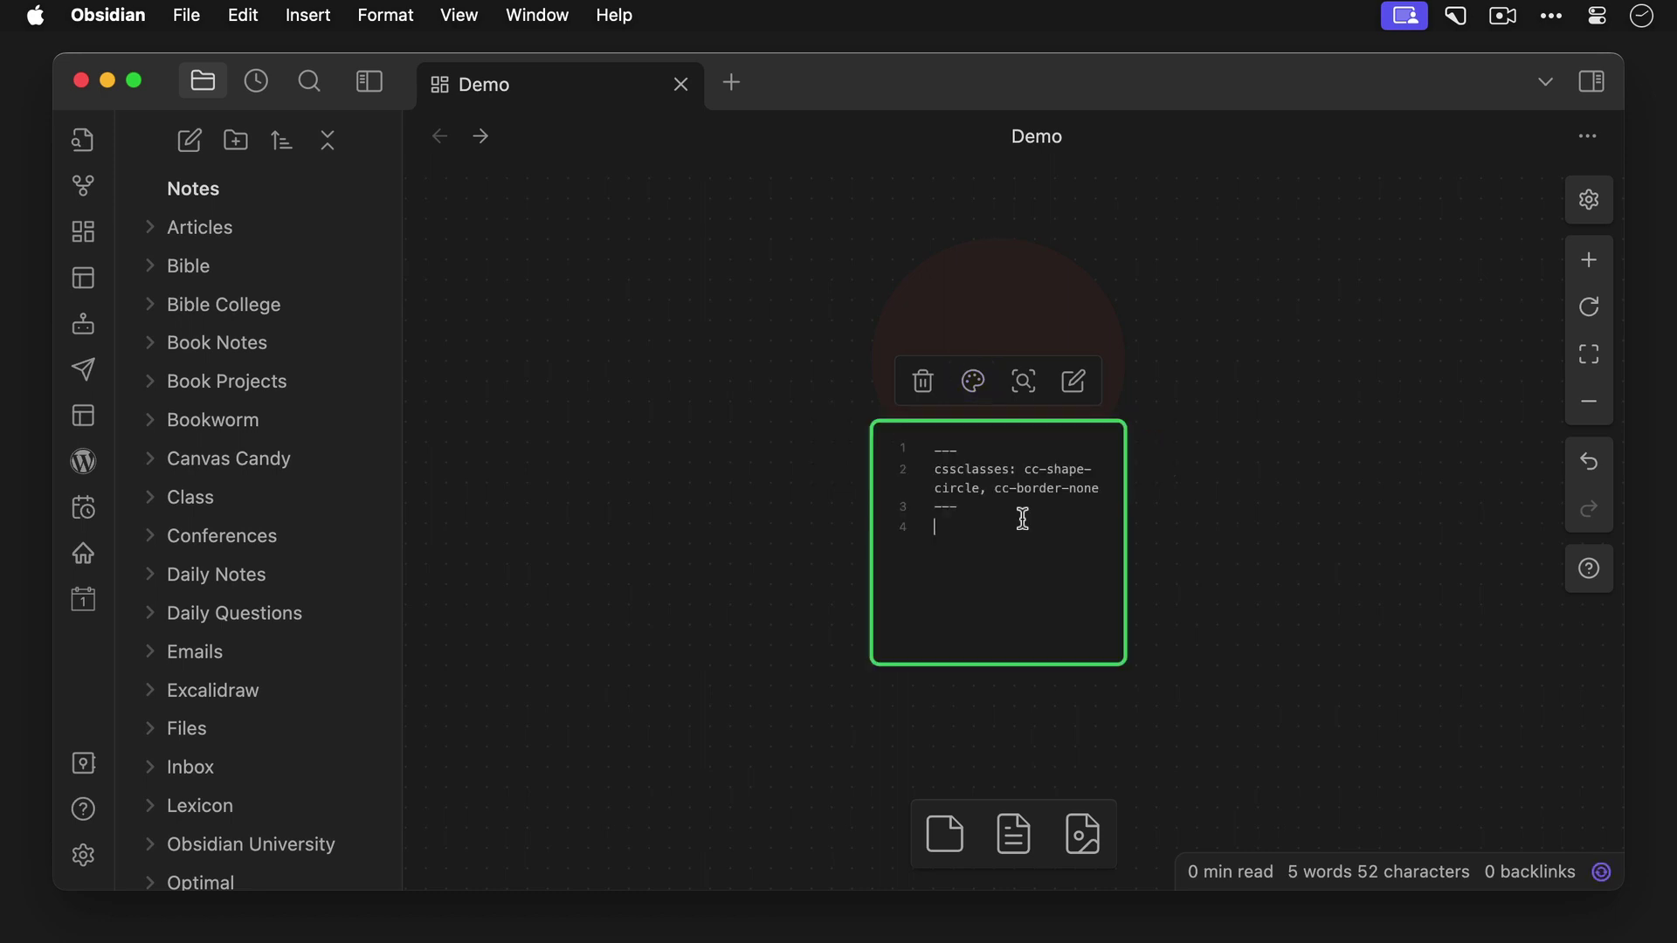
left_click(1098, 491)
type(", cc-card-opaque")
left_click(1240, 488)
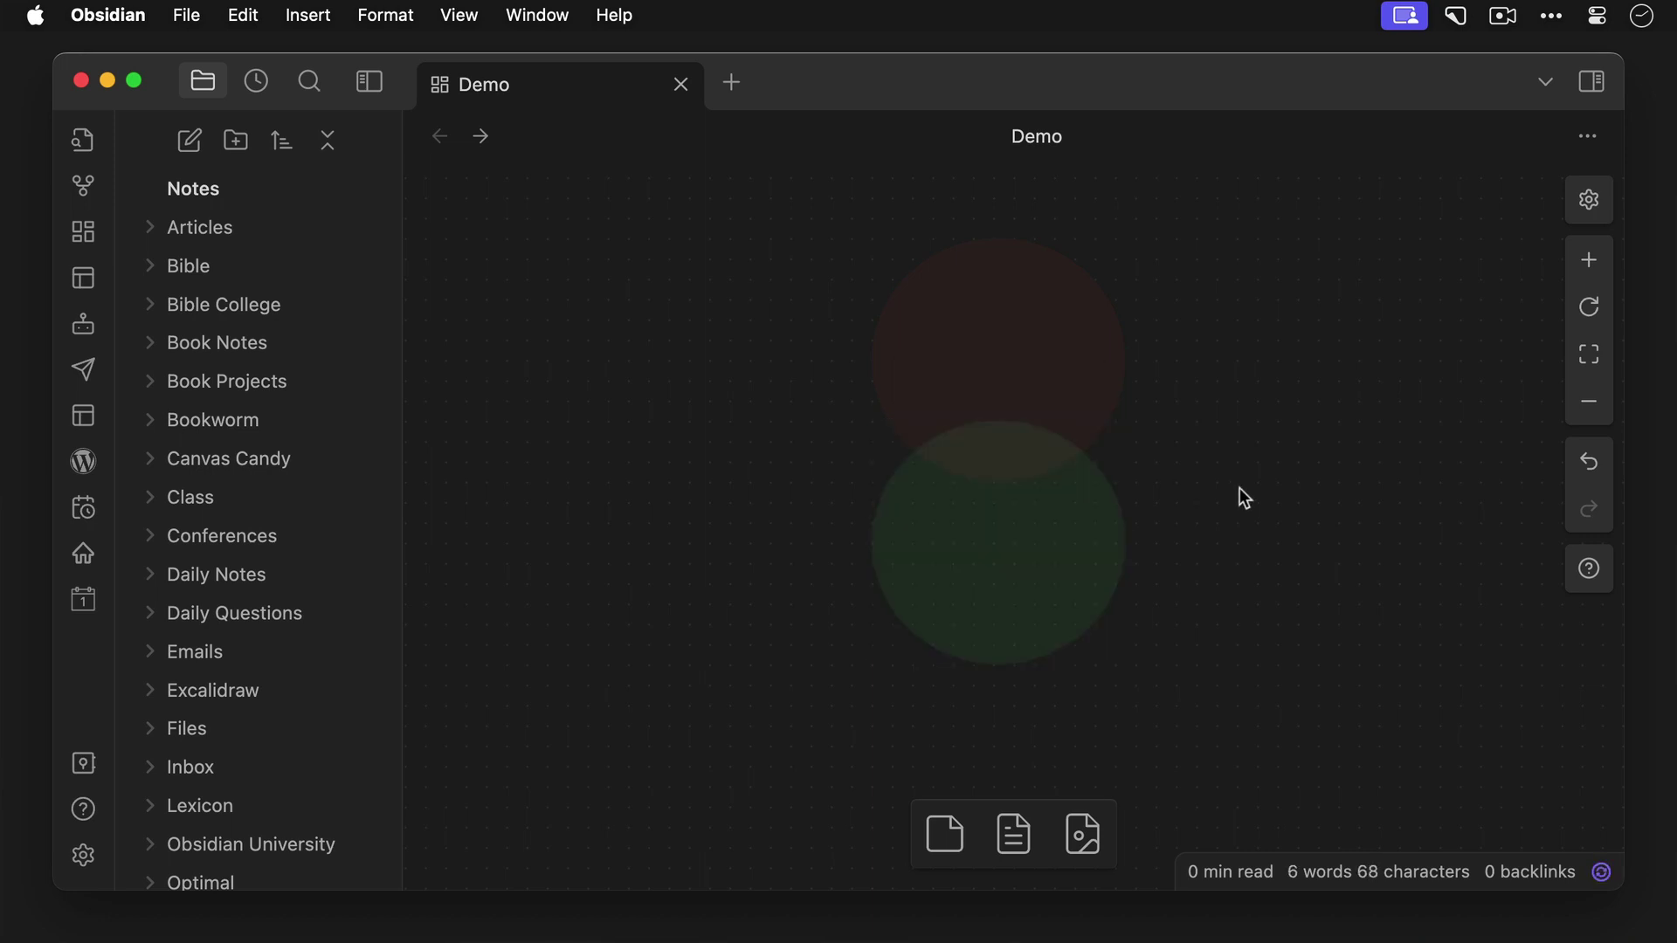
Add cc-card-opaque to the red circle's classes.
left_click(1014, 339)
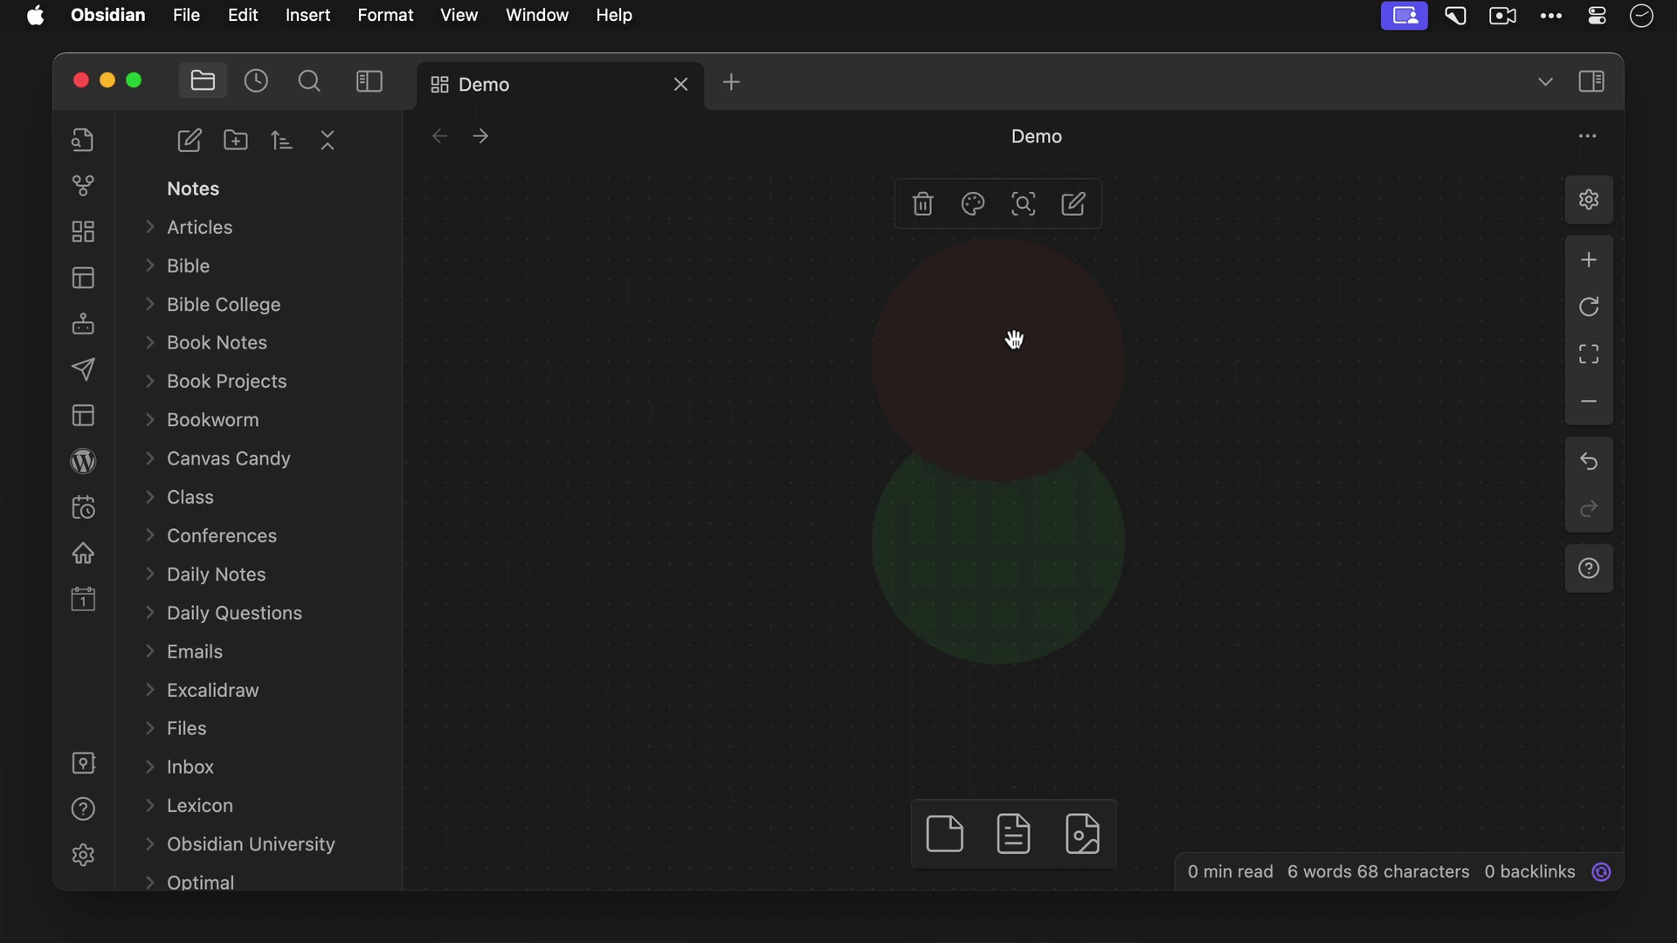
left_click(1074, 218)
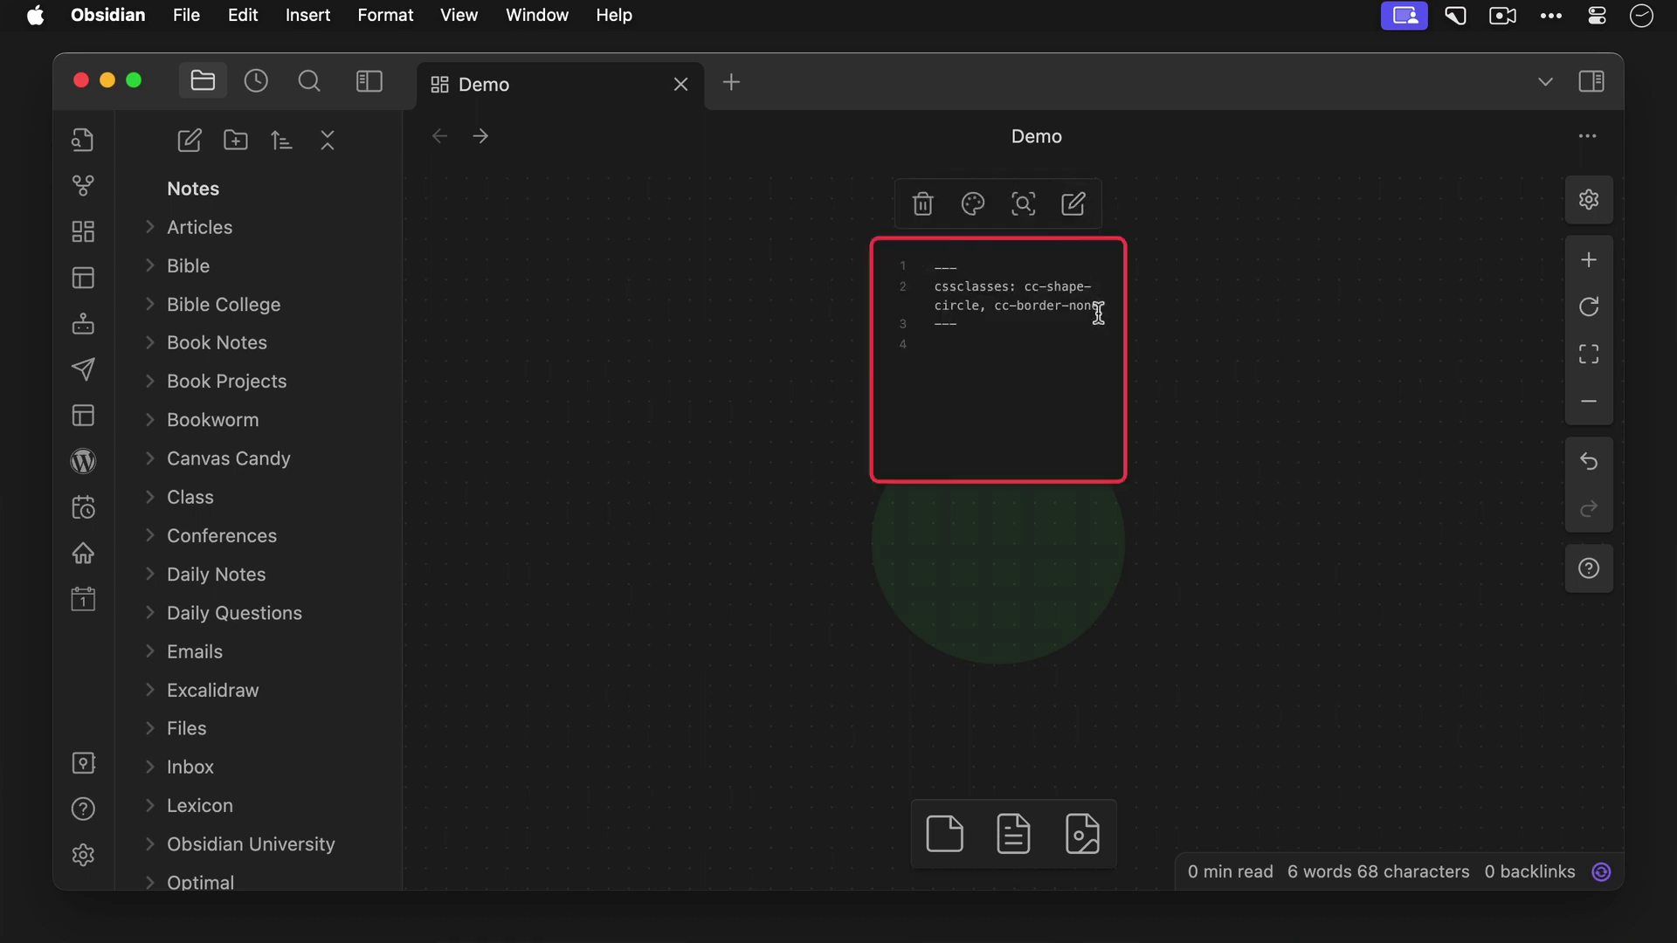
key("BackSpace")
key("BackSpace")
key("BackSpace")
key("BackSpace")
key("BackSpace")
key("BackSpace")
key("BackSpace")
key("BackSpace")
key("BackSpace")
key("BackSpace")
key("BackSpace")
key("BackSpace")
key("BackSpace")
key("BackSpace")
key("BackSpace")
key("BackSpace")
type(", cc-card-o")
key("Escape")
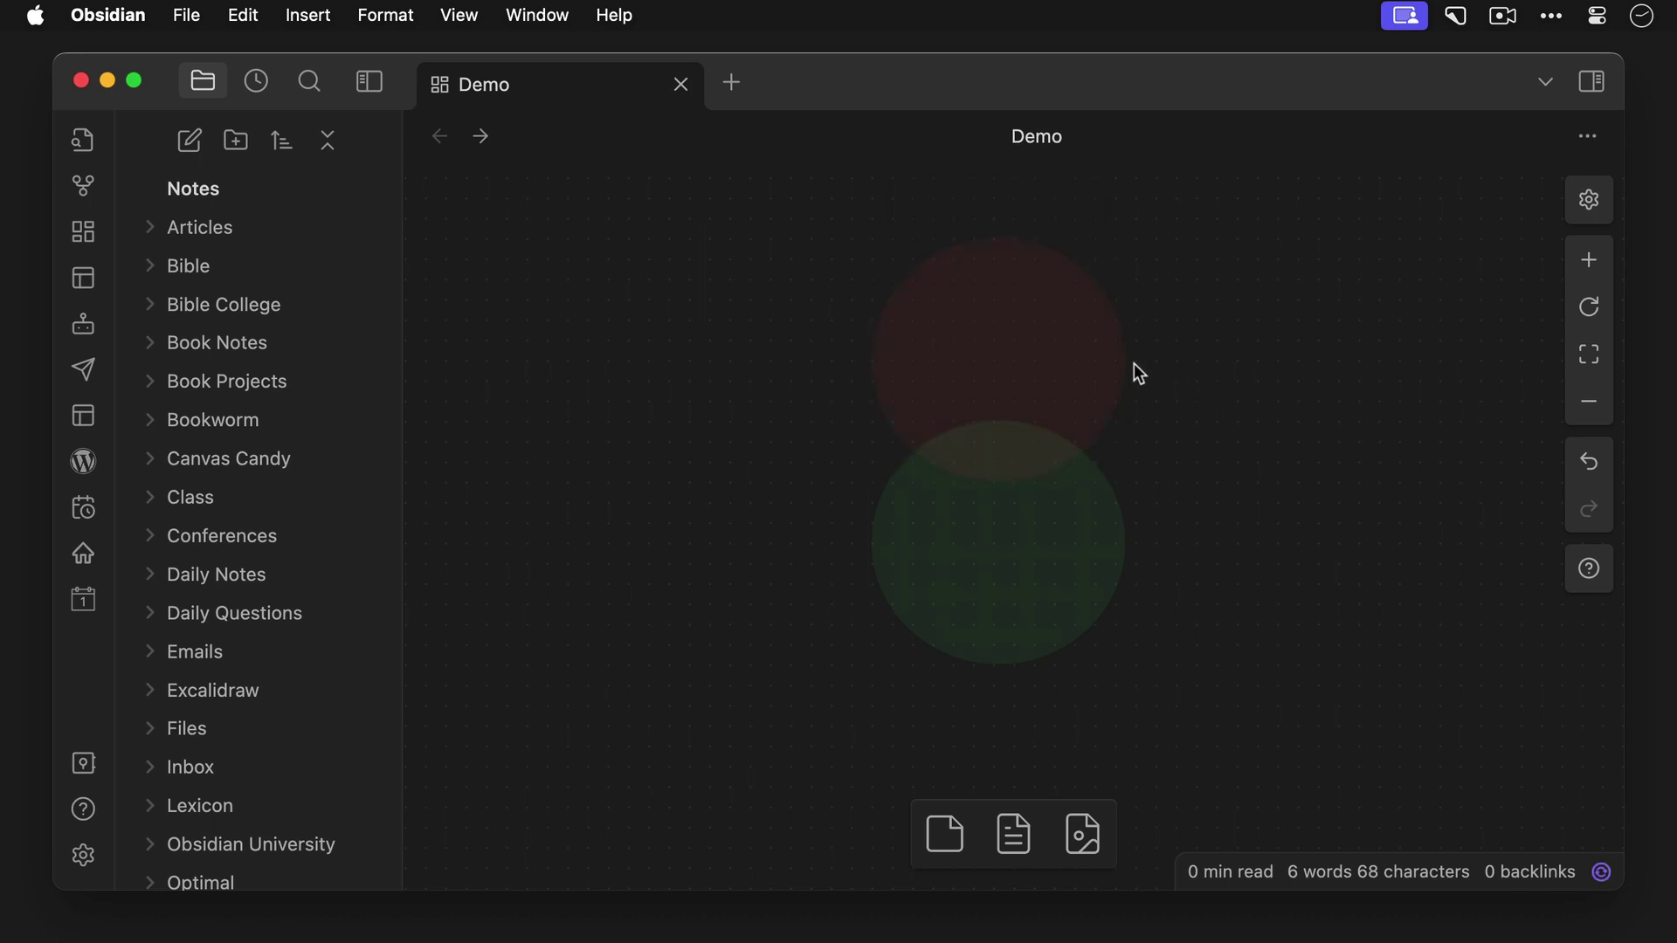
Duplicate the circle twice, making a yellow copy upper right and a cyan copy lower left.
key("super+c")
key("super+v")
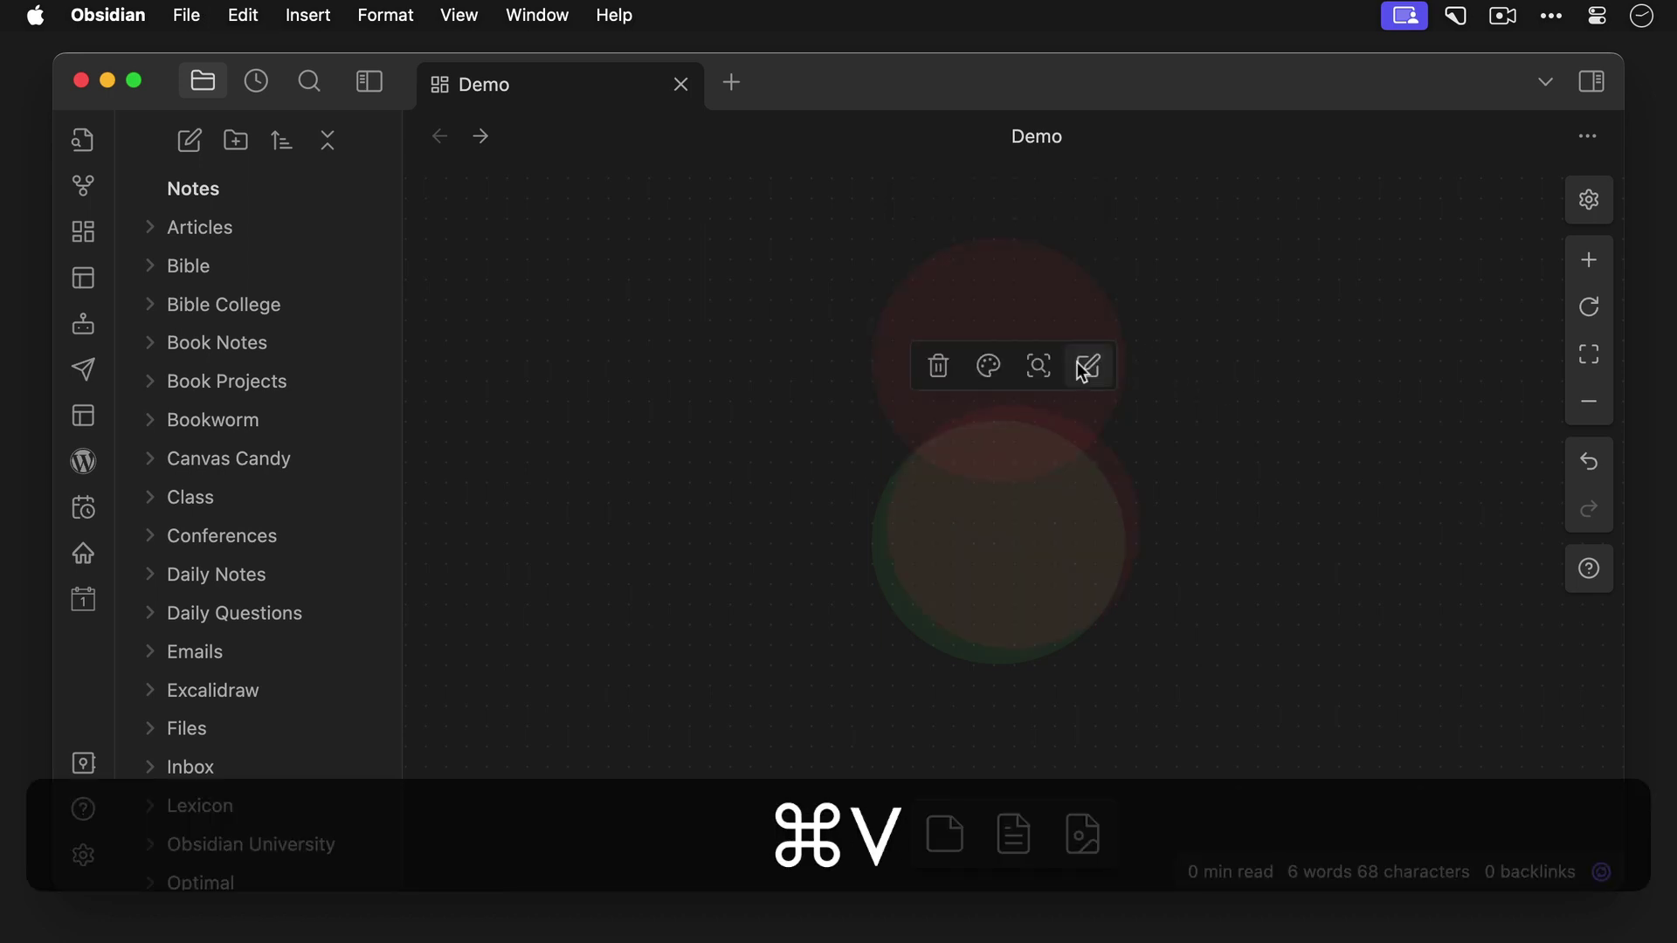
left_click_drag(1098, 506, 1119, 454)
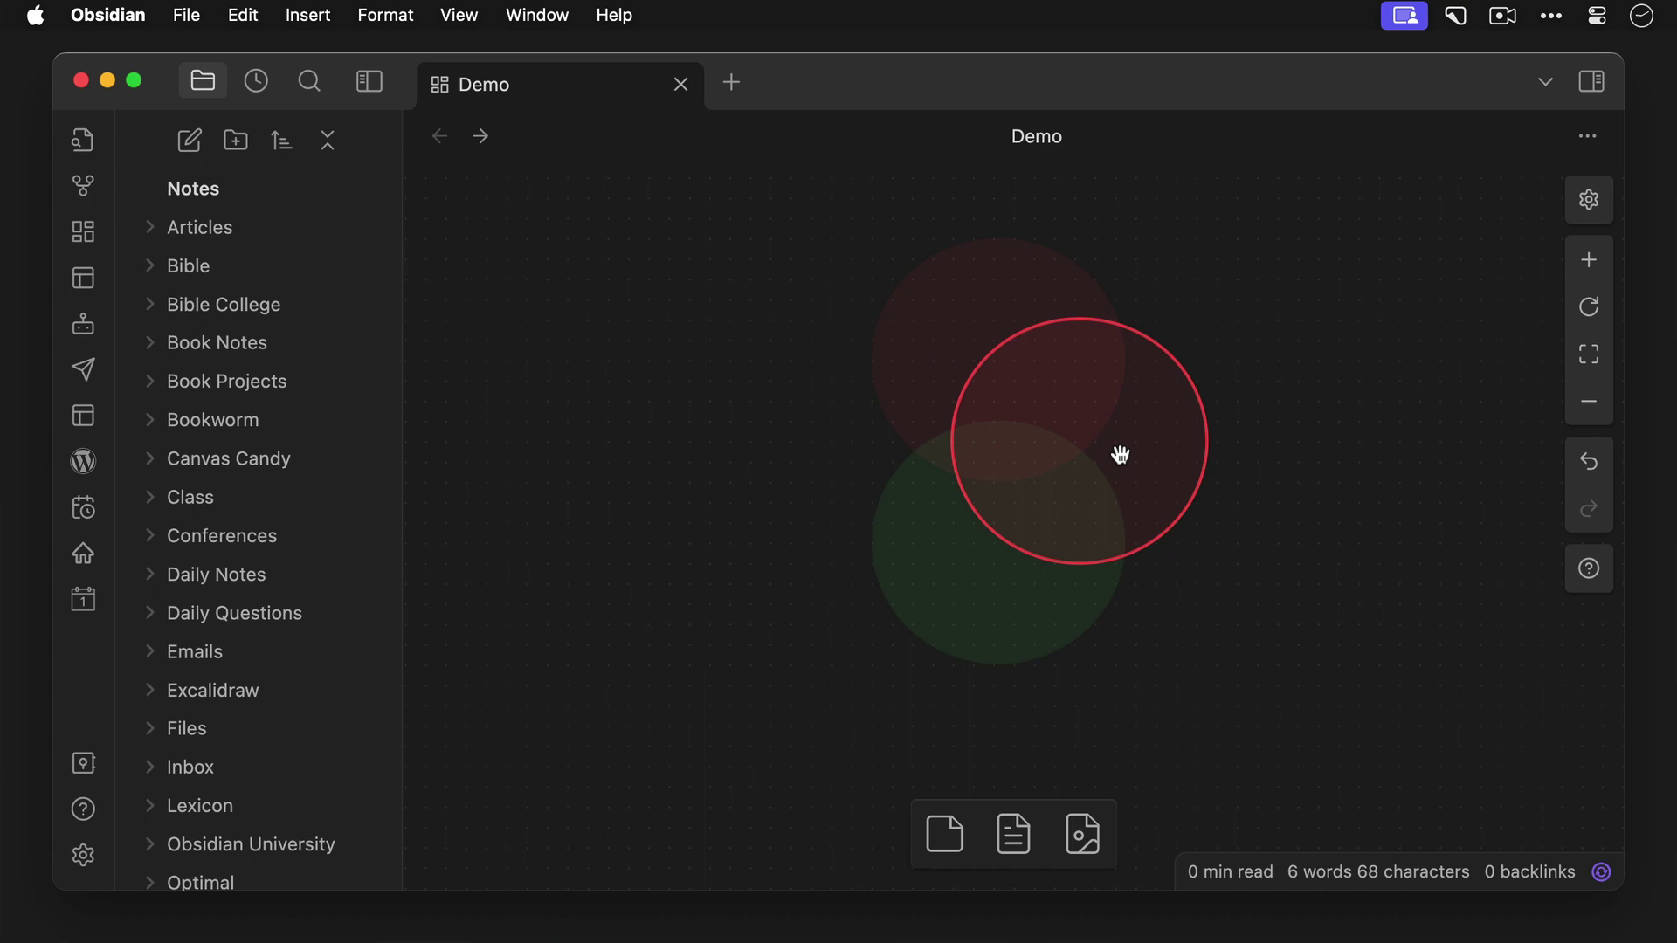
left_click(1055, 306)
left_click(1059, 364)
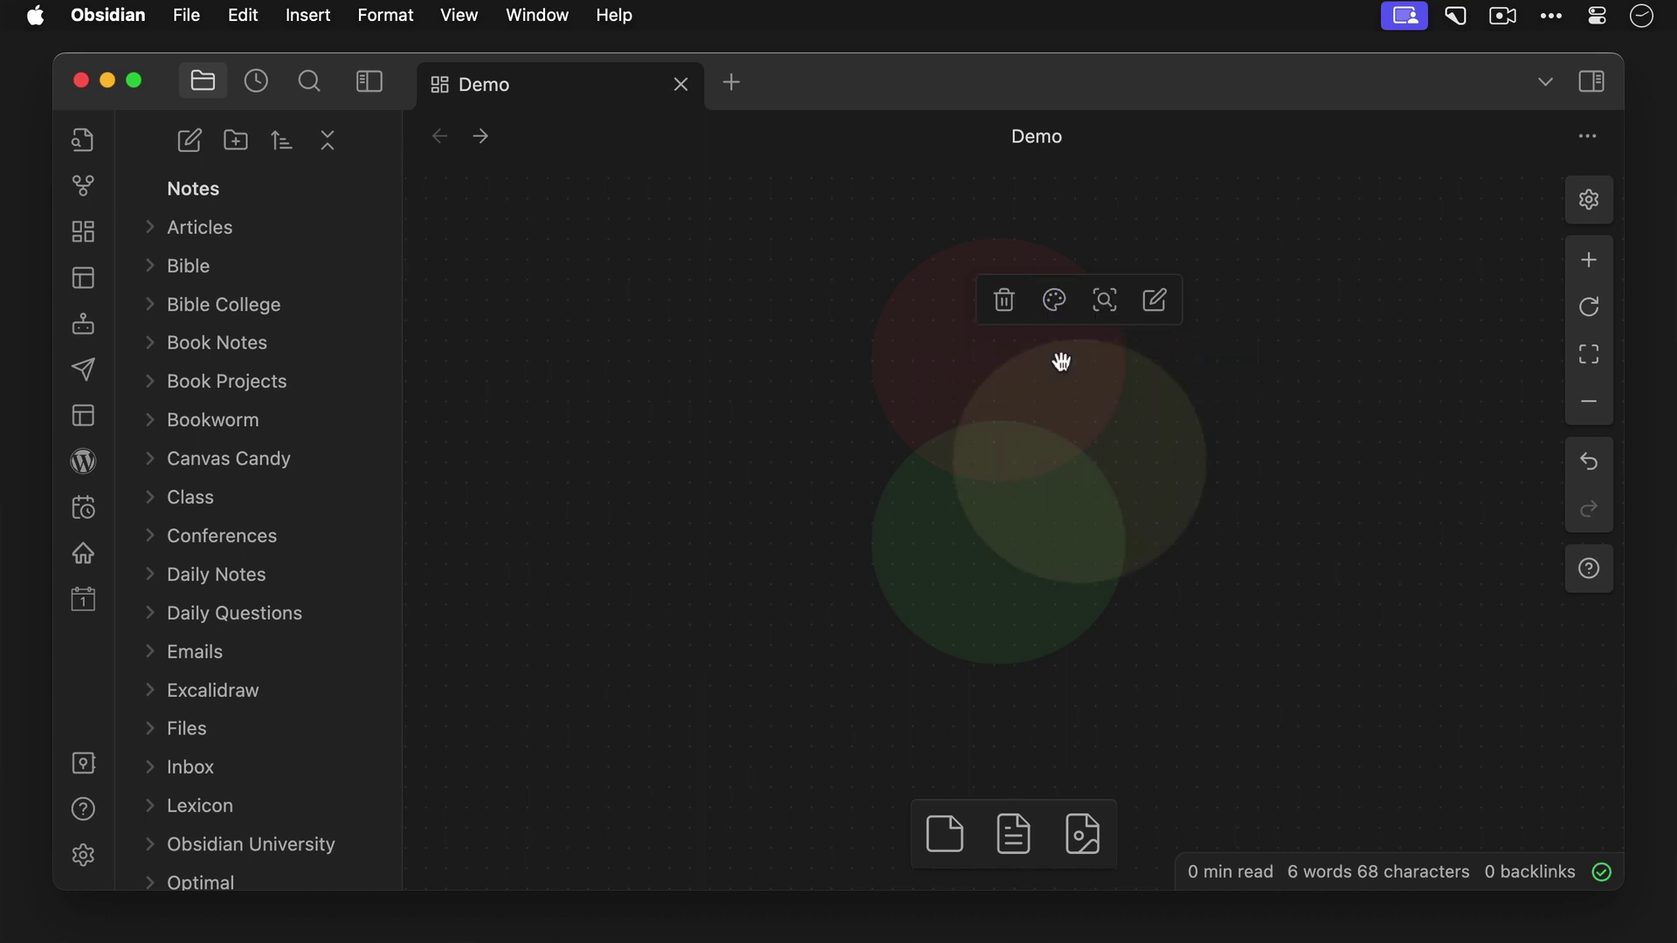
key("super+c")
key("super+v")
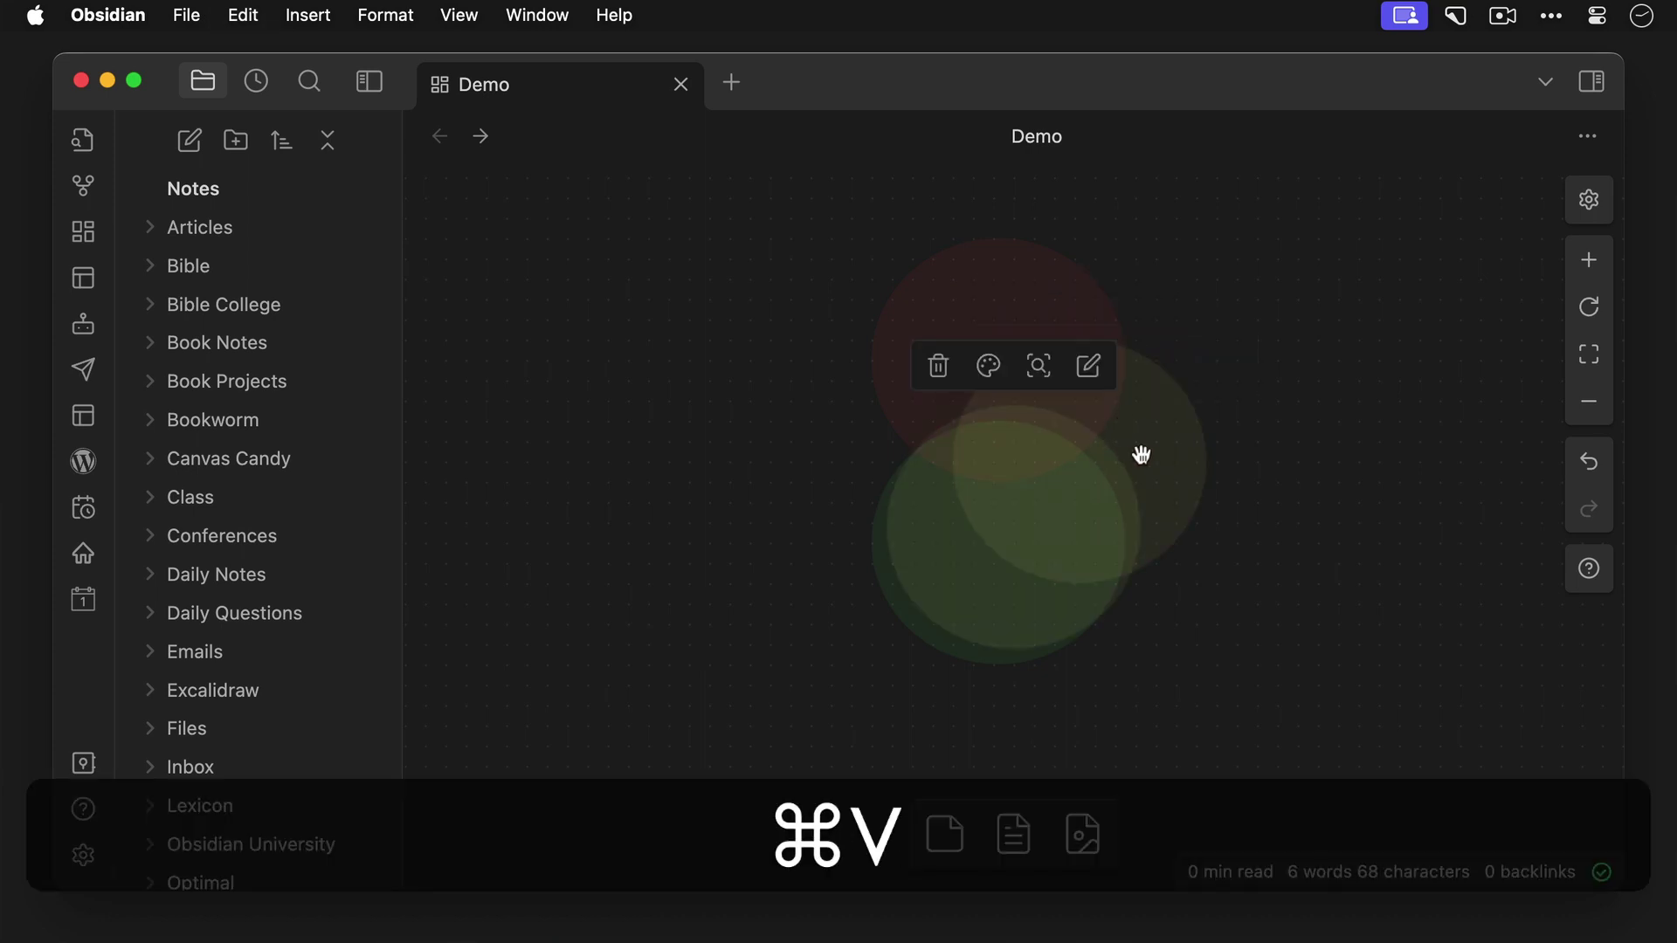
left_click_drag(1059, 561, 958, 506)
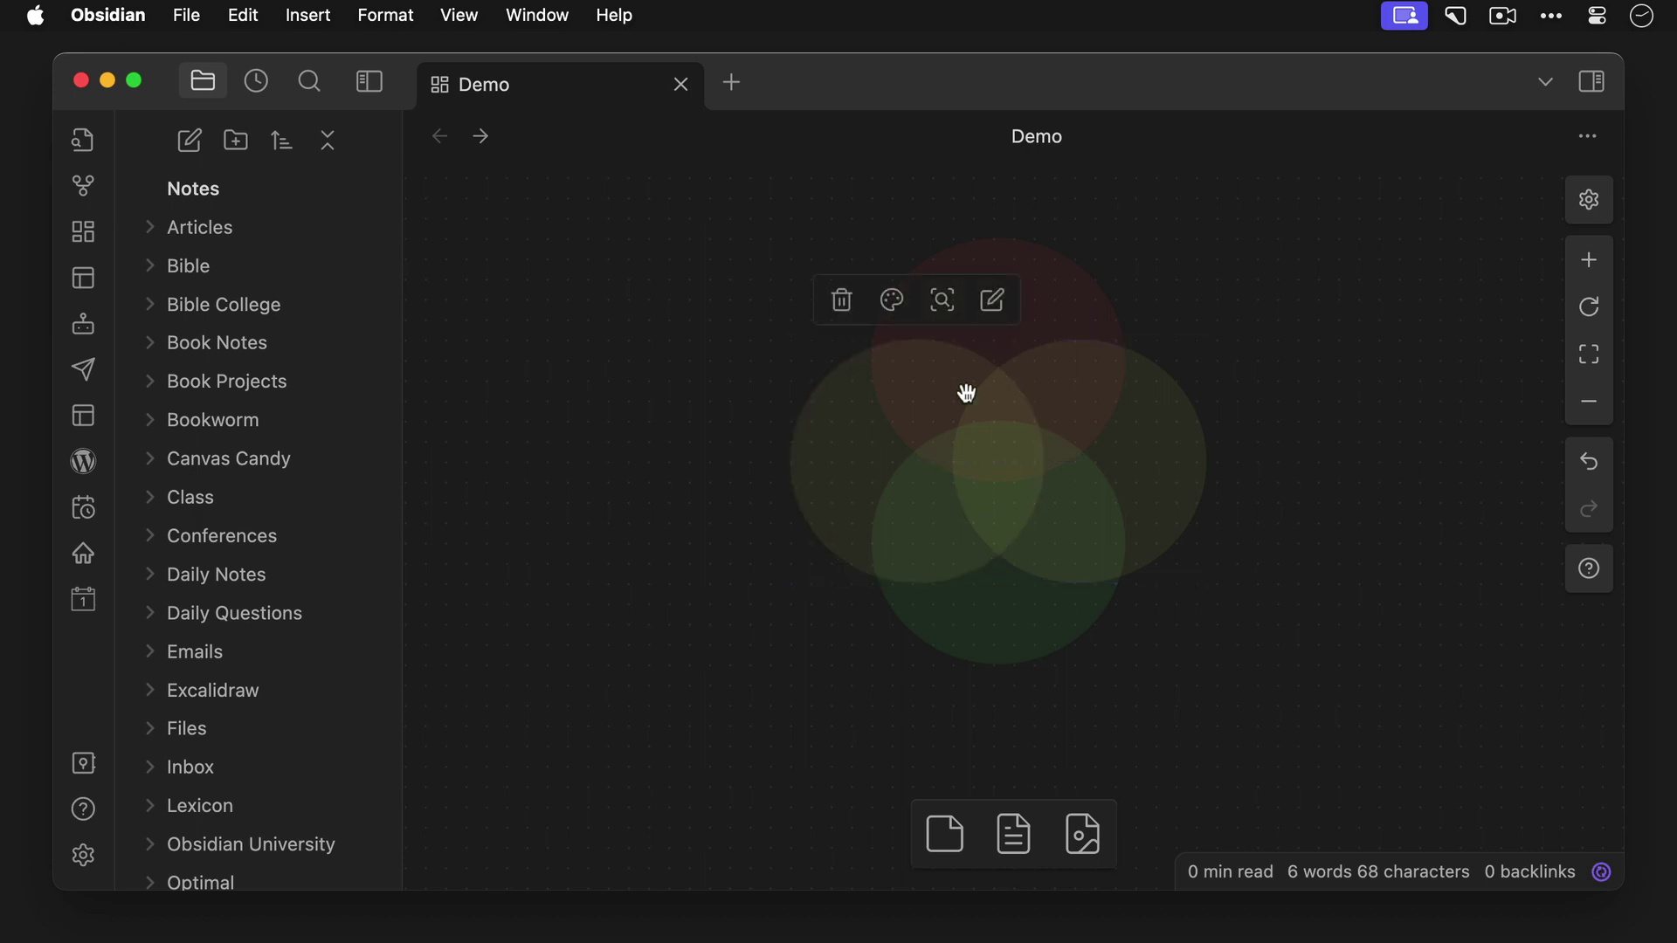
left_click(892, 302)
left_click(975, 364)
Add a 'What you love' card with cssclasses cc-card-transparent.
left_click(946, 824)
type("---")
key("Return")
type("cssclasse")
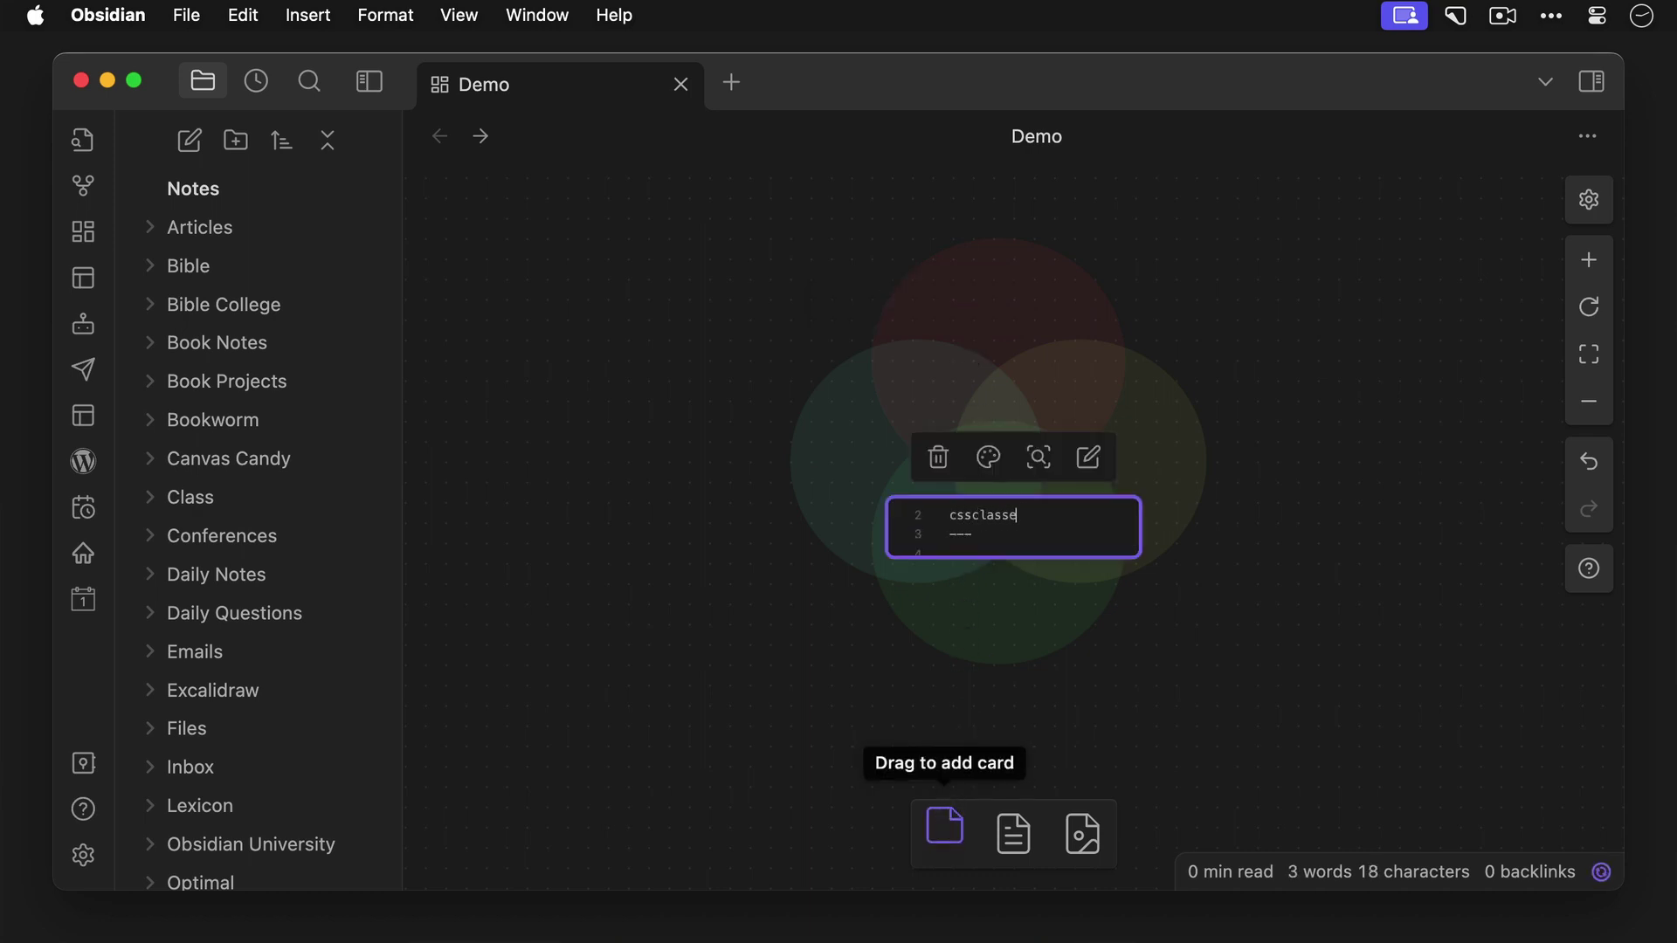
type("s: cc-card-transpare")
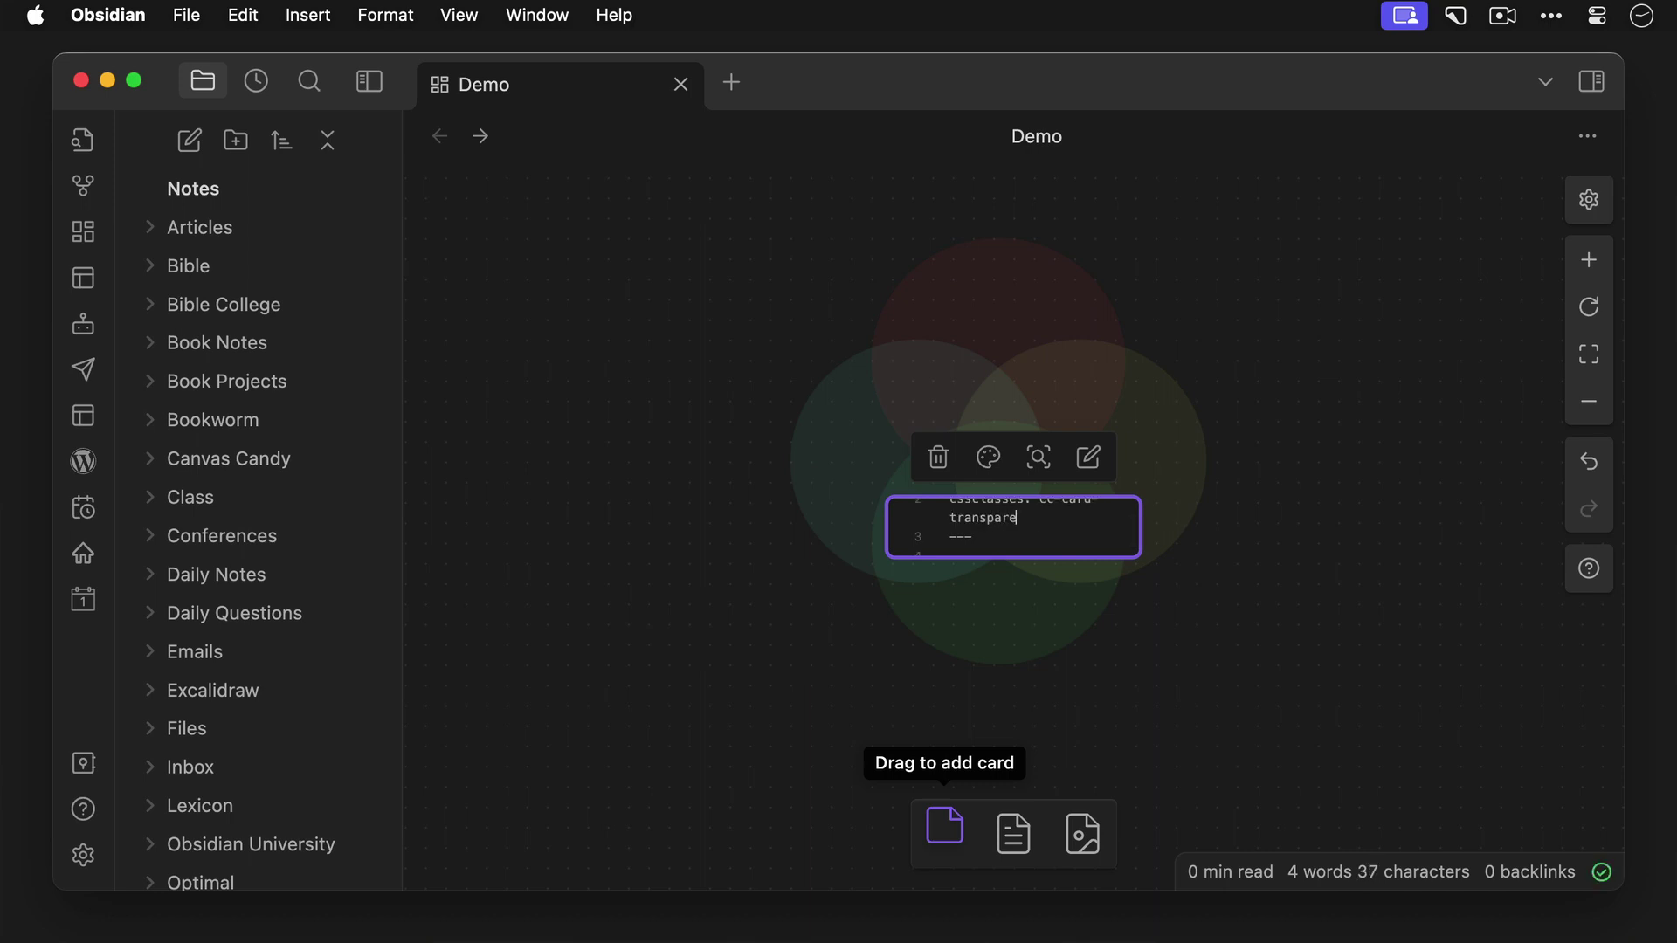
type("ntWhat you love")
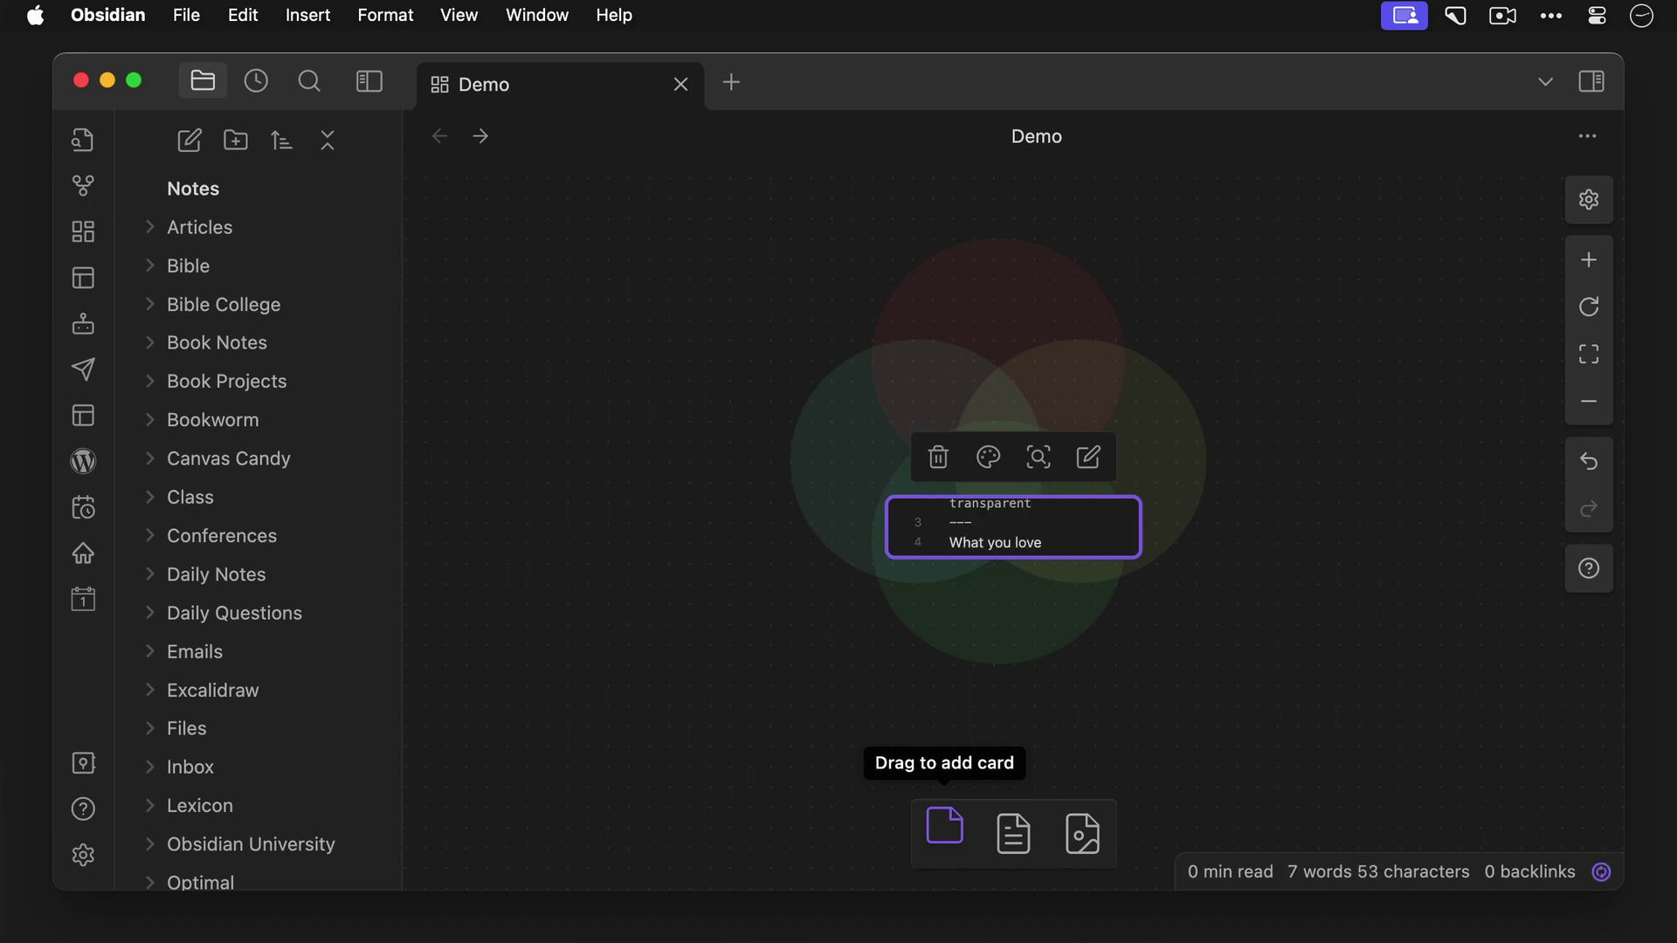
Append cc-border-none to the What you love card and move it onto the top circle.
left_click(1211, 774)
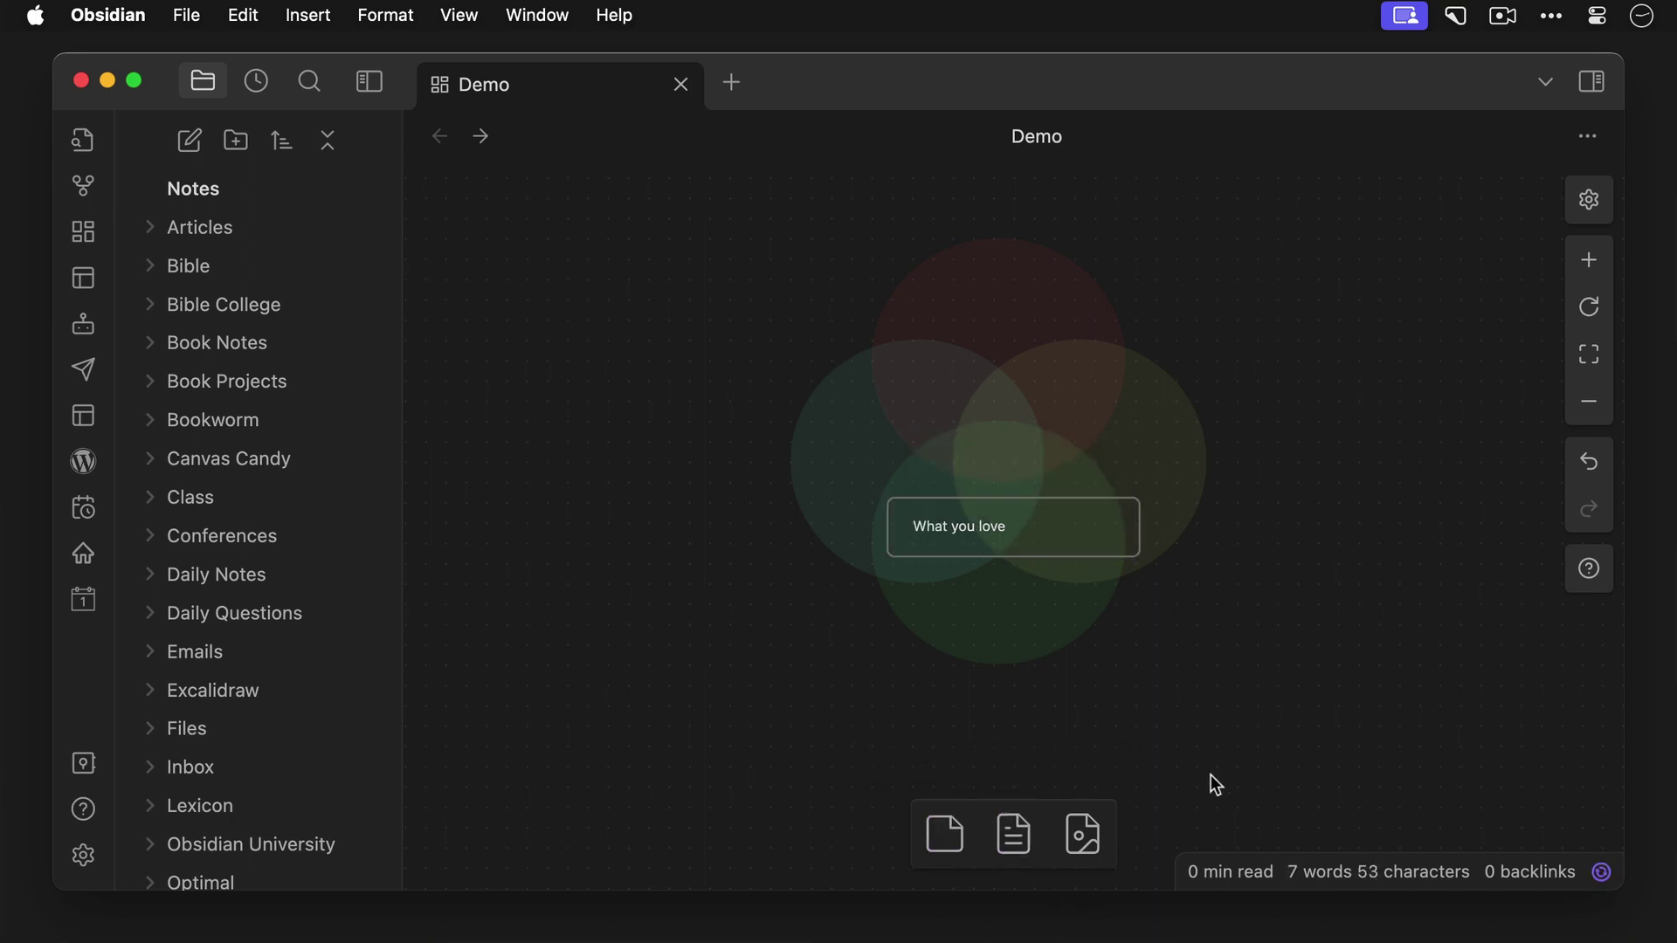
left_click(1092, 524)
left_click(1090, 458)
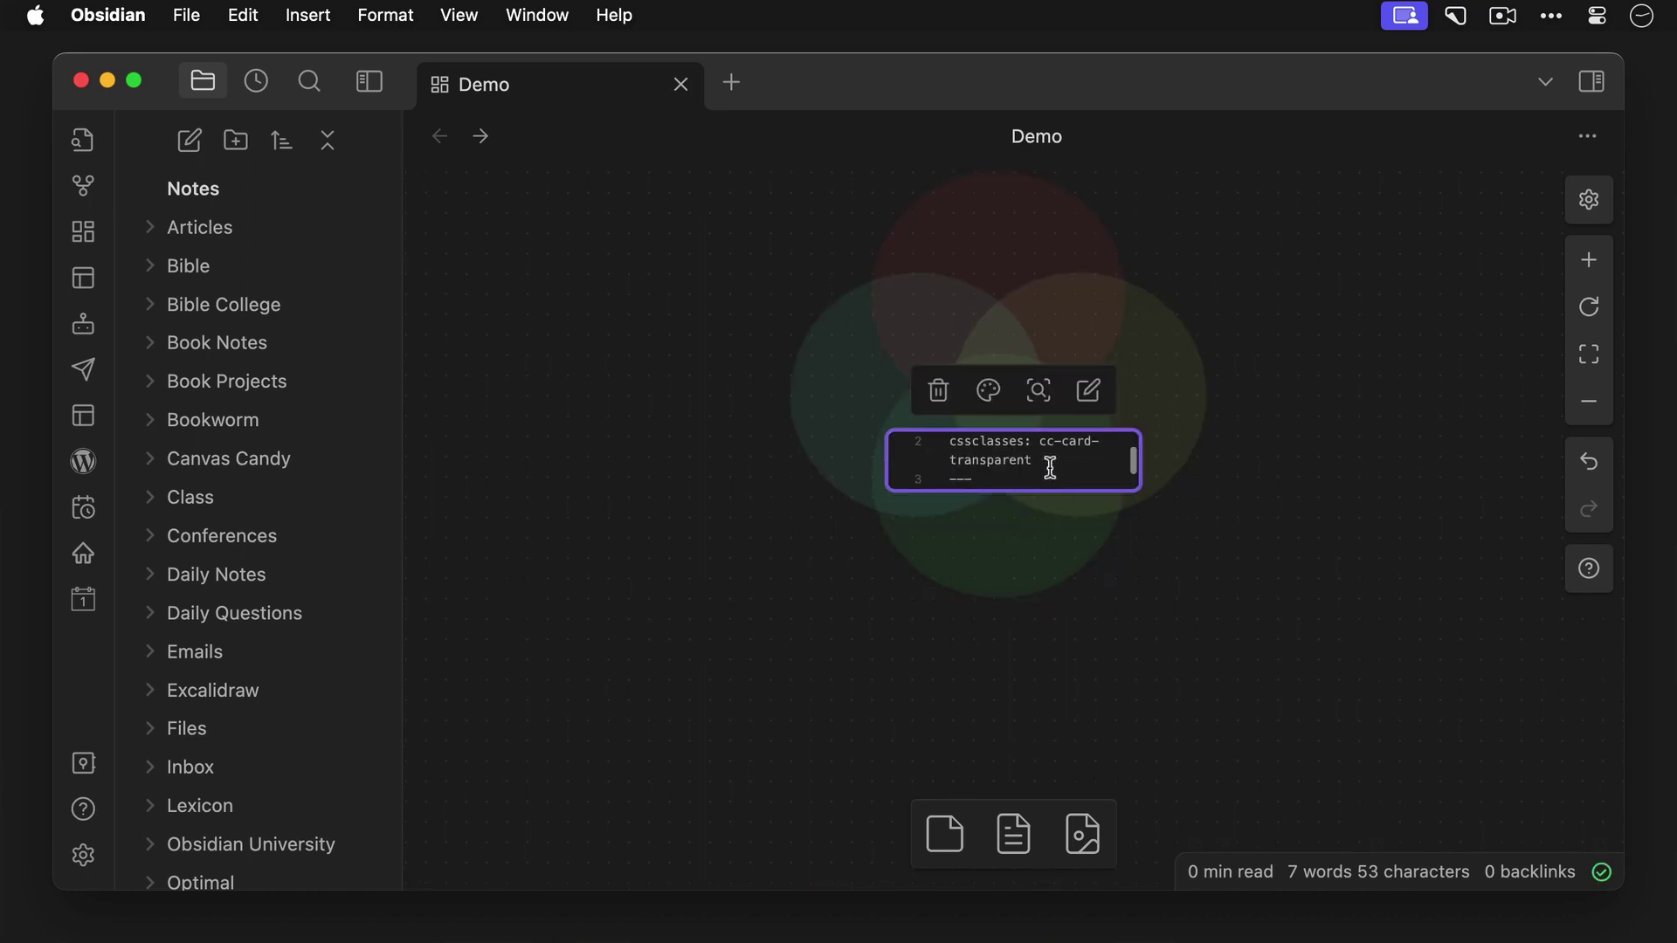
type(", cc-border-none")
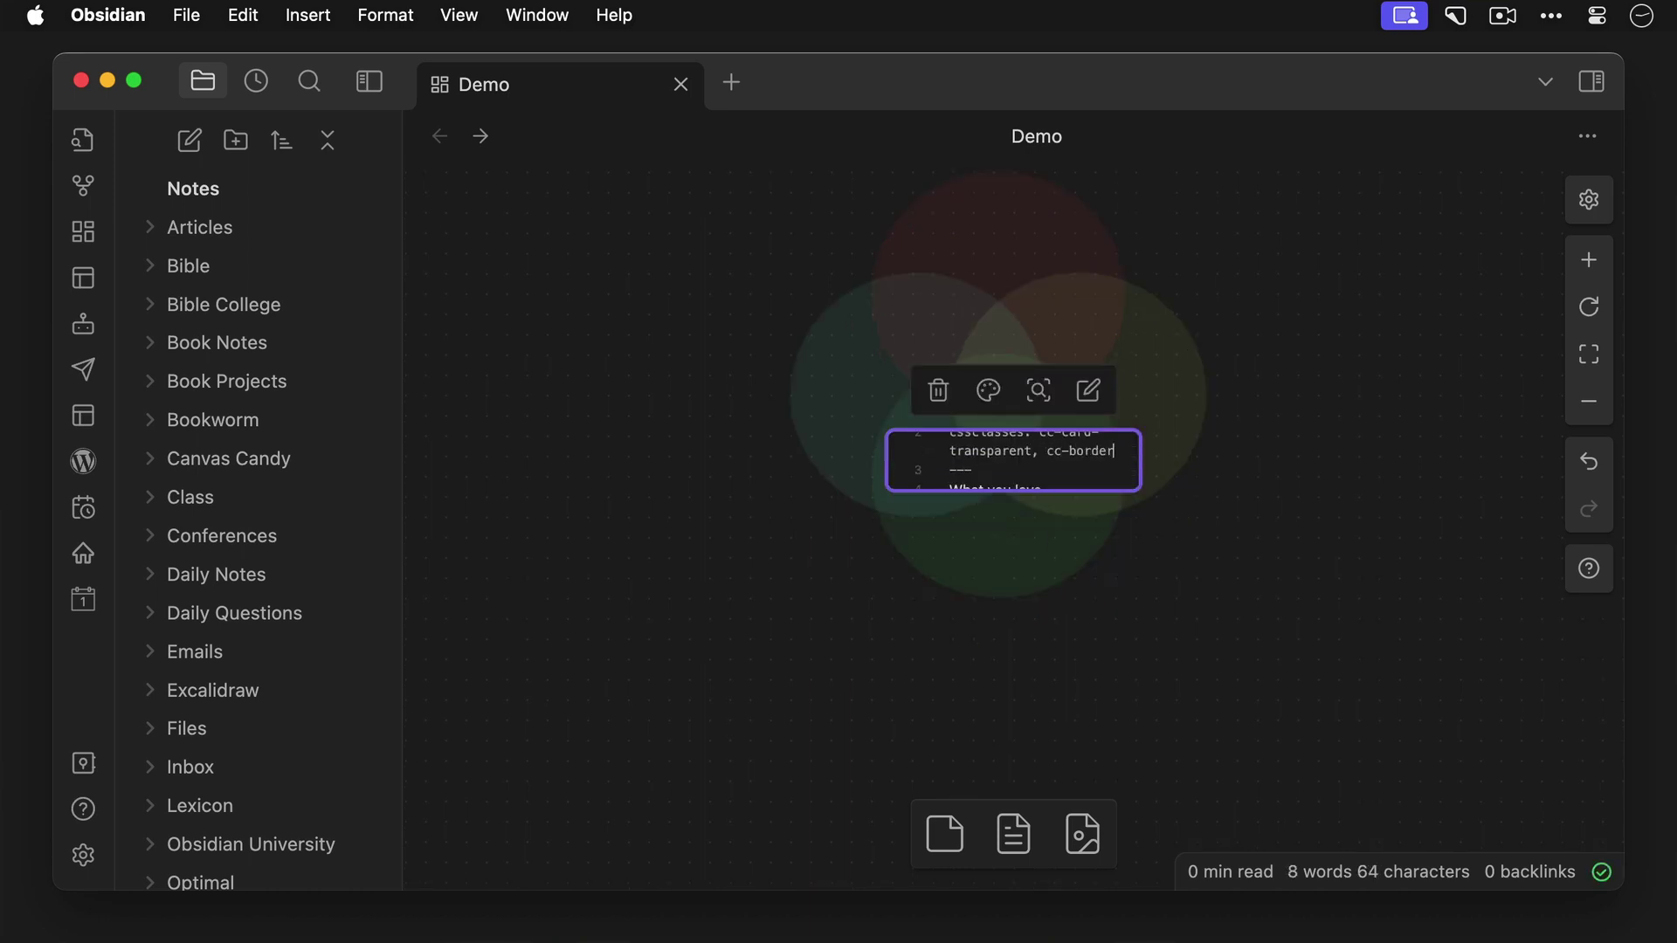
left_click(1189, 564)
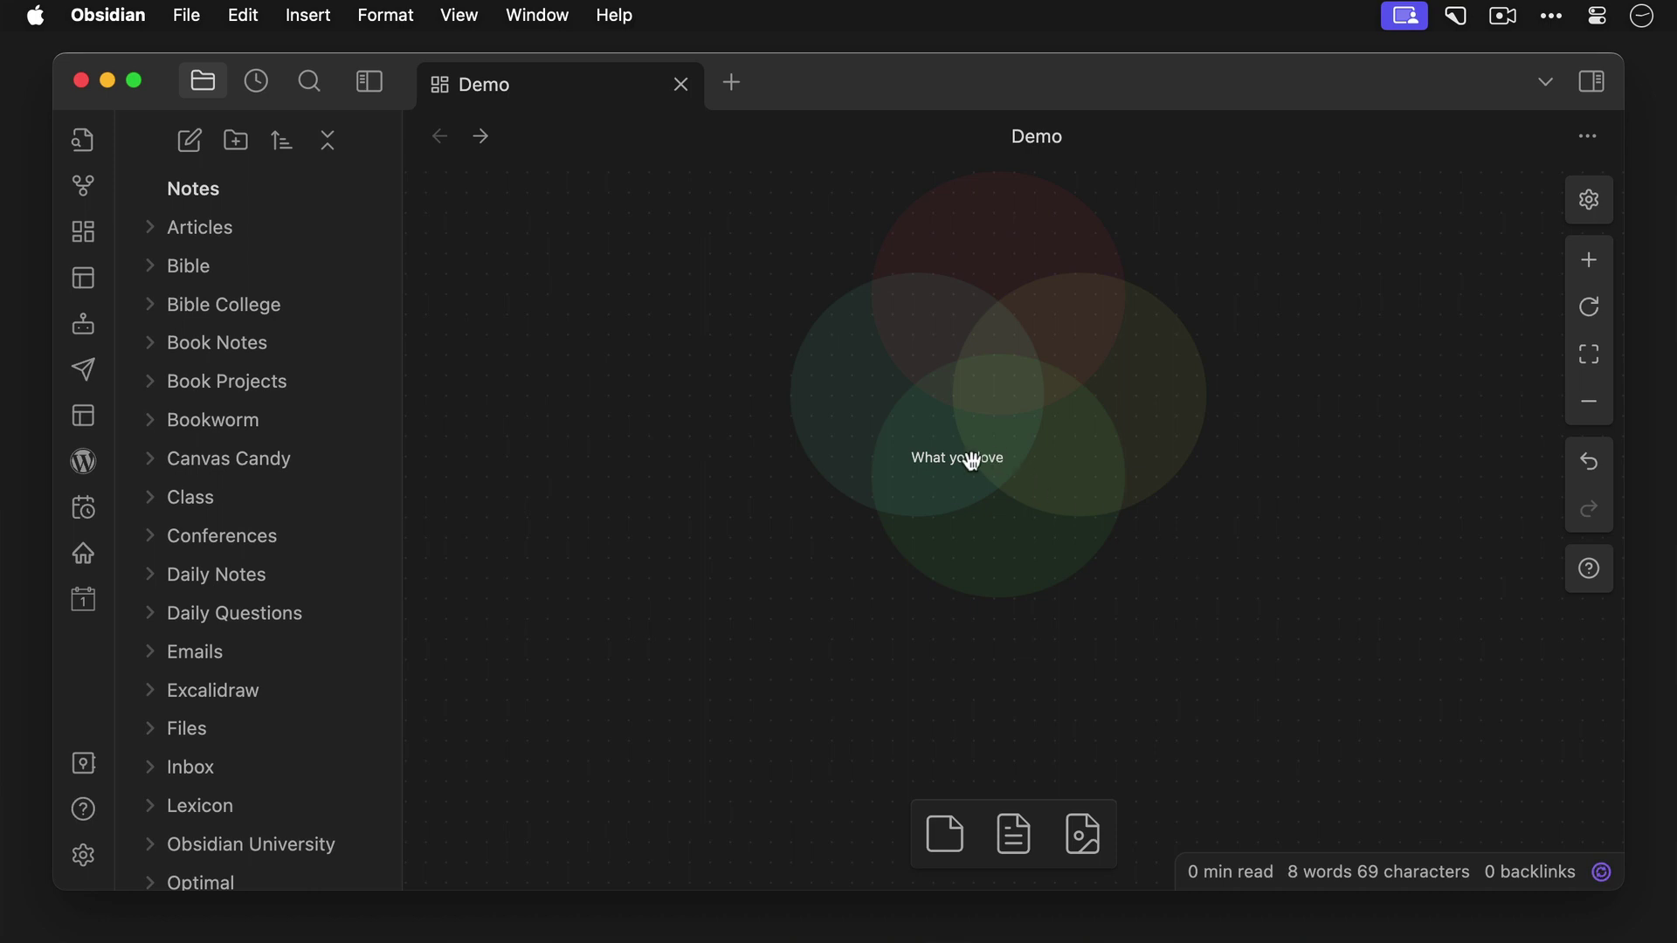
left_click_drag(959, 461, 1013, 232)
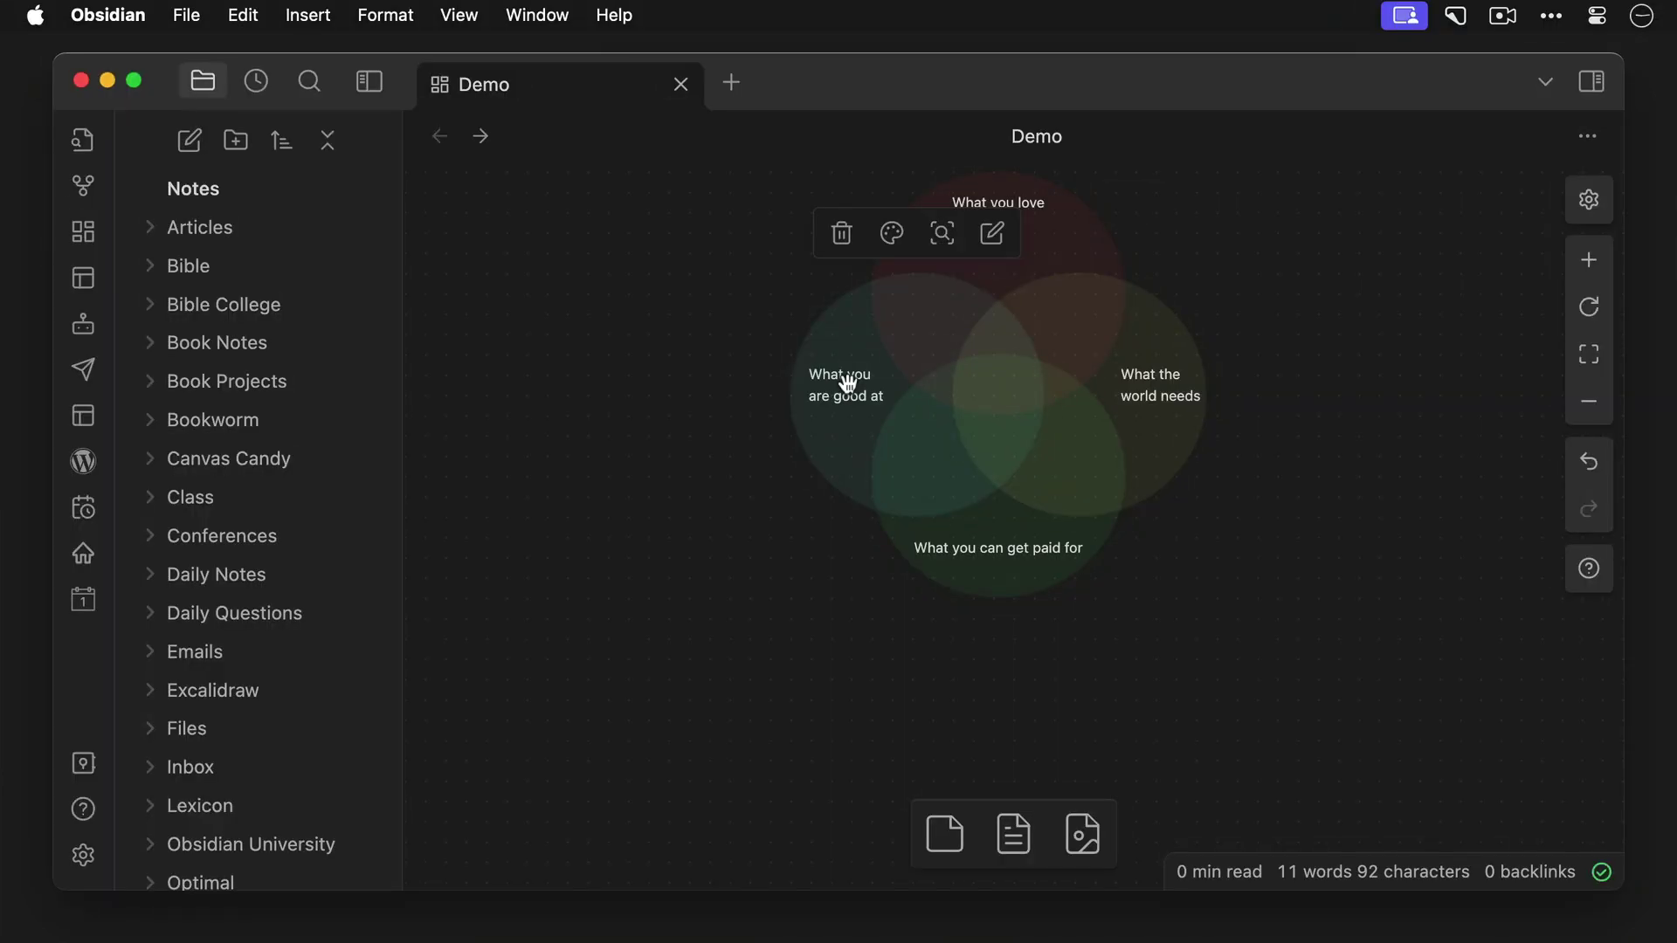
Change the duplicate label's text to '### Ikigai' and move it to the Venn centre.
left_click(854, 378)
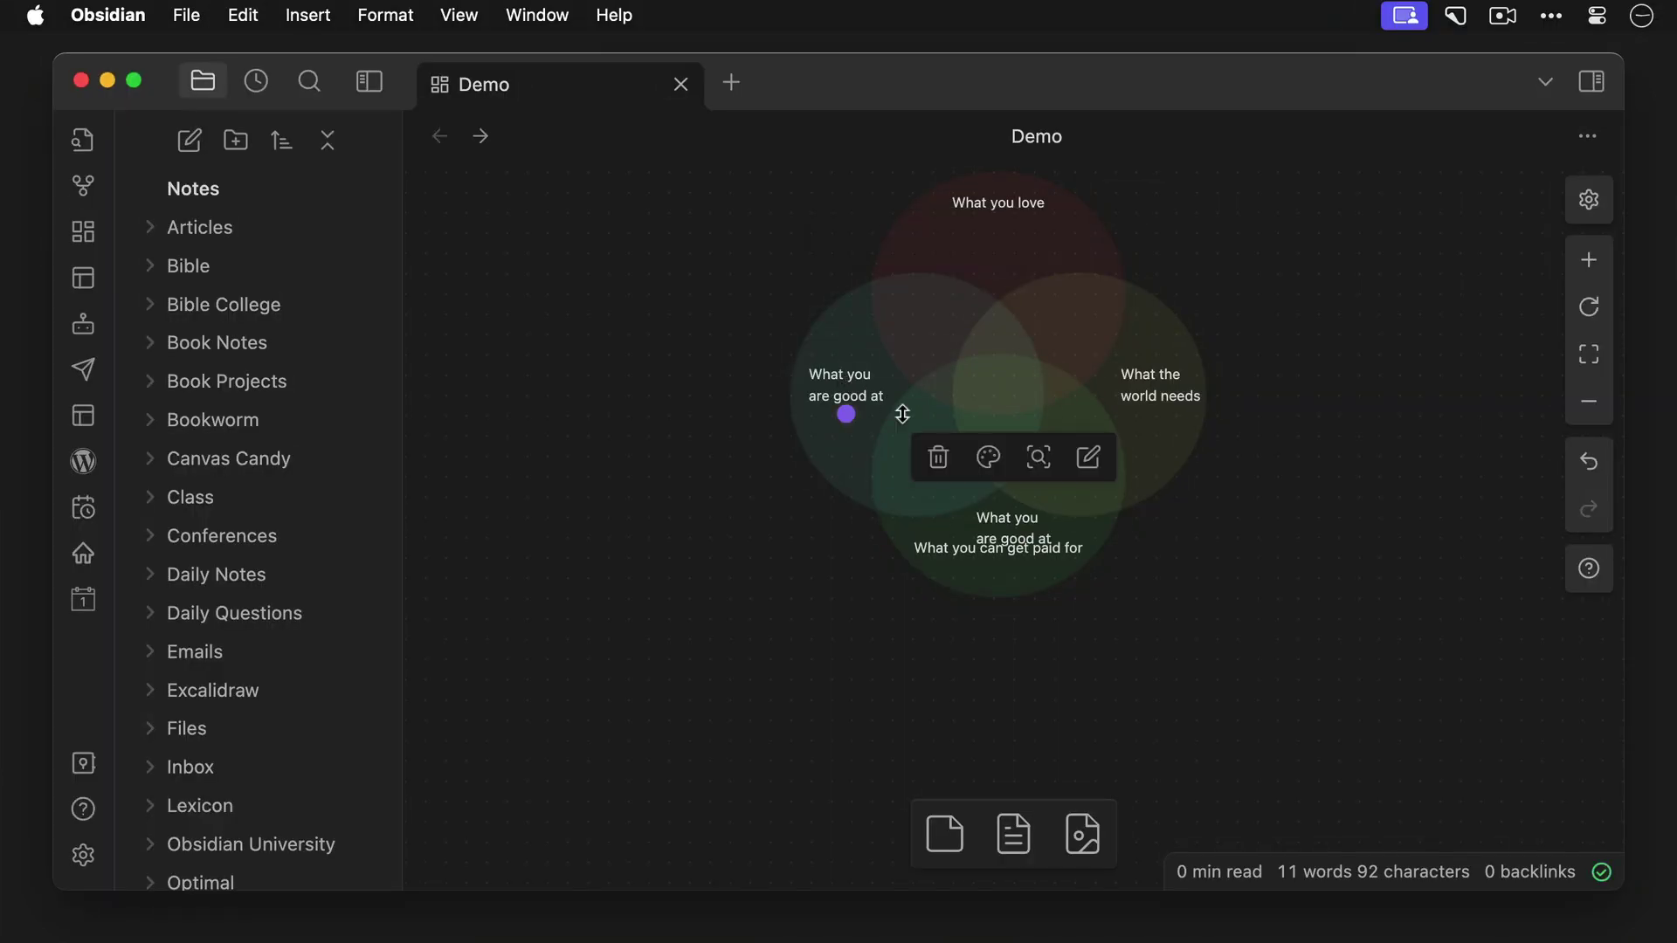
double_click(1011, 539)
scroll(1010, 540, "down", 2)
left_click_drag(949, 537, 1109, 550)
type("### Ikigai")
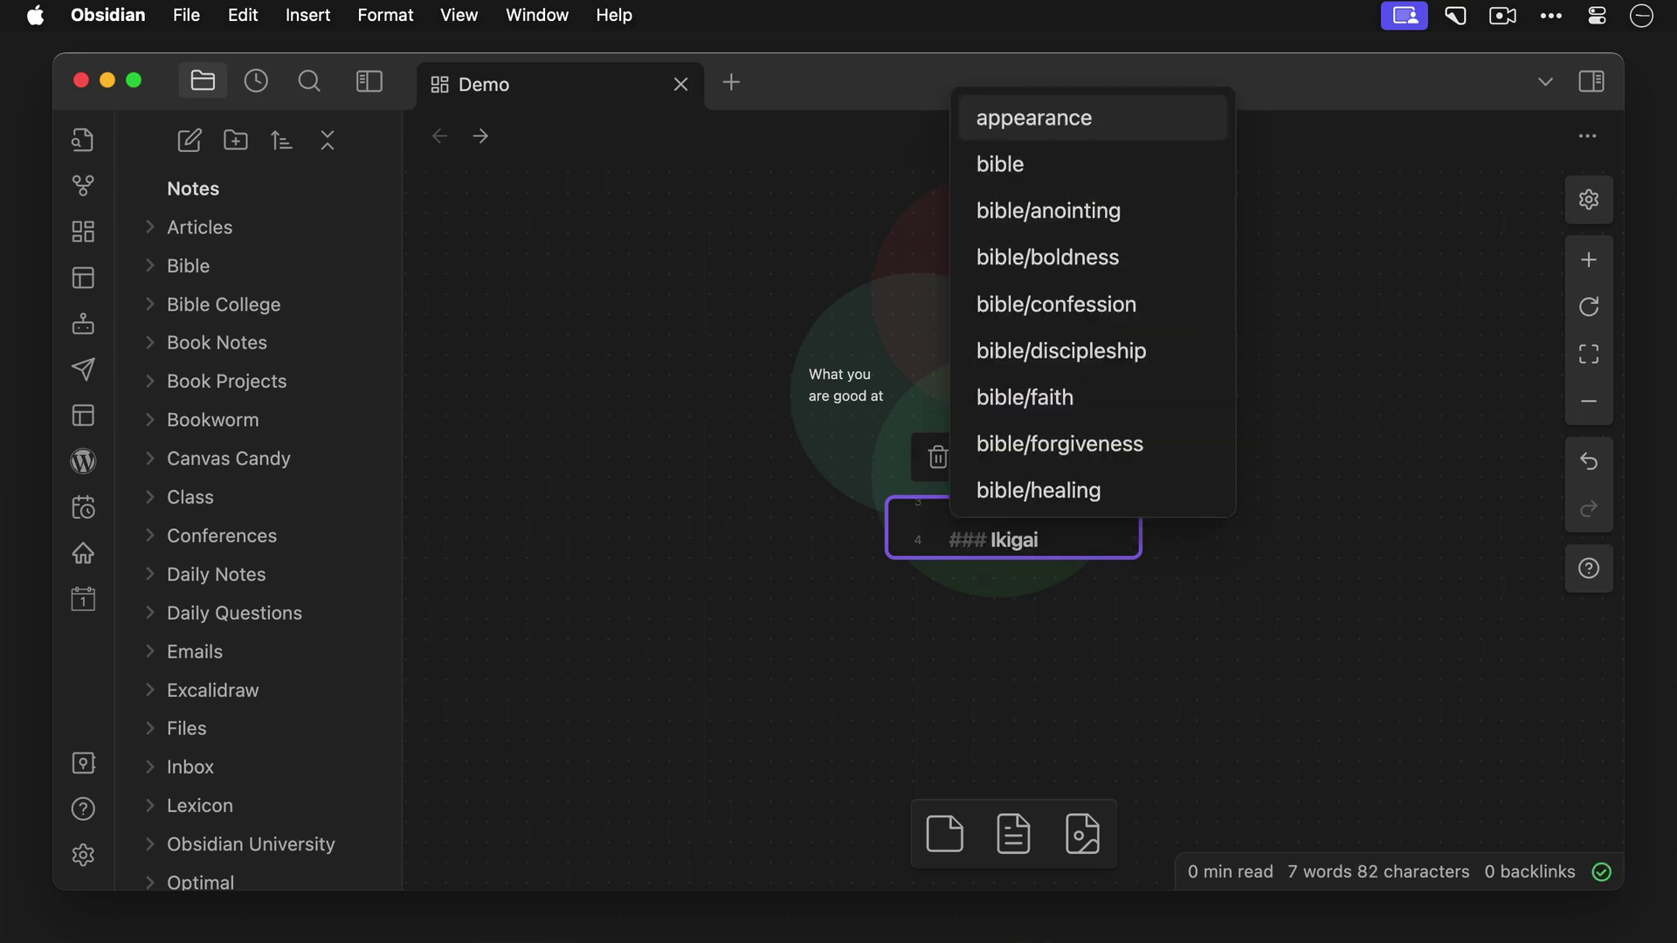
left_click(1221, 663)
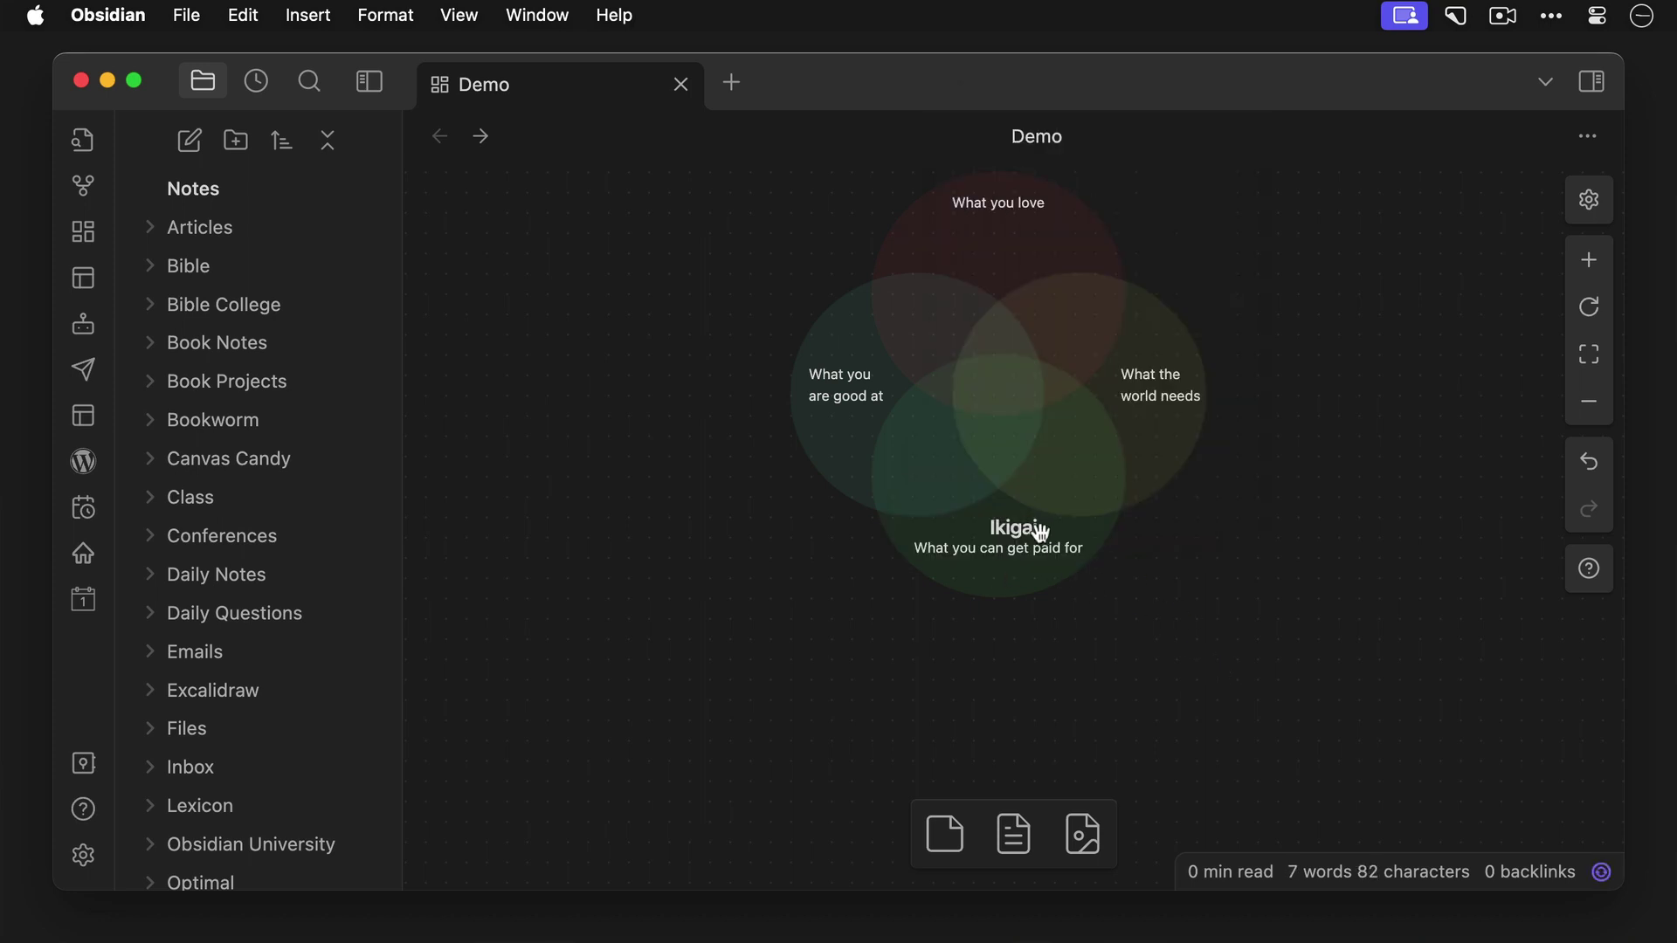
left_click_drag(1014, 532, 1016, 395)
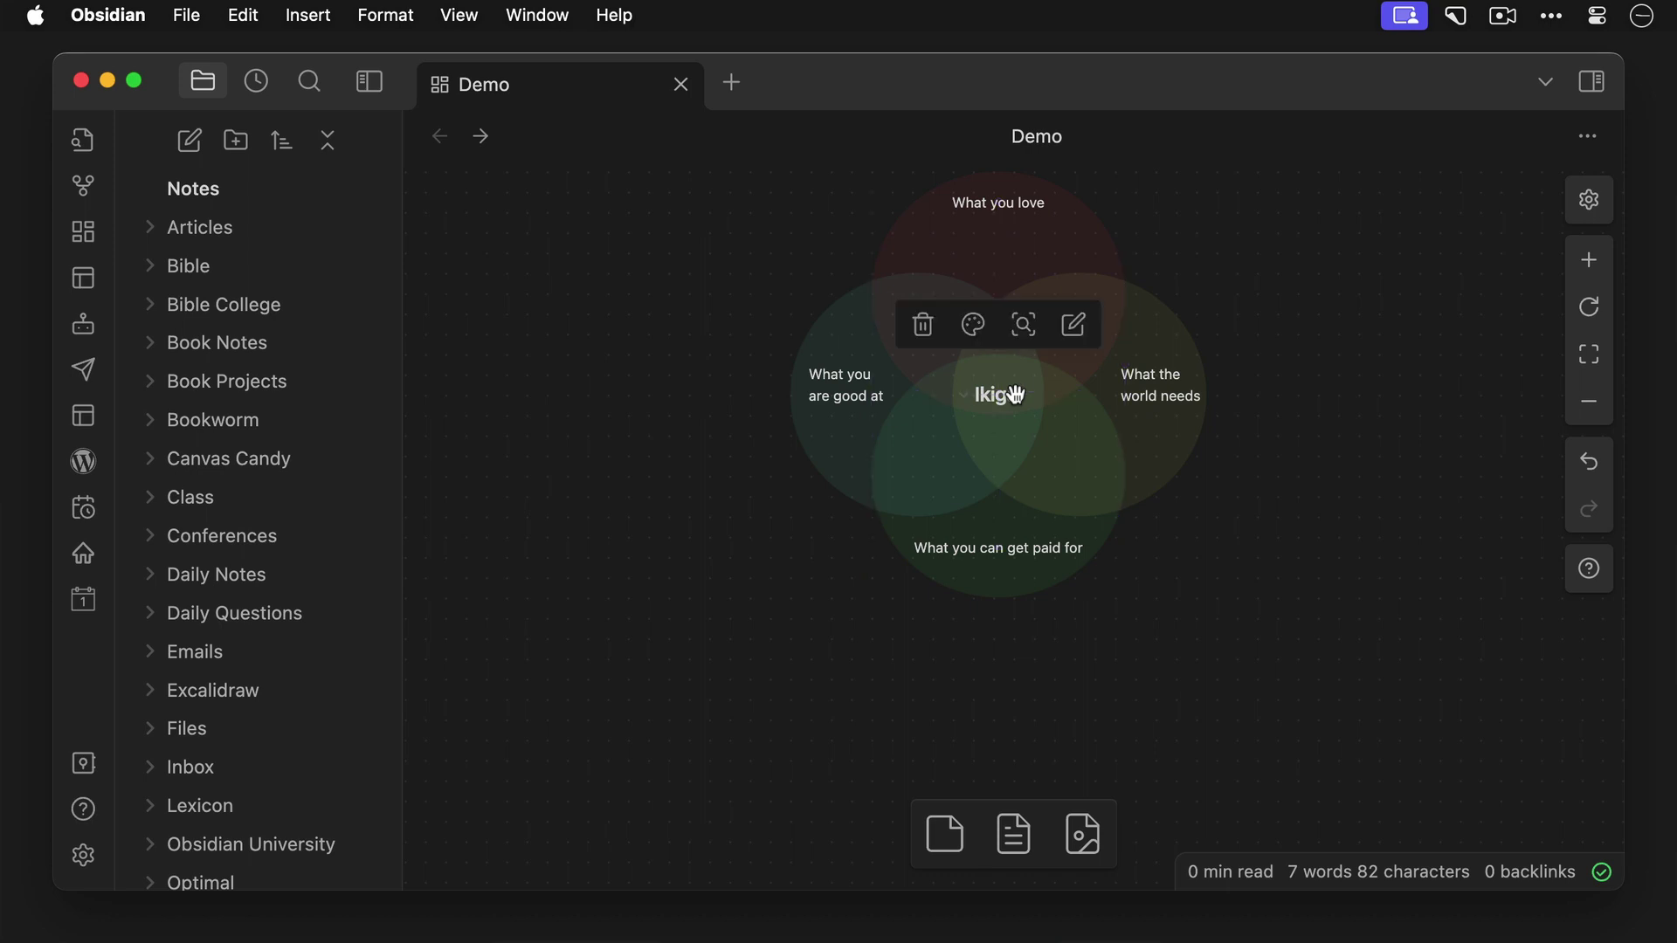
Nudge the bottom circle slightly downward.
left_click(1193, 504)
left_click(1030, 593)
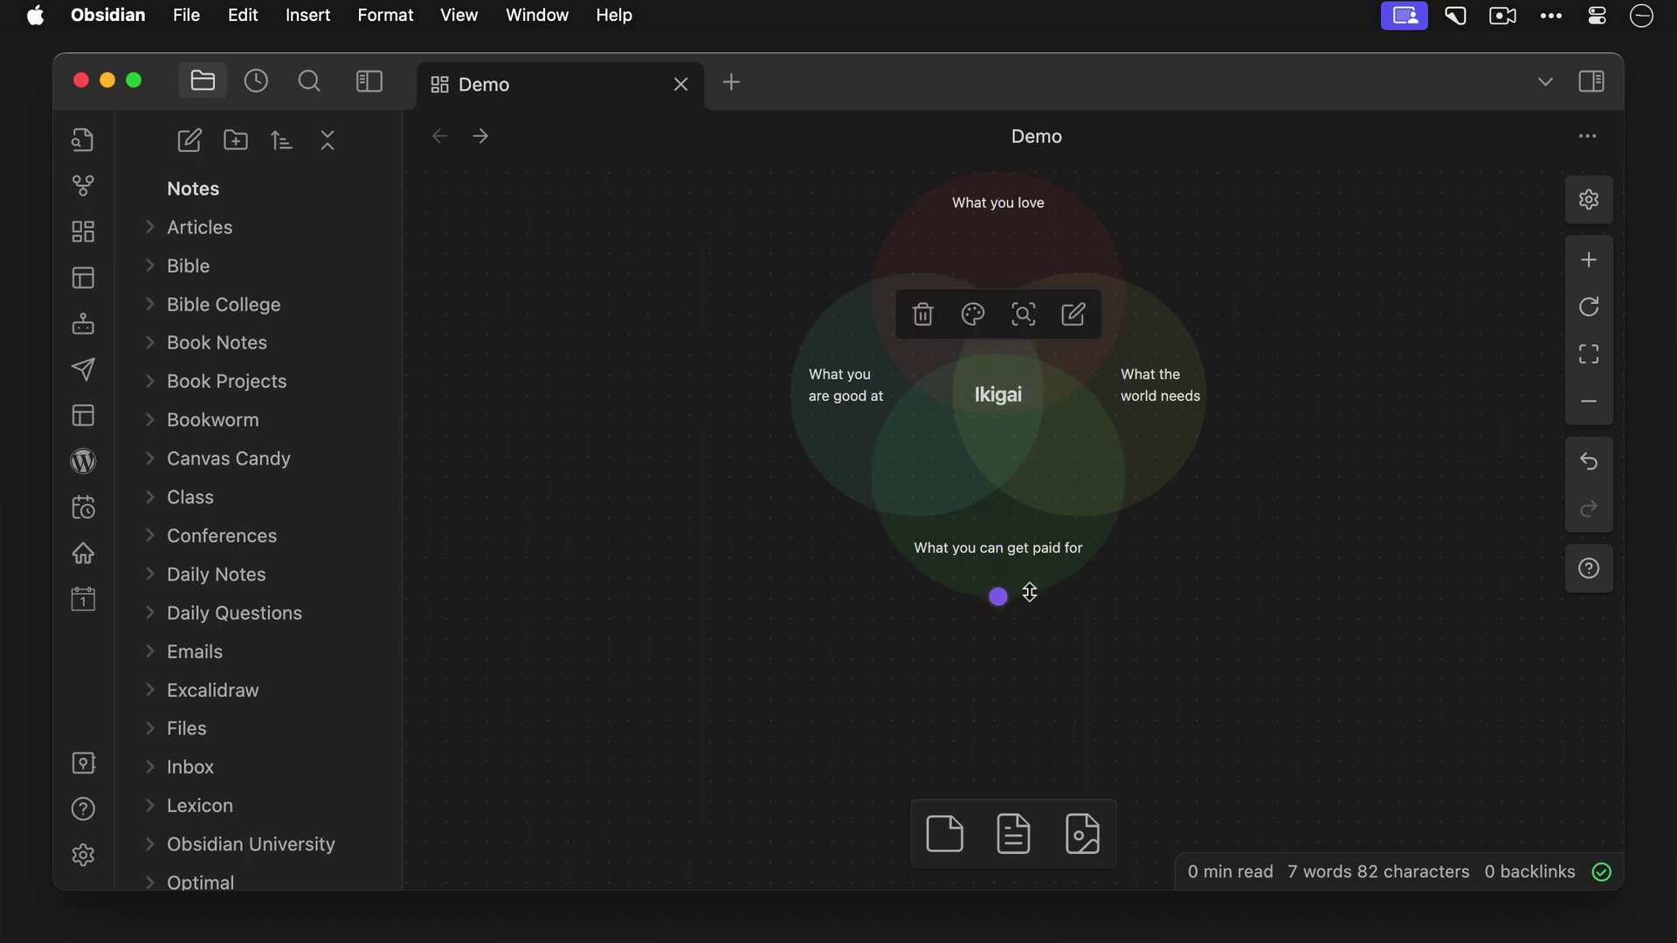
left_click_drag(1030, 593, 1029, 591)
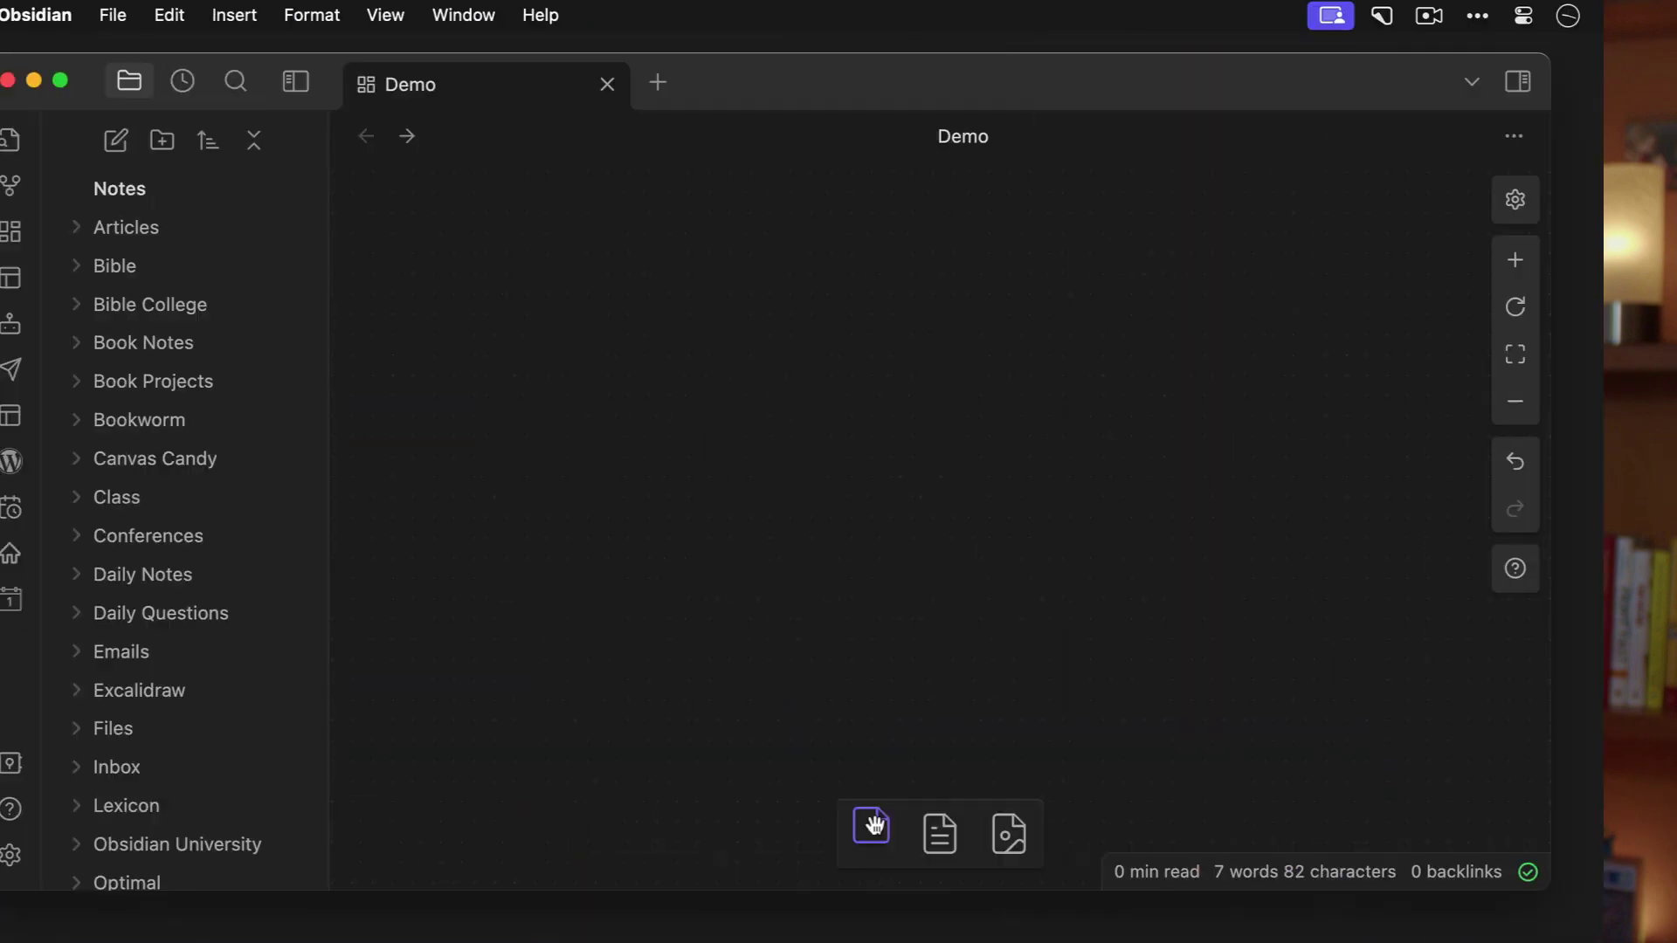
Add a new card with frontmatter cssclasses: cc-shape-parallelogram-right.
left_click(949, 826)
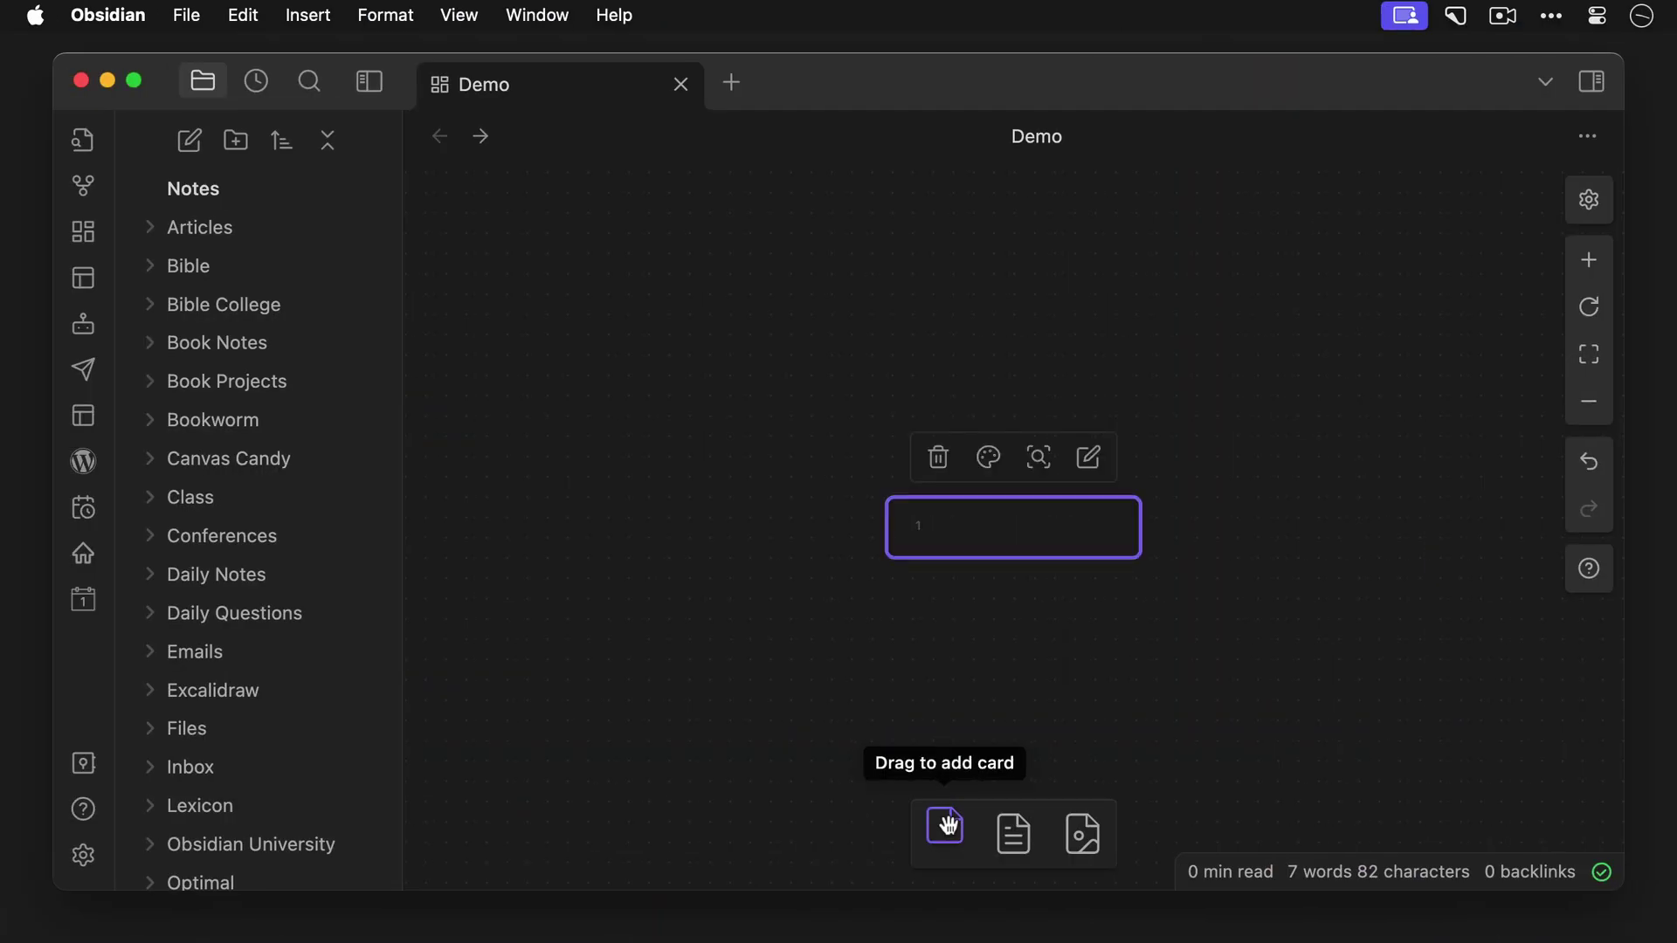
type("---cssclasses: cc-shape-parallelogram-right")
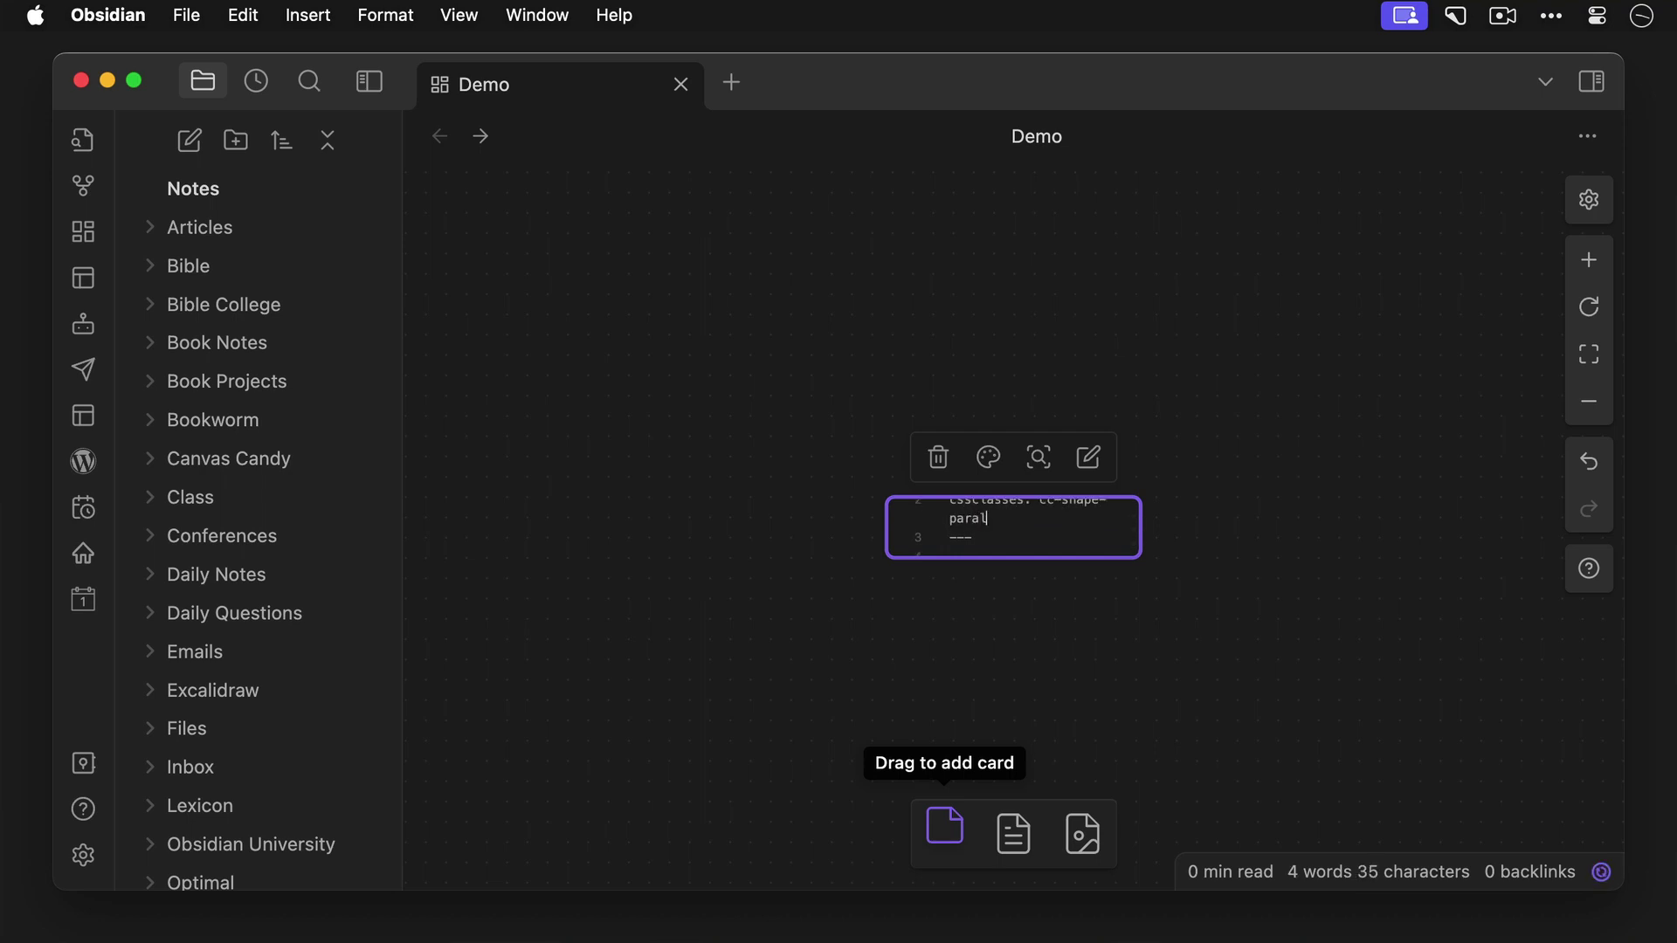
left_click(1132, 728)
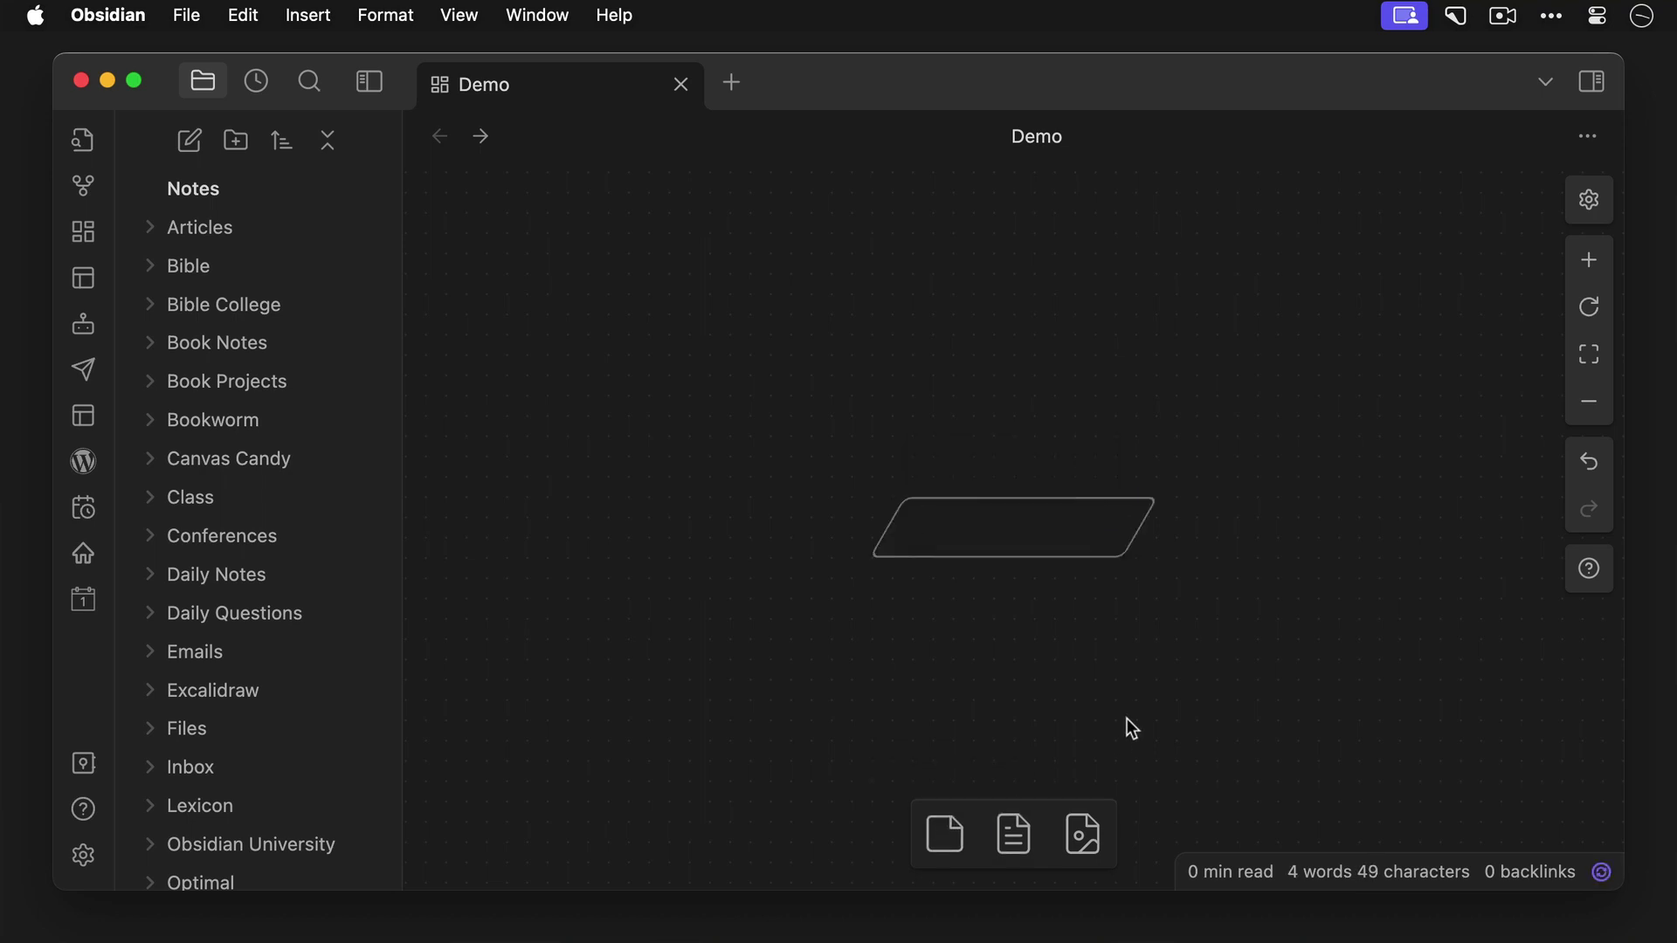
Append cc-card-gradient-135deg to the parallelogram card's classes for a gradient fill.
left_click(977, 524)
left_click(983, 467)
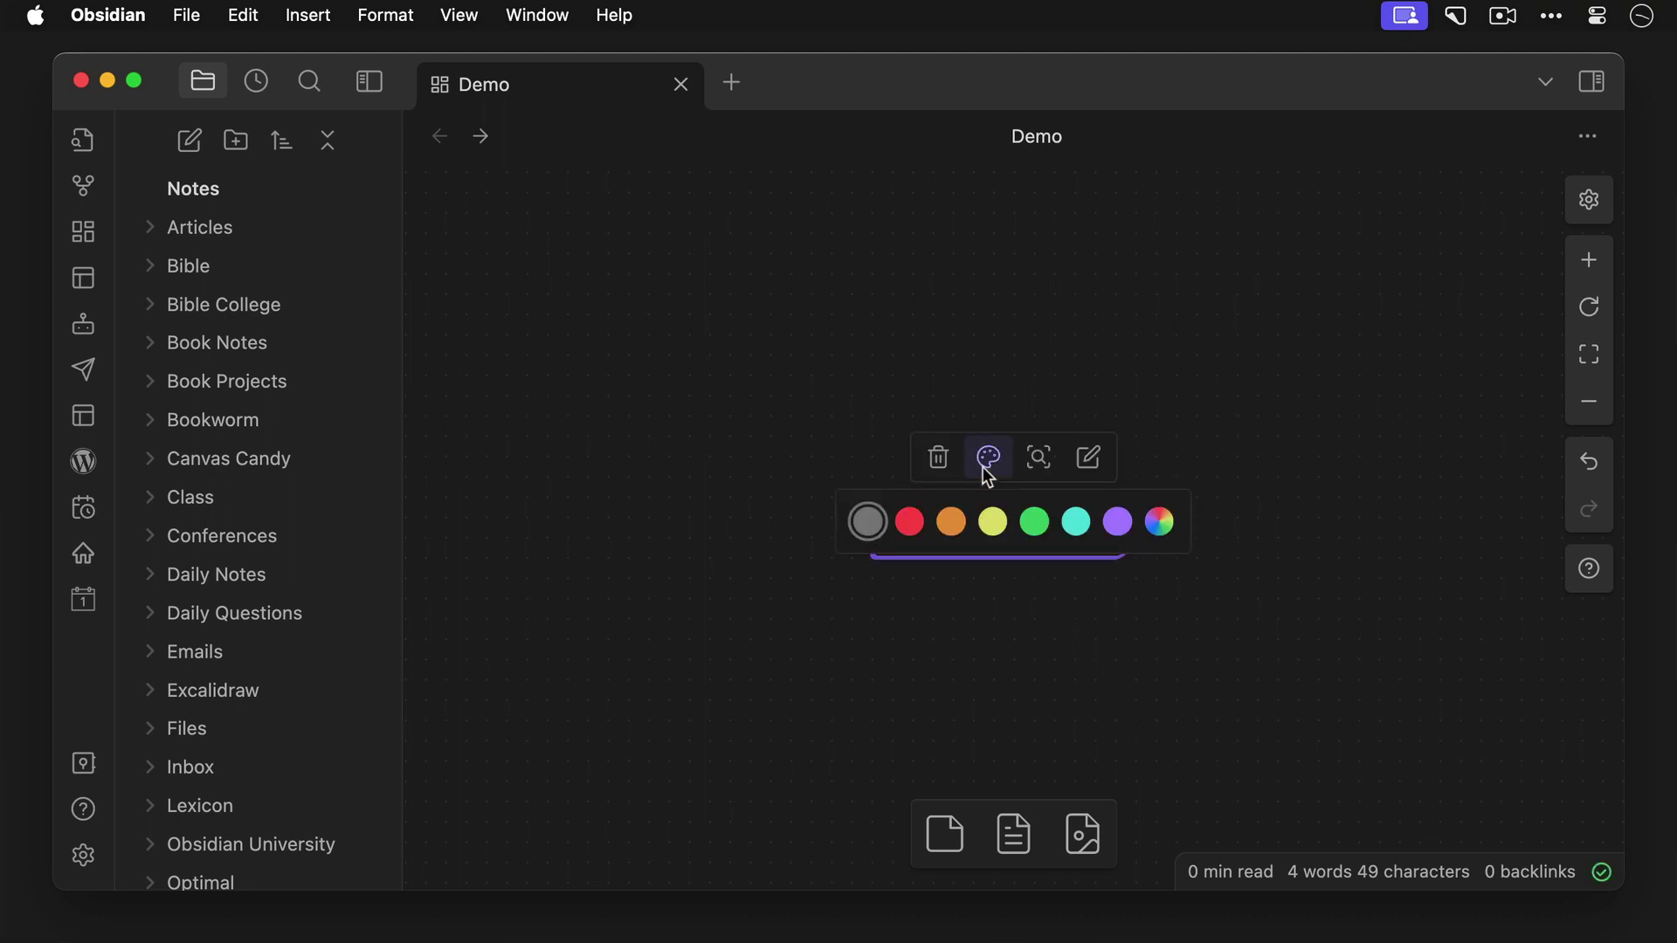
left_click(871, 519)
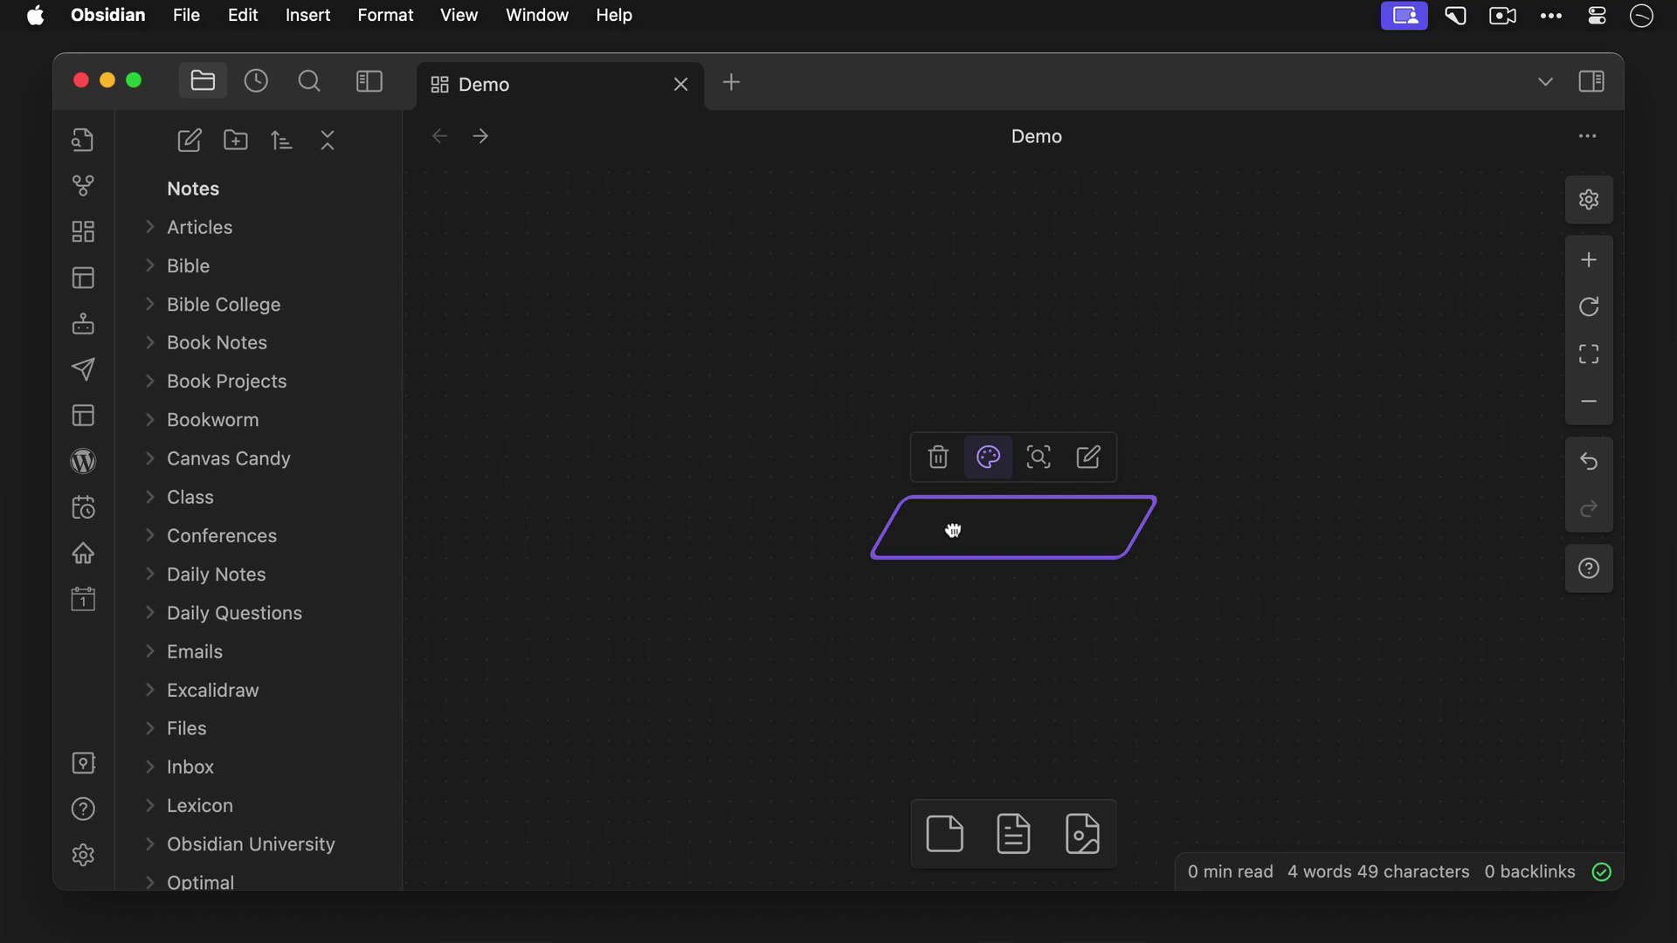
double_click(951, 527)
left_click(1097, 551)
type(", cc-card-gradient-135de")
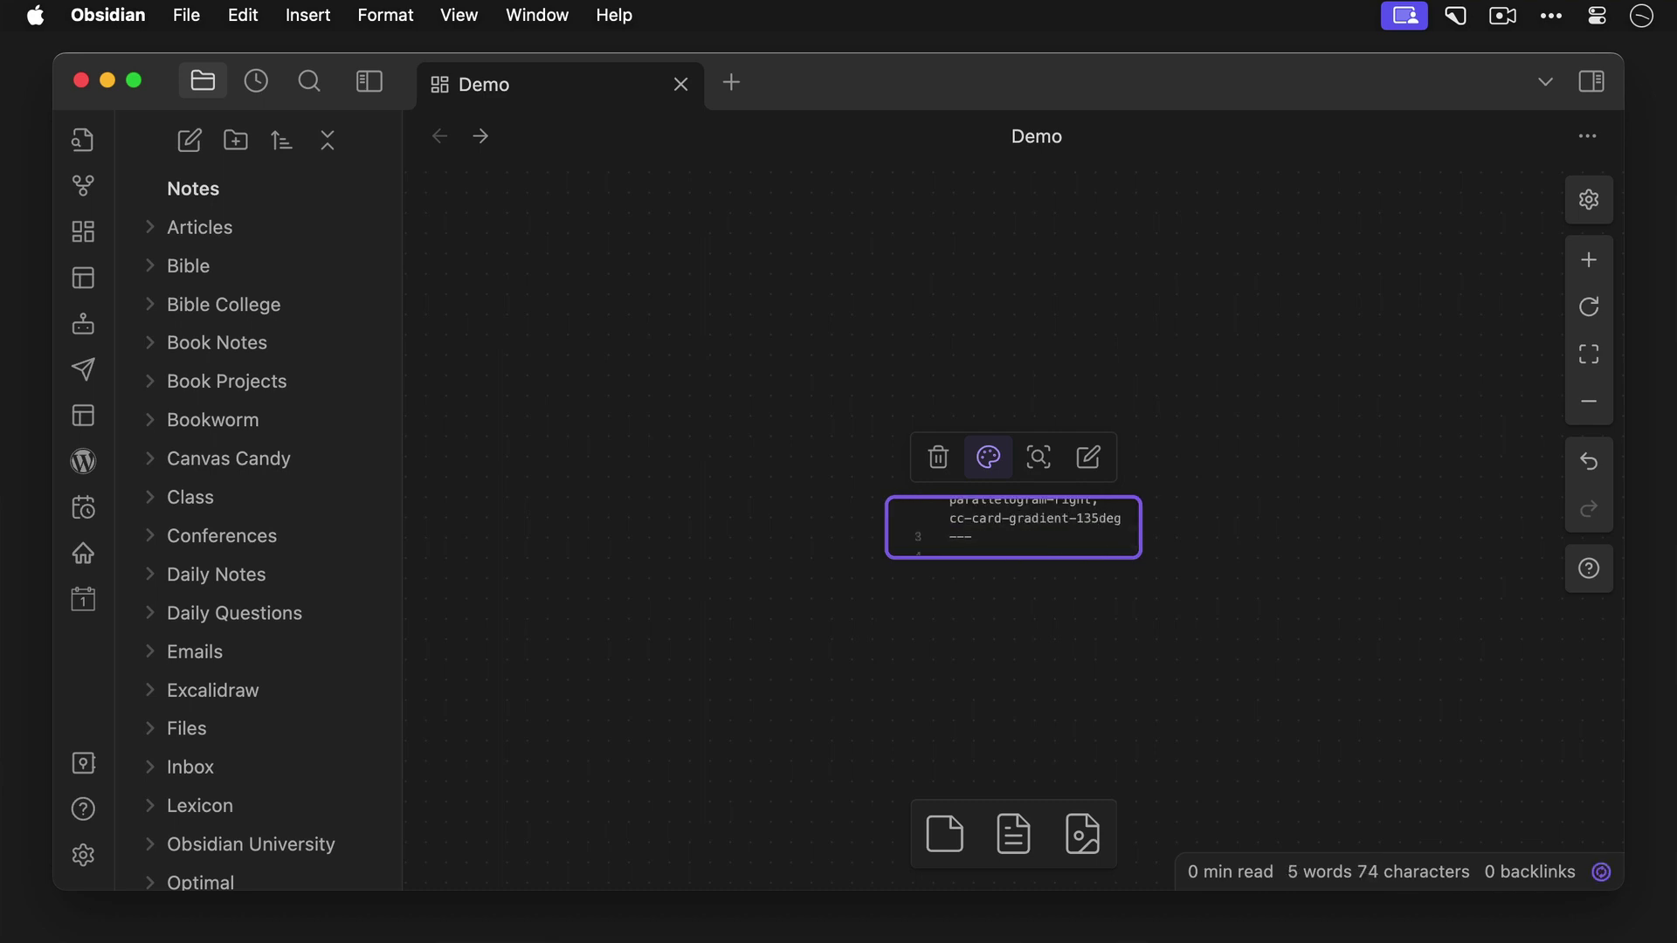
type("g")
left_click(1087, 613)
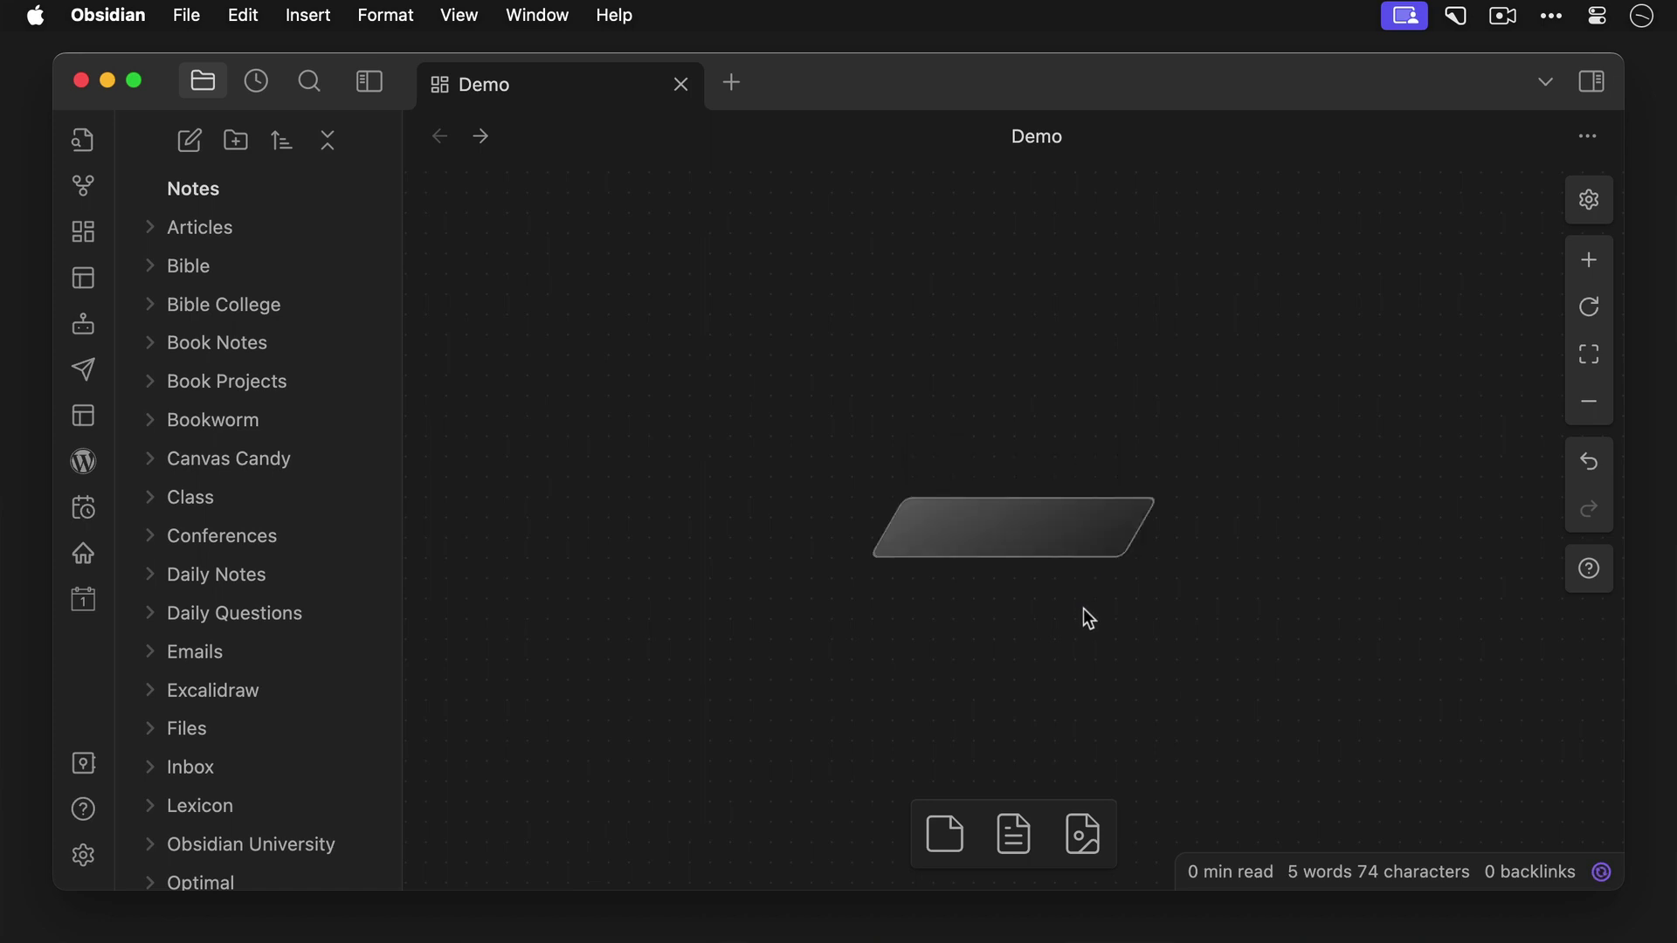
Label the parallelogram 'January 24, 1984' and drag its right edge inward to narrow it.
double_click(1054, 526)
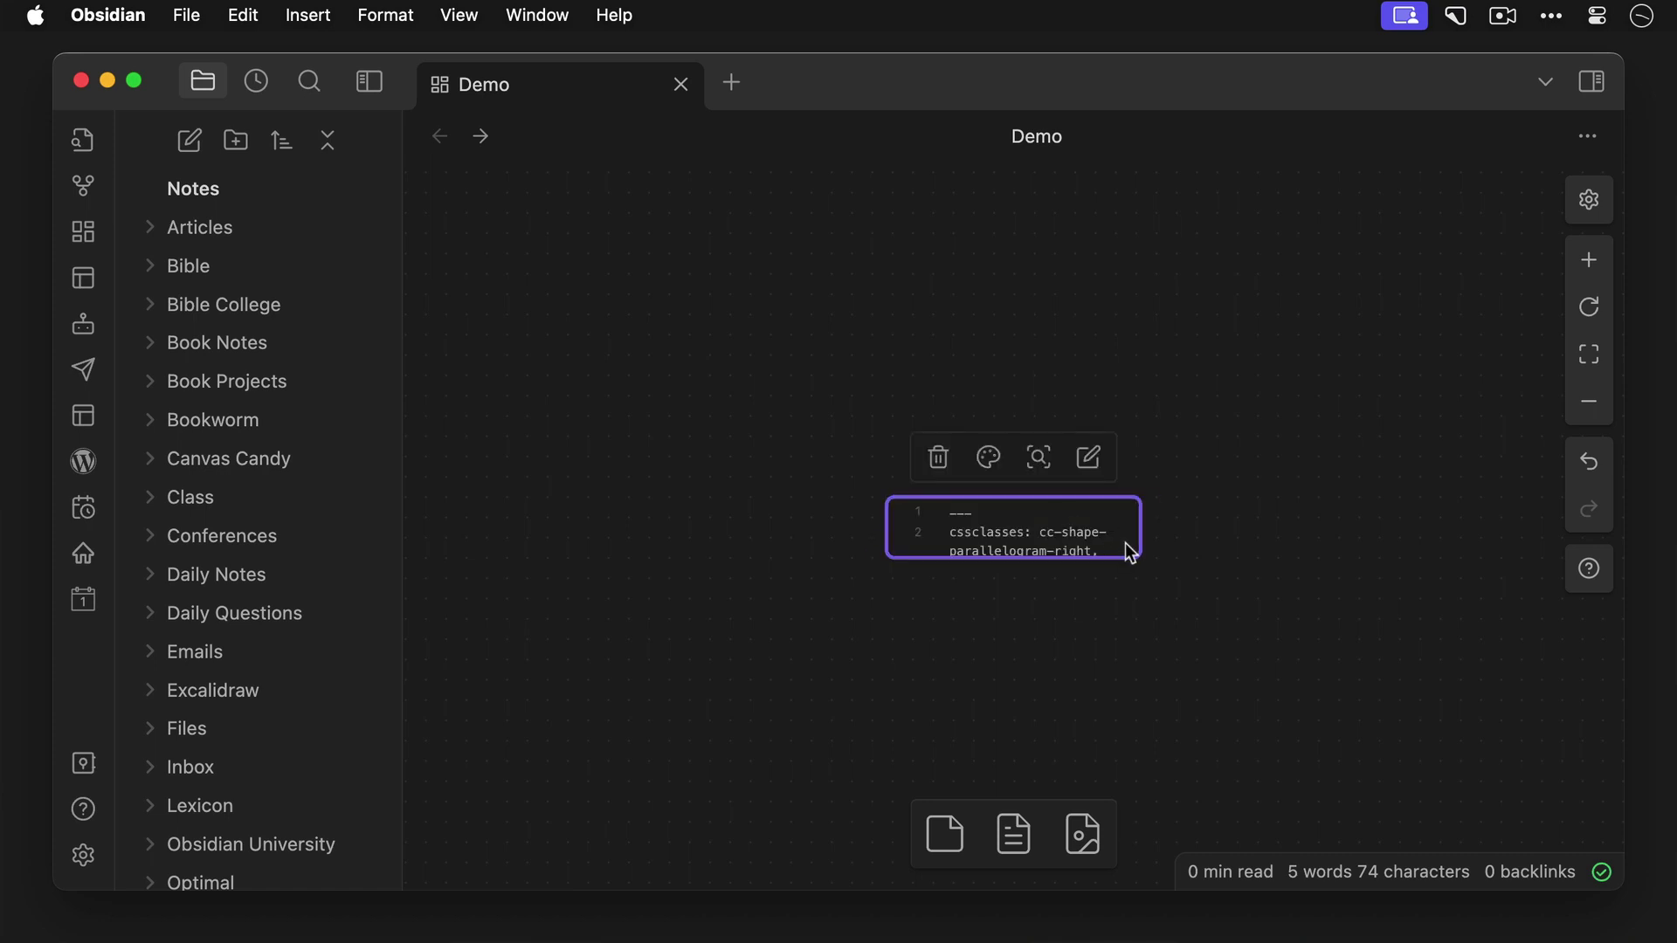
scroll(1100, 545, "down", 2)
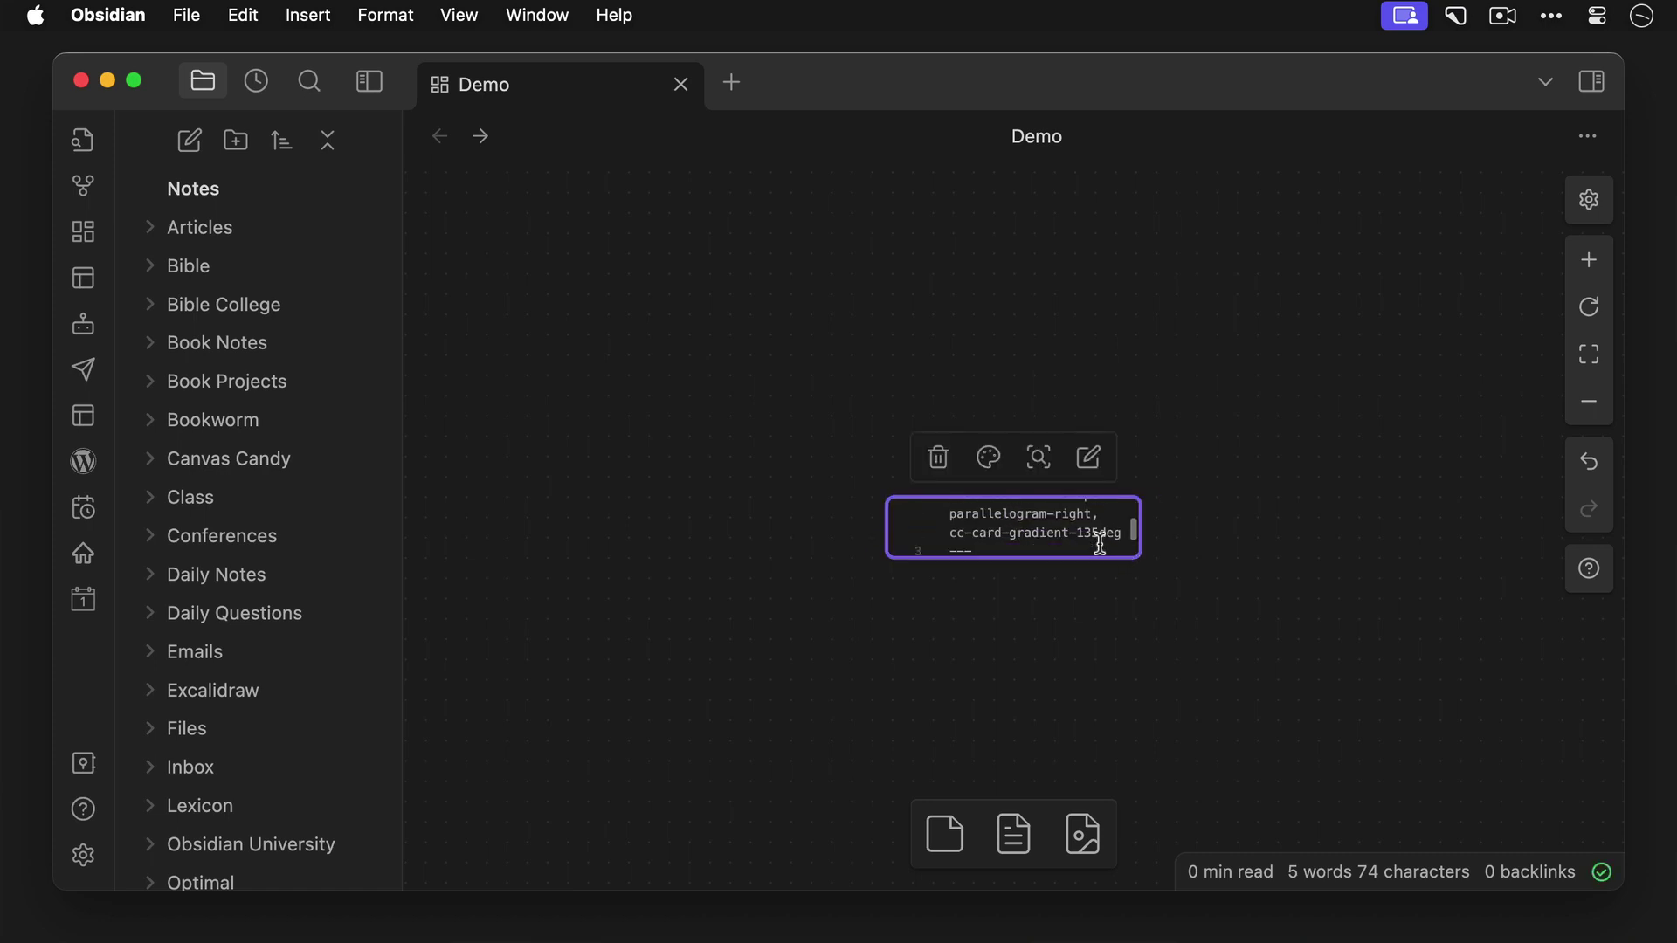
key("Return")
type("January 24, 1984")
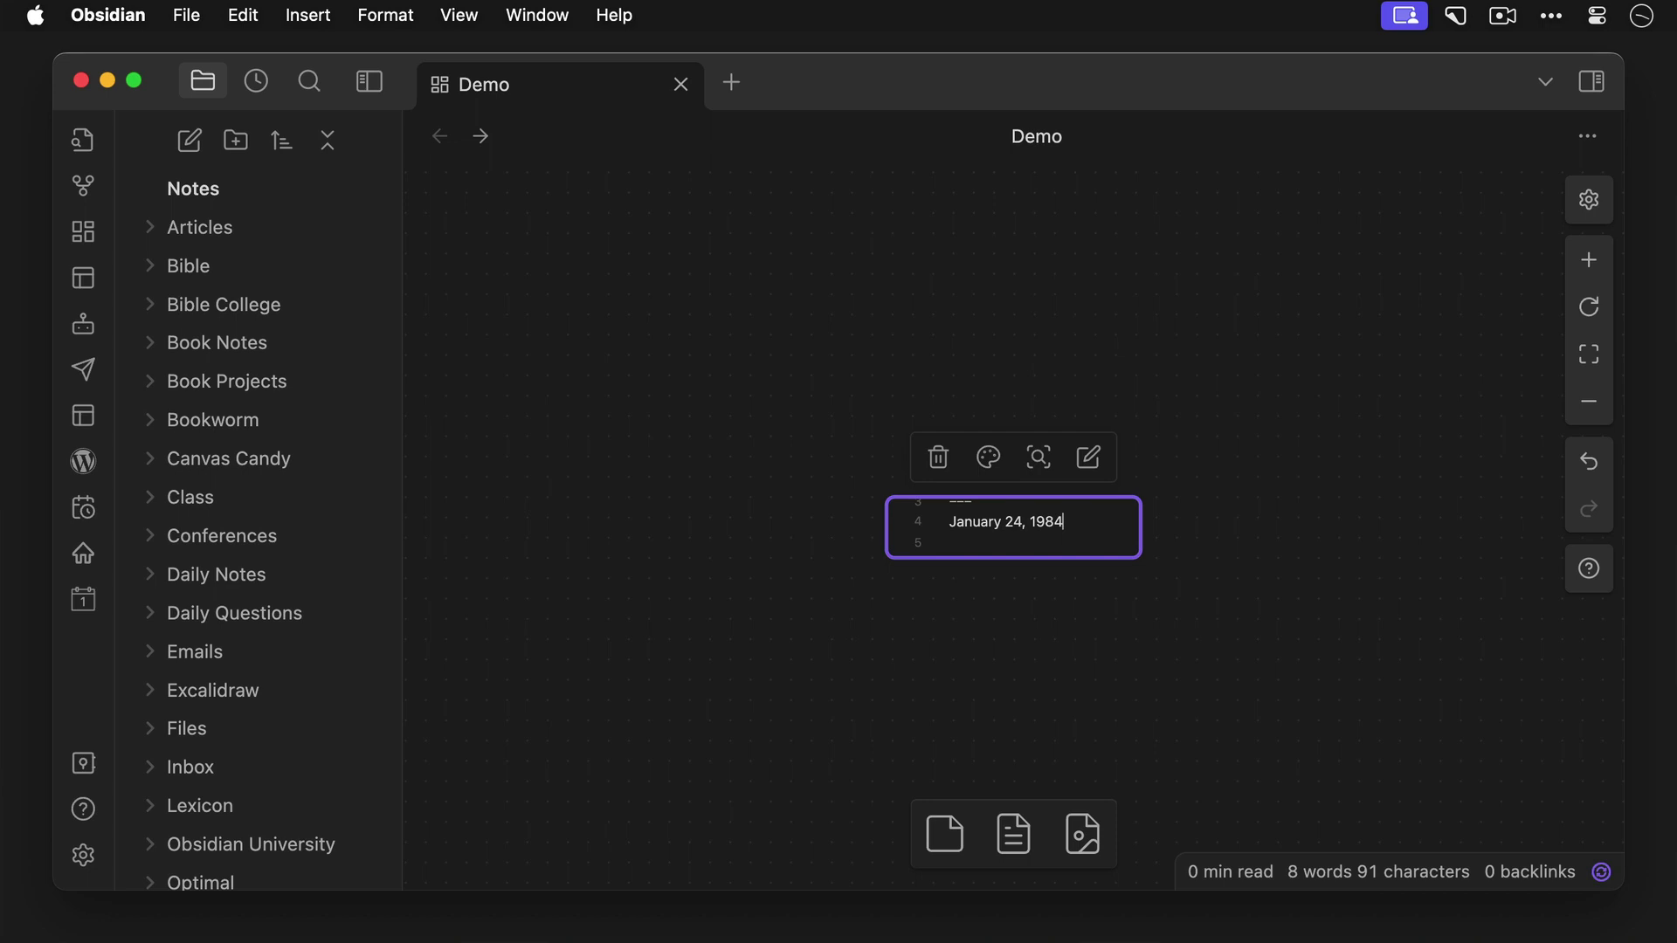
left_click(1125, 610)
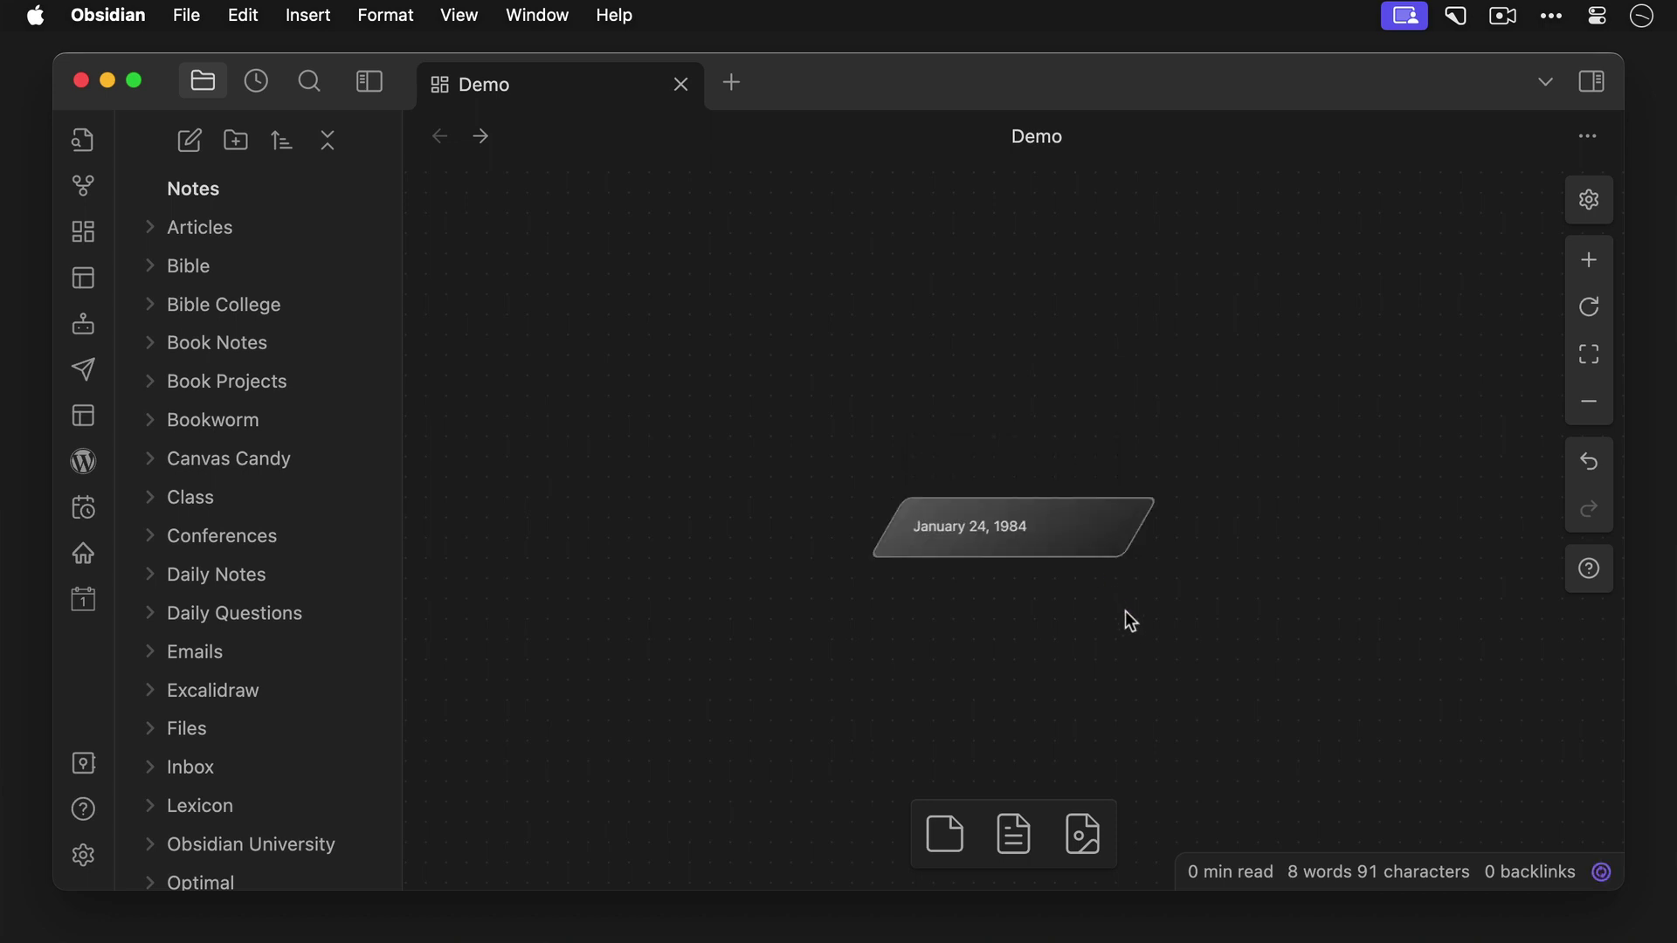
left_click_drag(1134, 551, 1063, 542)
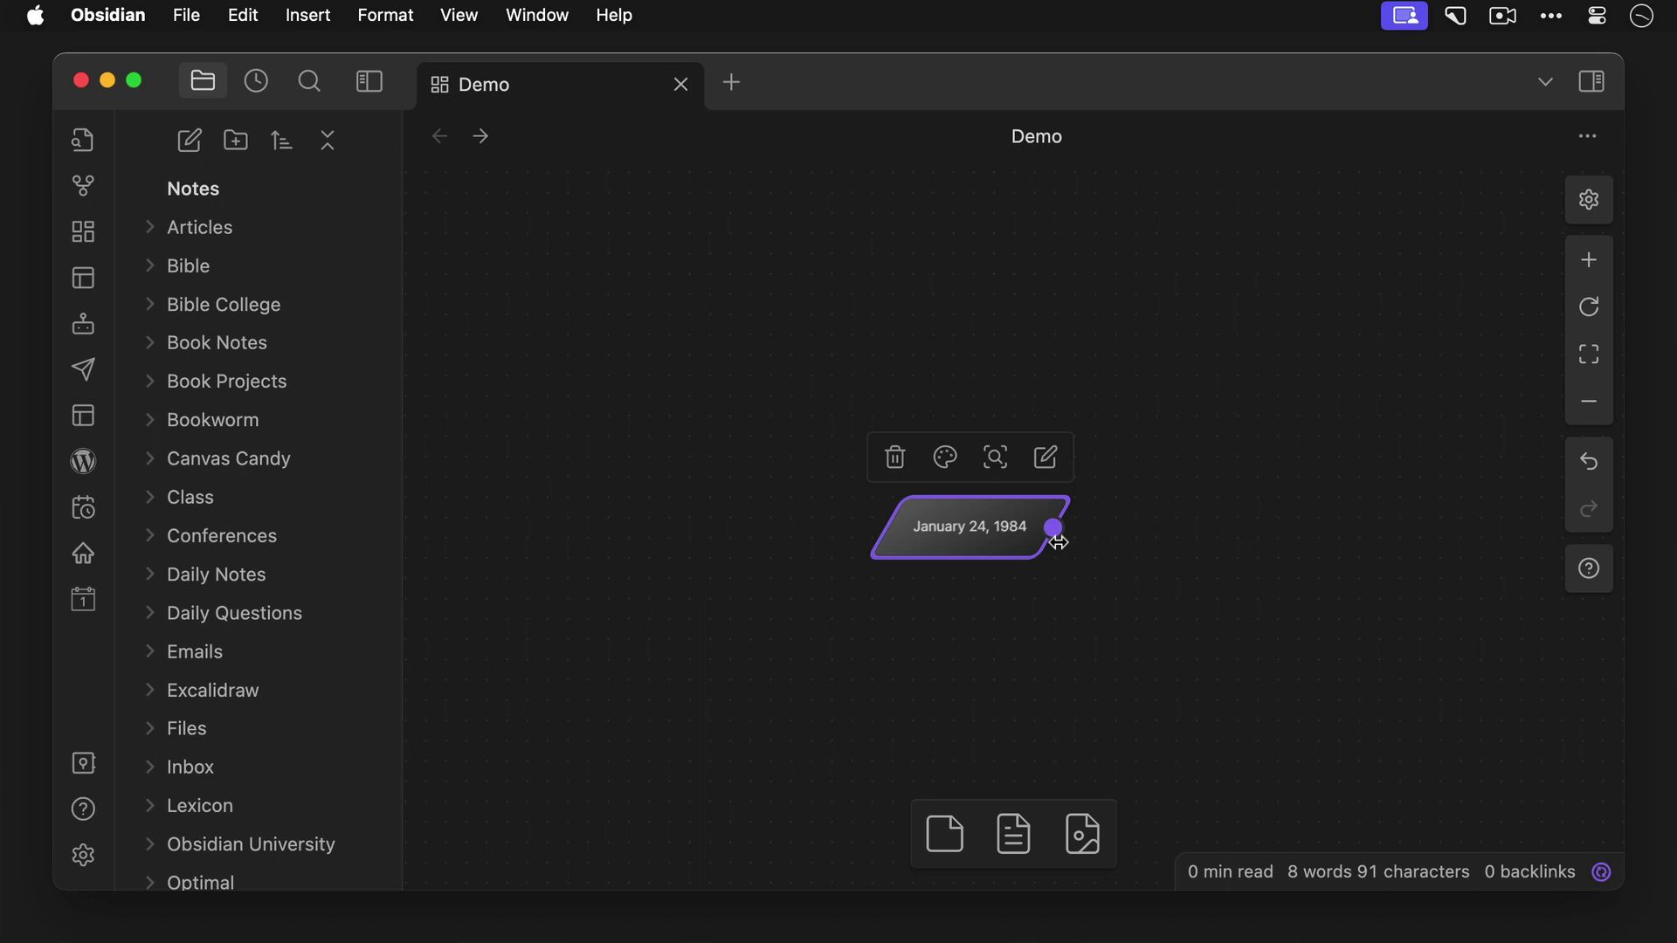
Add a left-bordered, transparent, centred card reading 'Apple launches the first Macintosh computer.' above the date card.
left_click(948, 817)
type("---")
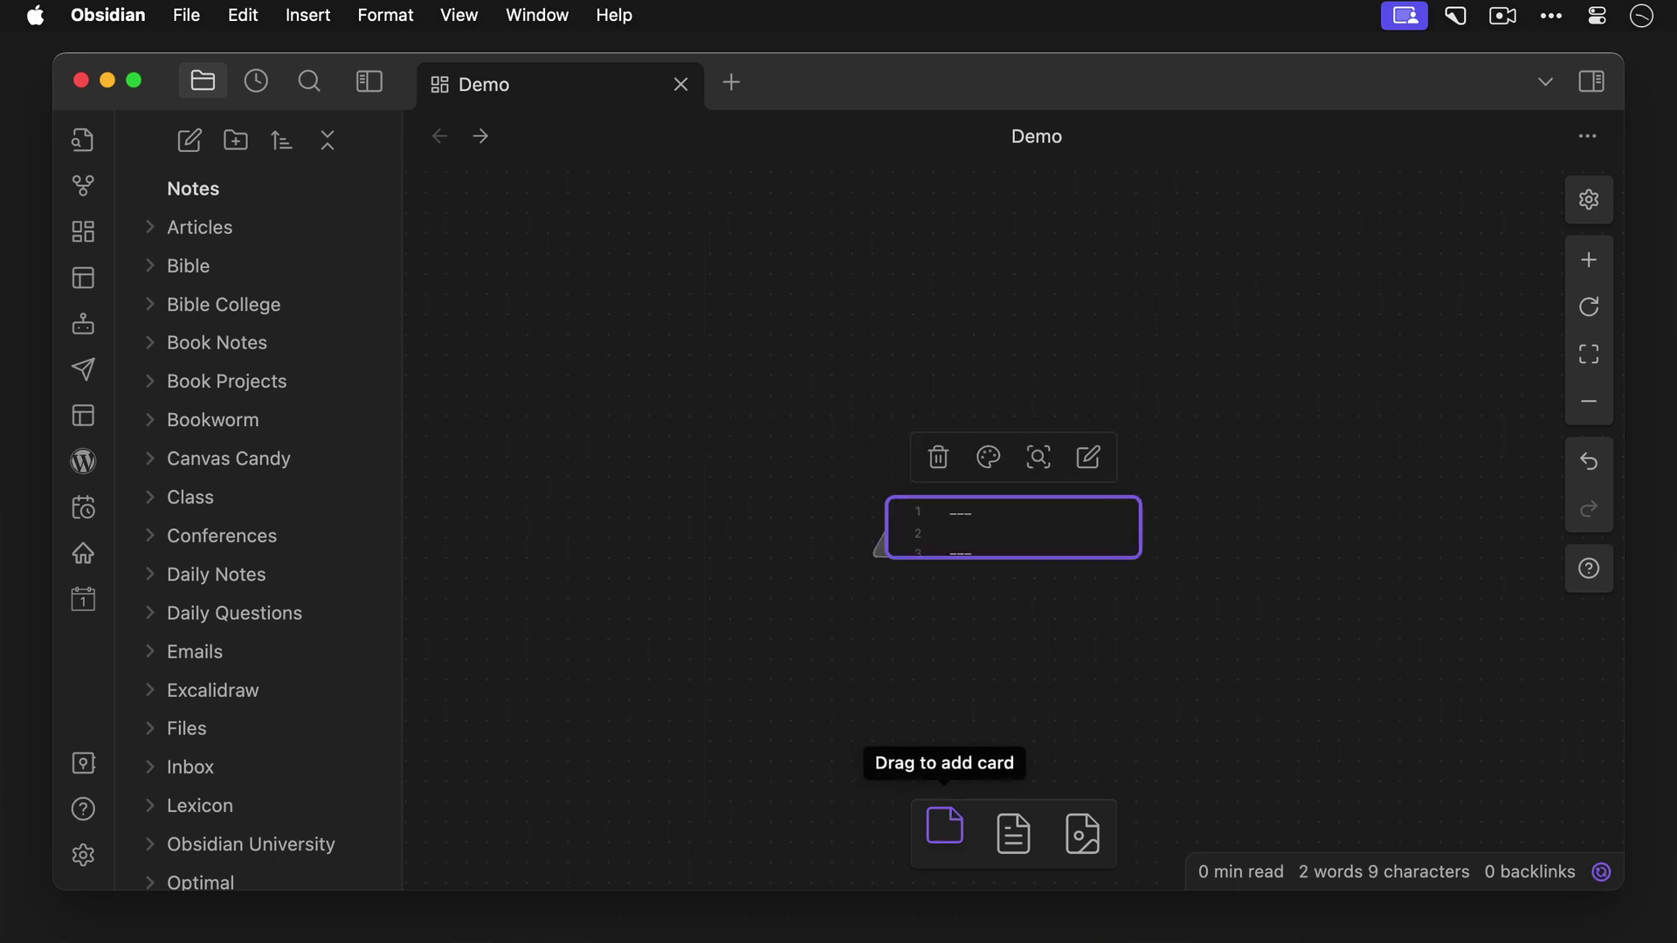
type("cssclasses:")
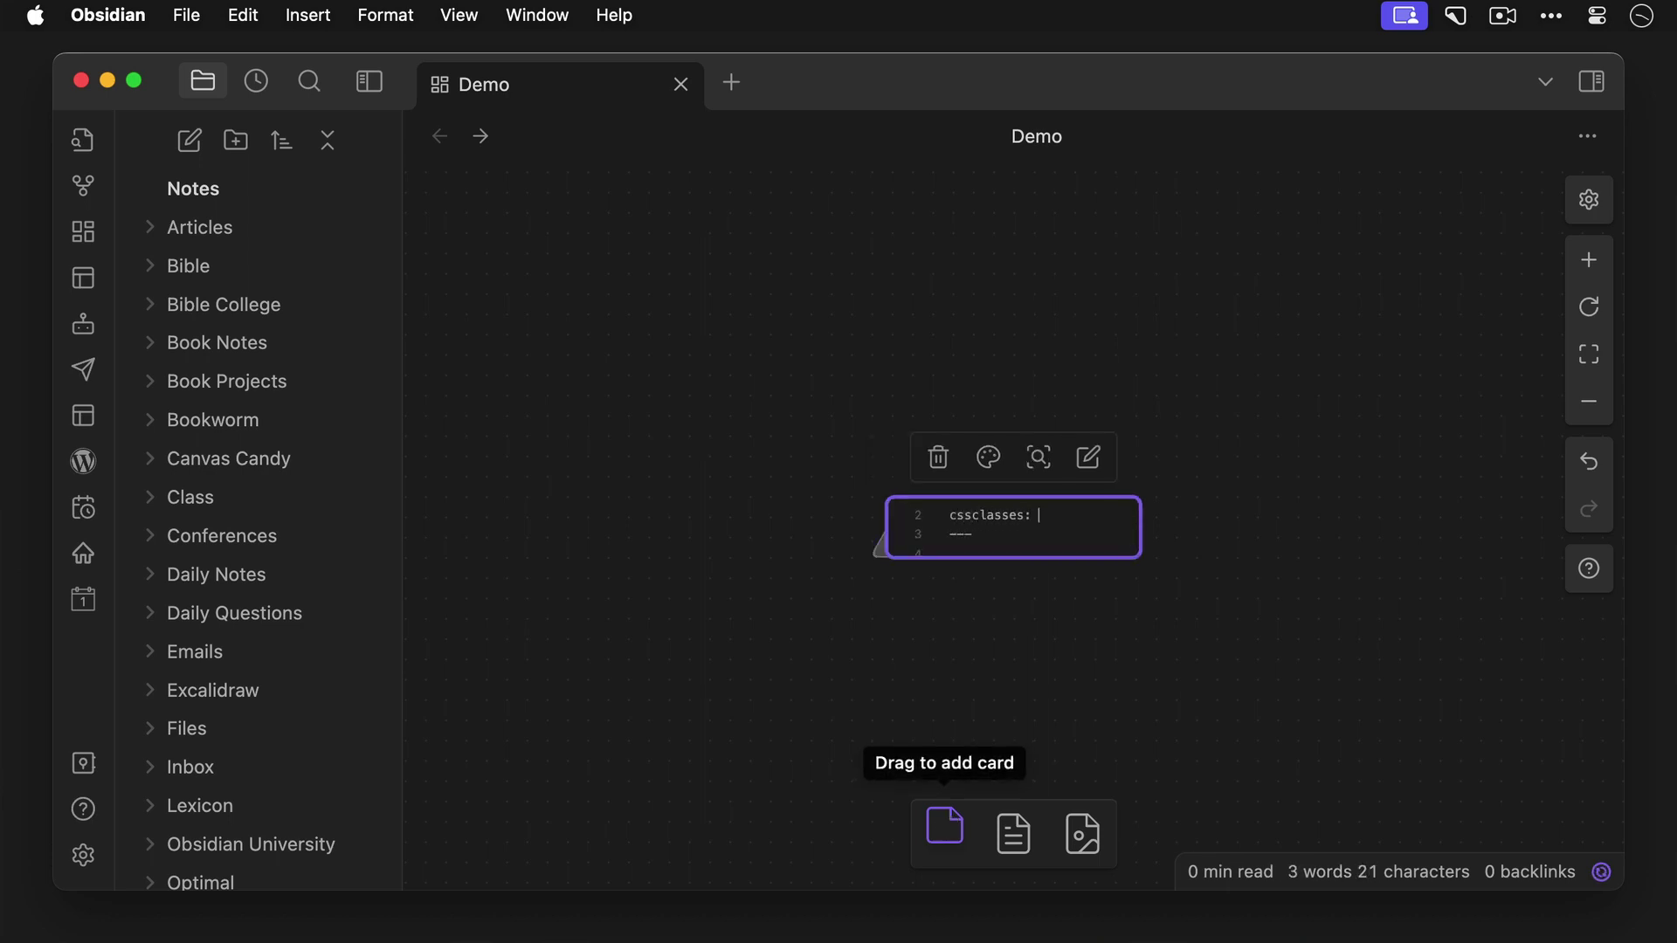
type(" cc-border-left")
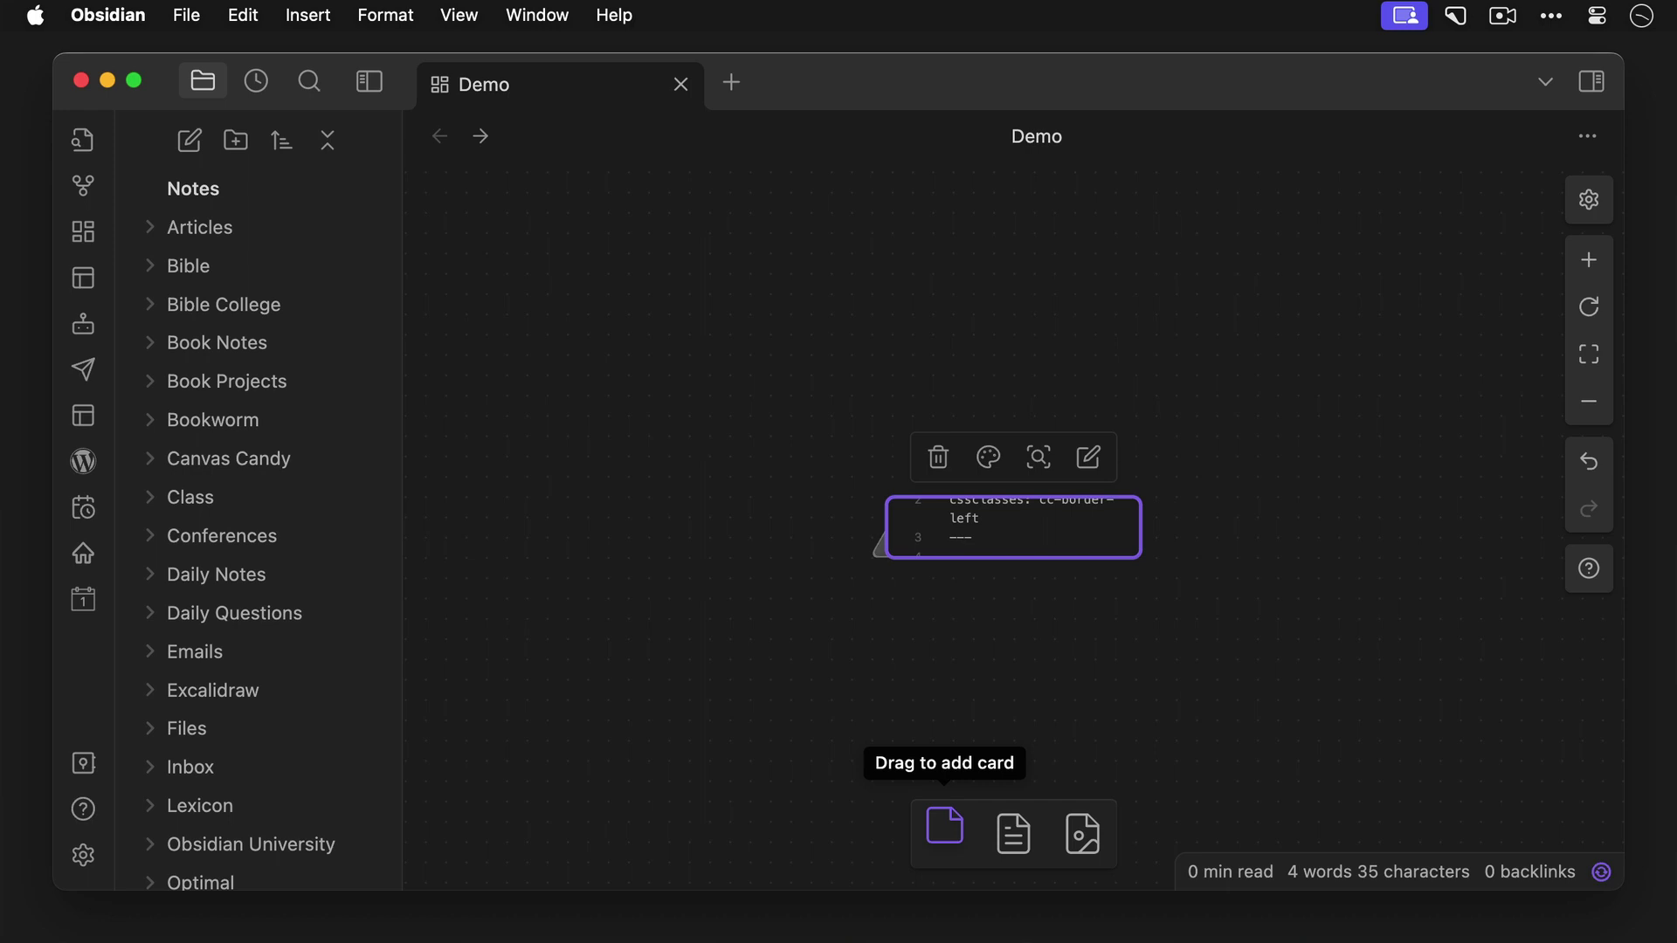
type(", cc-card-transparent")
type(", cc-card-center")
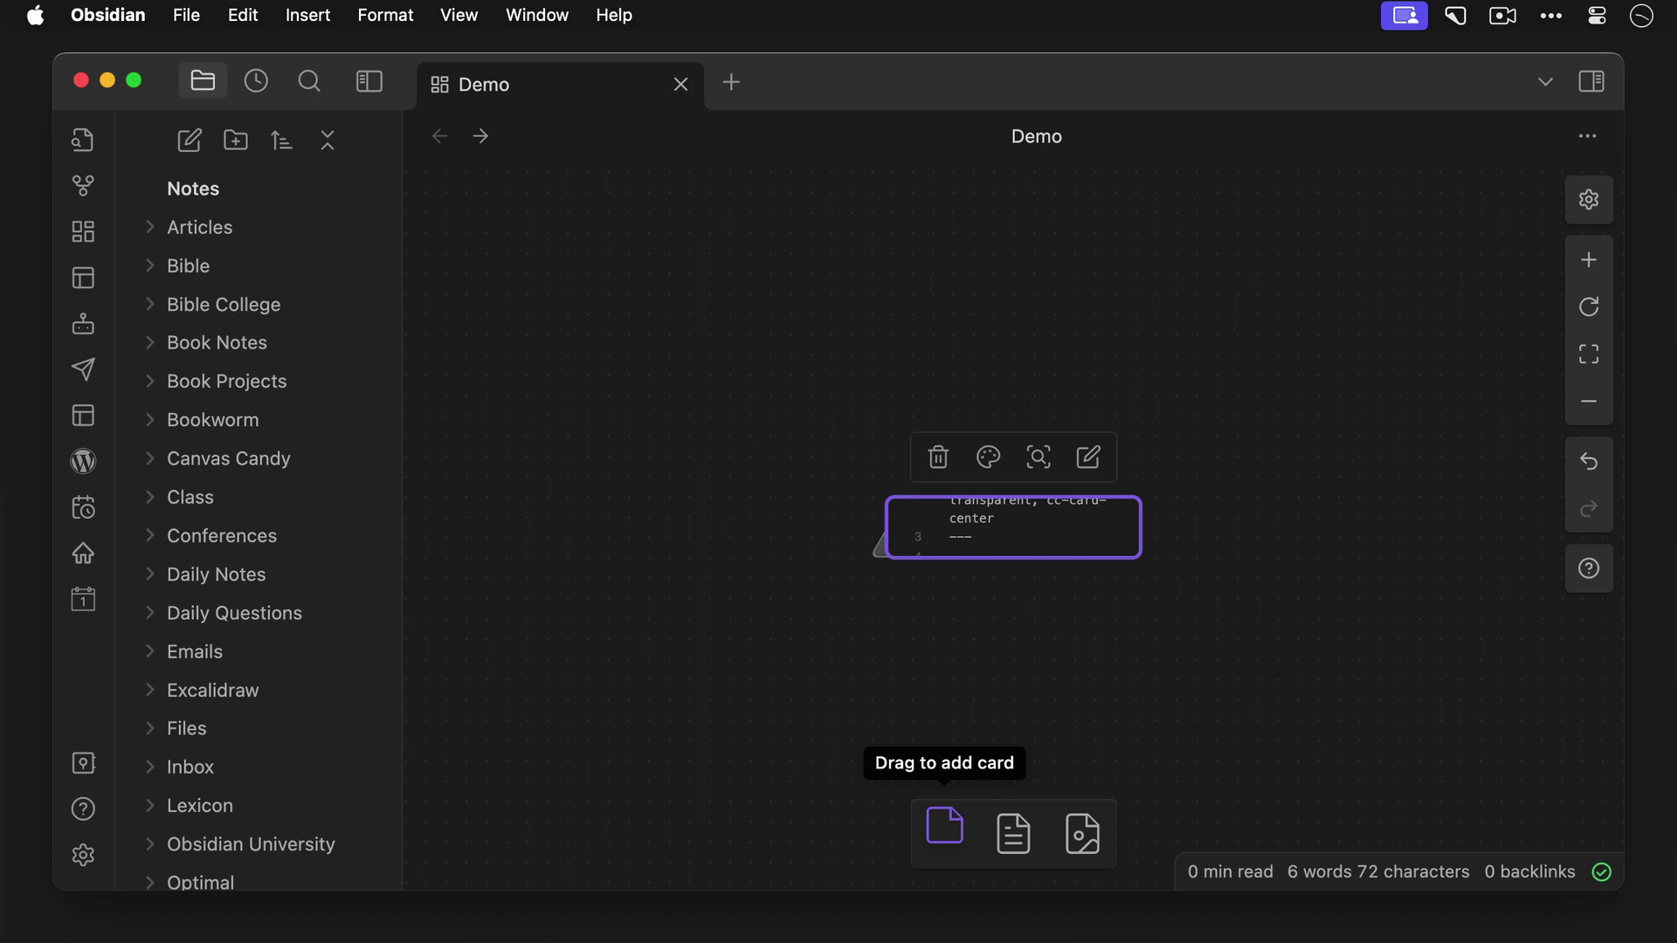
type("A")
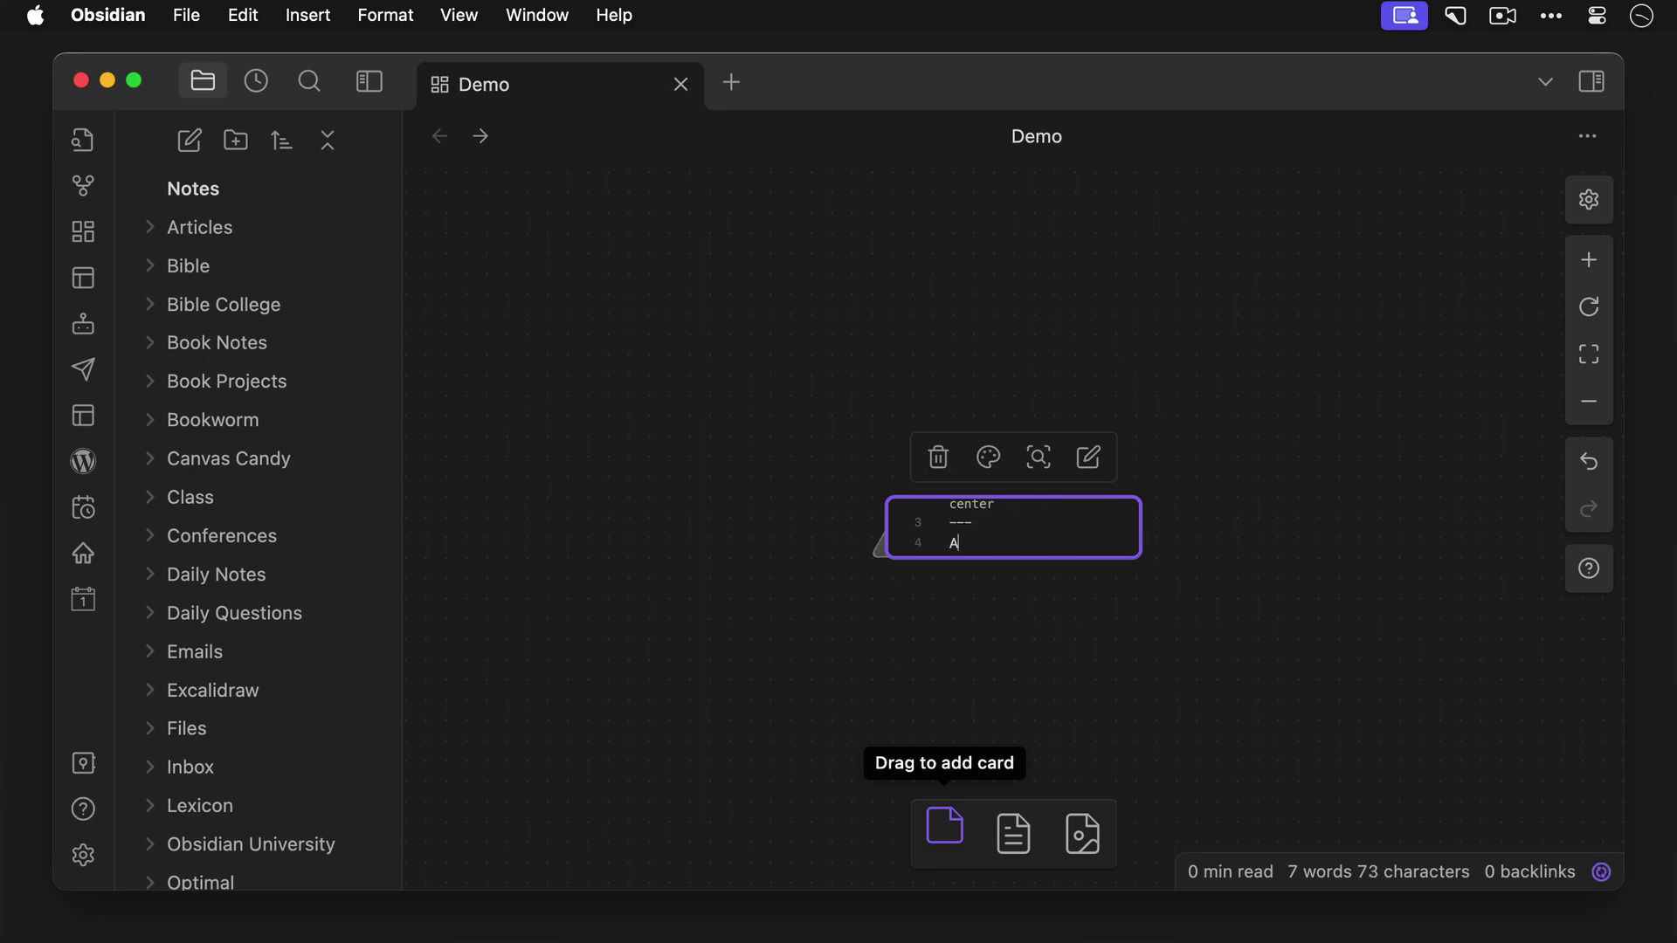
type("pple launches the first Macintosh computer.")
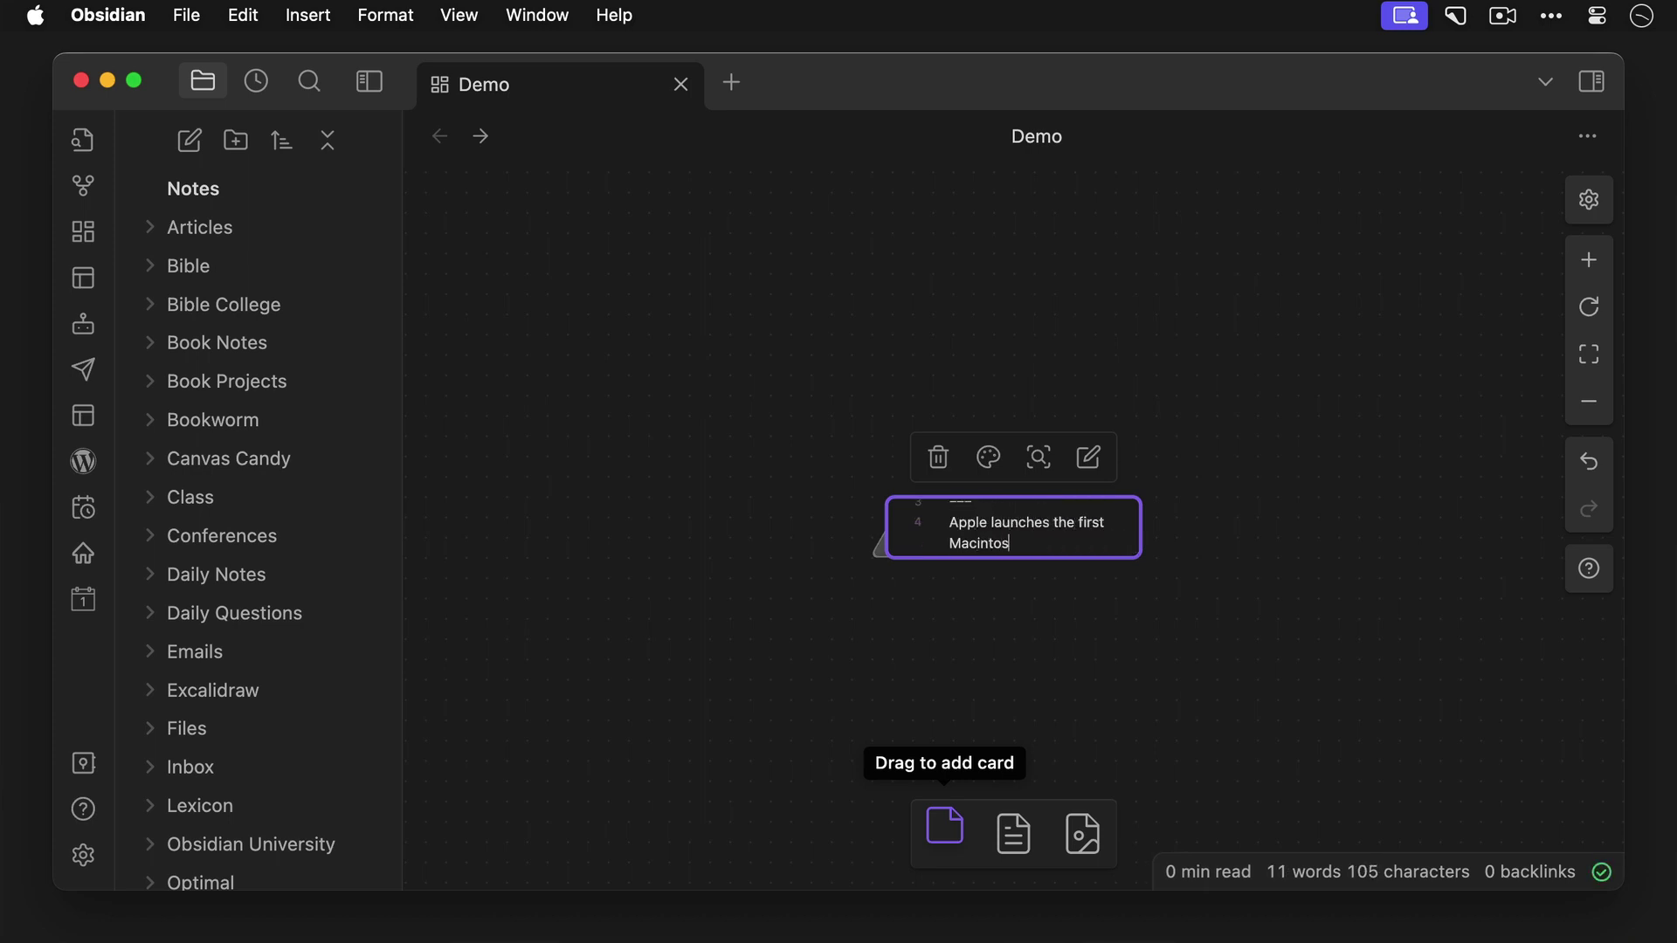
left_click(1067, 716)
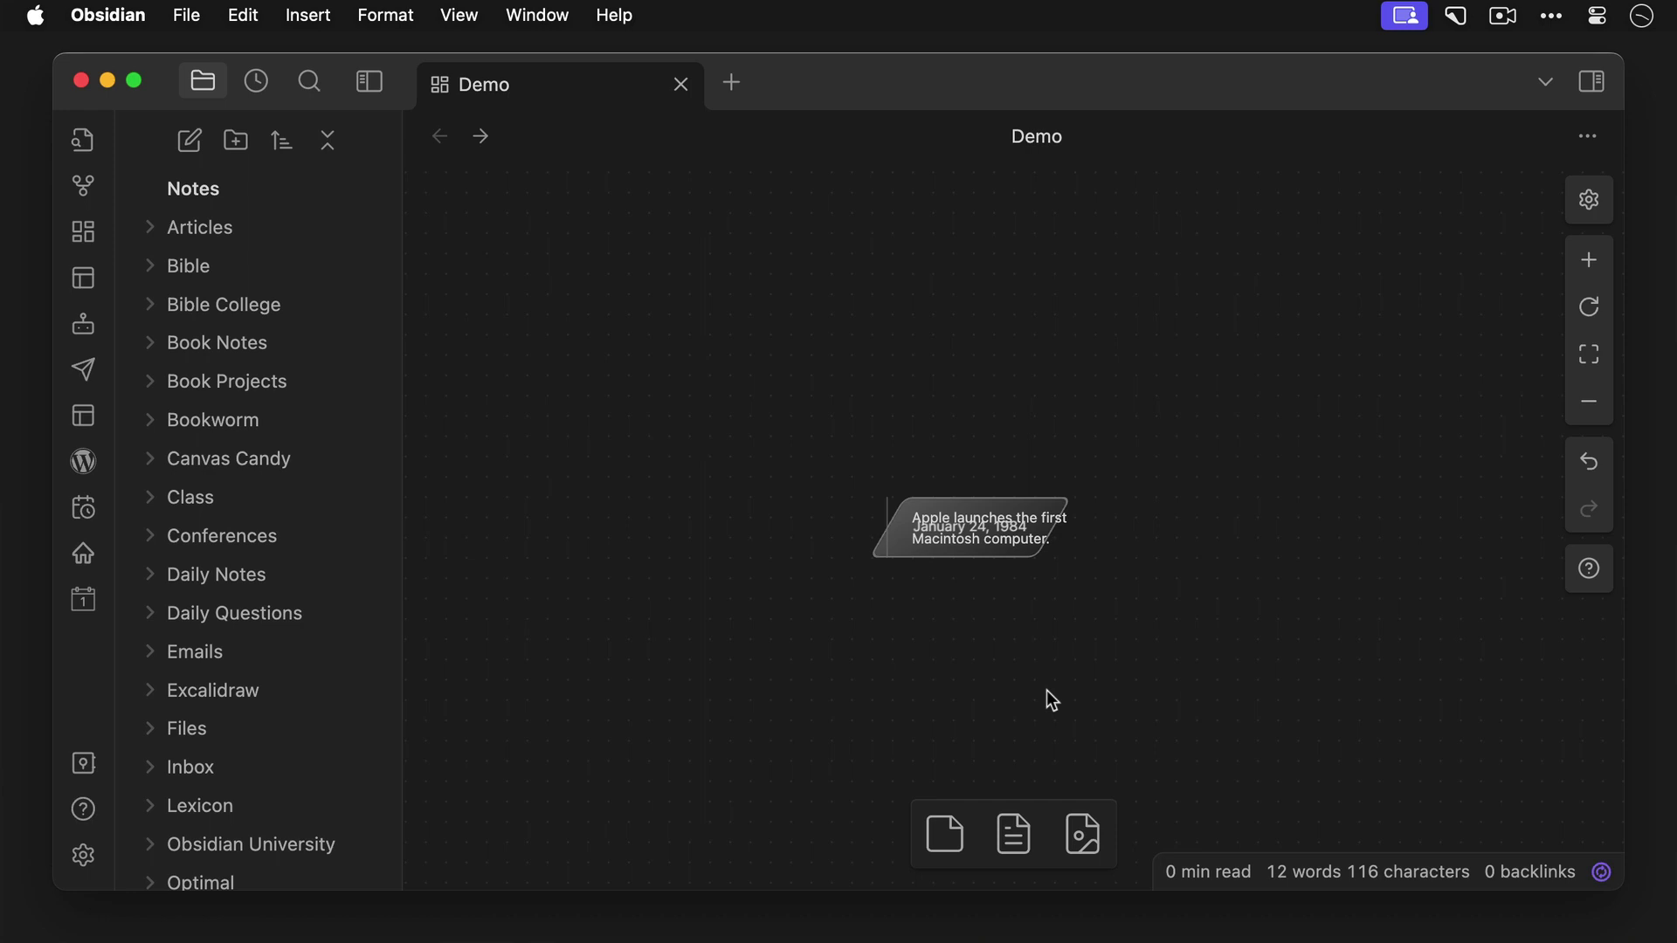
left_click_drag(927, 542, 1018, 345)
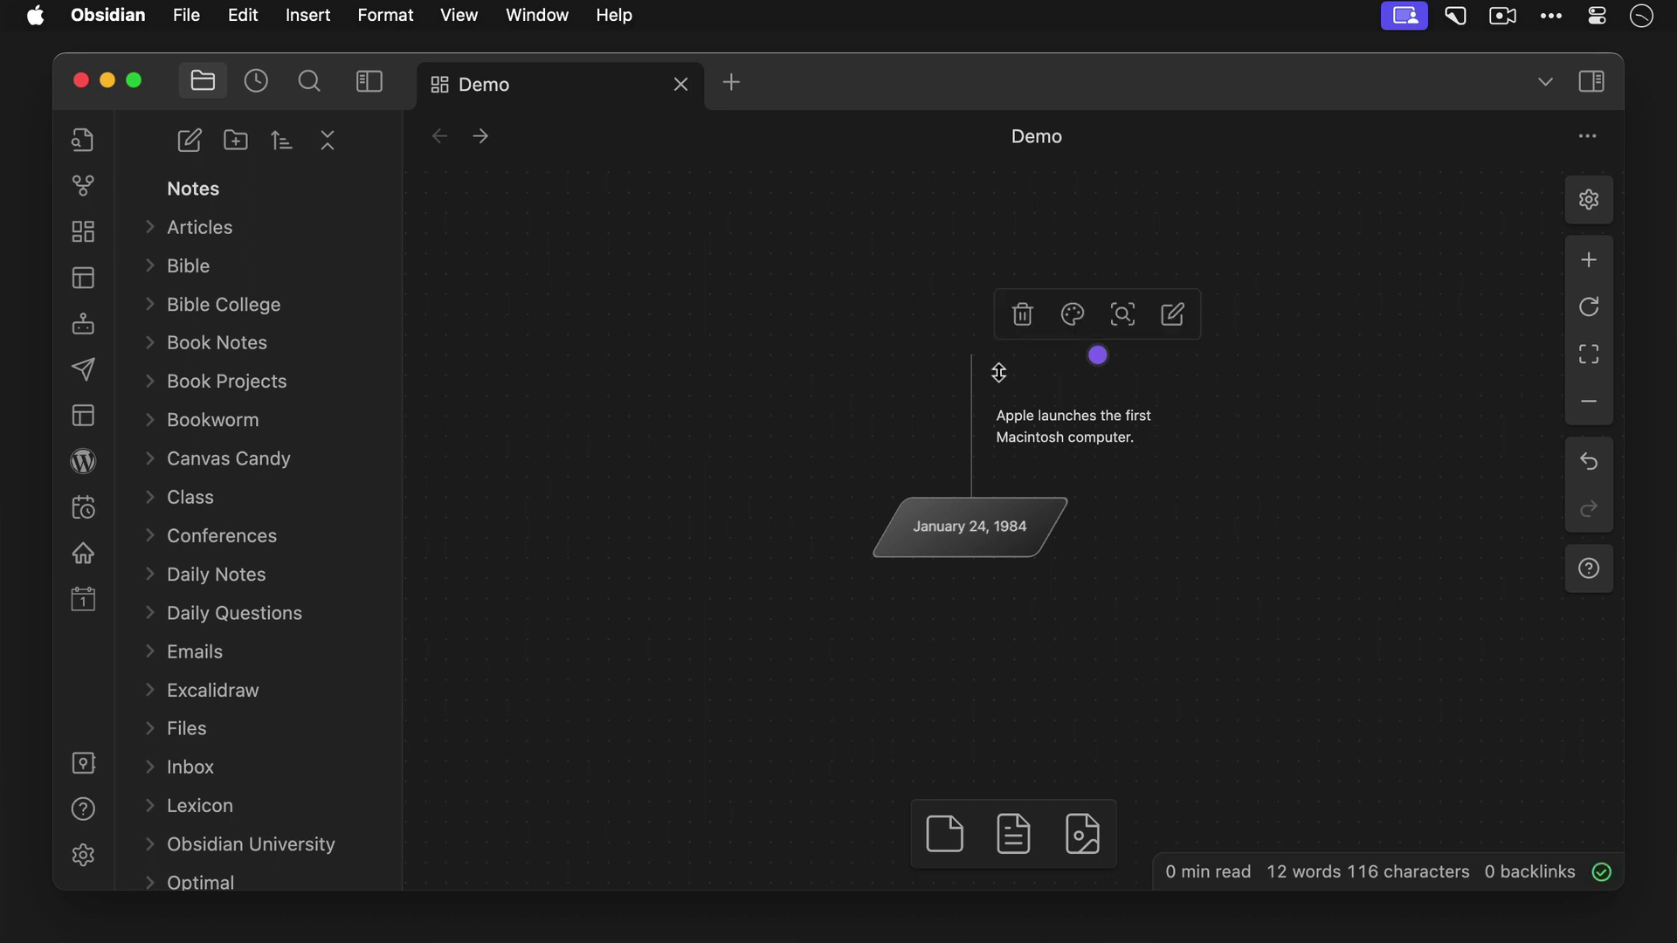
Paste a copy of the date card to its right and change it to 'May 6, 1988'.
left_click(905, 529)
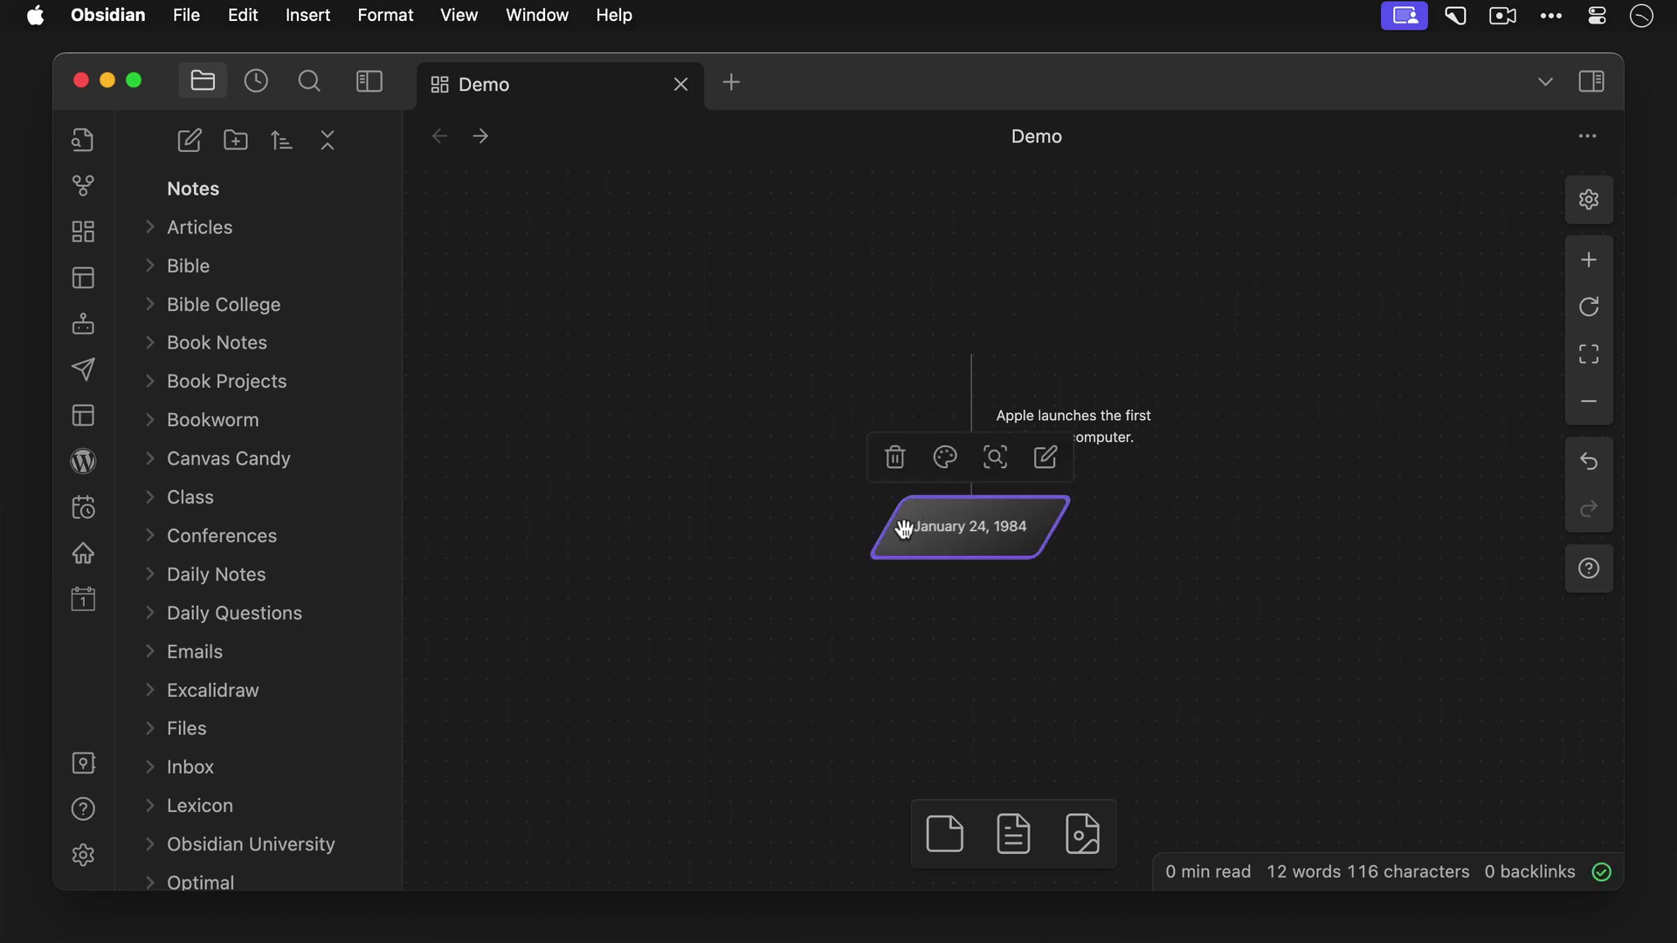
key("super+v")
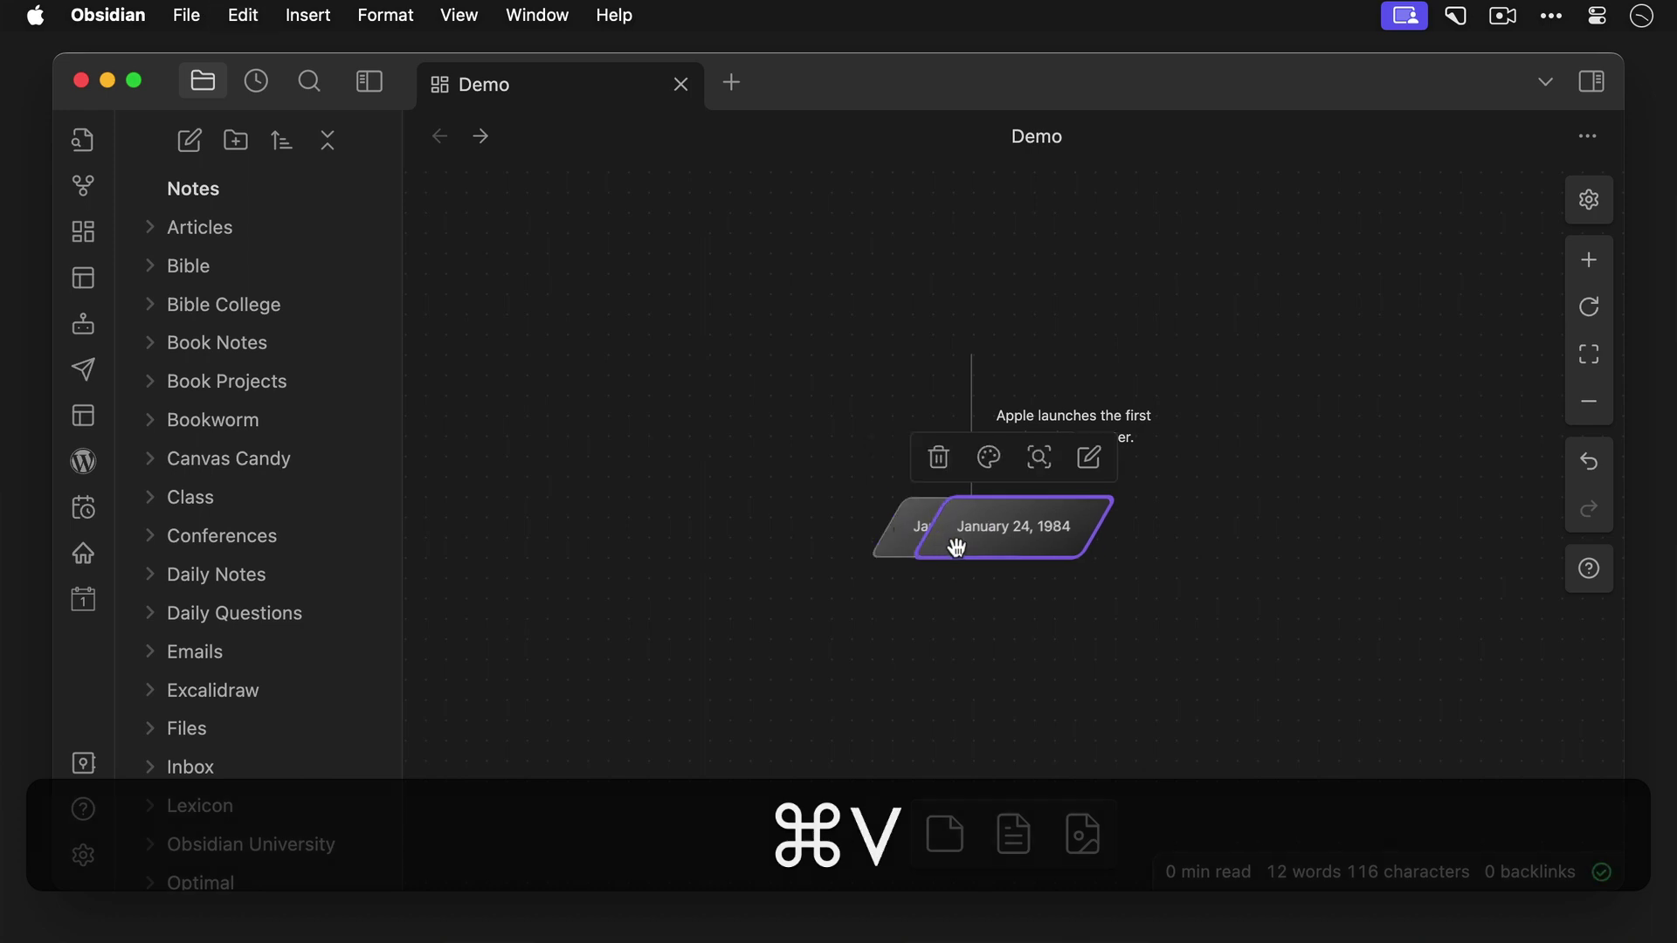
left_click_drag(964, 550, 1110, 554)
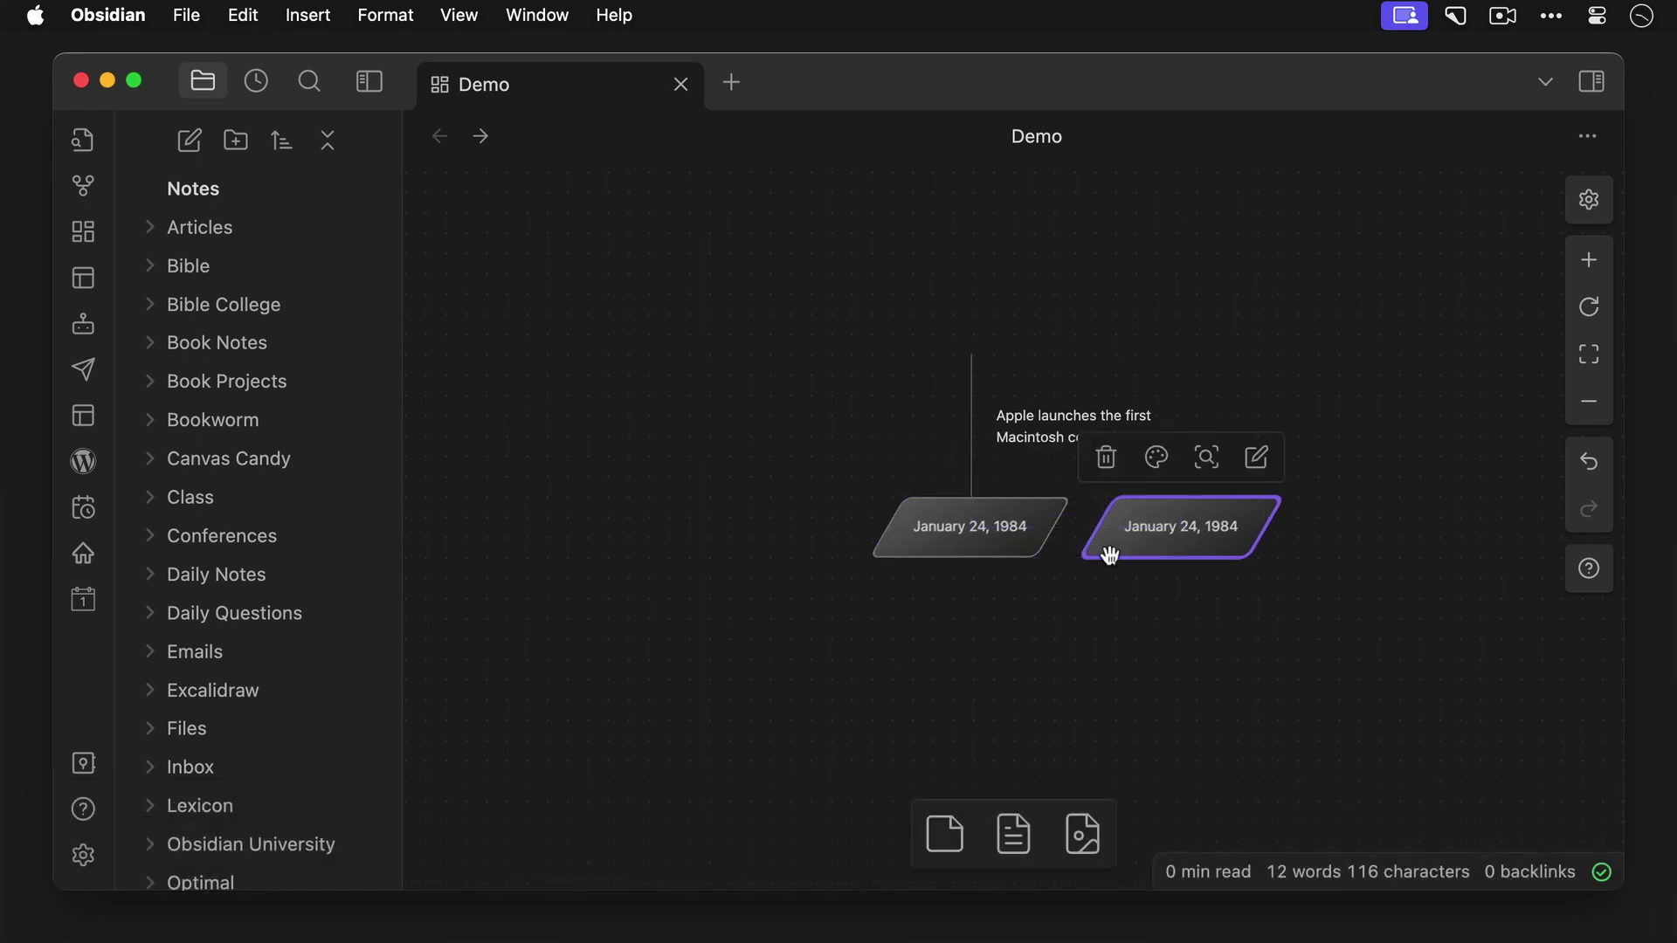
double_click(1159, 534)
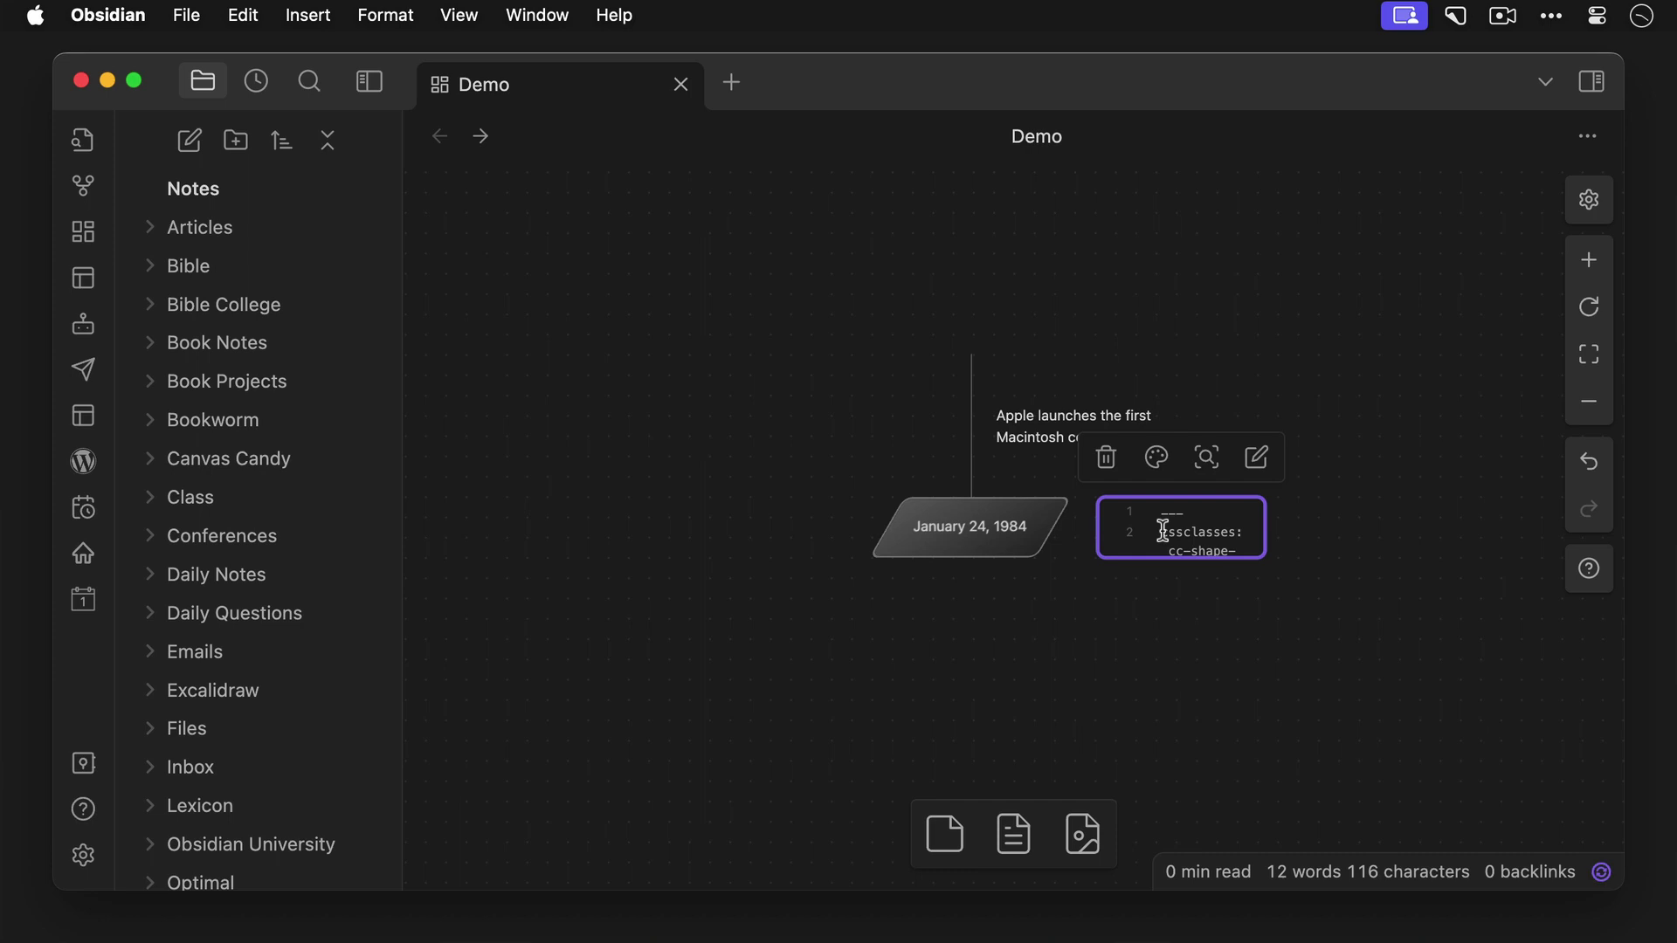
scroll(1163, 531, "down", 3)
triple_click(1163, 524)
type("May 6, 1988")
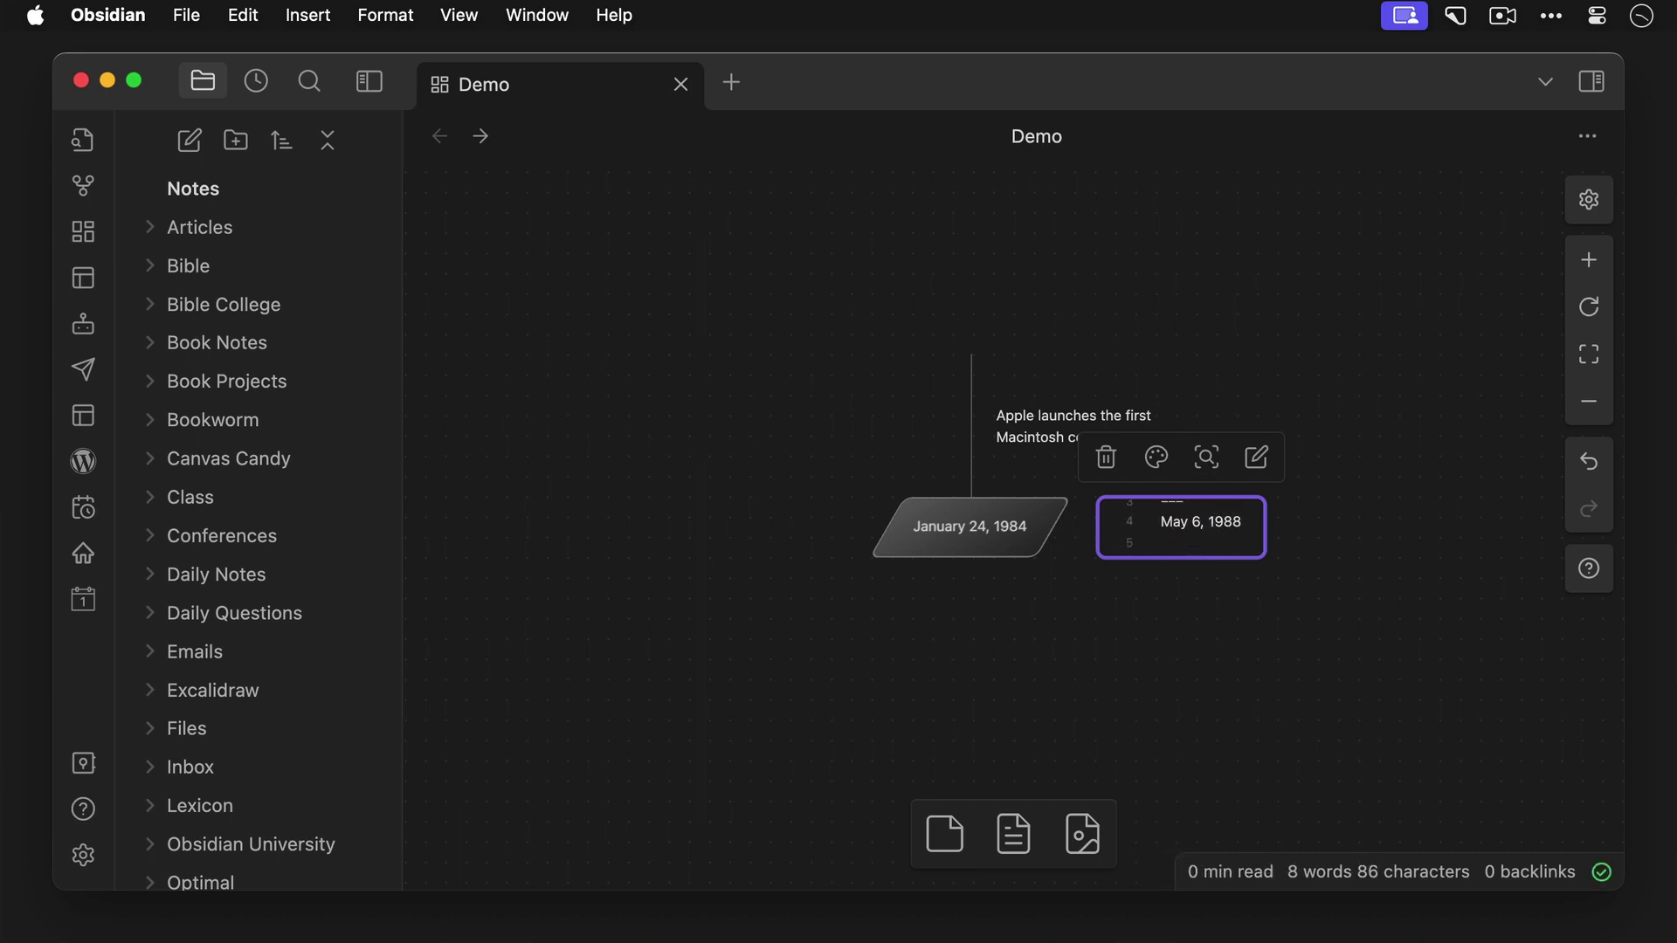
left_click(1179, 610)
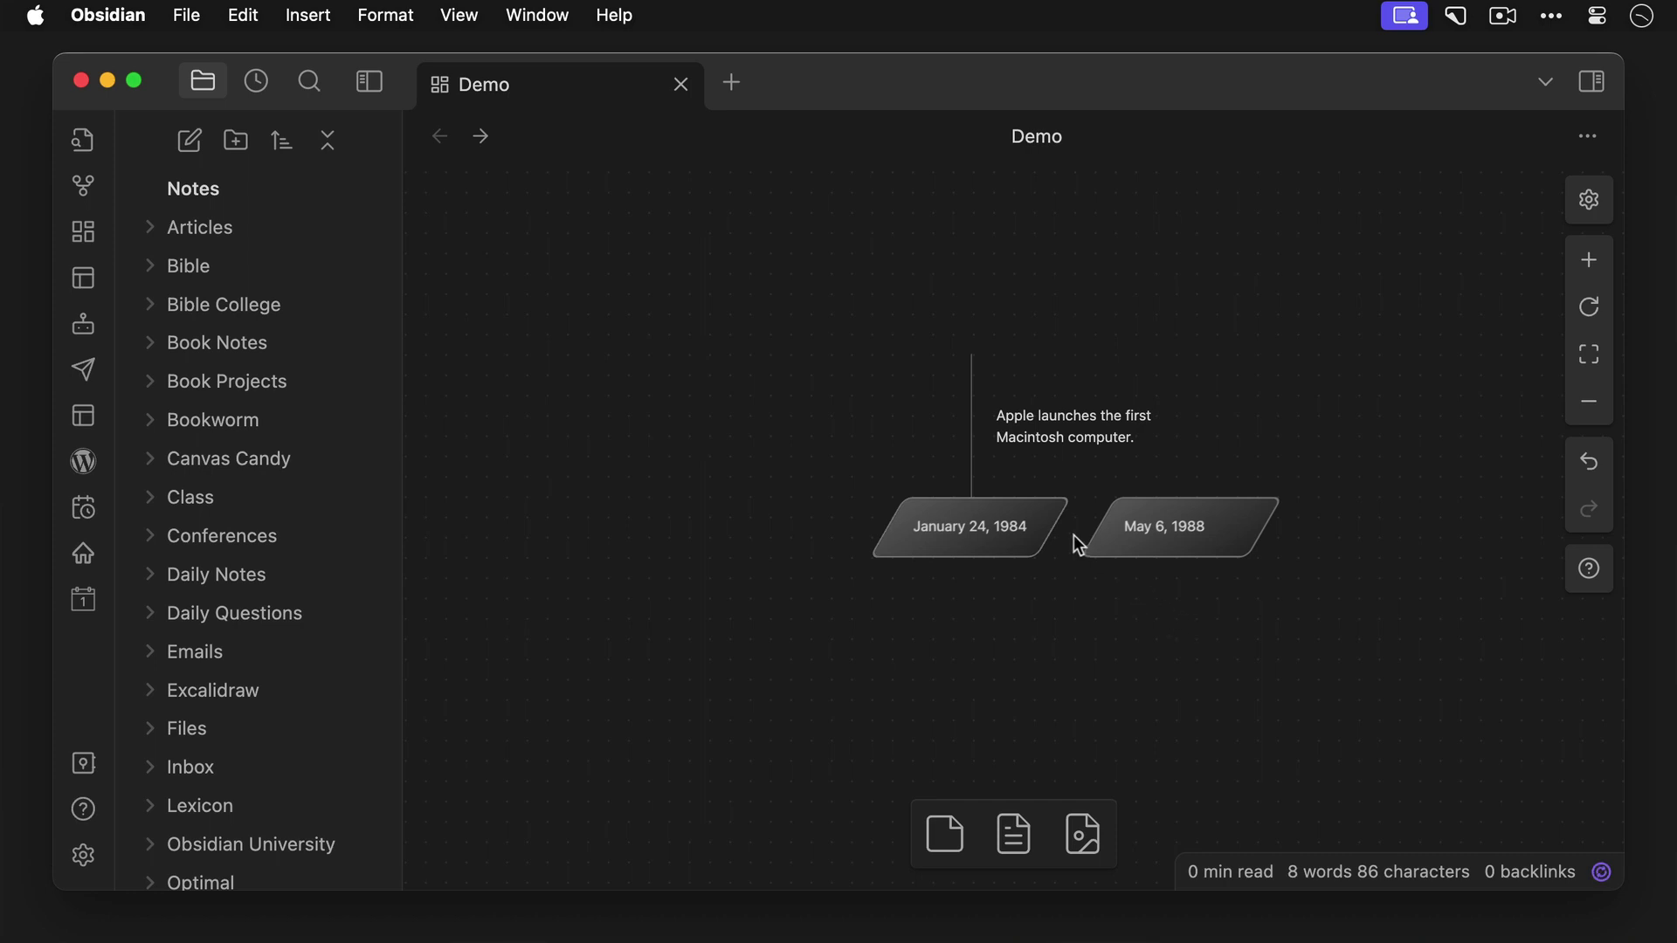
Draw an arrow from January 24, 1984 to May 6, 1988 and narrow the event note.
left_click_drag(1064, 535, 1097, 535)
left_click(1113, 417)
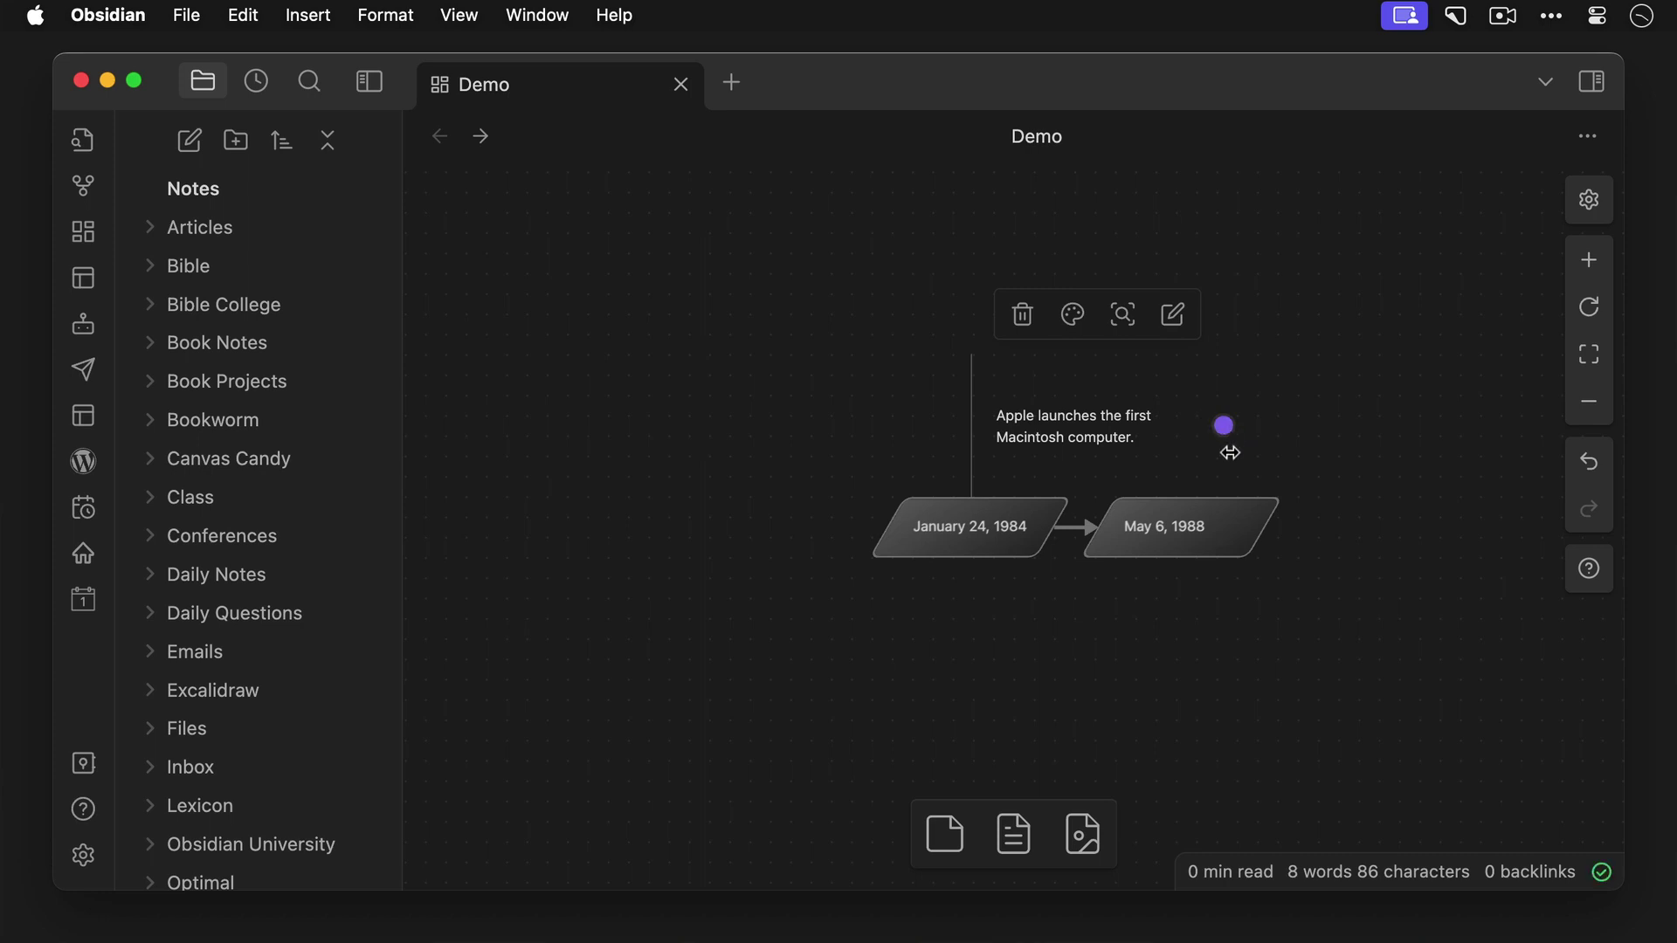
left_click_drag(1224, 455, 1097, 453)
Duplicate the event note above May 6, 1988 and change it to 'Apple launches the iMac.'.
key("super+c")
key("super+v")
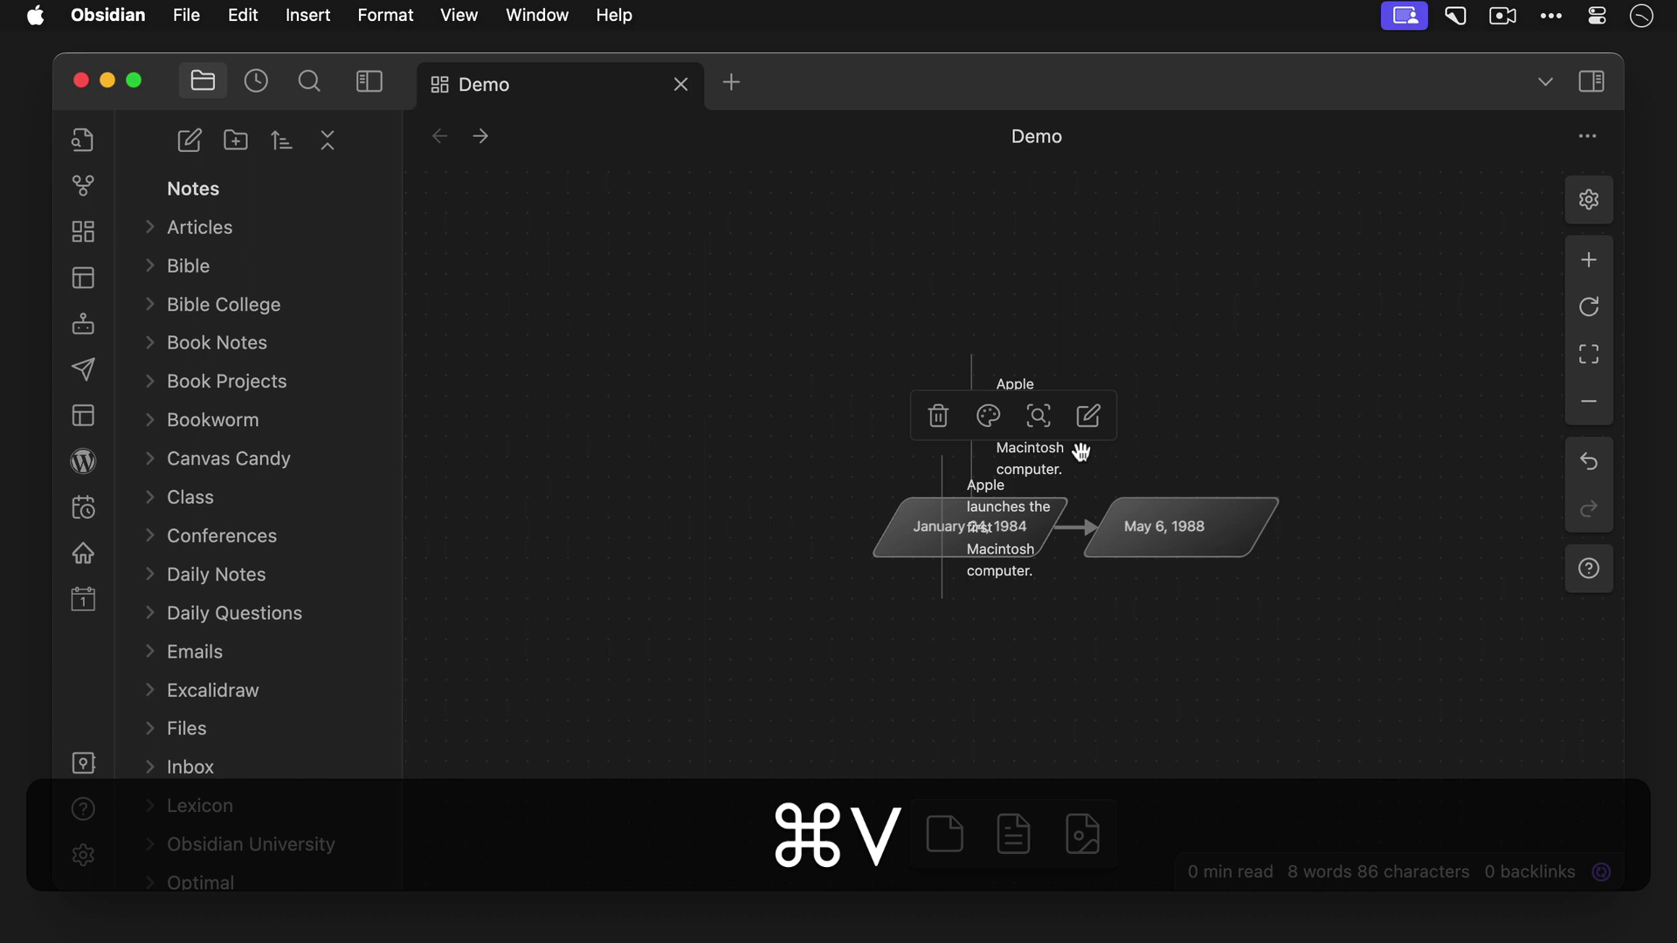
left_click_drag(979, 545, 1203, 445)
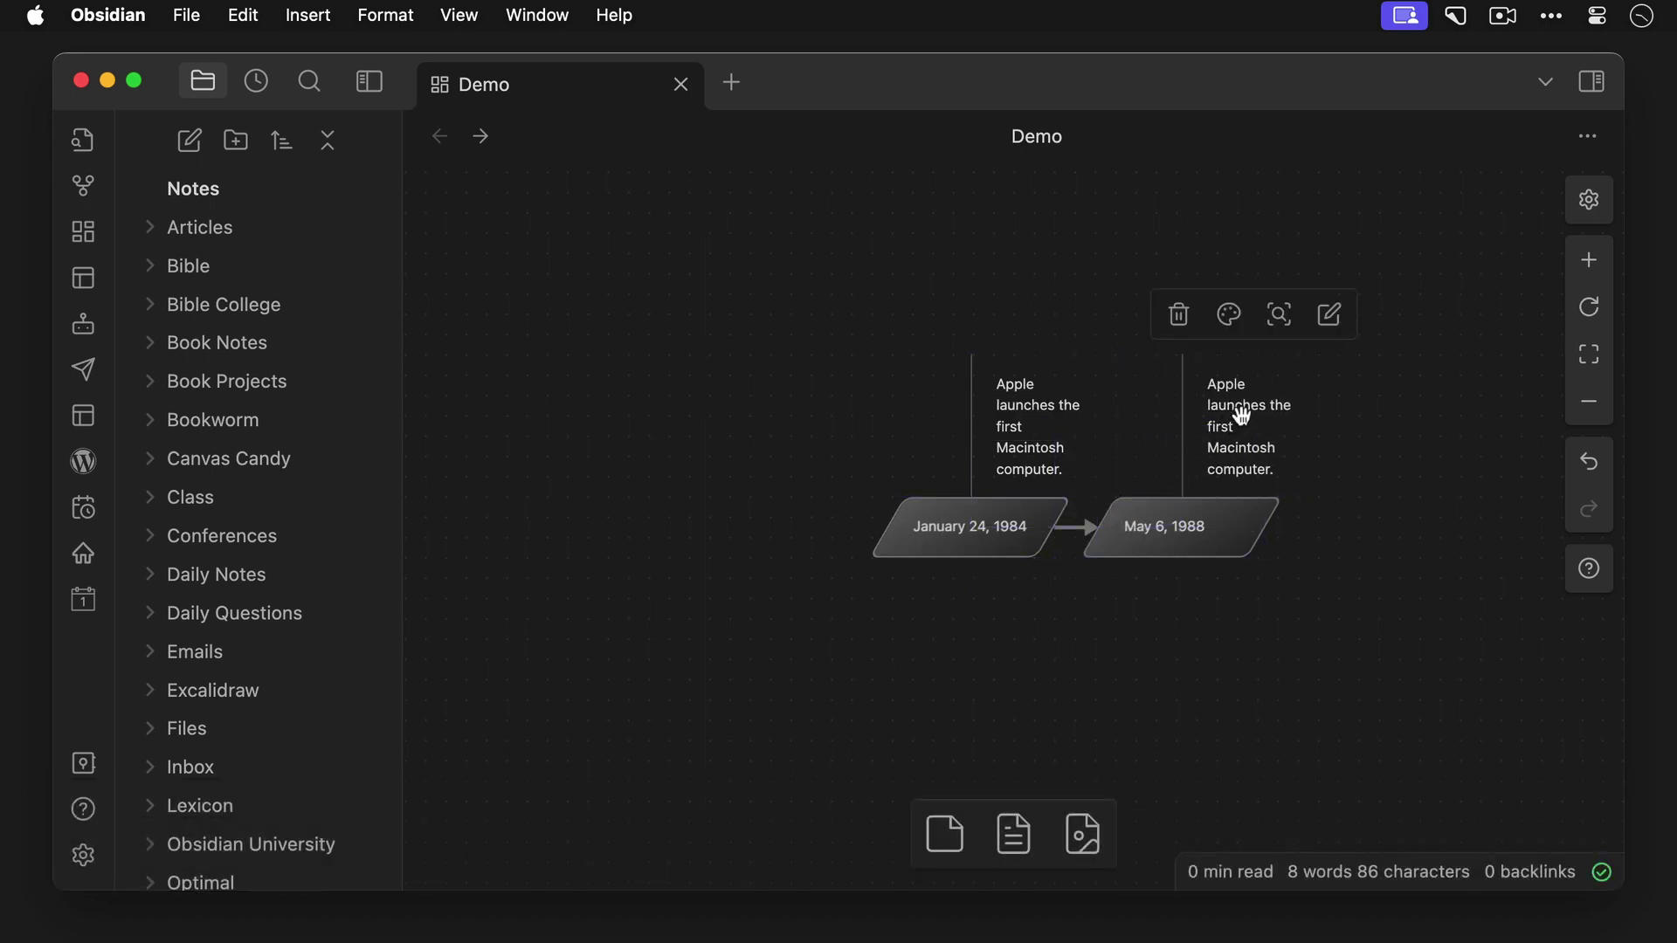
double_click(1281, 406)
scroll(1277, 406, "down", 4)
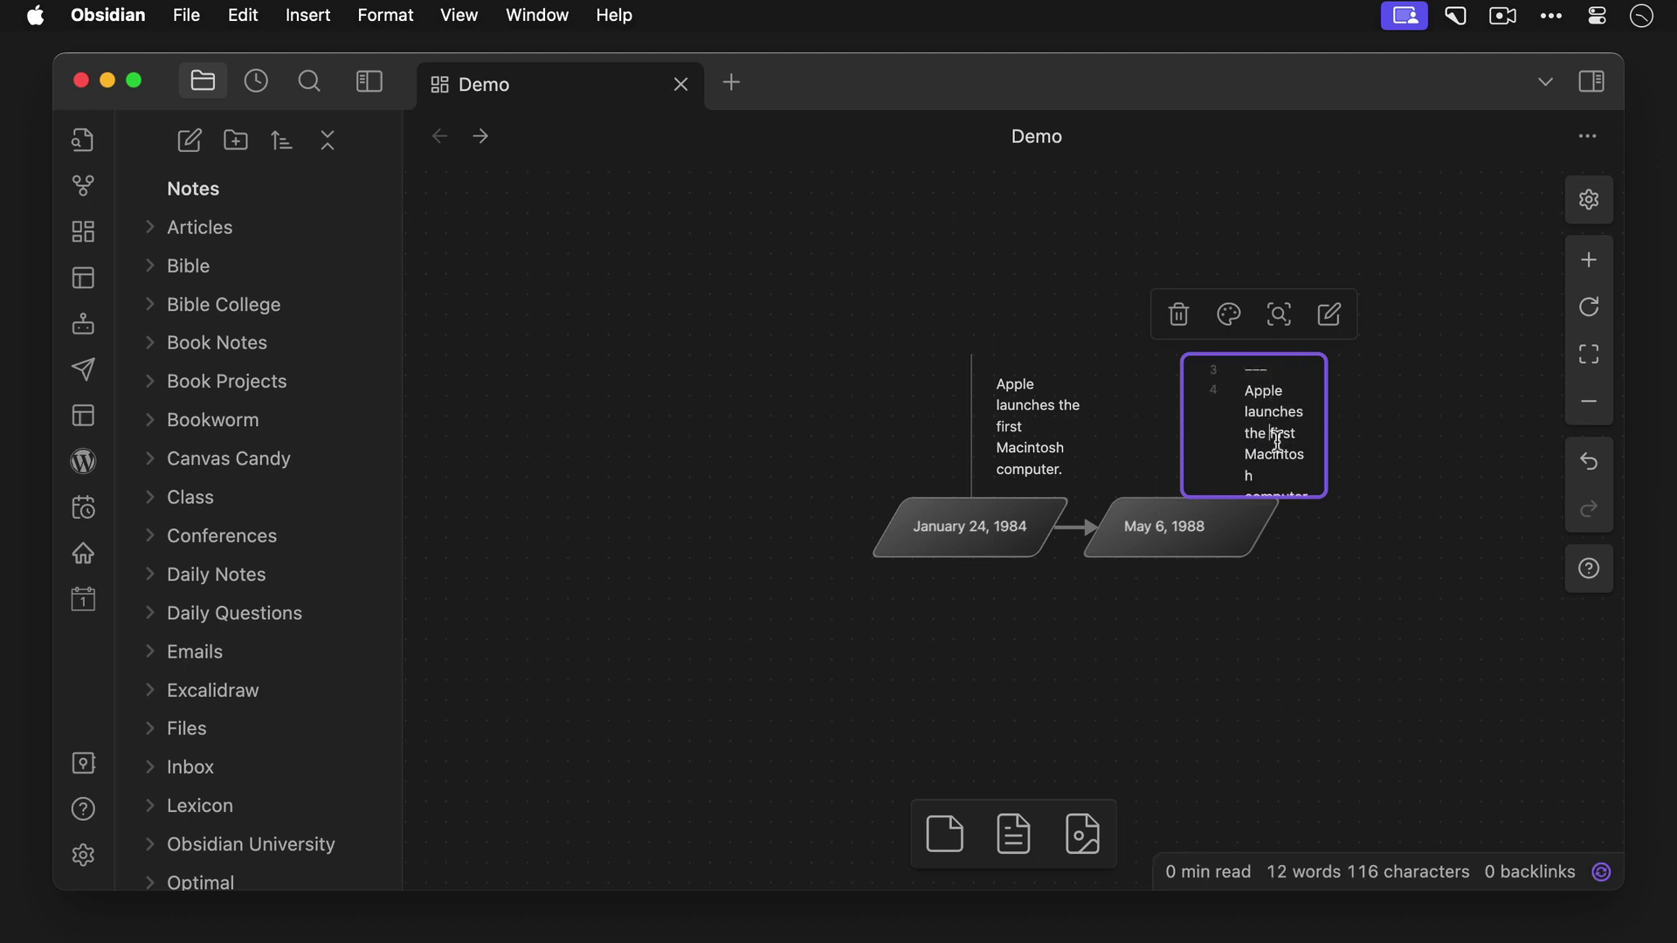
left_click_drag(1271, 432, 1313, 516)
type("iMac.")
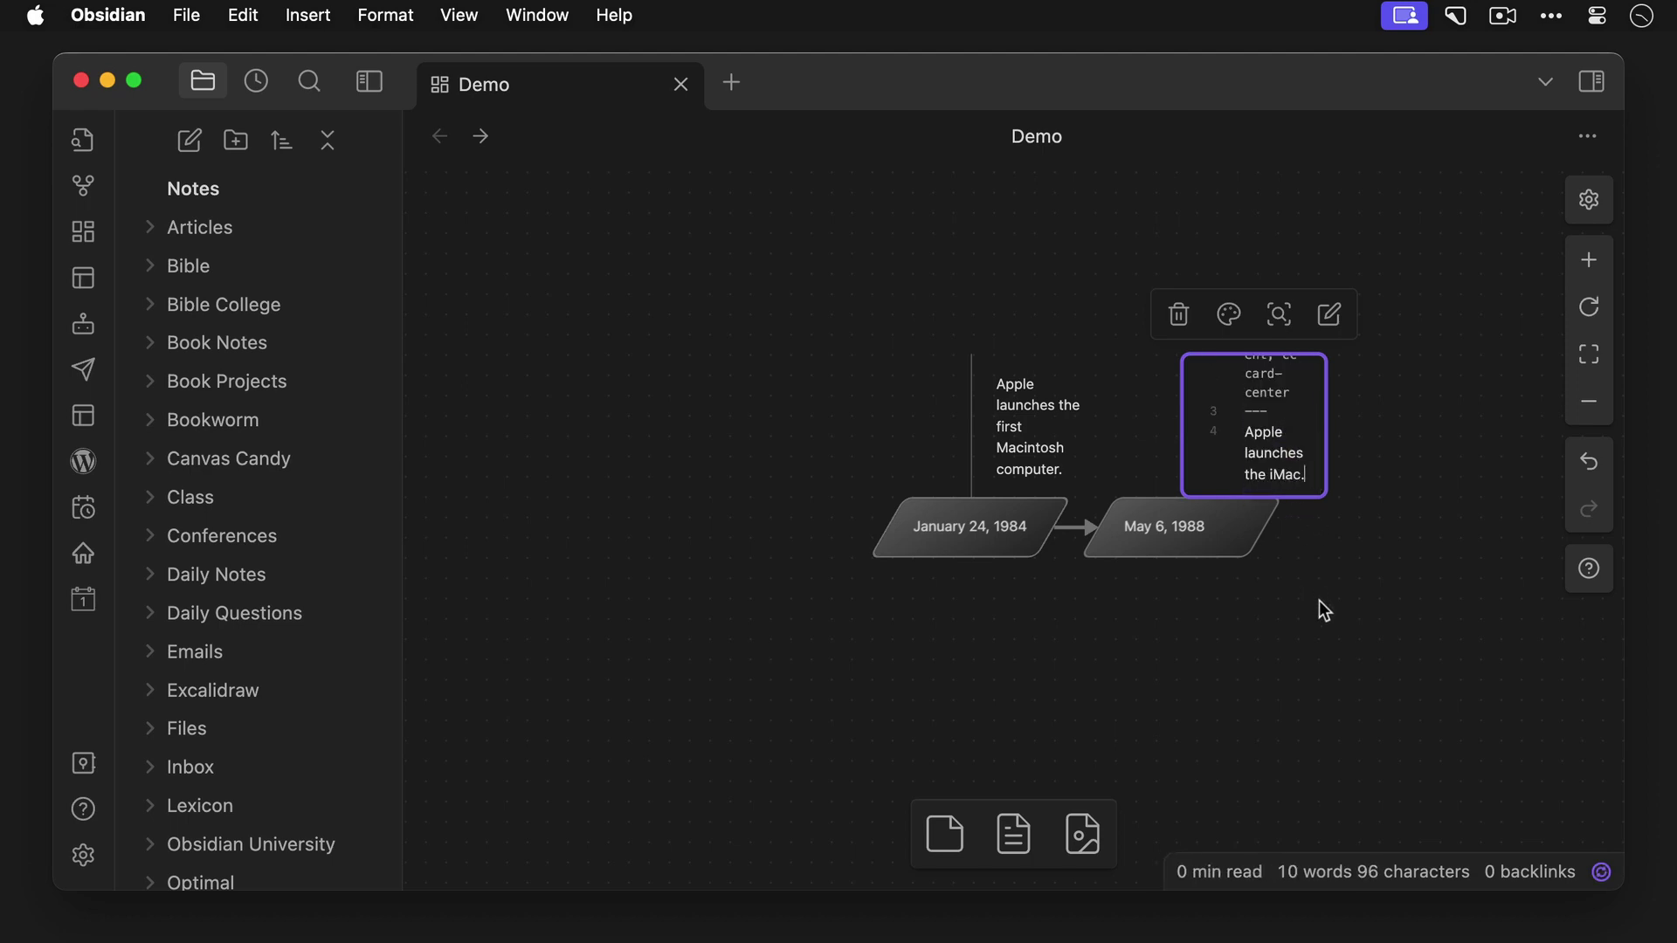
left_click(1320, 600)
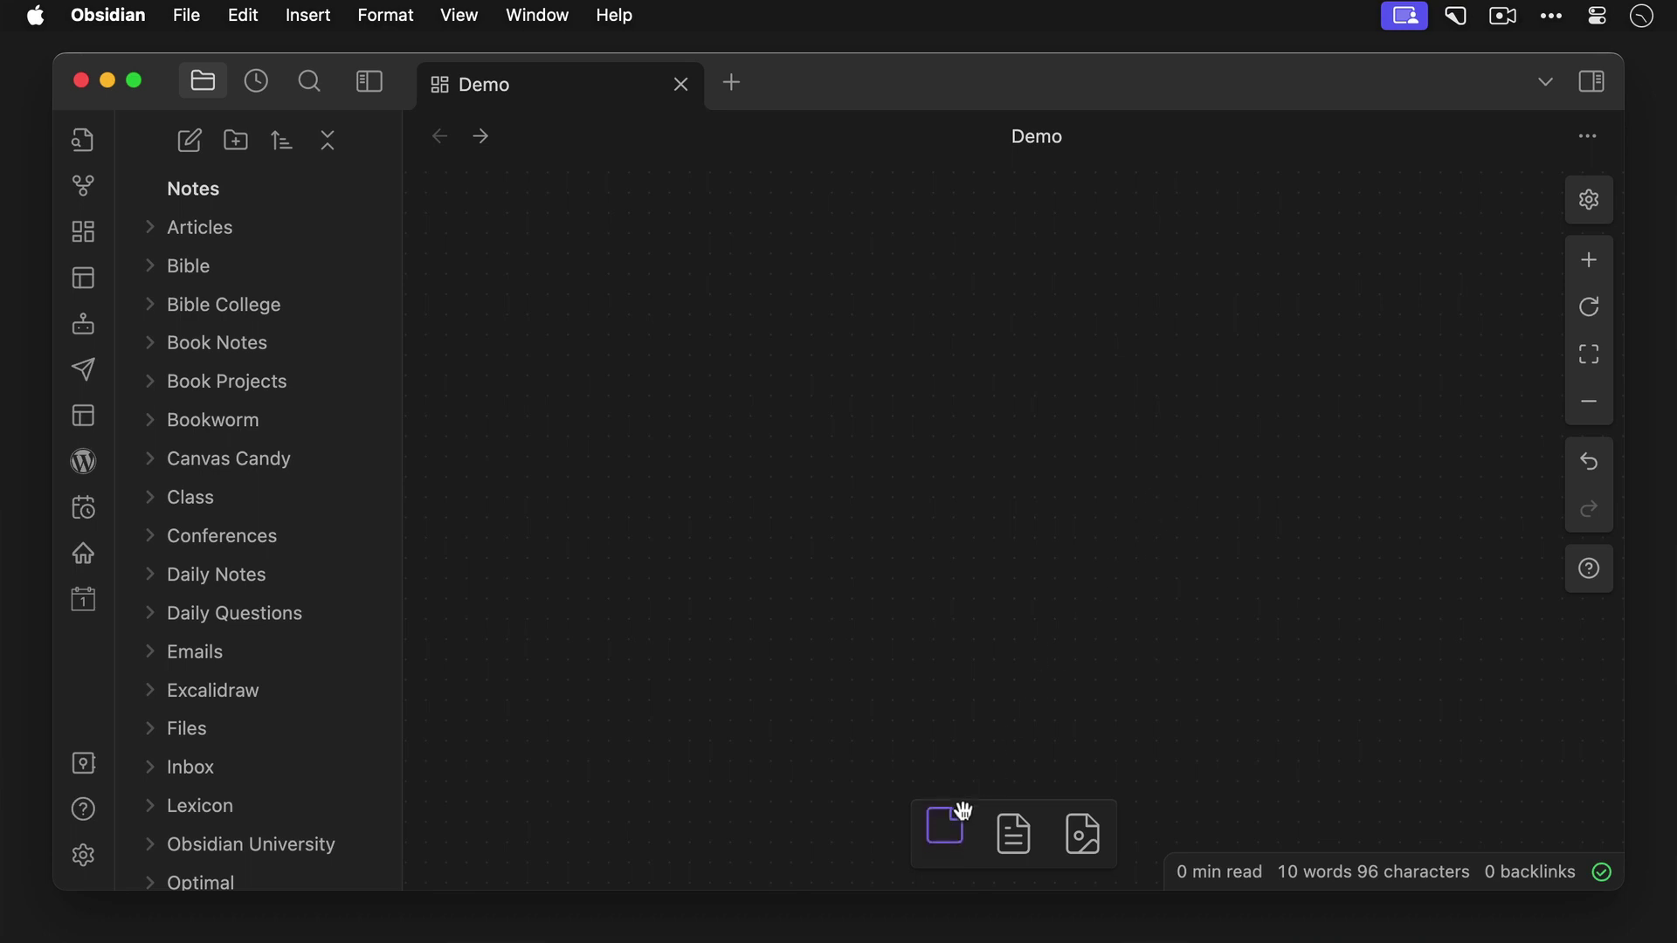
Add a card with a cc-header-noborder callout 'Why we're here' and body 'We all want to learn how to use Obsidian better.'.
left_click_drag(945, 830, 616, 333)
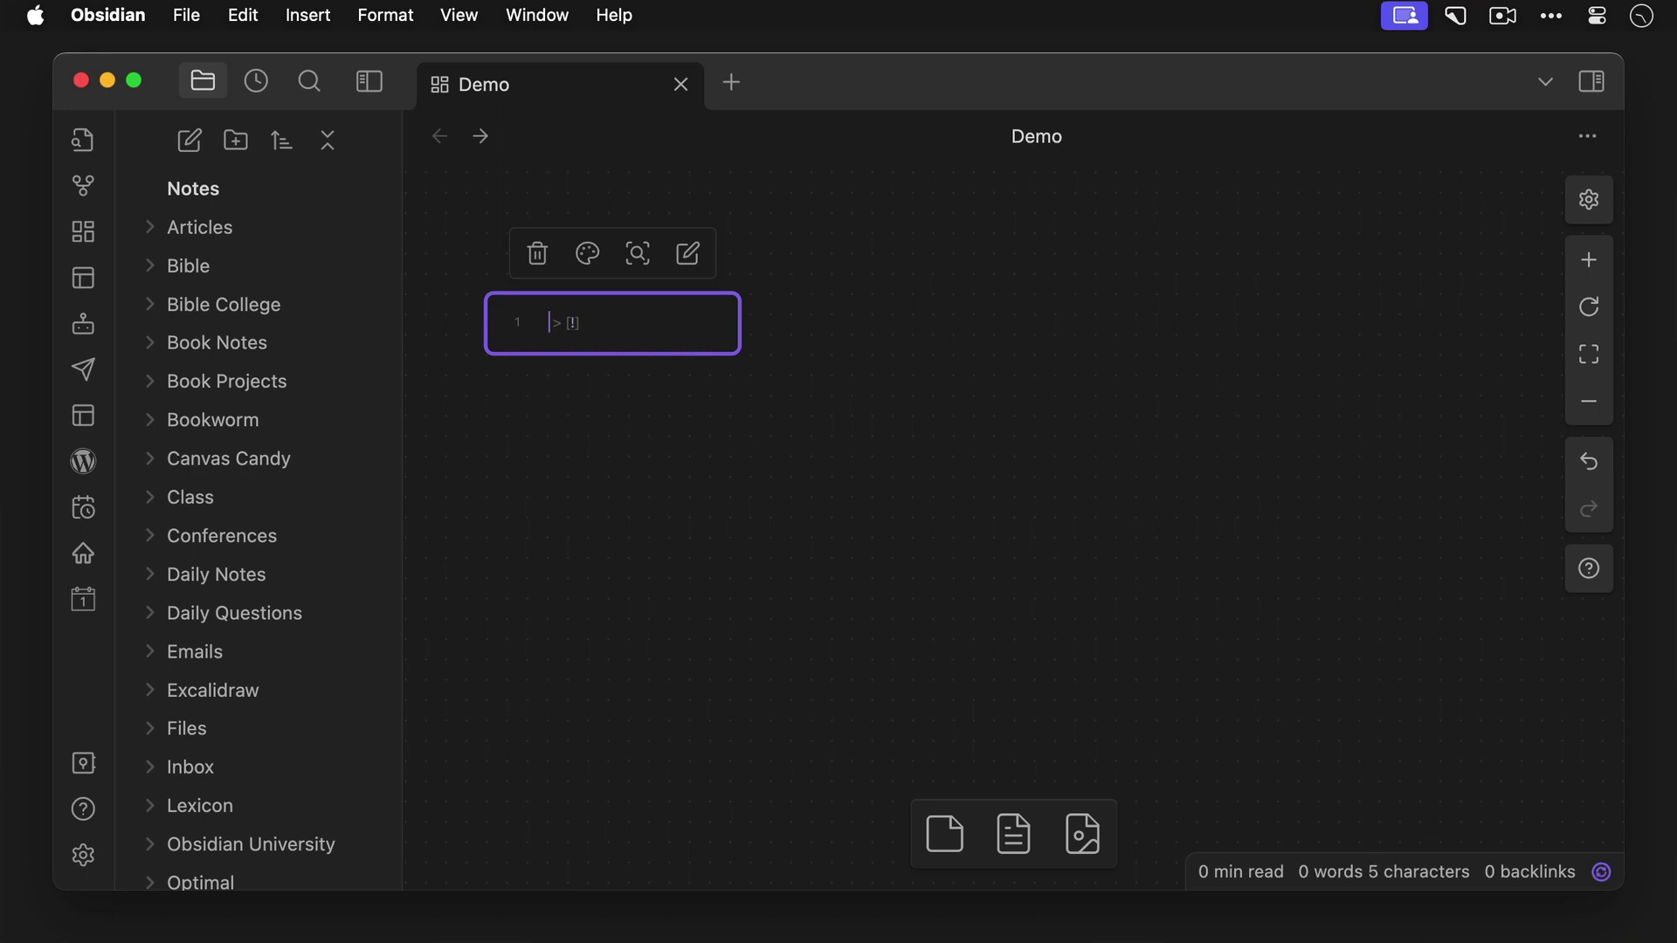
type("cc-header-noborder]")
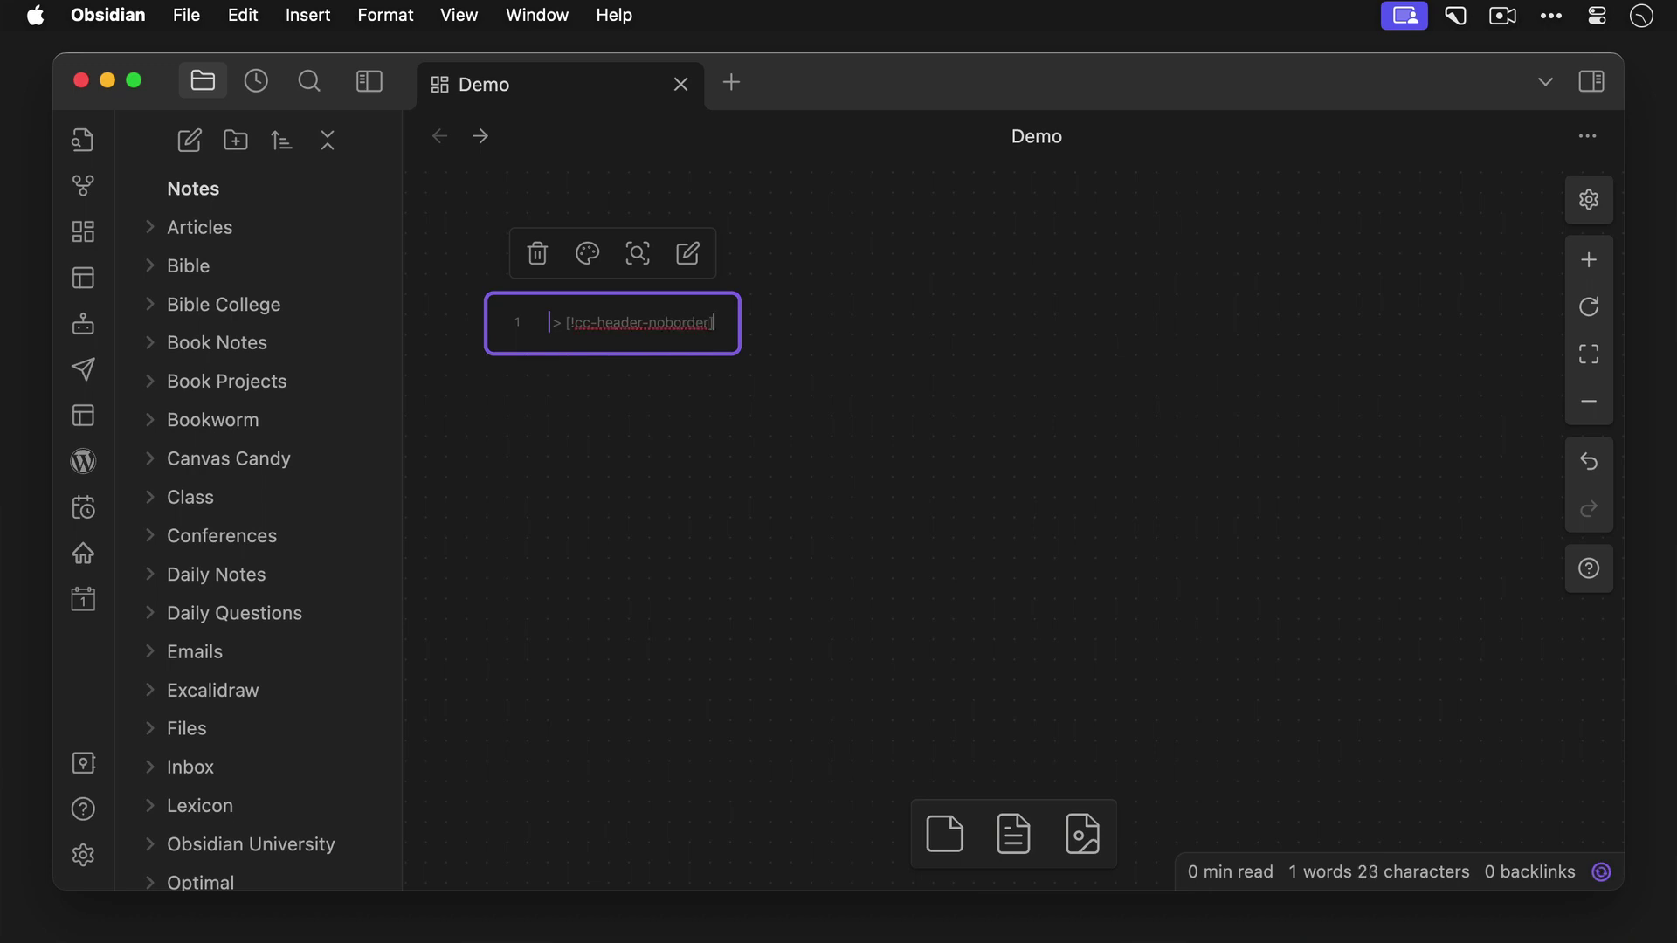
type(" Why we're here")
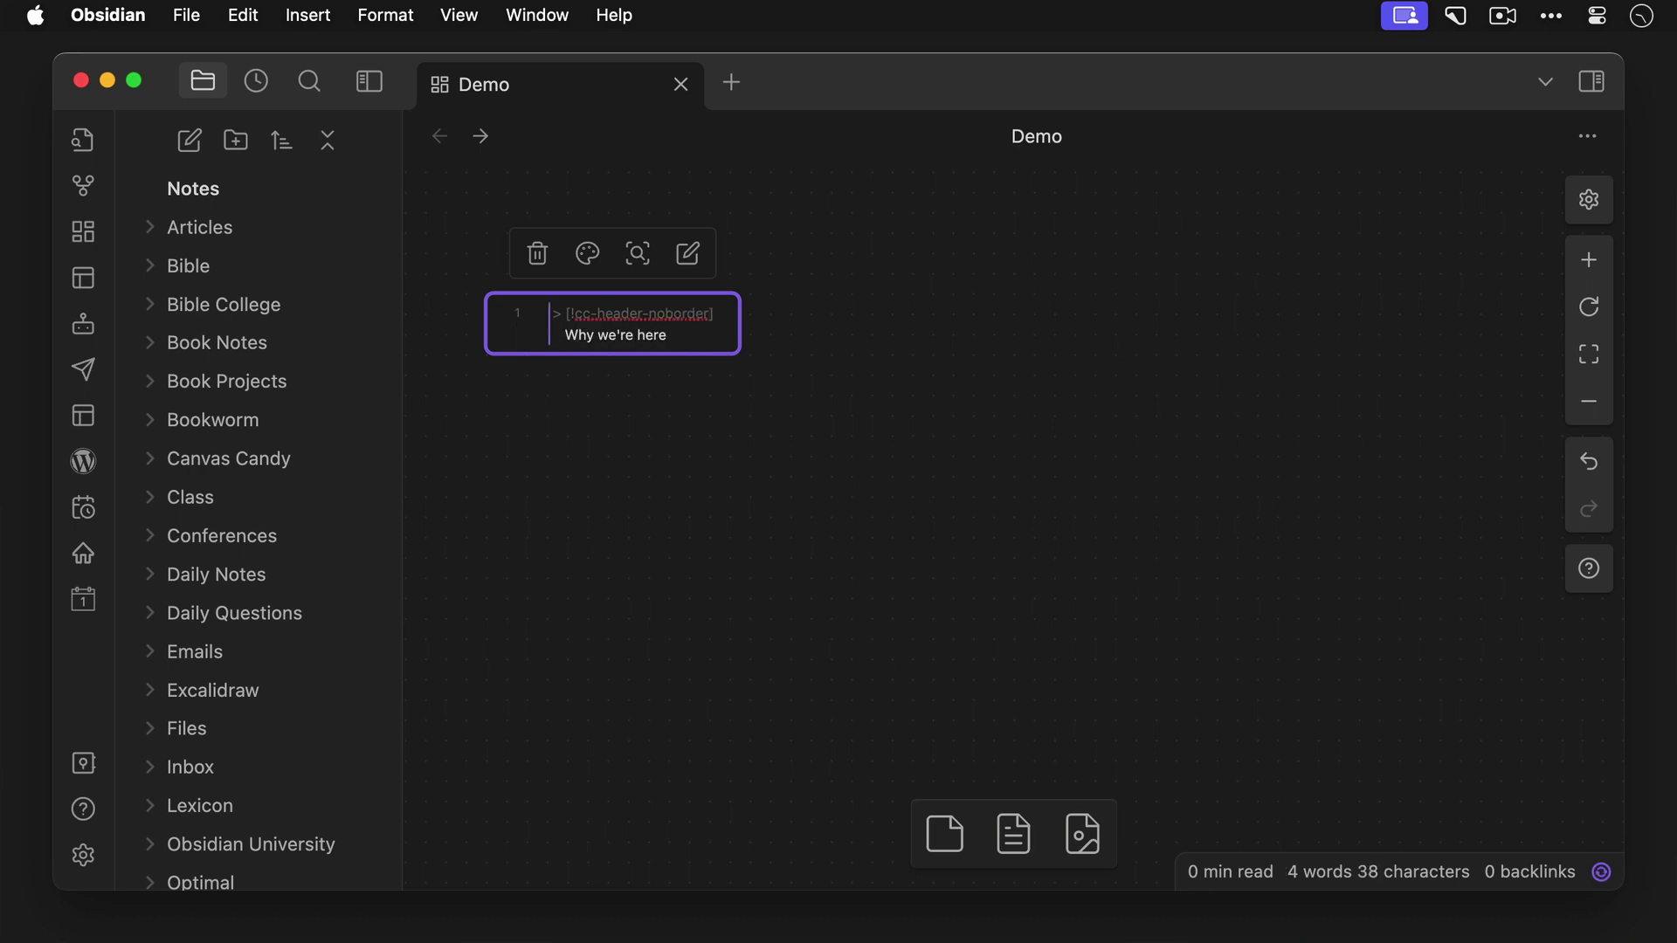
key("Return")
key("Return")
type("We all want to l")
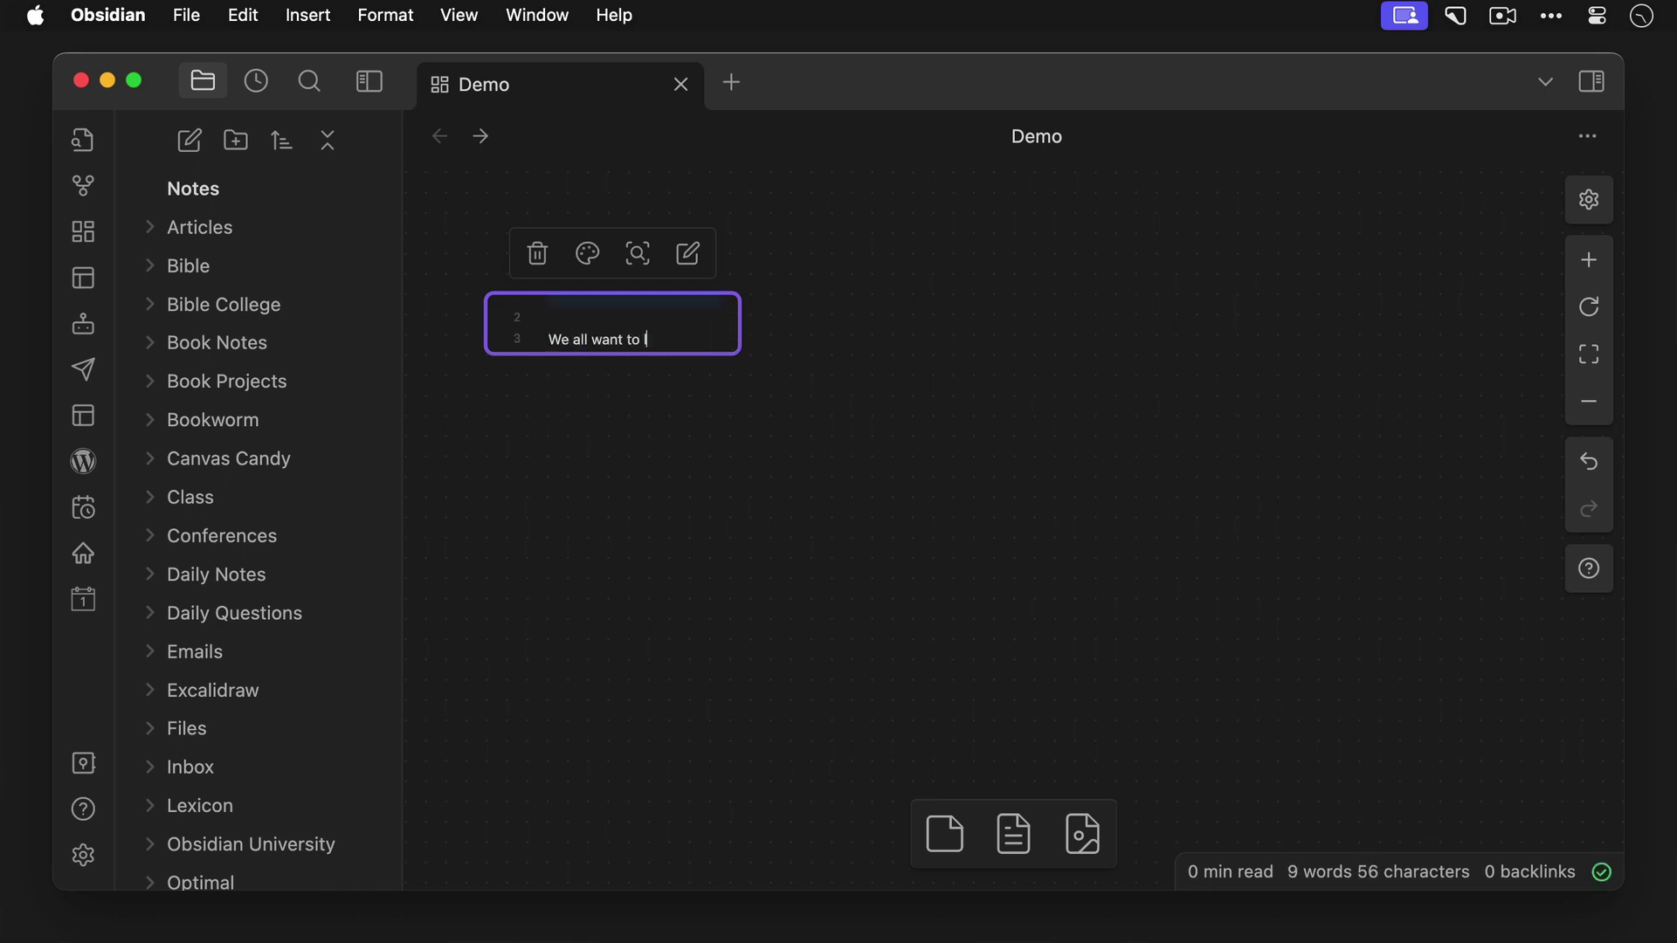
type("earn how to use Obsidian better.")
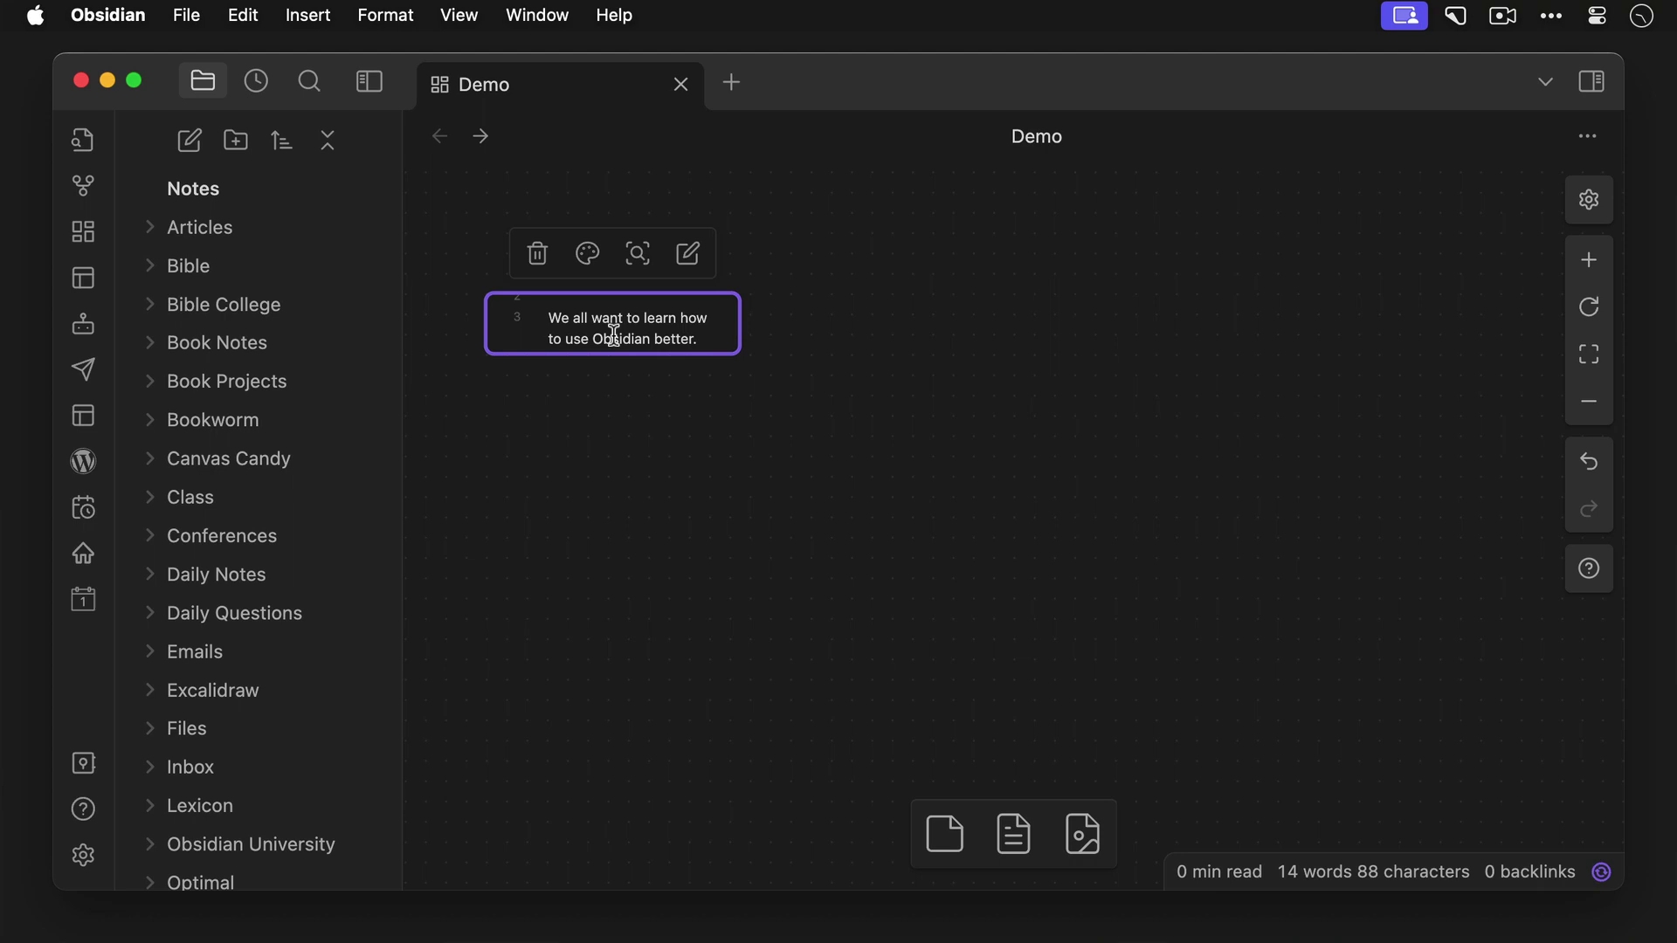
left_click(607, 412)
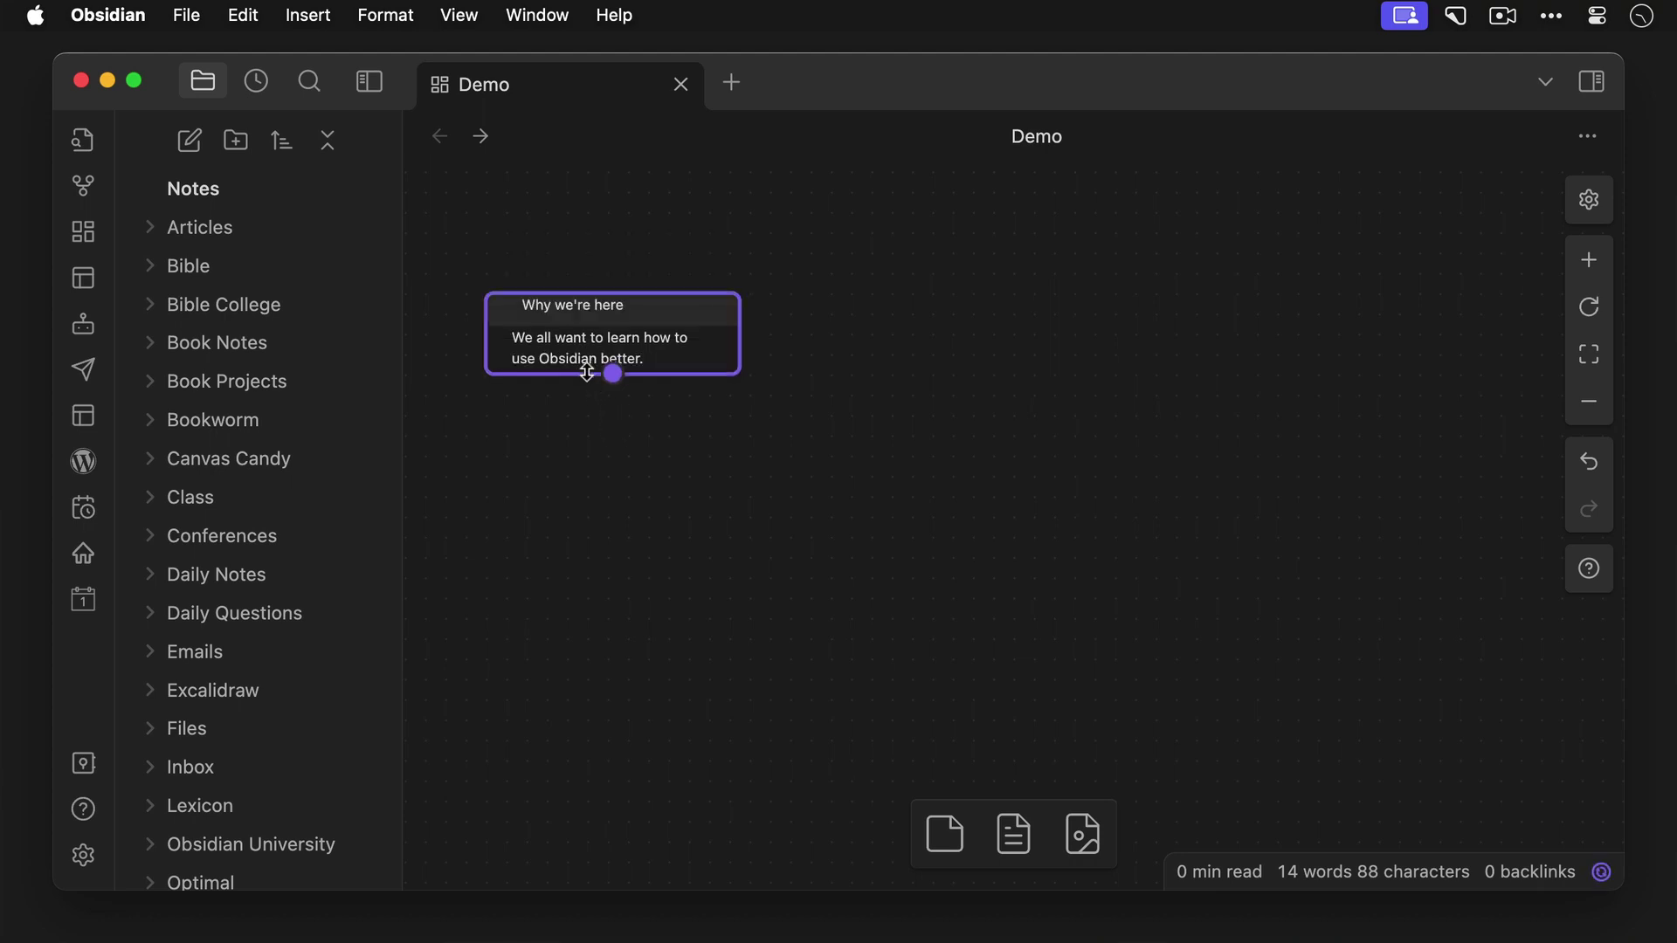
Make the card taller and purple, then paste a copy to its right, linked by an arrow.
left_click_drag(587, 373, 582, 452)
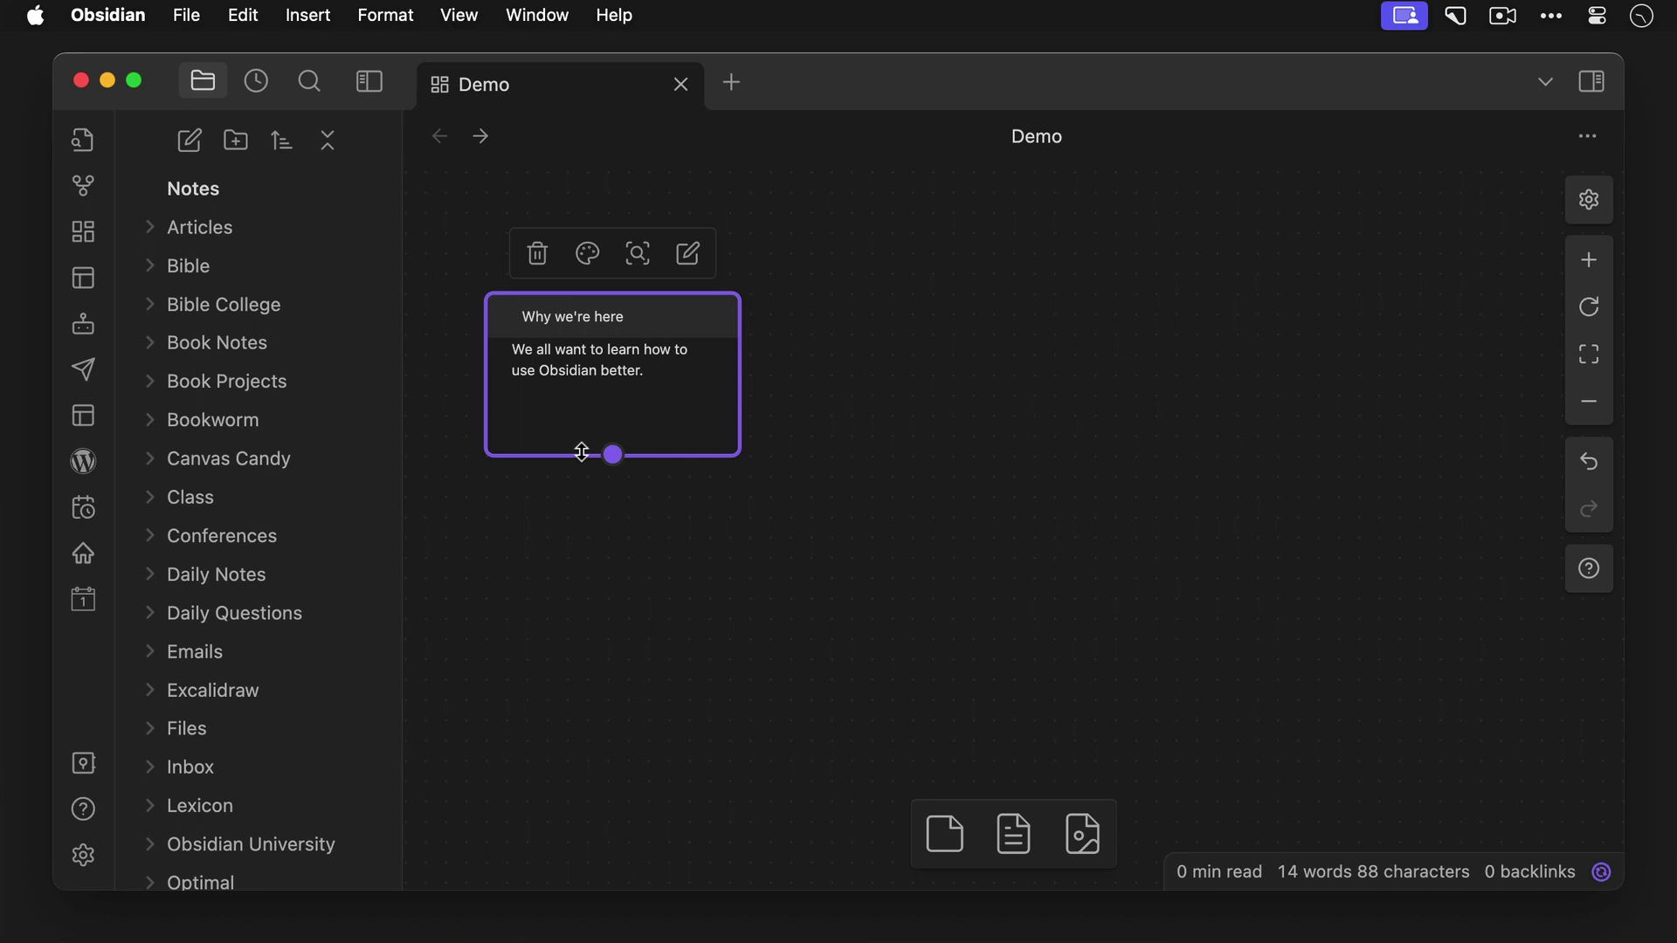
left_click(588, 255)
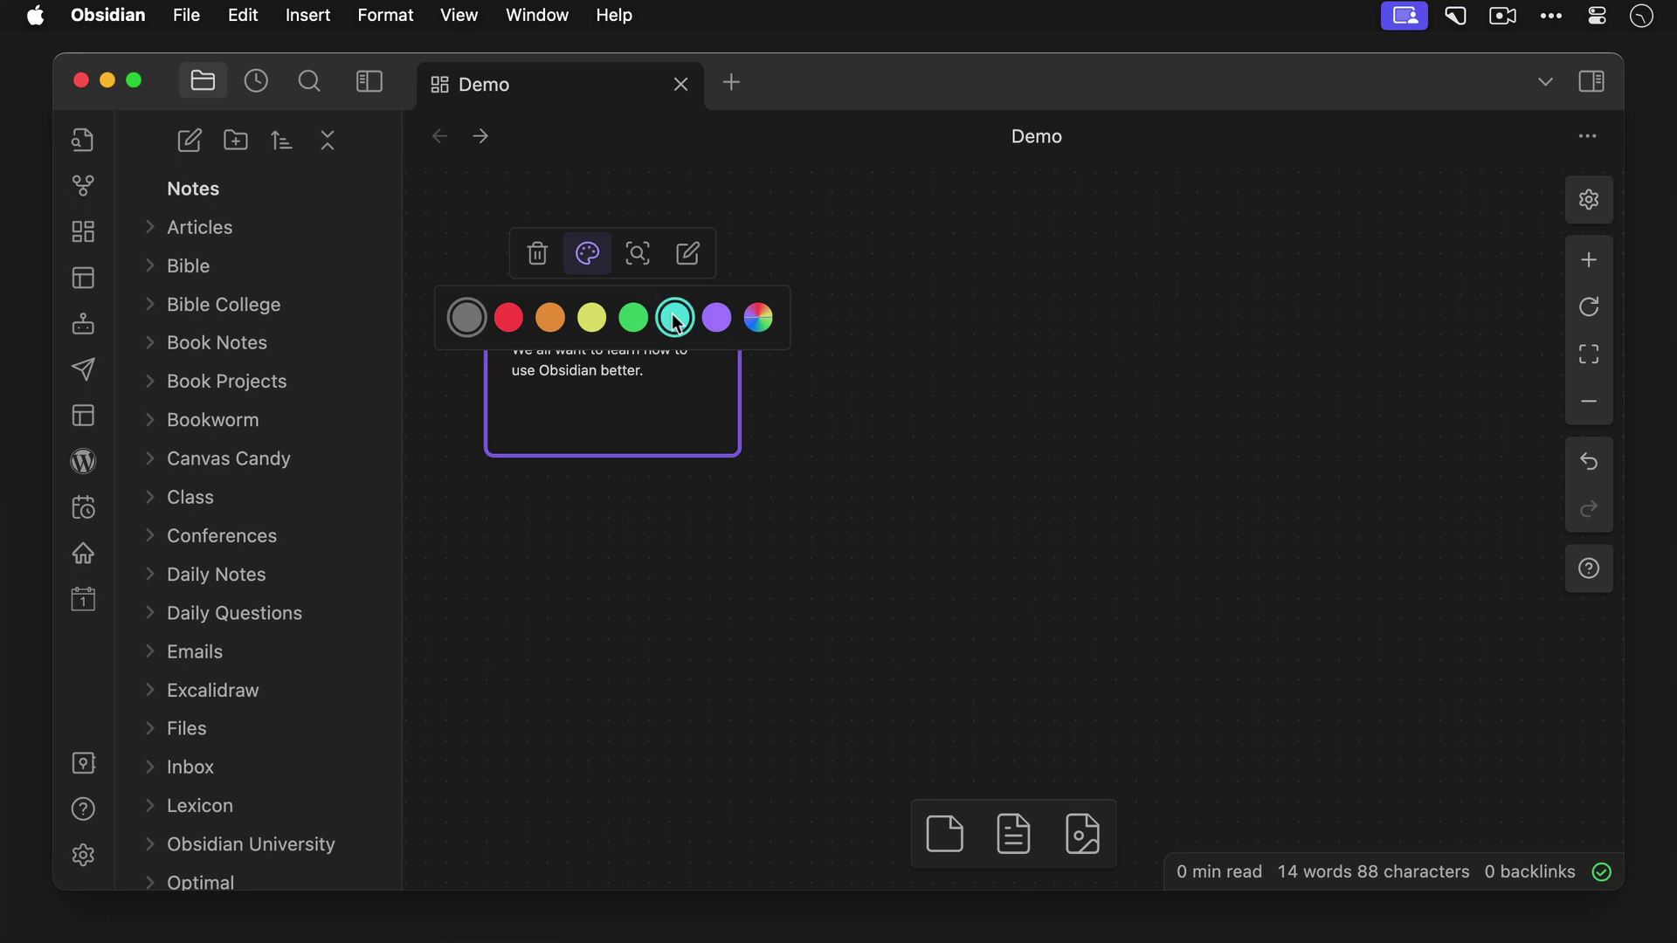
left_click(718, 319)
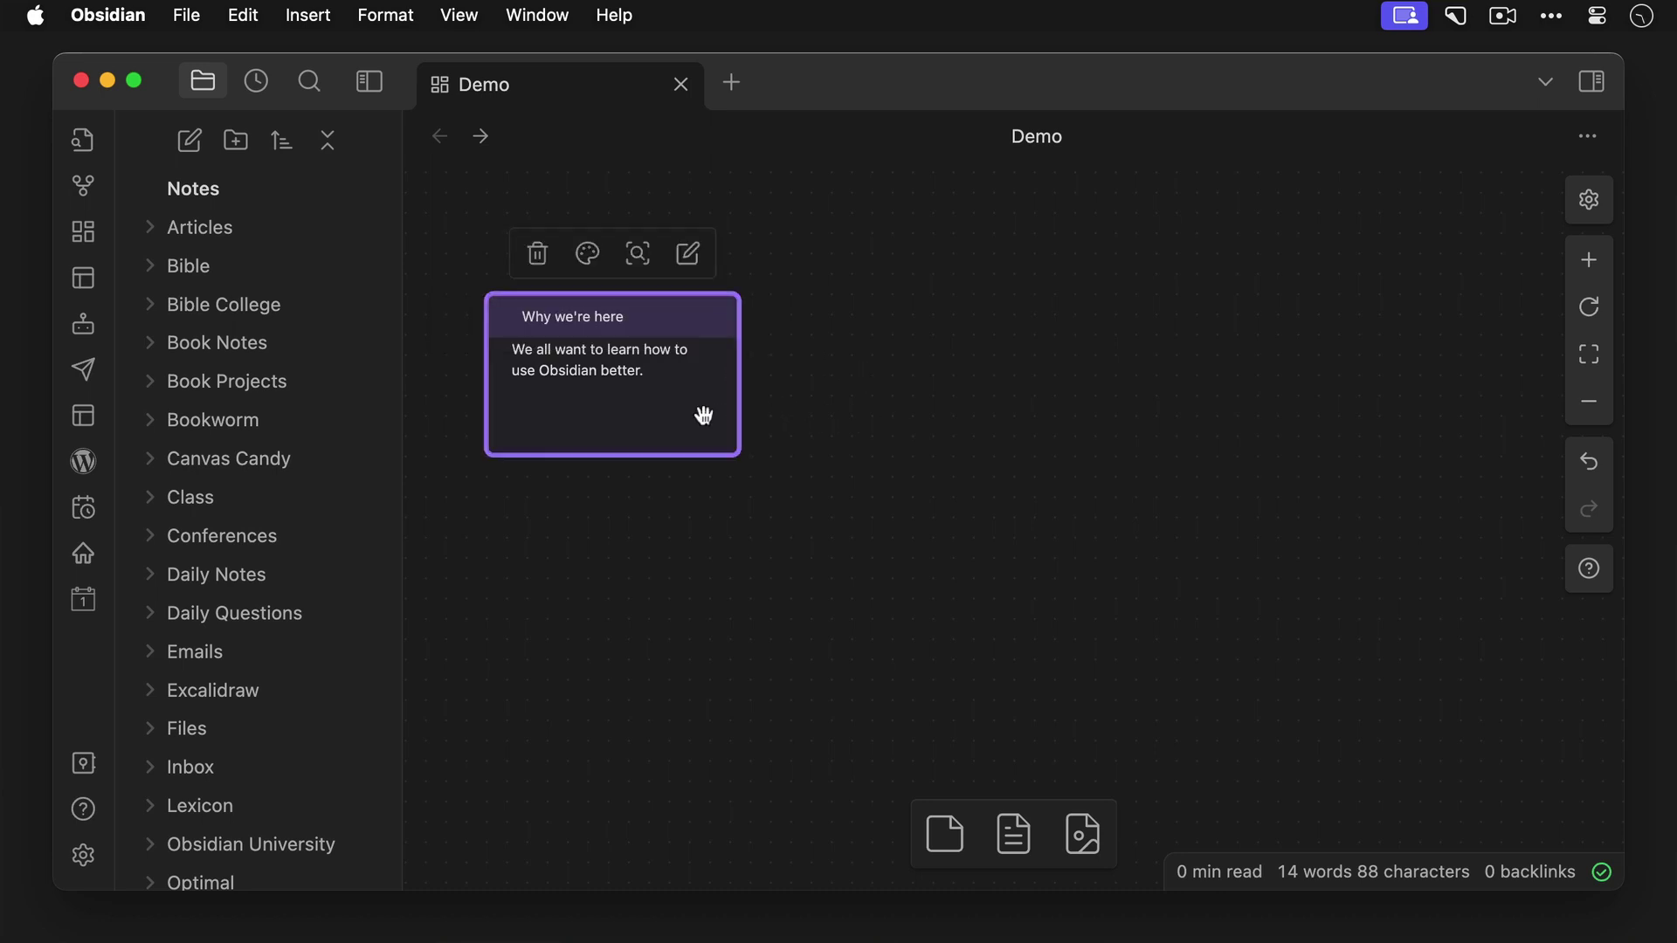
key("super+v")
left_click_drag(953, 592, 908, 444)
left_click_drag(741, 377, 854, 374)
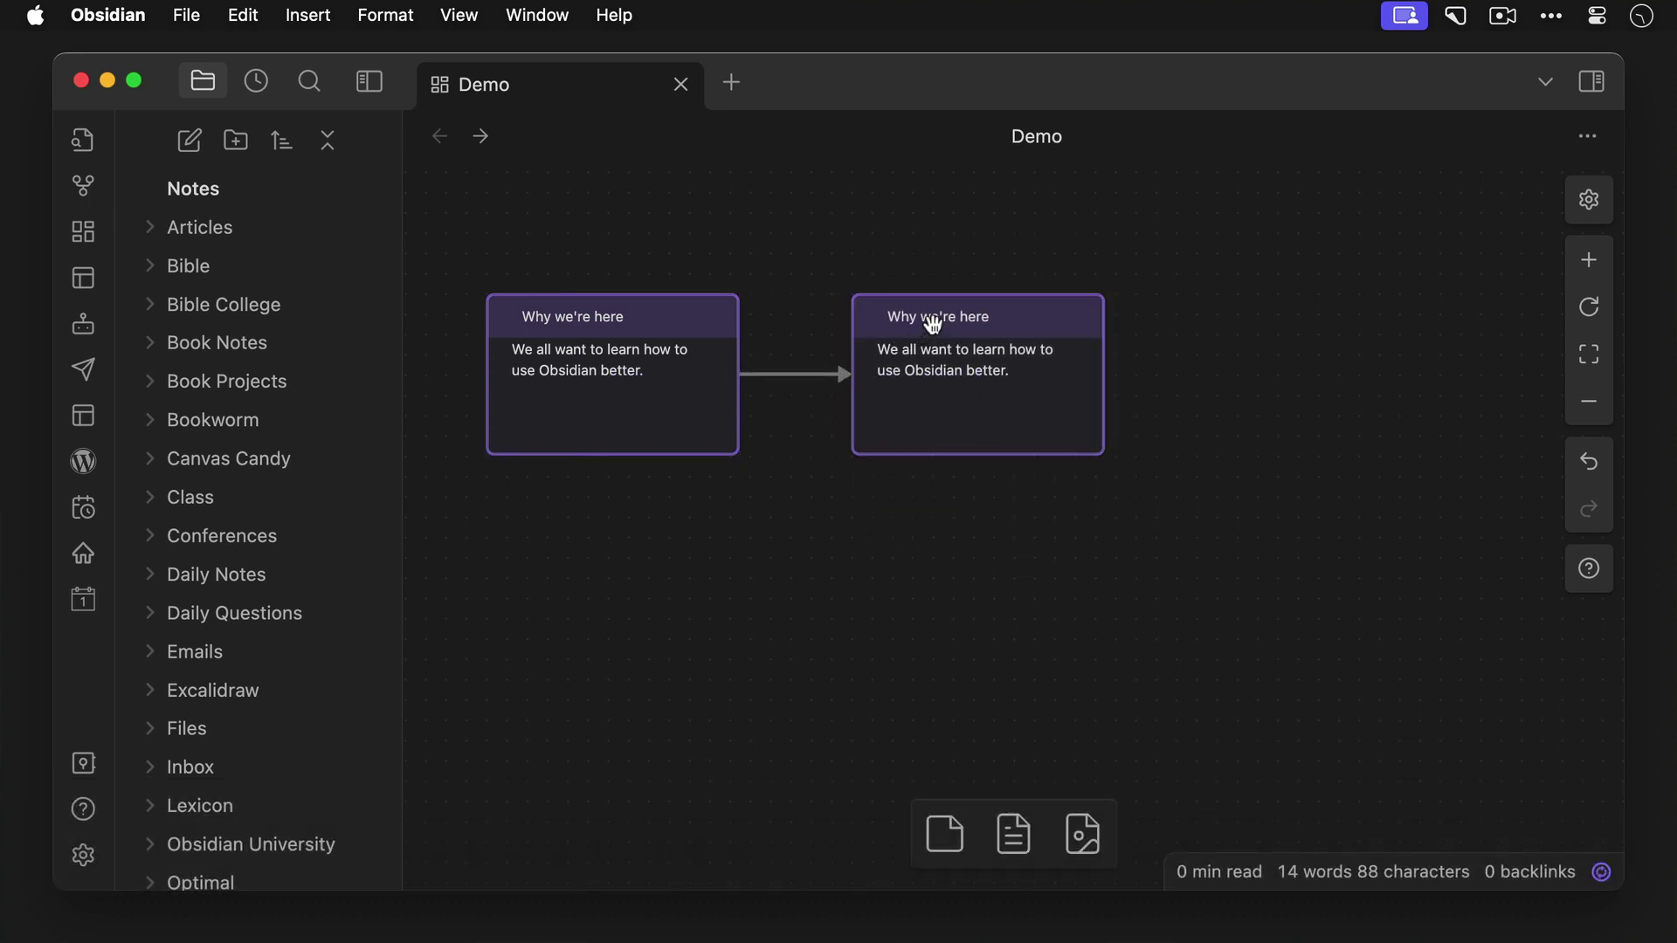
Retitle the copy 'What's the problem?' with body 'Obsidian can be a really complicated app', then duplicate it.
double_click(932, 321)
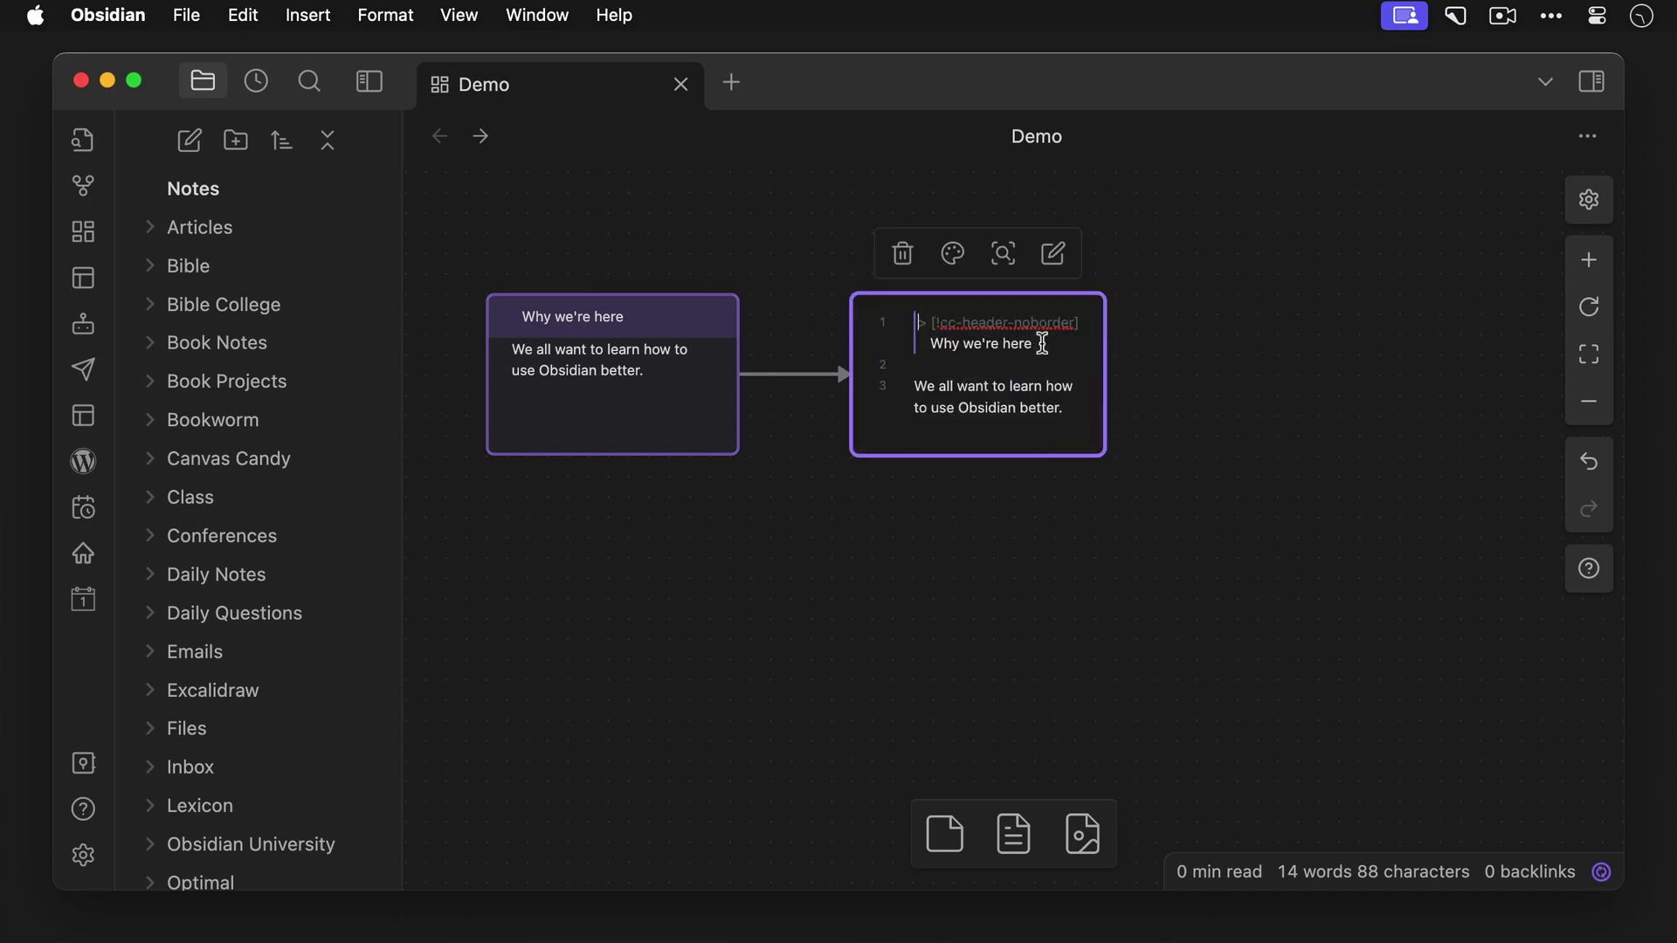
left_click_drag(1035, 344, 954, 346)
type("at's the problem?")
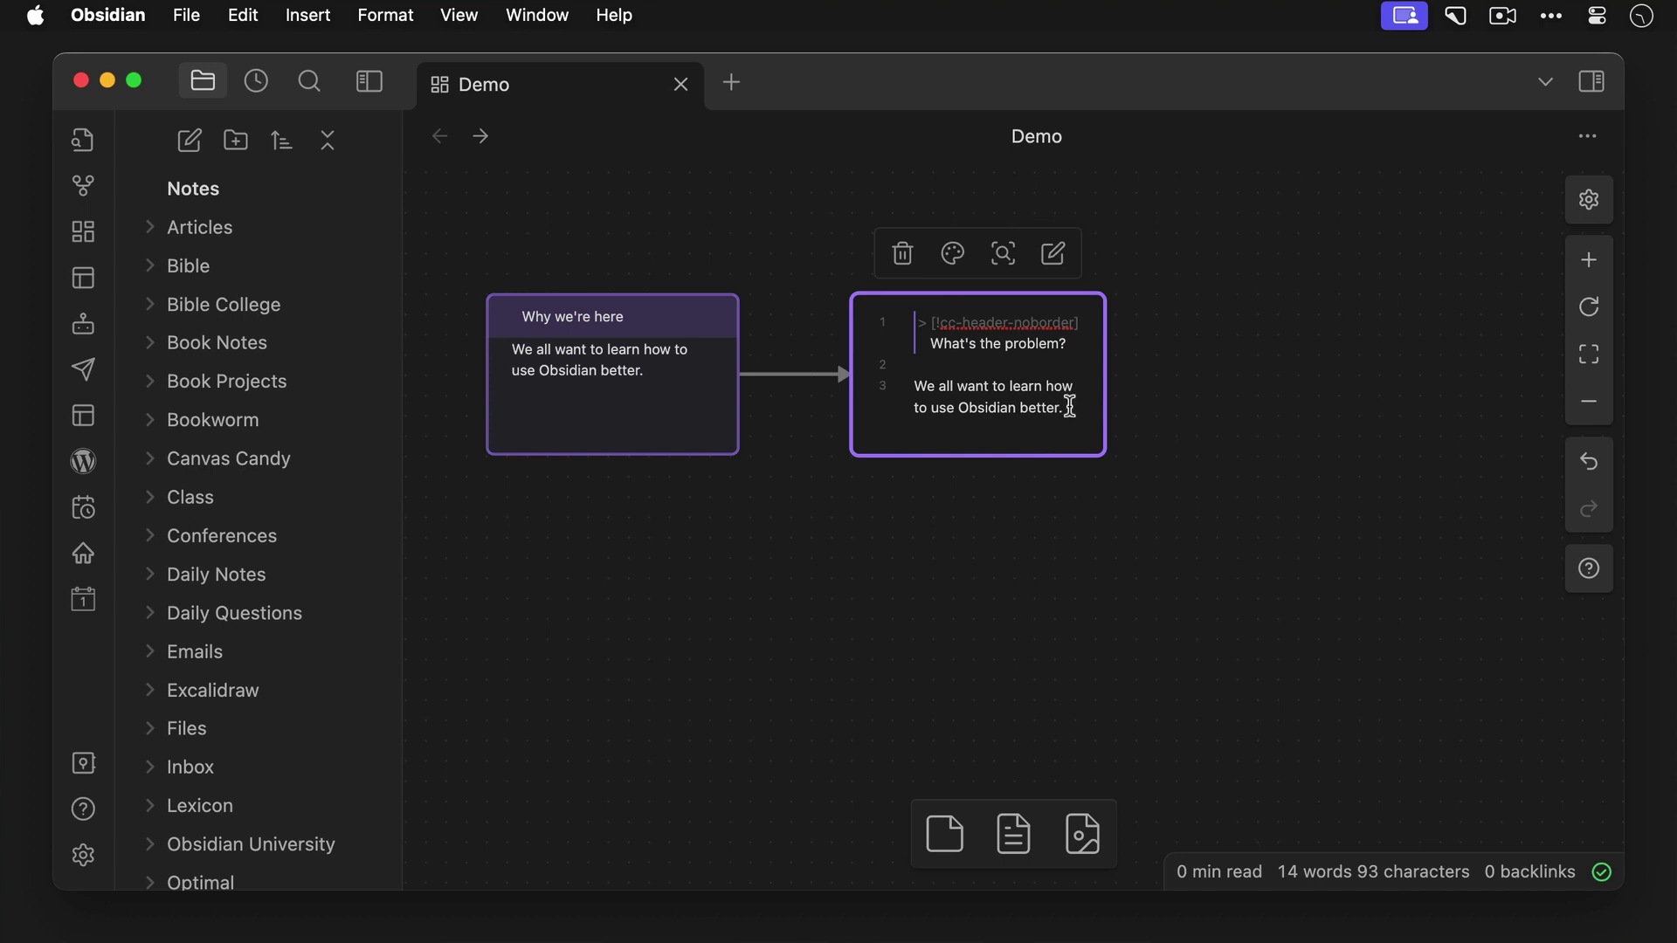
left_click_drag(1067, 408, 905, 394)
type("Obsidian can be a really complicated app.")
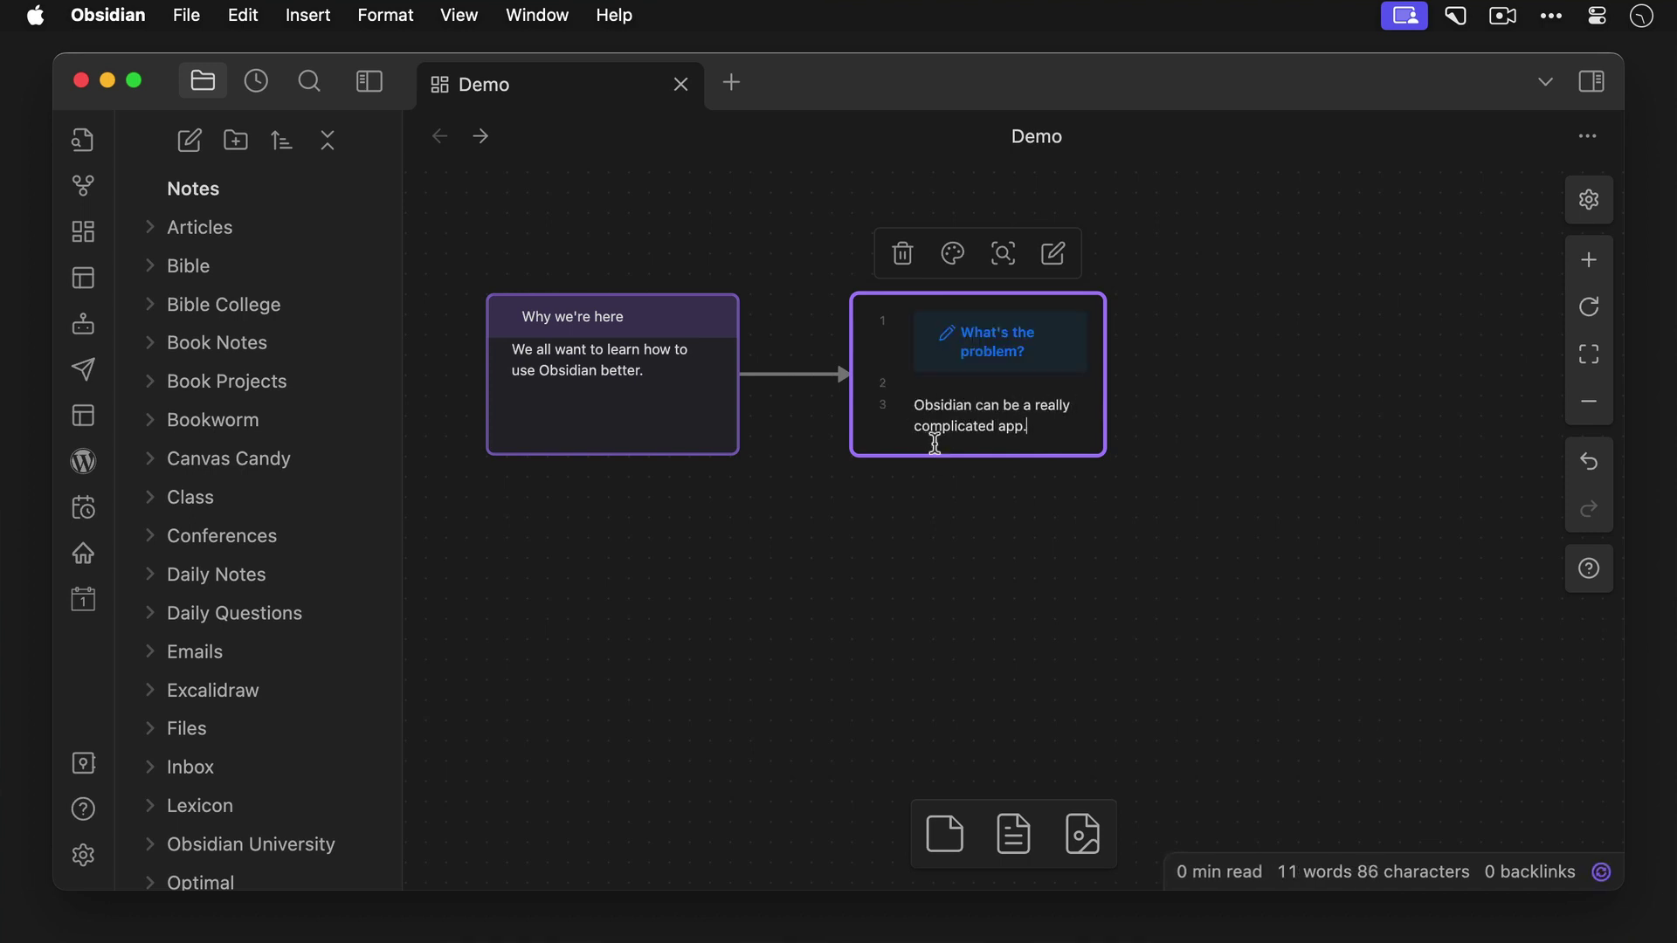
left_click(993, 530)
left_click(1000, 426)
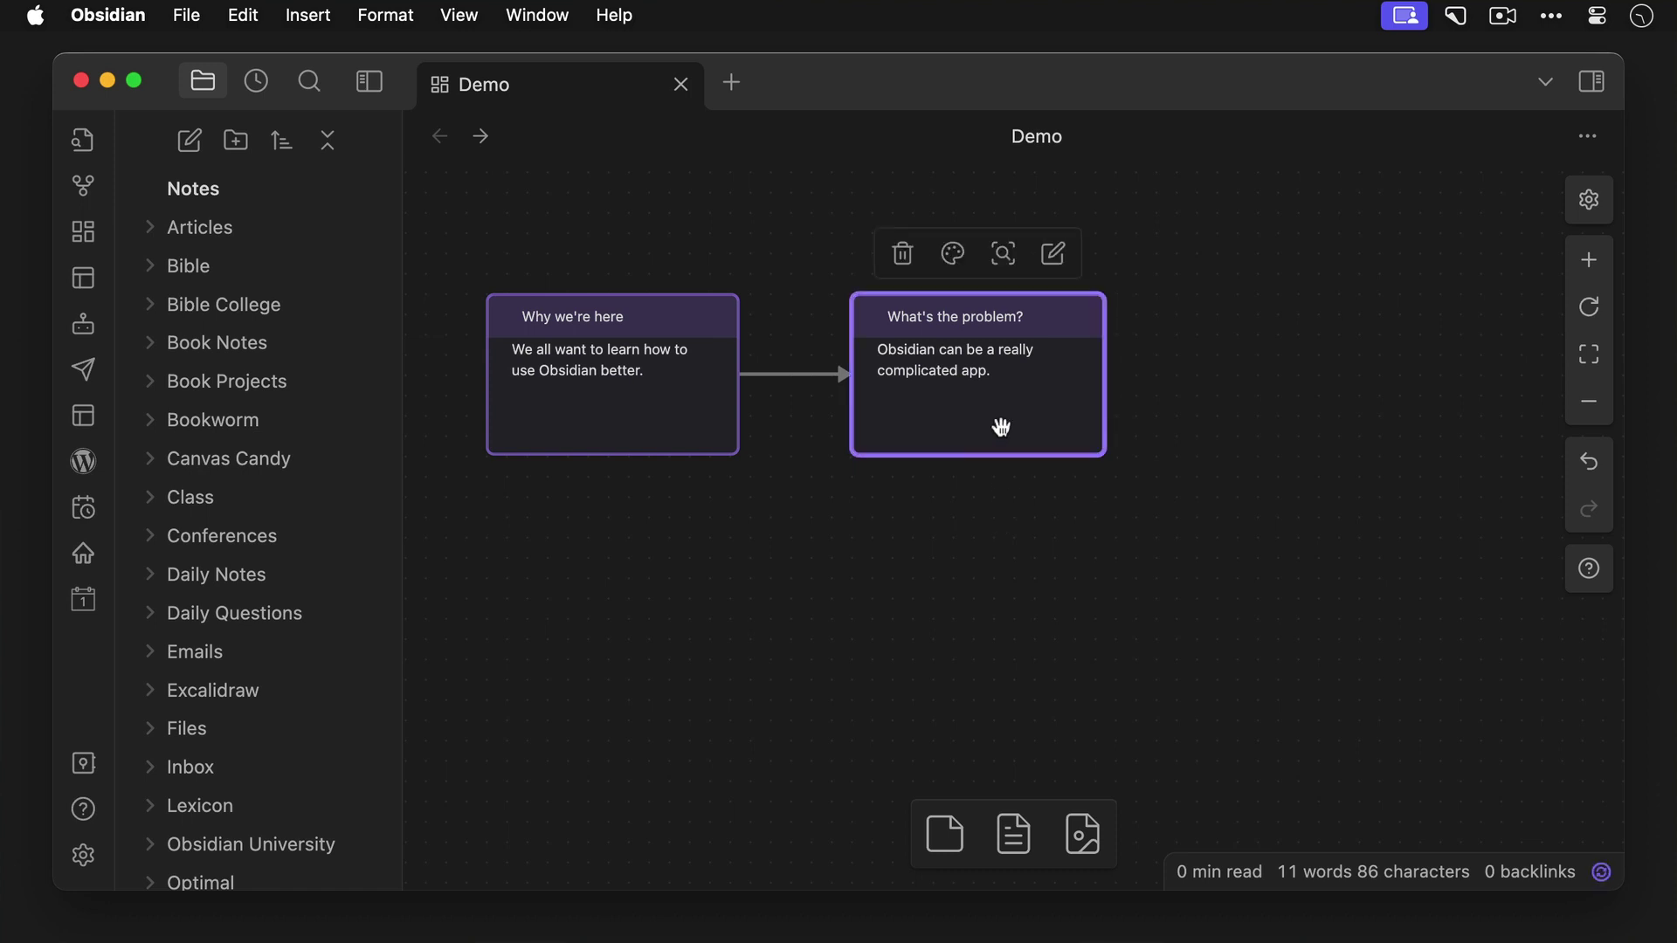
key("super+c")
key("super+v")
Place the duplicate at right, link it from the middle card, and retitle it 'The solution' with practical-value body text.
left_click_drag(1030, 569, 1360, 424)
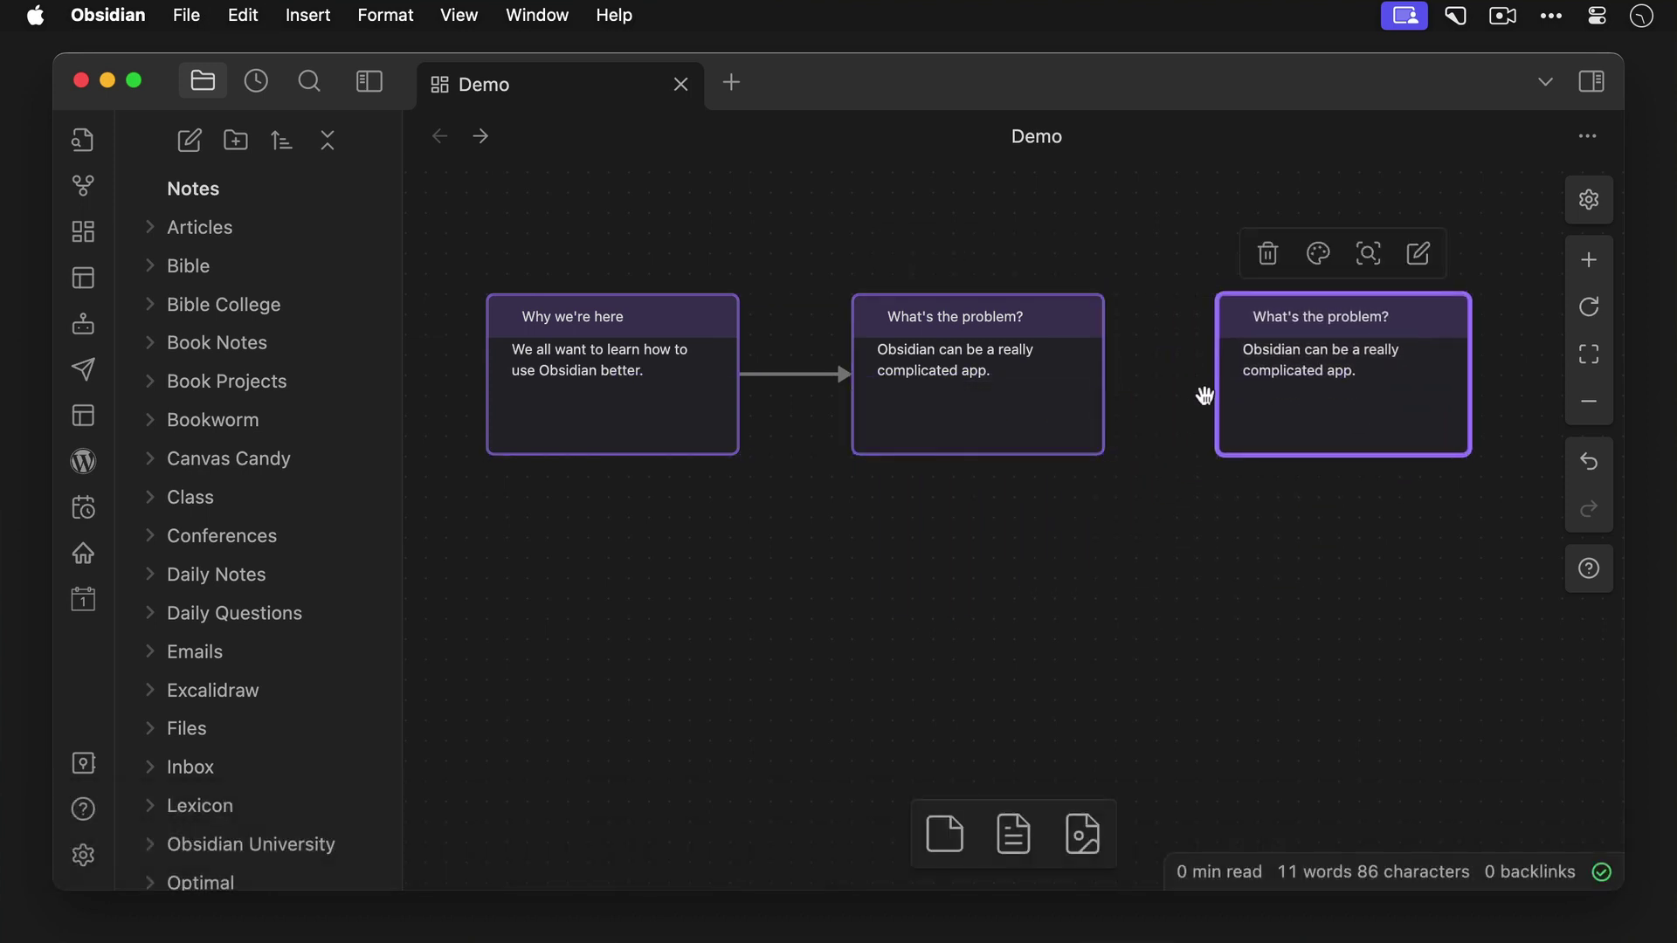
left_click_drag(1106, 375, 1214, 374)
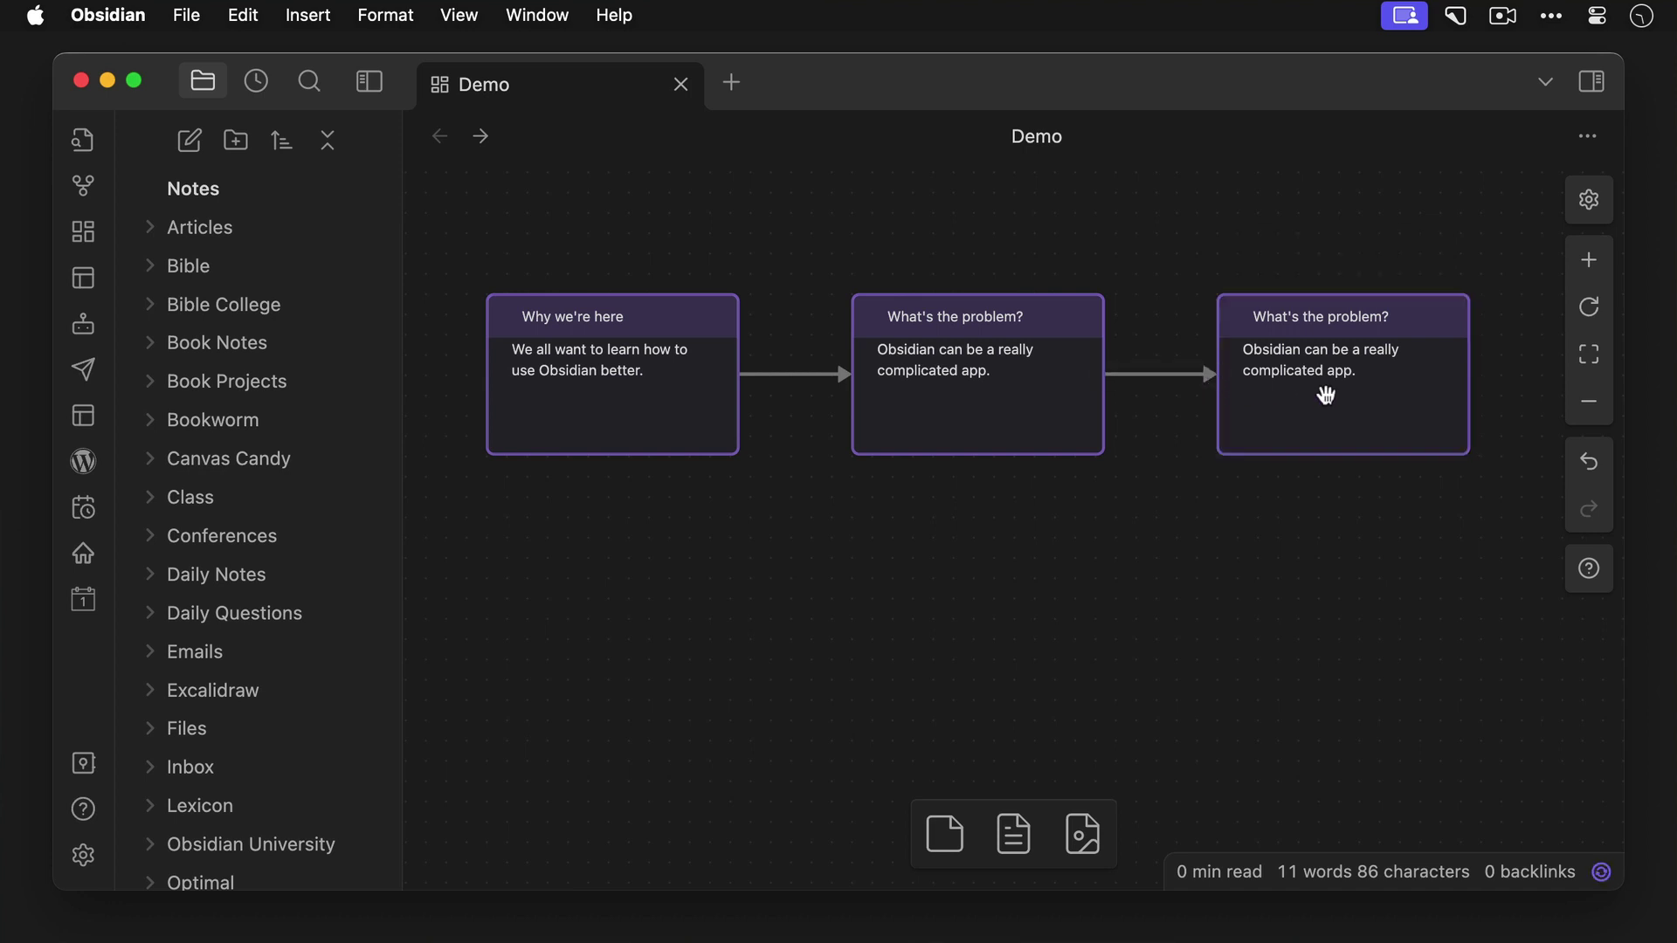
left_click(1353, 407)
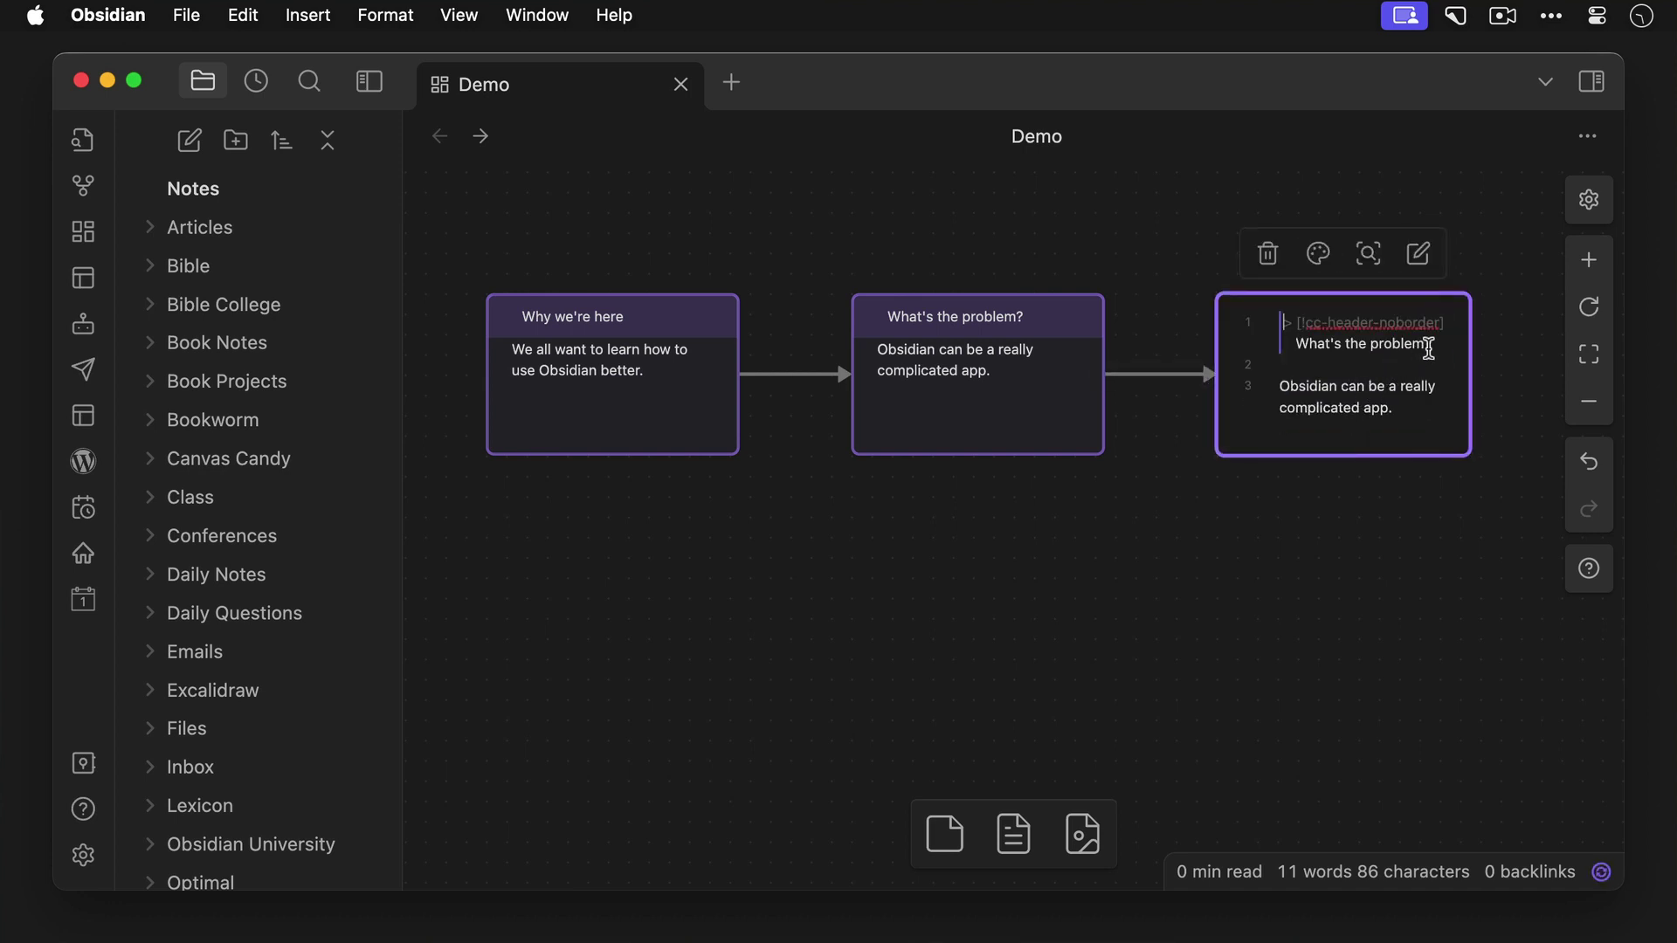
left_click_drag(1432, 344, 1295, 349)
type("The solution")
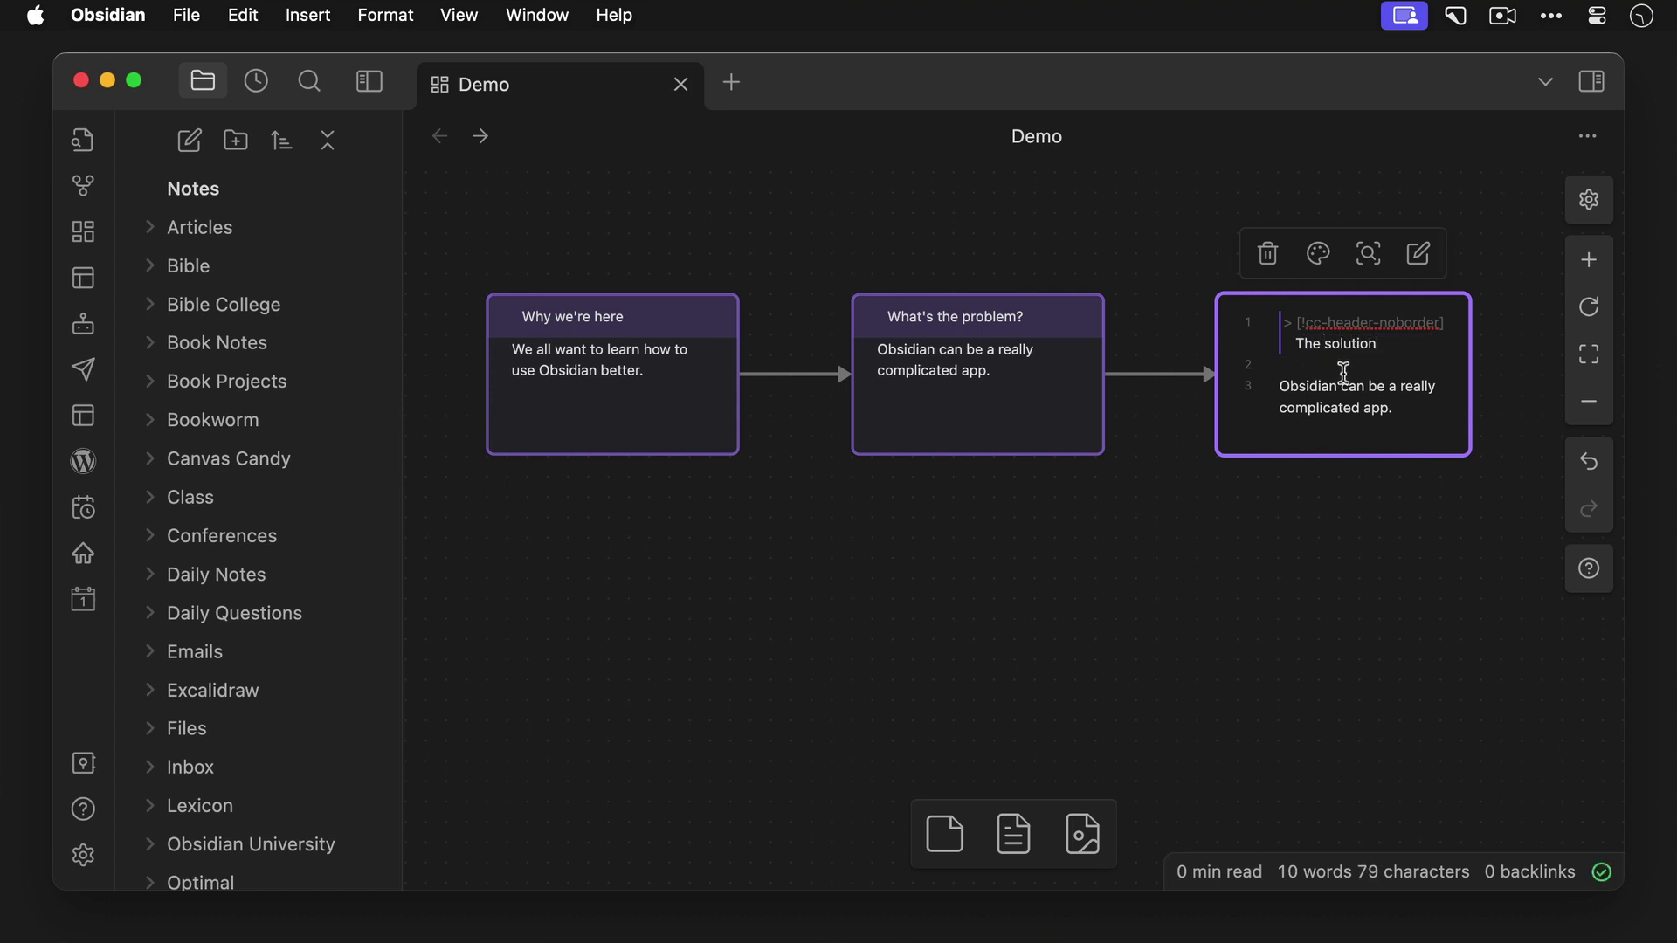
left_click_drag(1395, 408, 1277, 390)
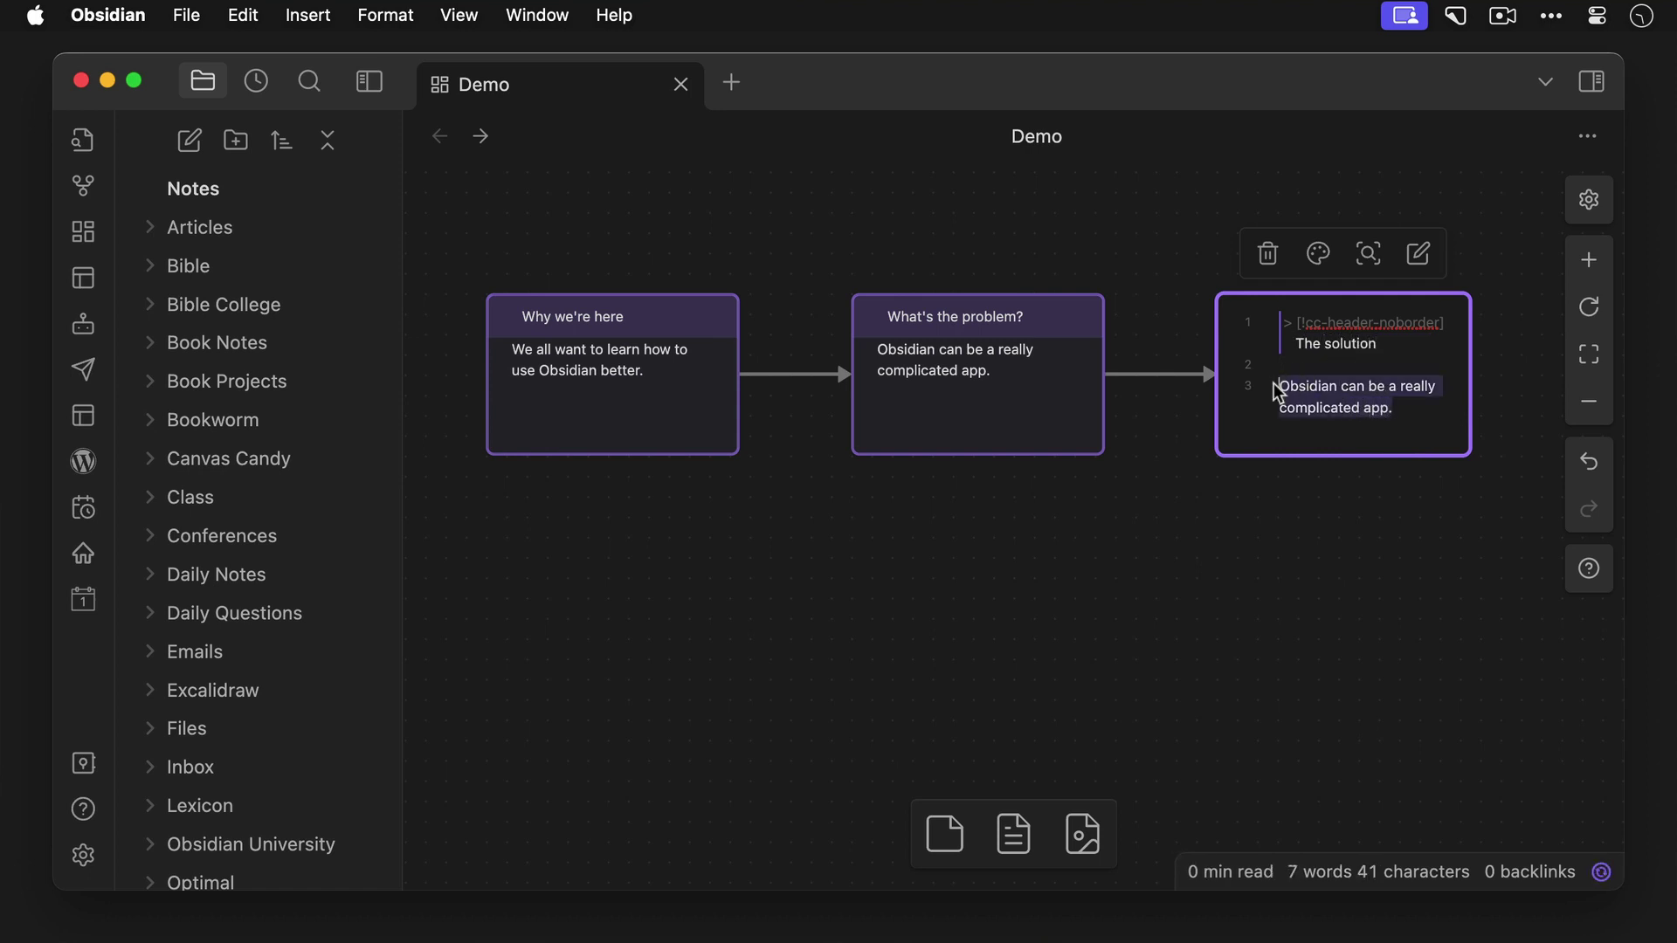
type("Figure out how Obsidian can add practi")
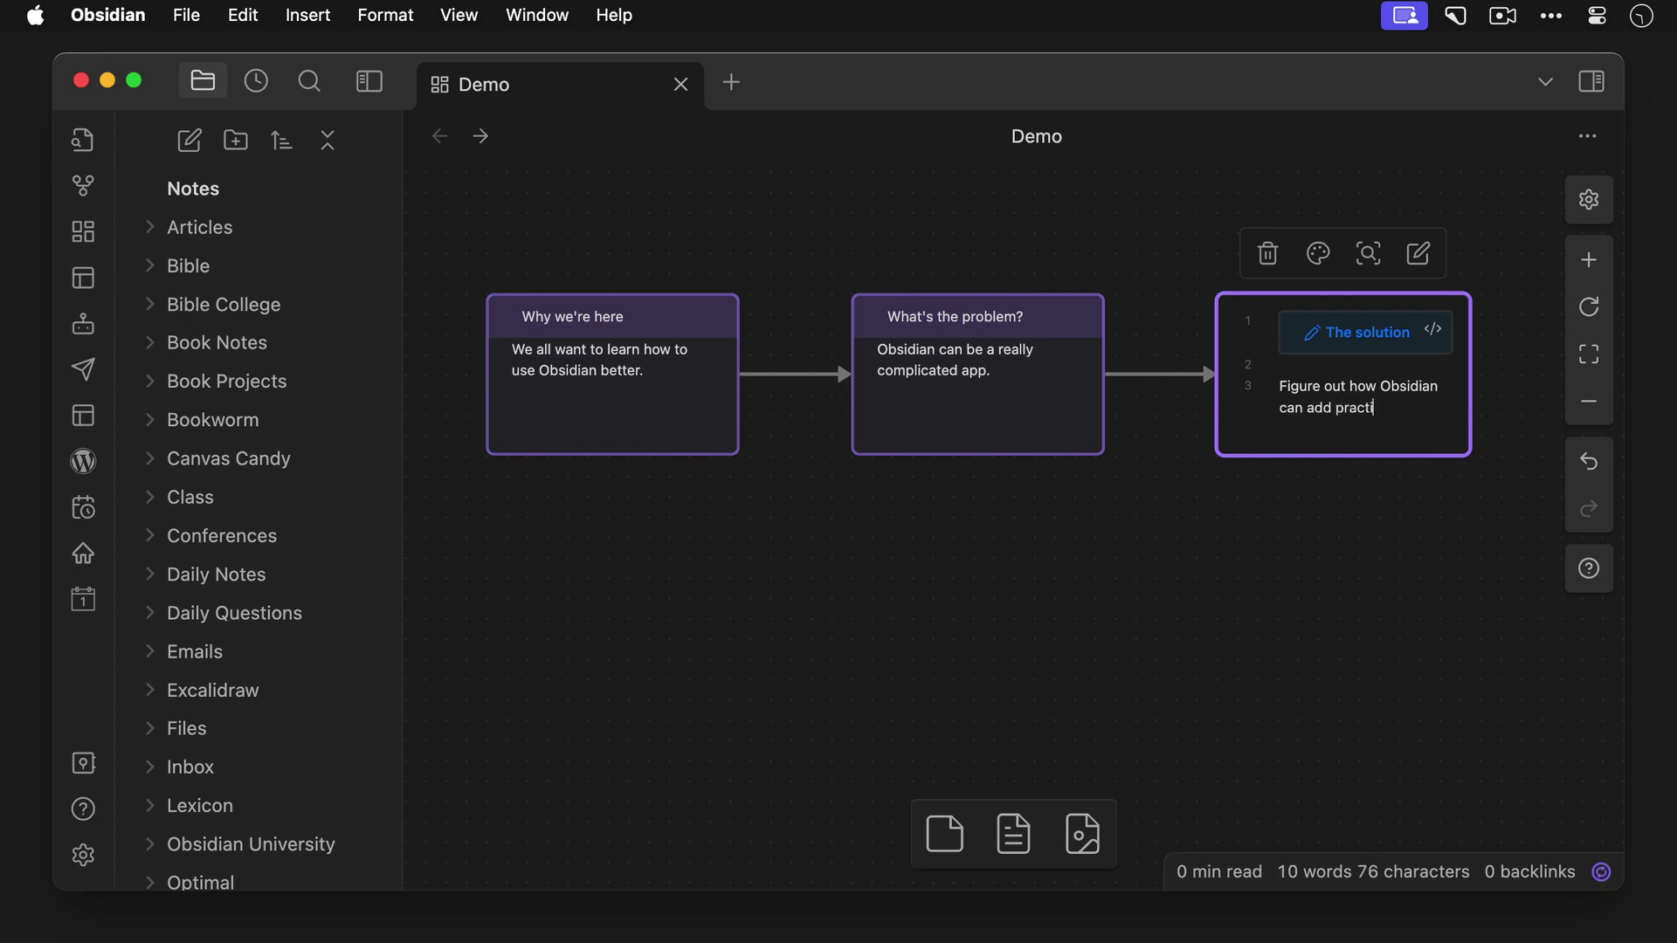
type("cal value to your productivity and creativity")
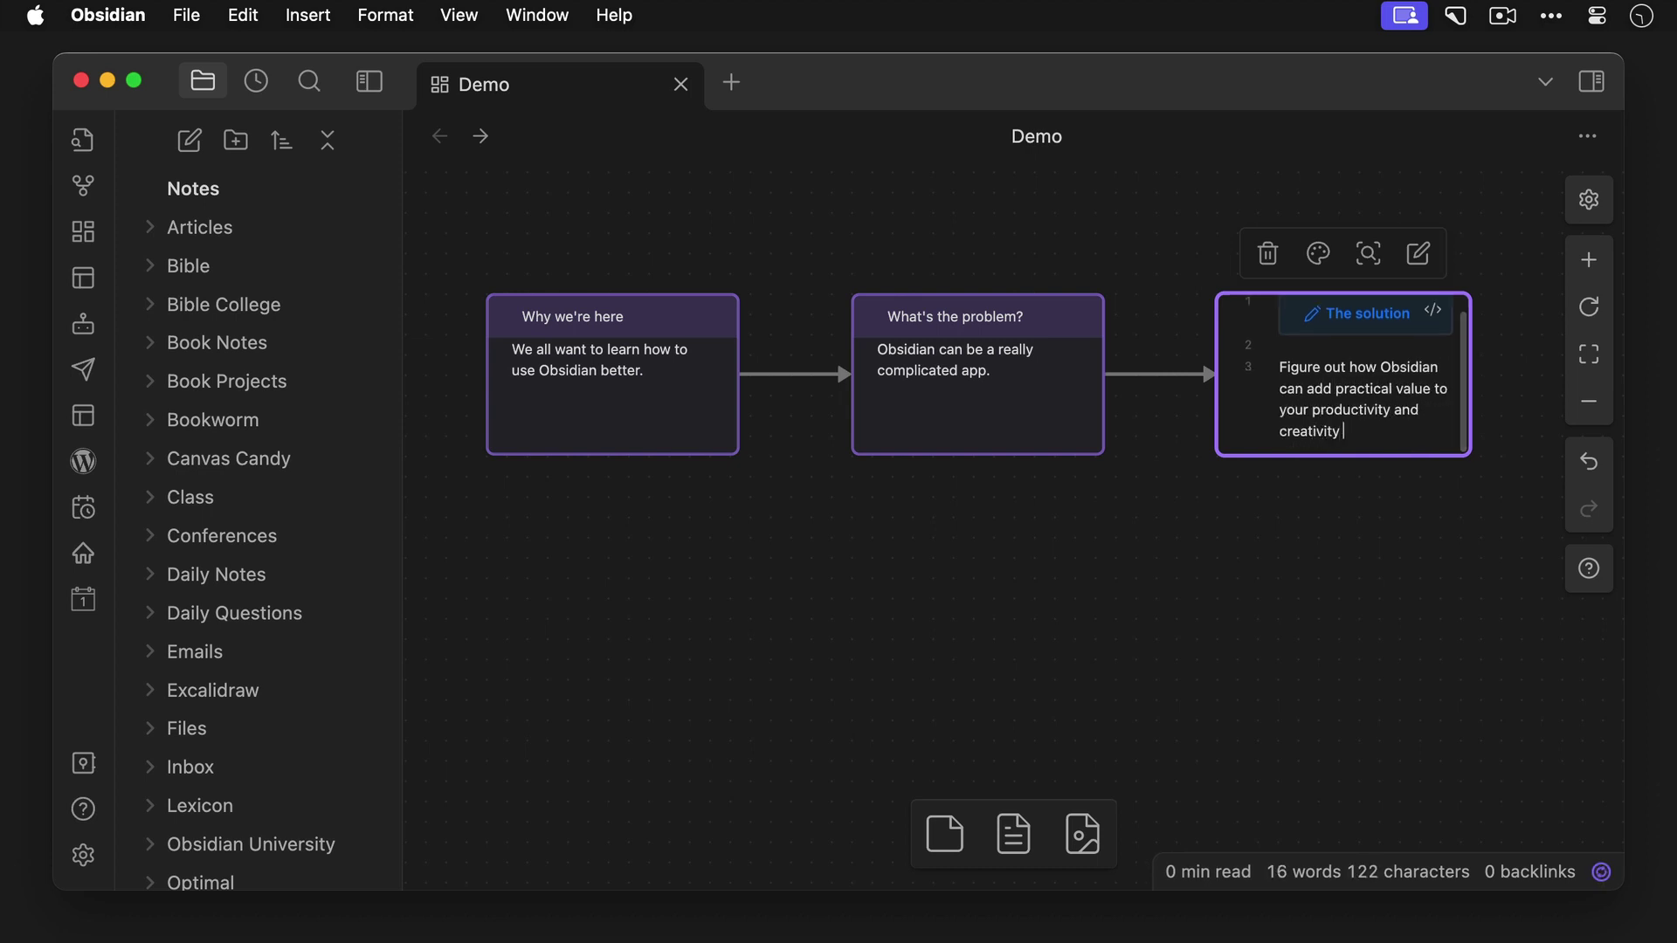
type(" workflows instead of trying to make it do EVERYTHING.")
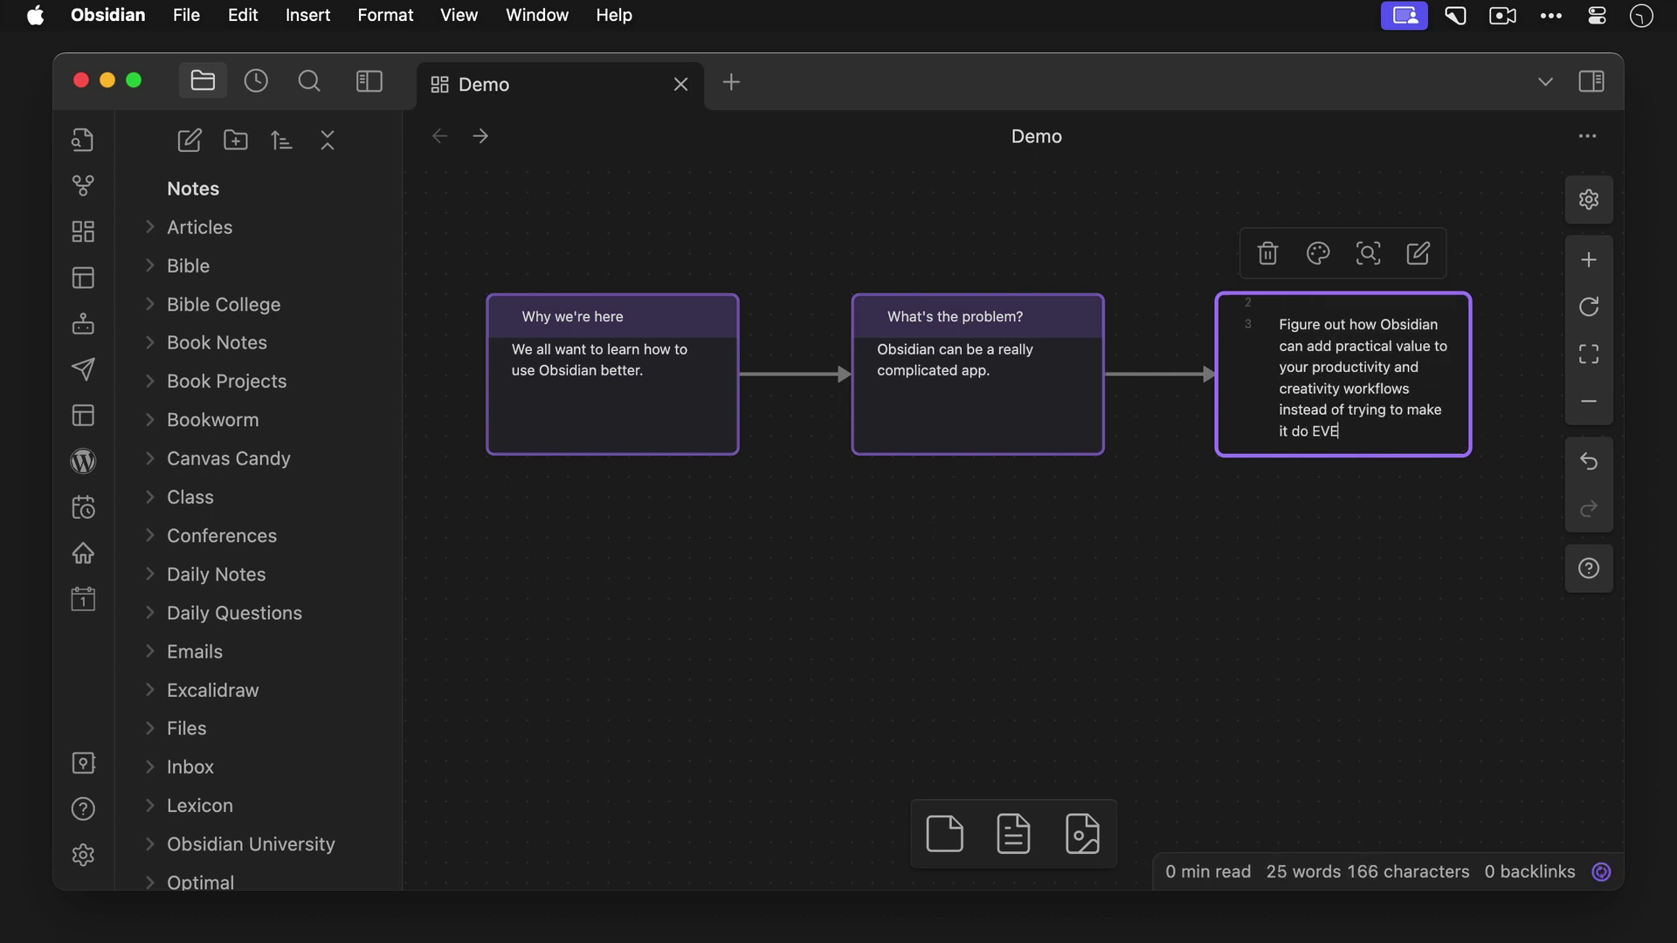
left_click(1271, 565)
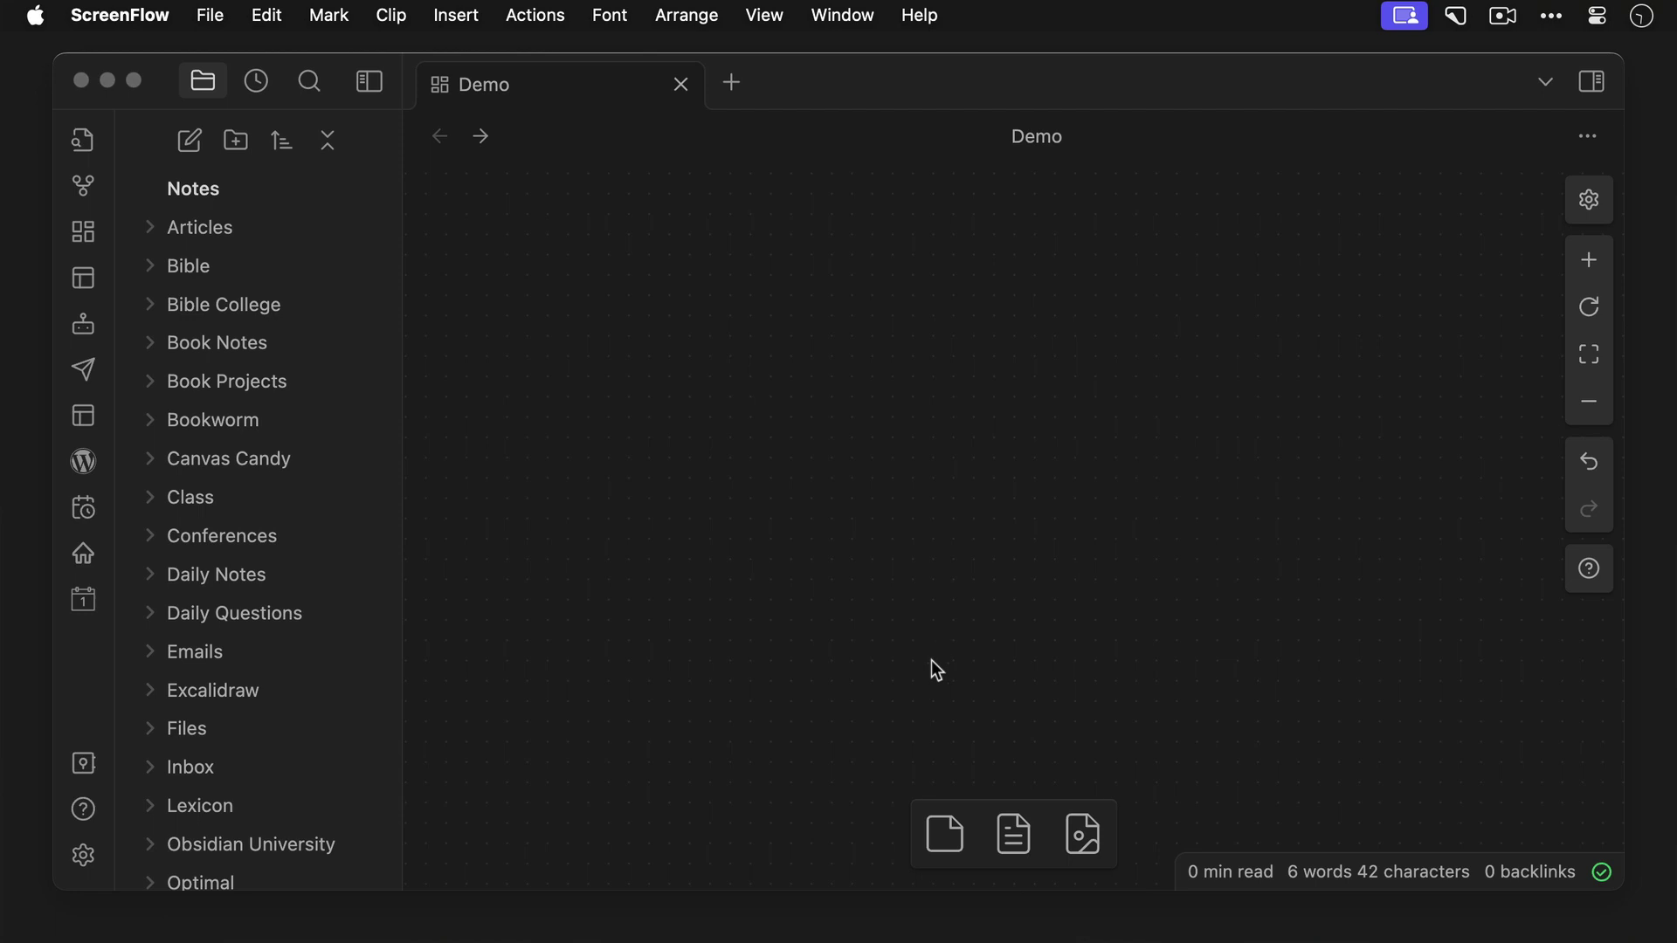
Add a 'Step 1' card with cssclasses cc-shape-circle, cc-card-center and resize it into a circle.
left_click_drag(945, 812, 631, 464)
type("---  ---")
type("css")
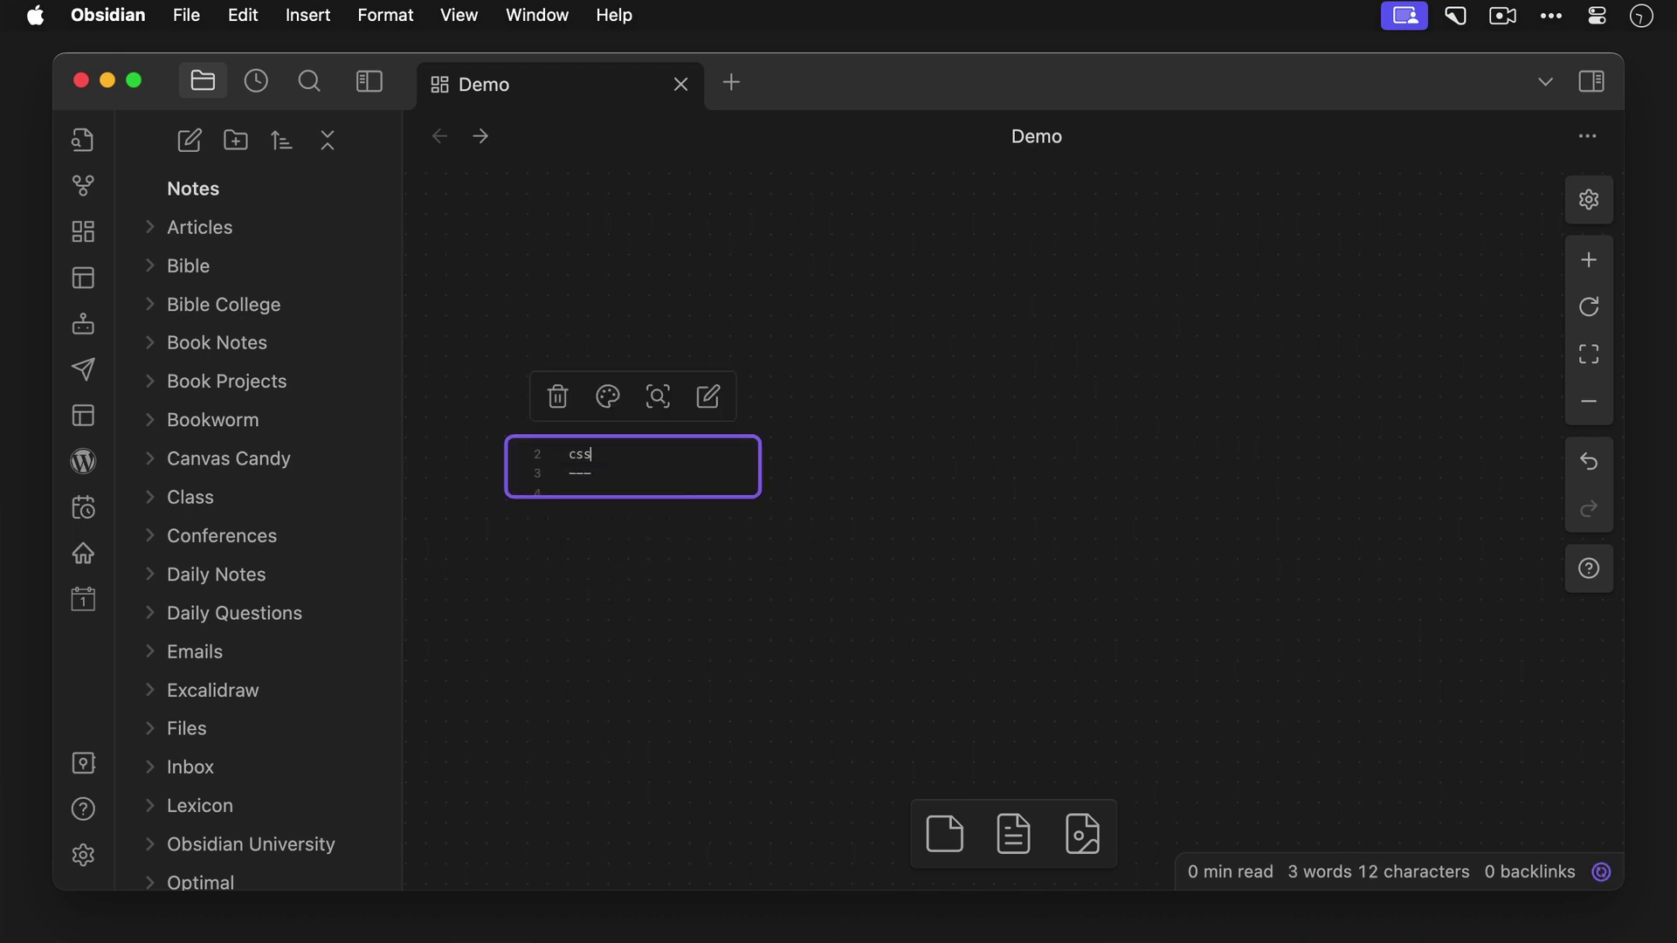
type("classes: cc-shape-circle, cc-card-center")
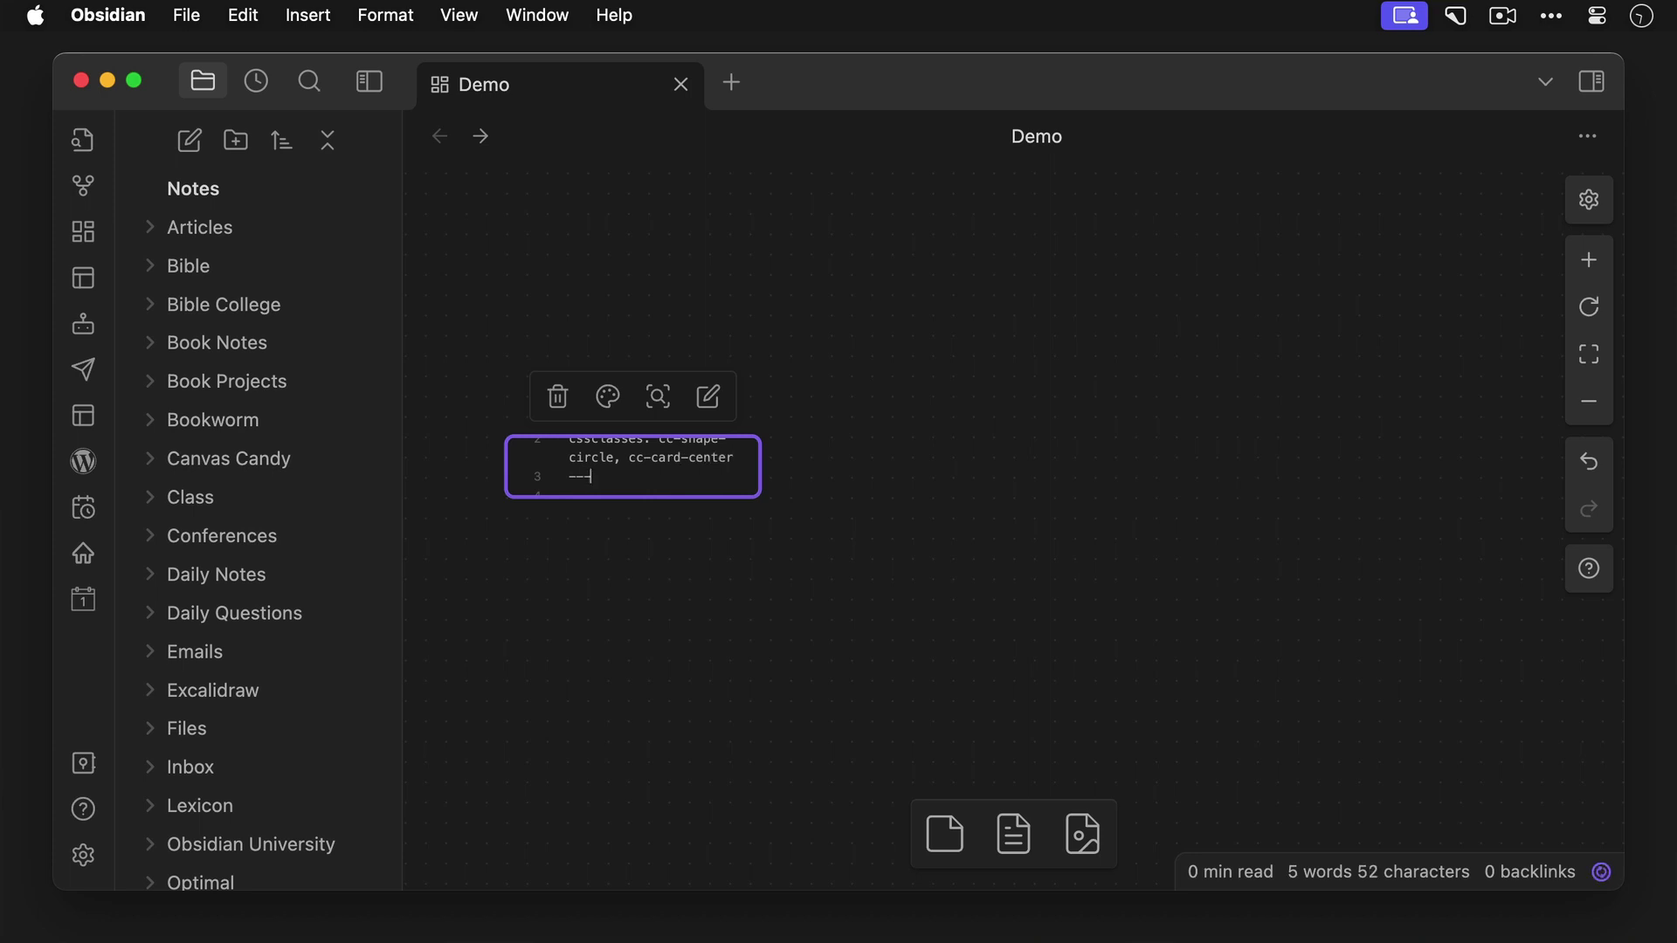
key("Return")
type("Step 1")
left_click(658, 599)
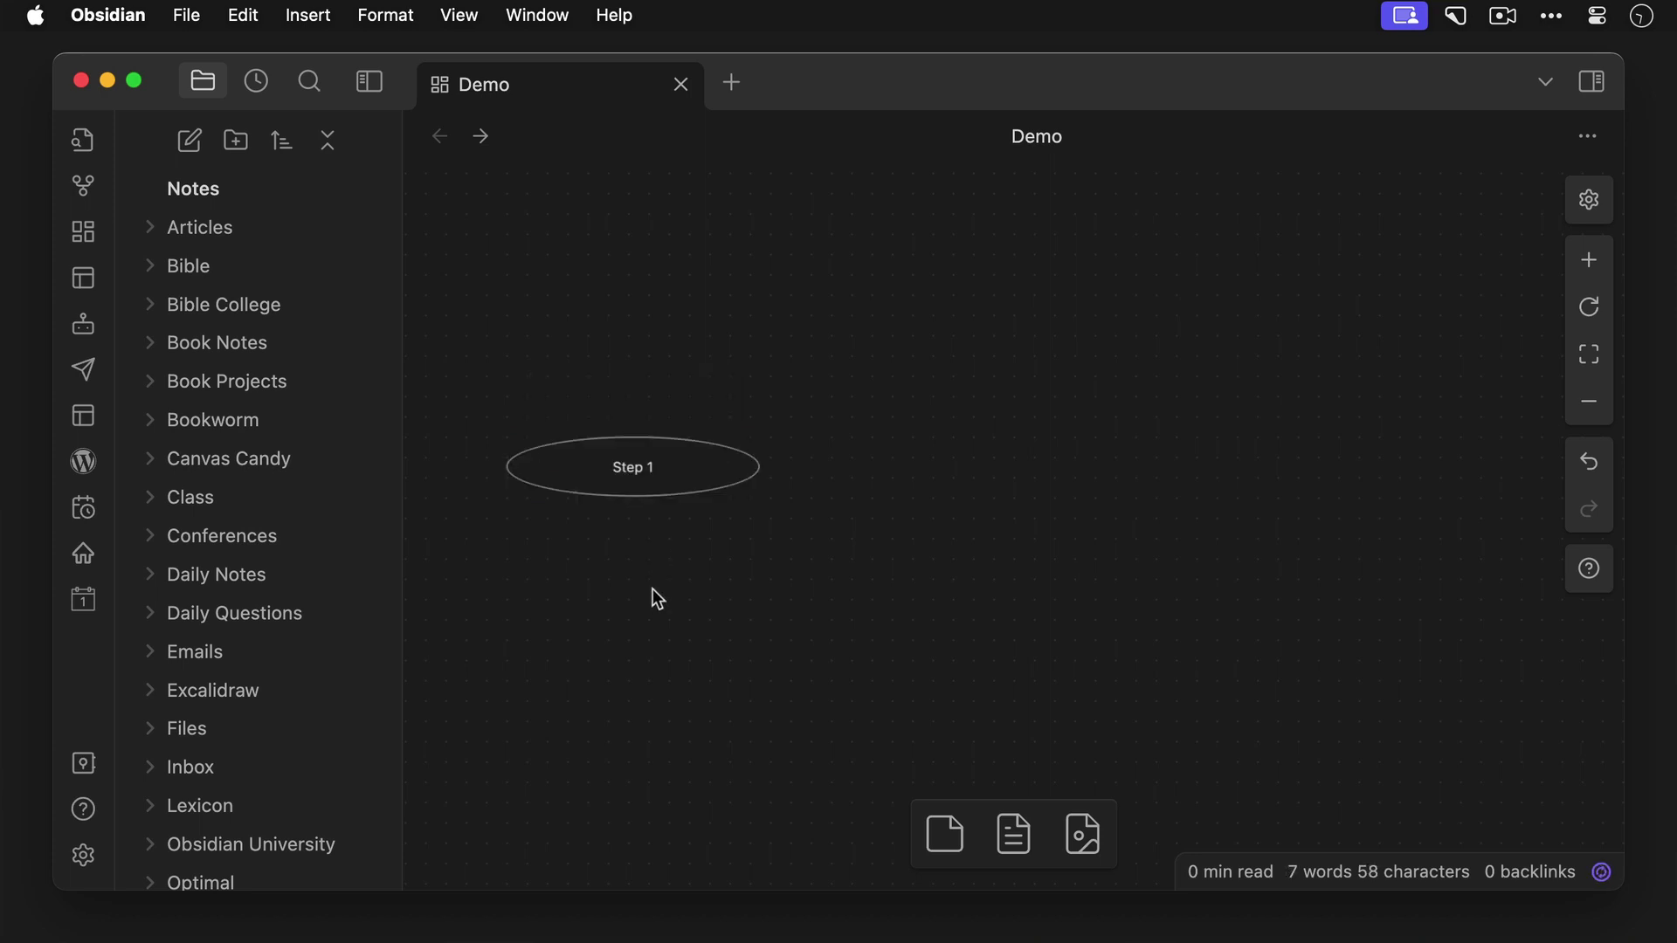
left_click(704, 475)
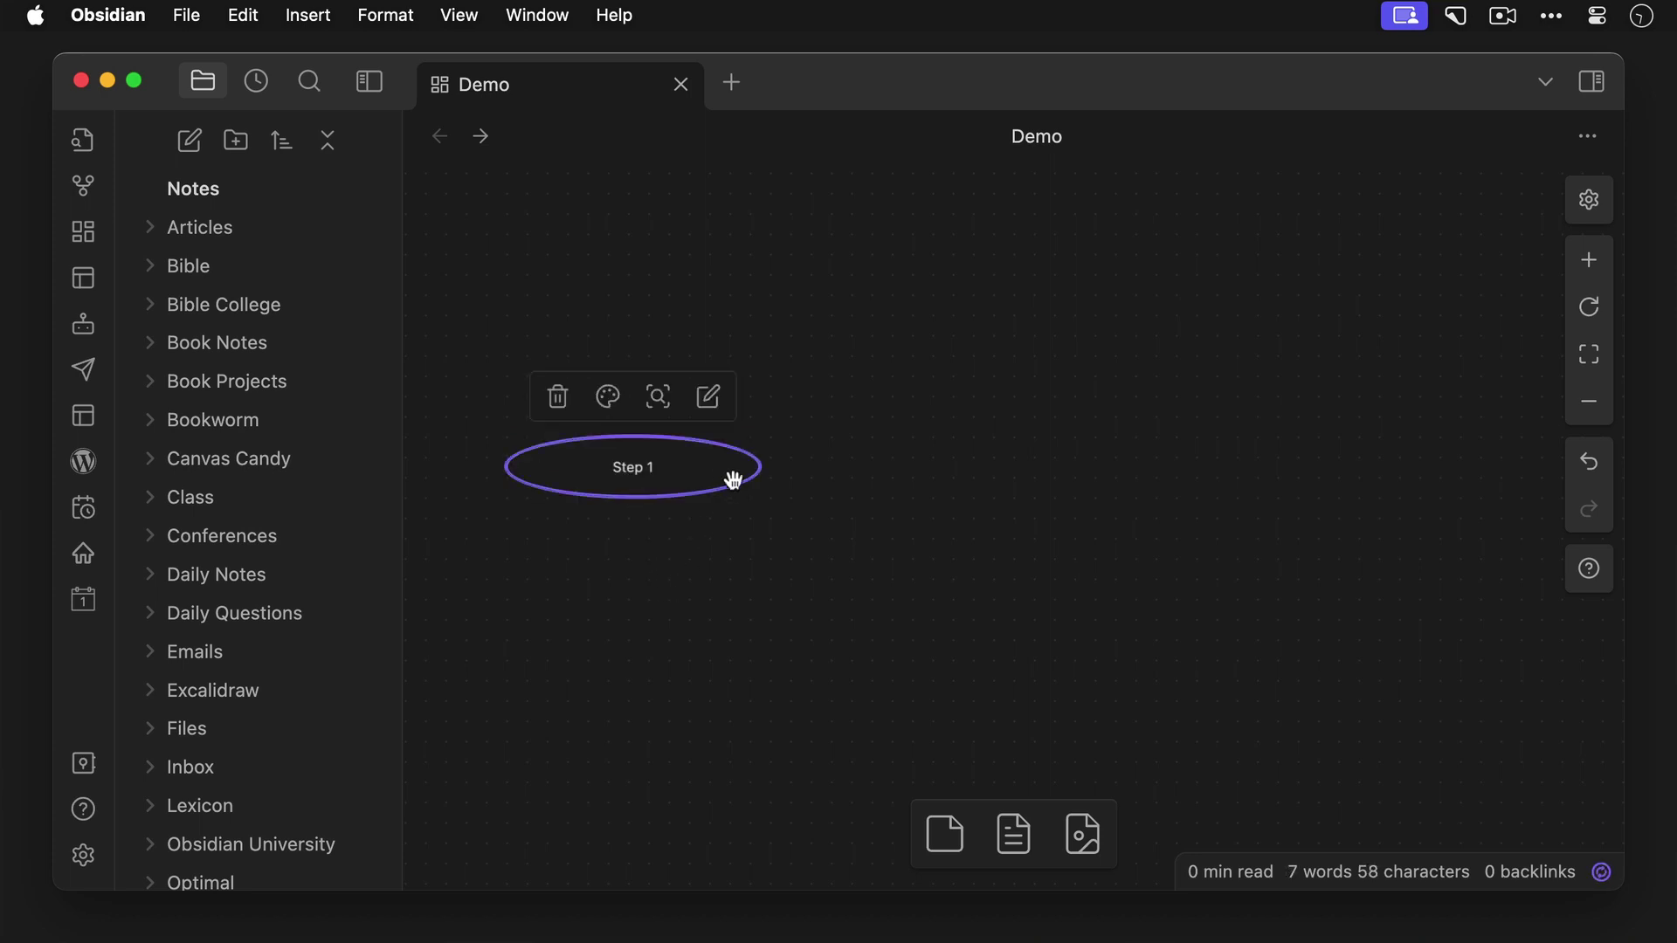
left_click_drag(751, 488, 631, 564)
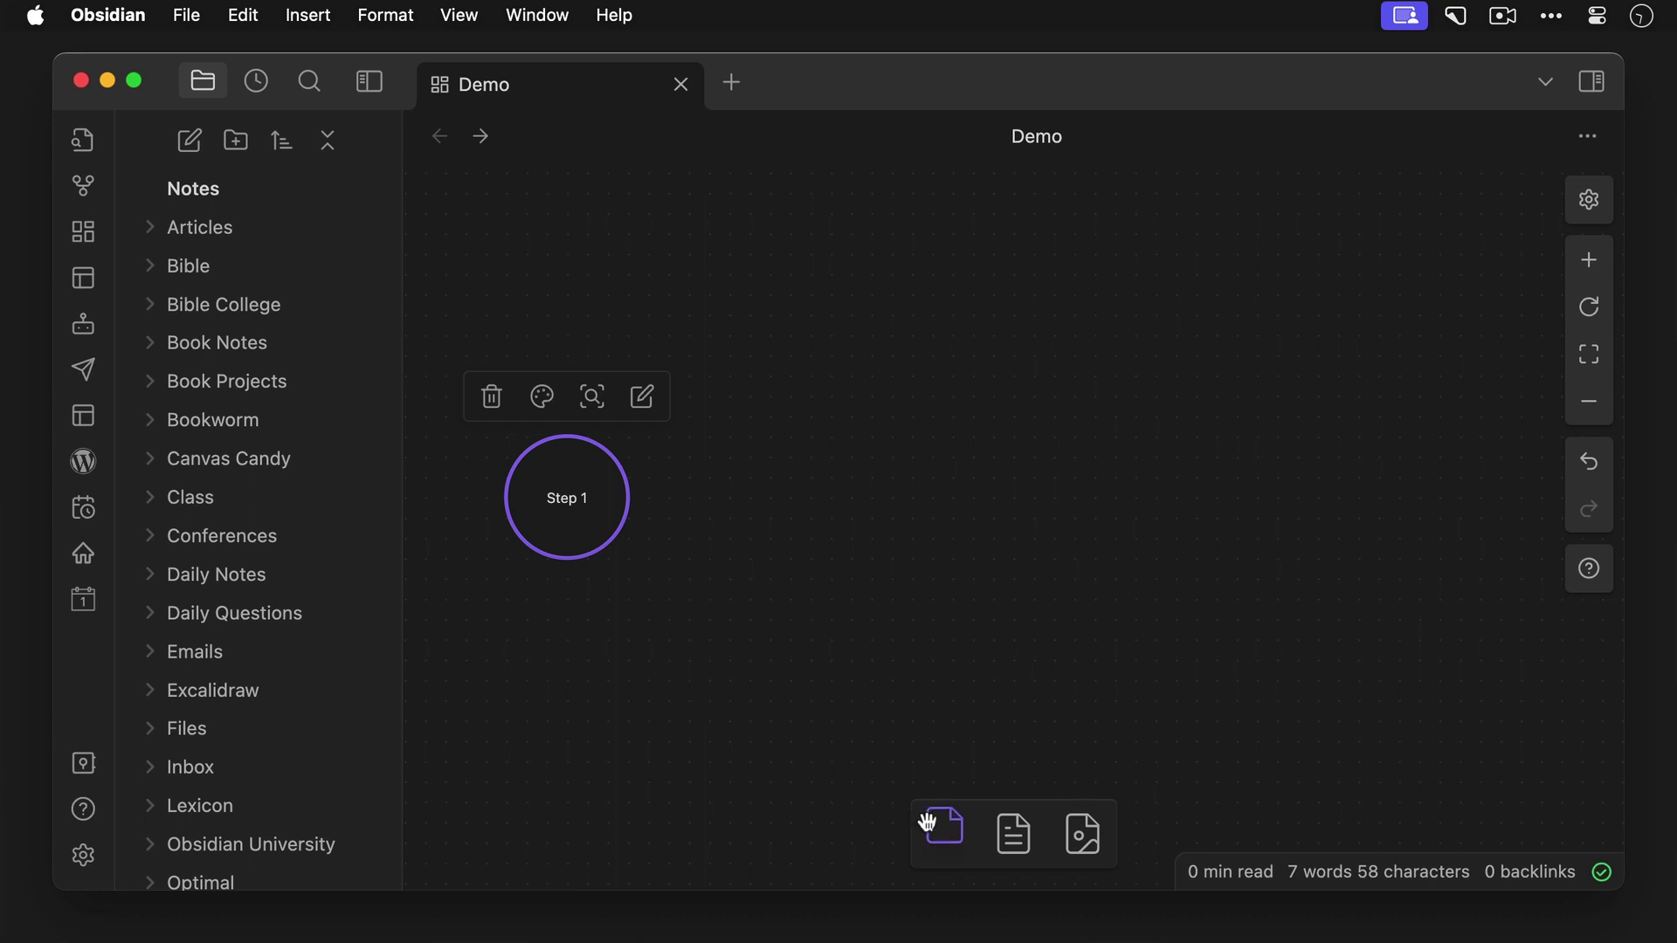
Add a 'Step 2' card with cssclasses cc-card-center, sized nearly square beside Step 1.
left_click_drag(936, 824, 850, 495)
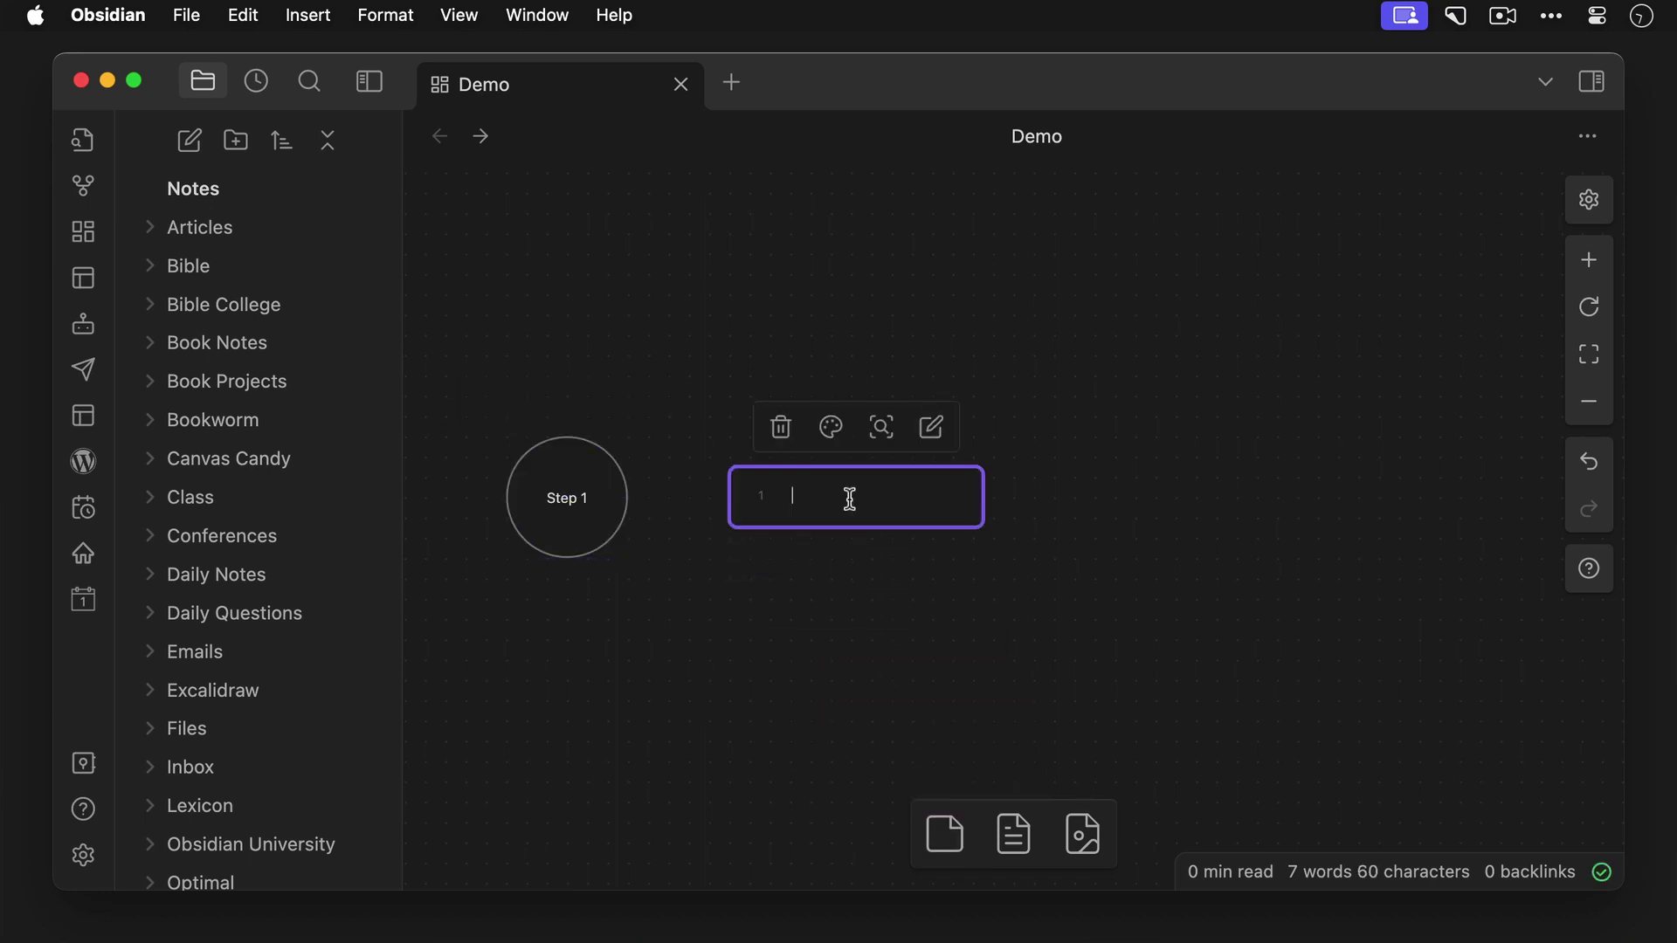
type("---c")
type("ssclasses: cc-card-center")
key("Return")
type("Step 2")
left_click(871, 592)
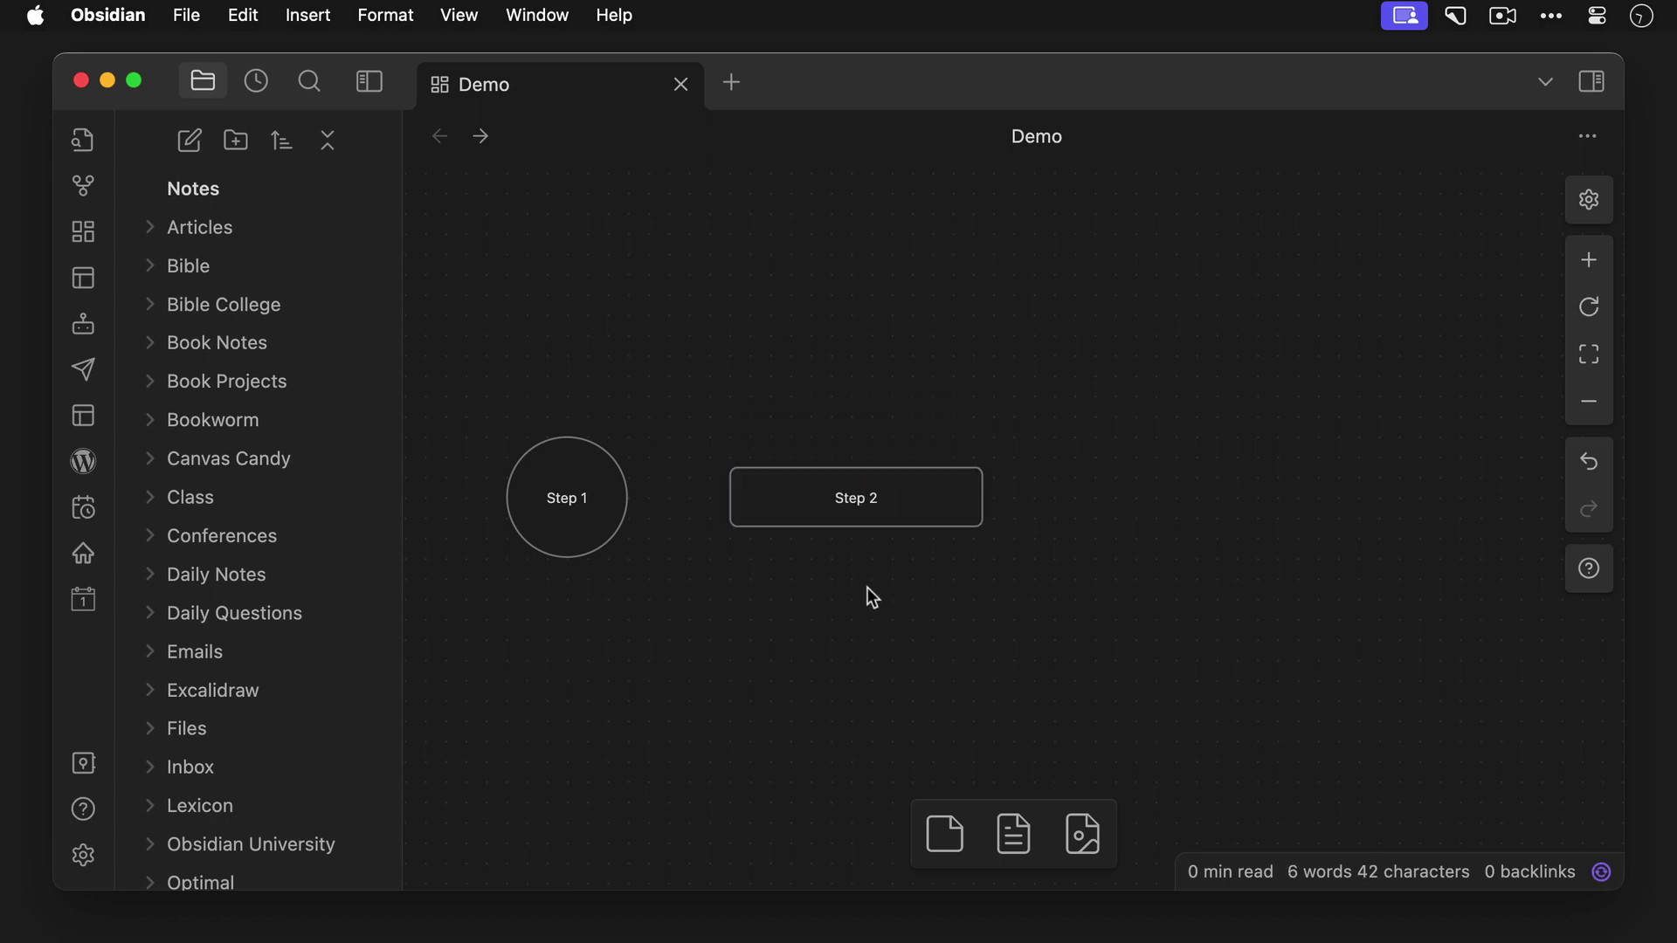
left_click_drag(835, 531, 834, 558)
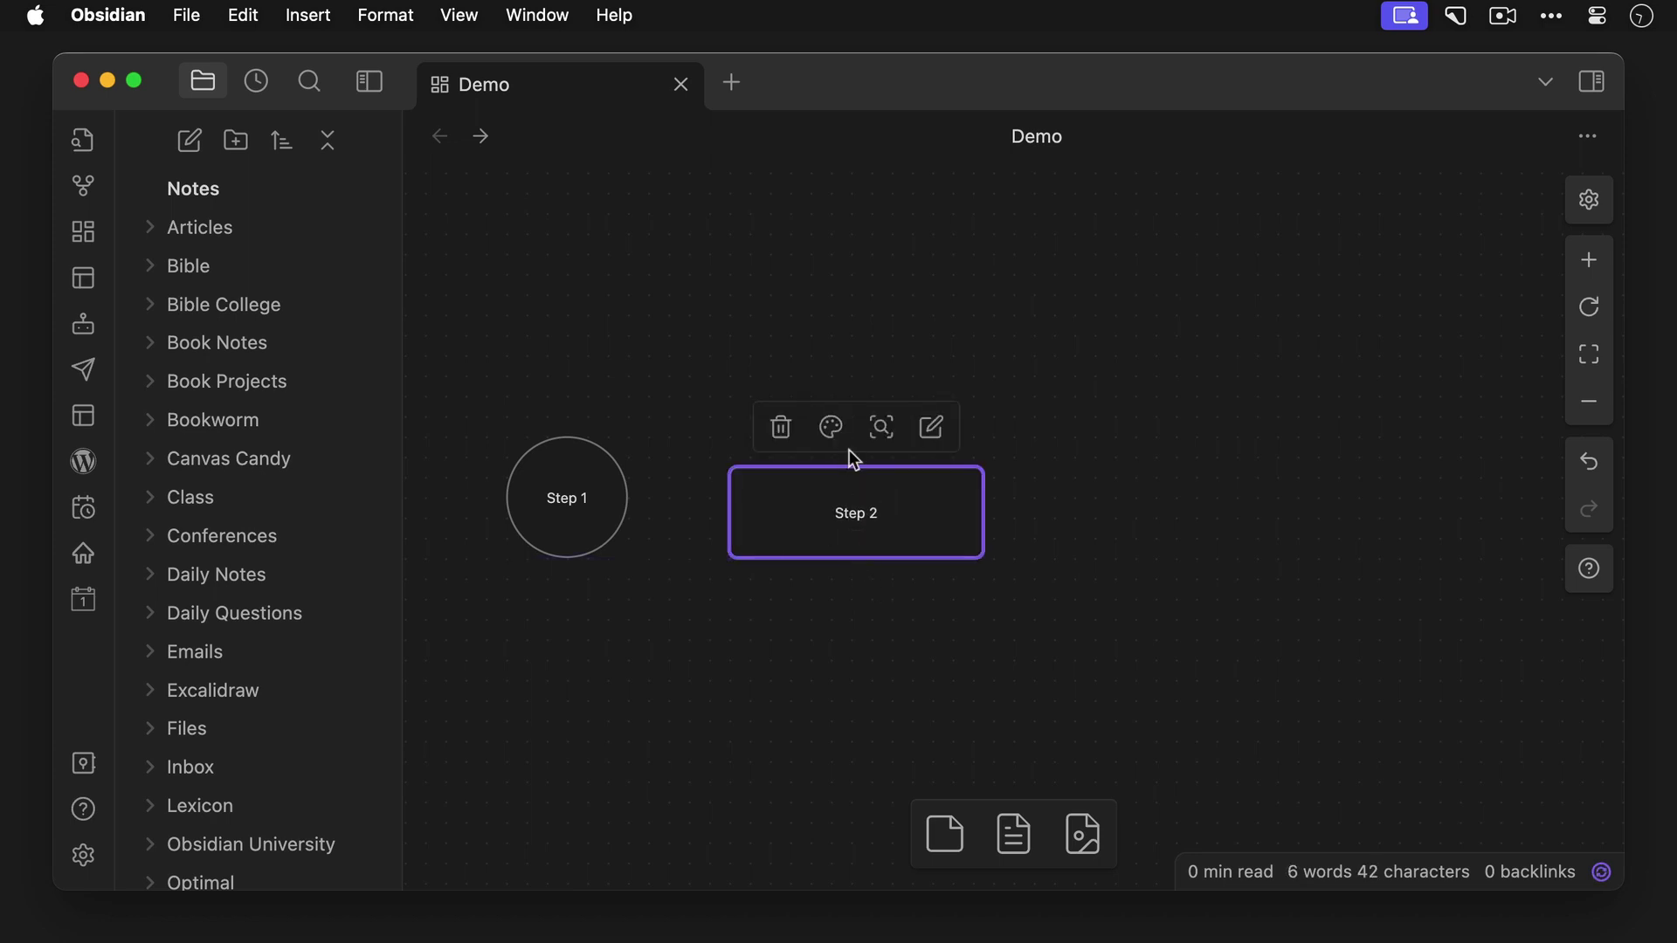
left_click_drag(836, 466, 834, 438)
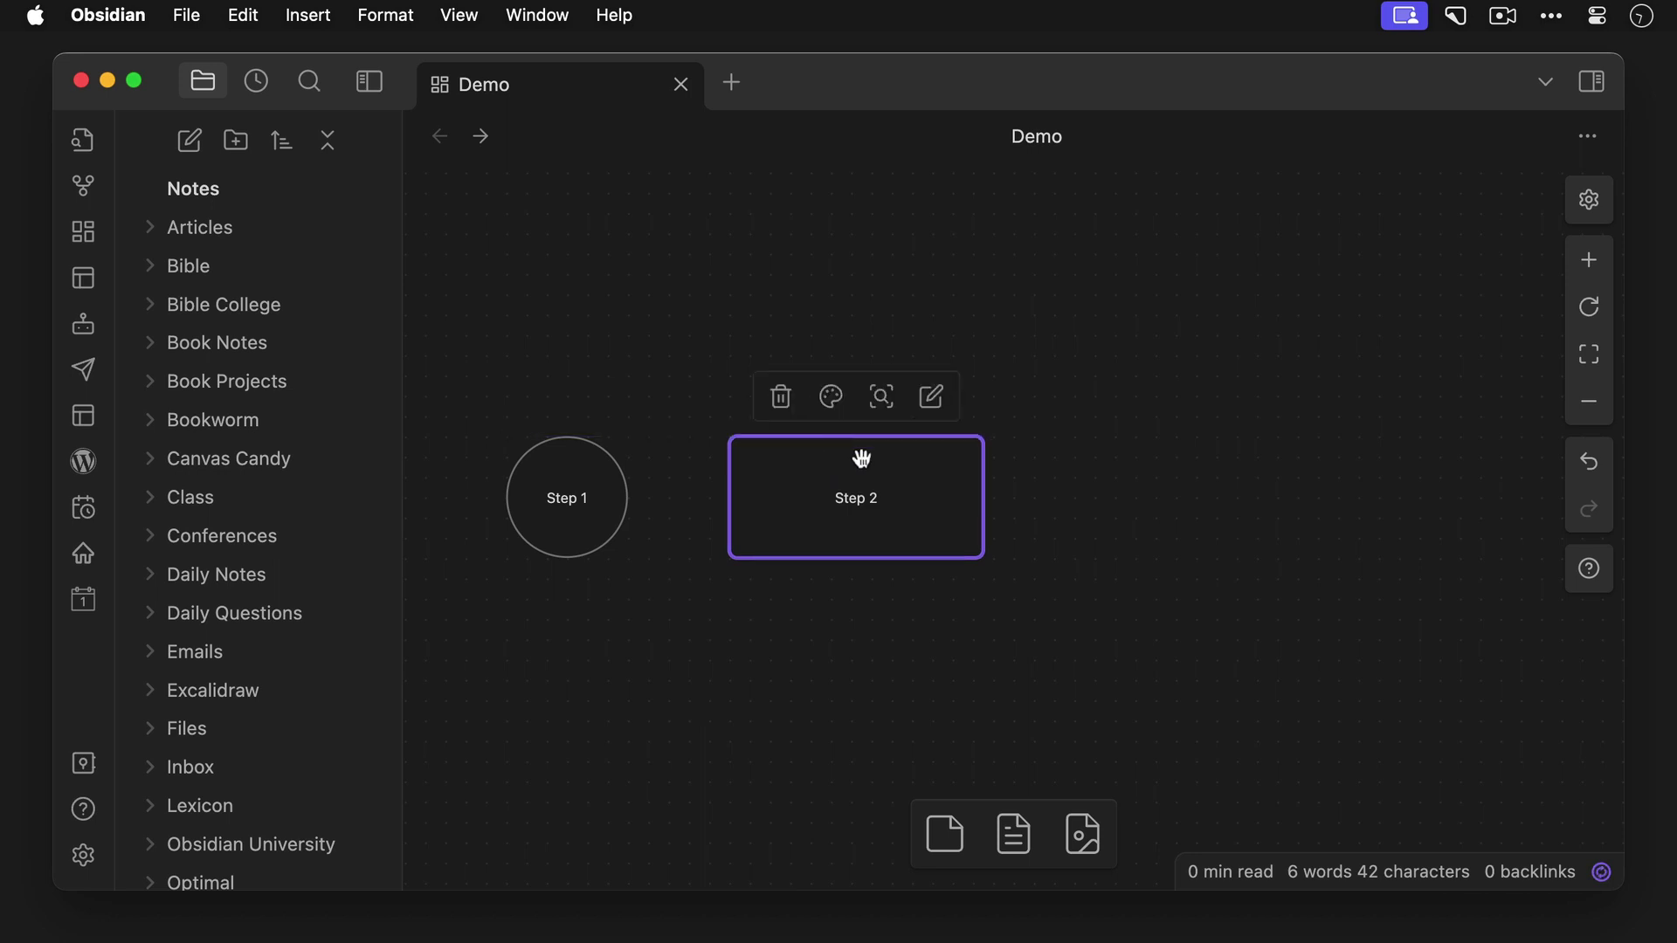
left_click_drag(986, 477, 851, 490)
Colour Step 2 orange and Step 1 cyan, and draw an arrow from Step 1 to Step 2.
left_click(764, 398)
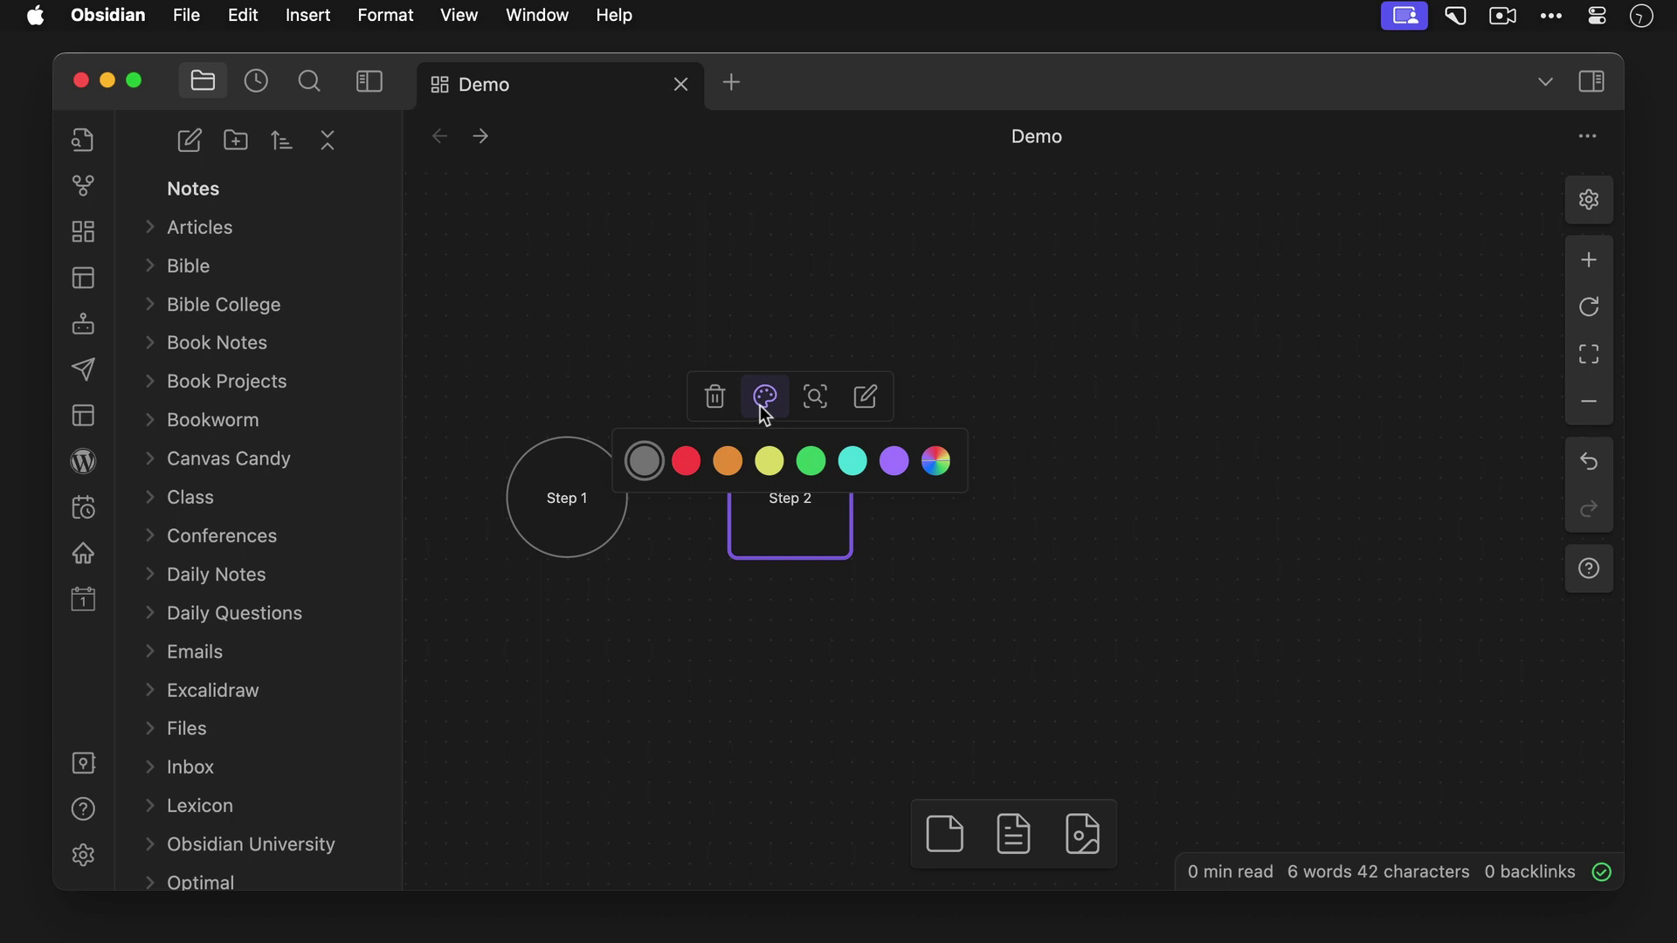
left_click(729, 461)
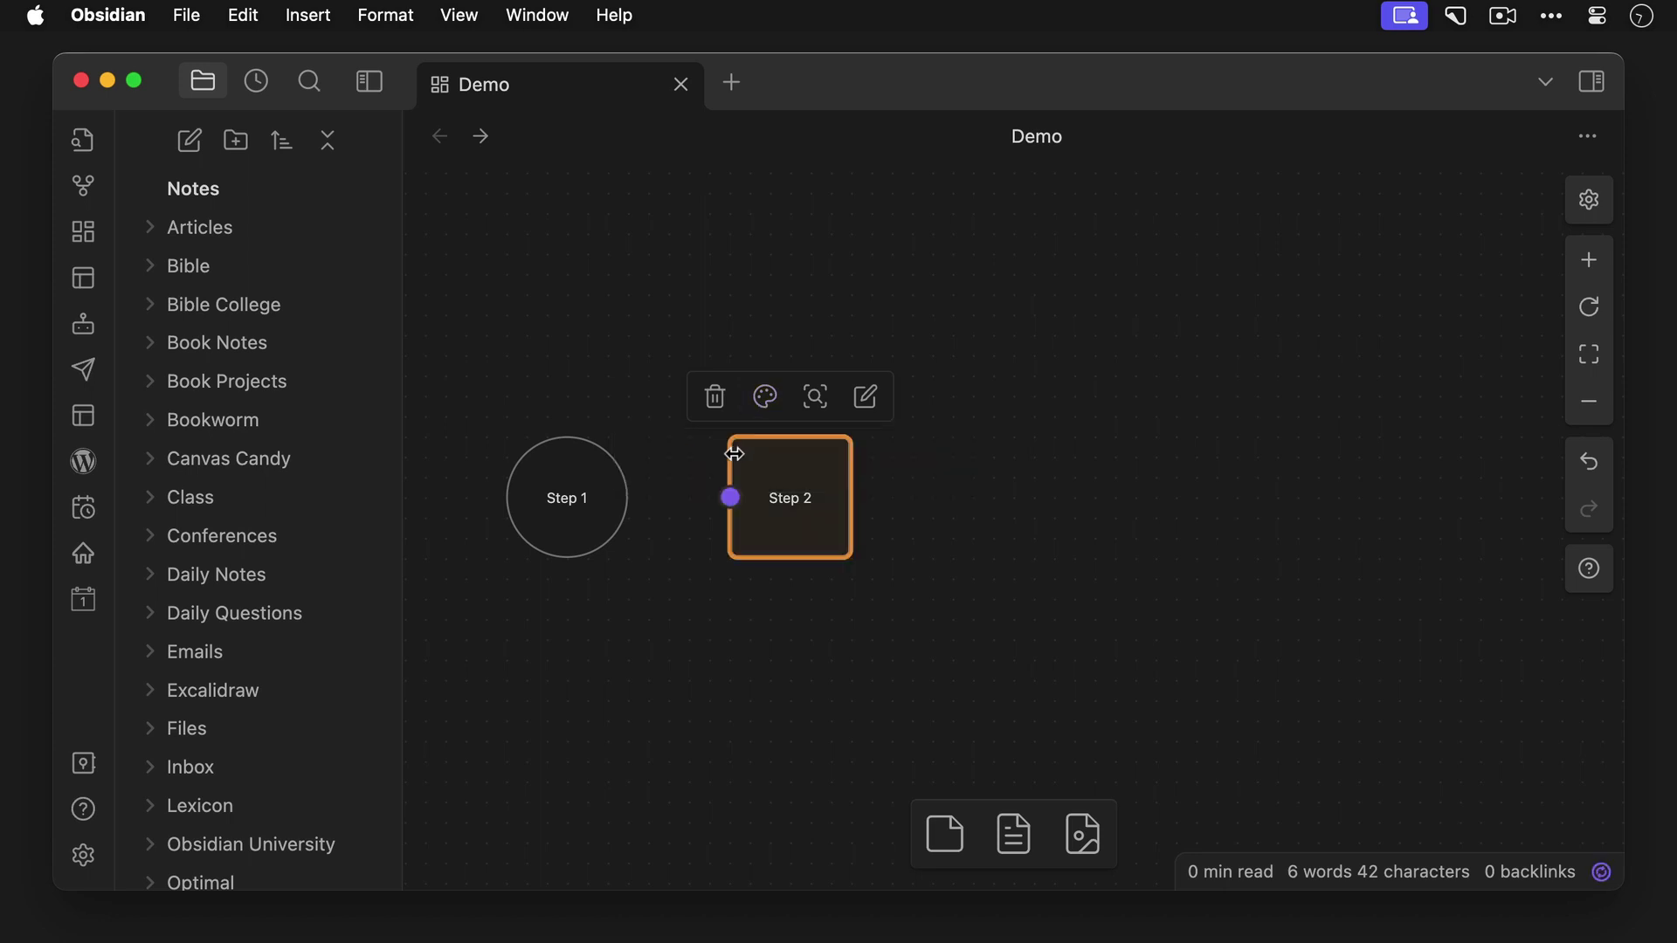
left_click(572, 468)
left_click(537, 405)
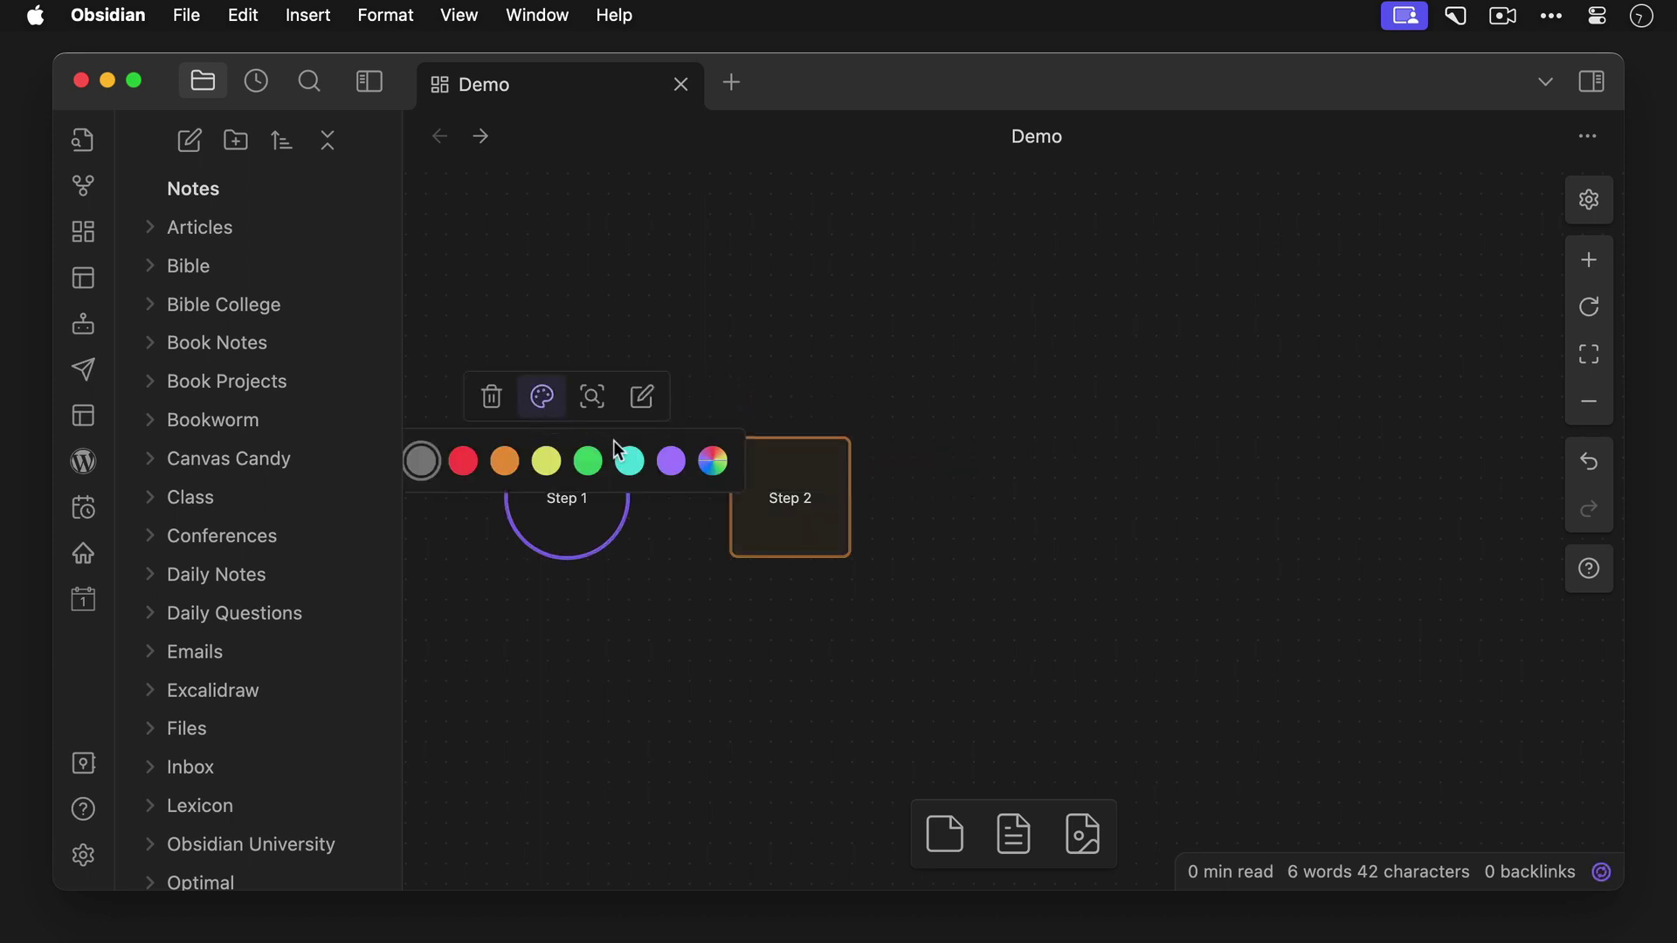
left_click(628, 459)
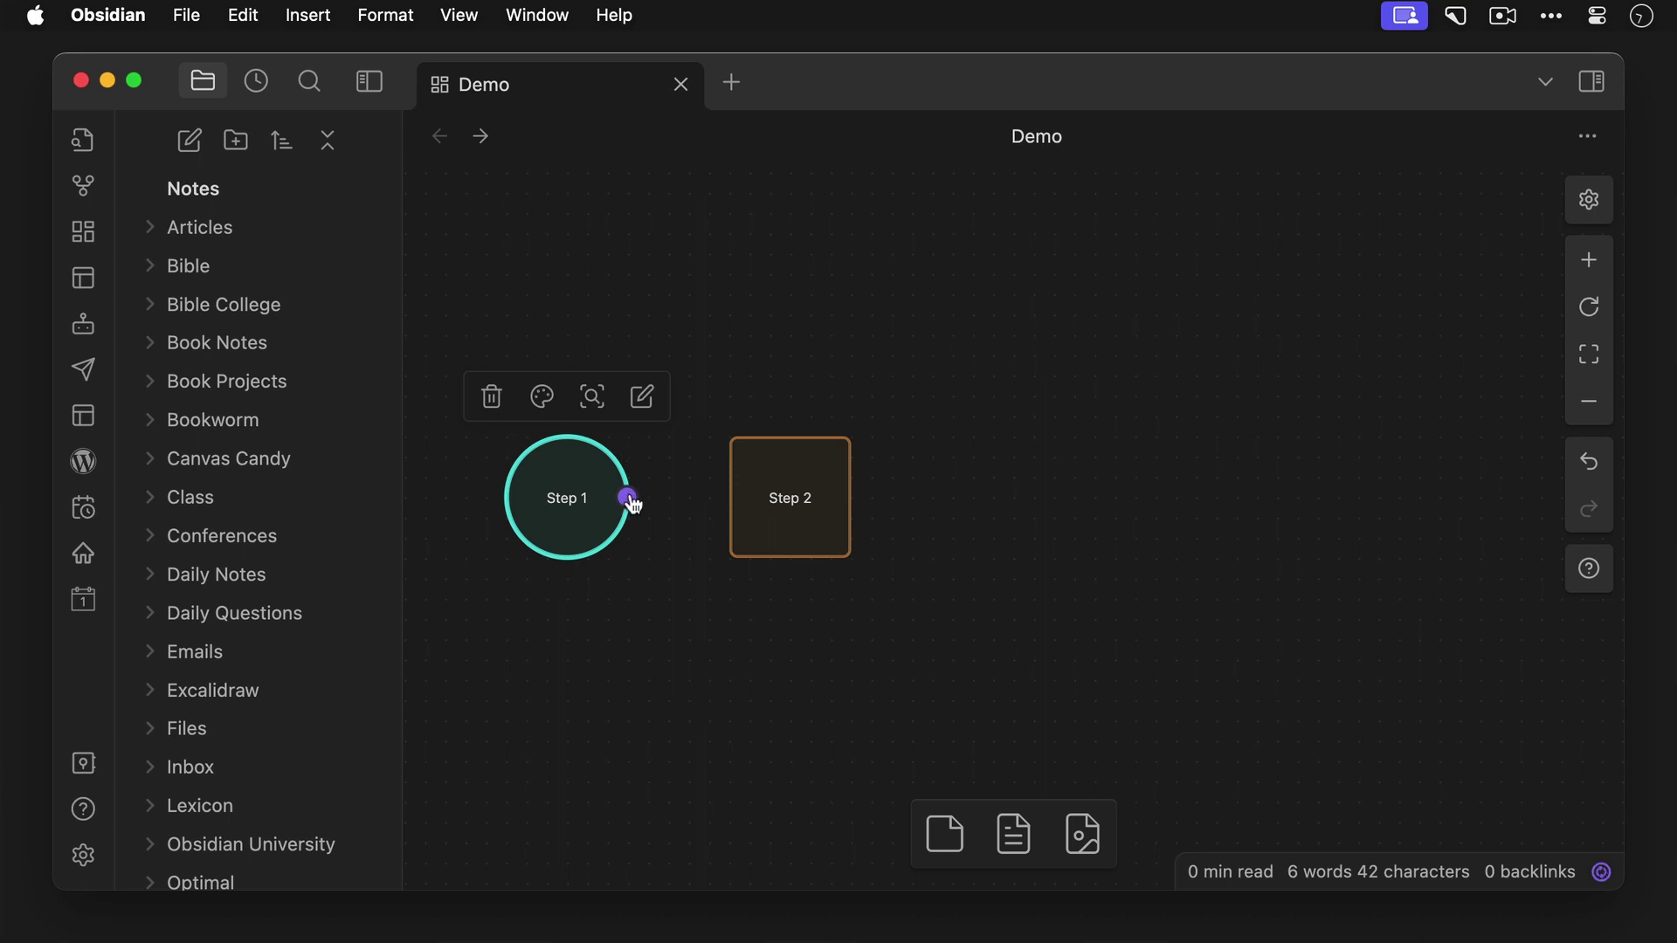
left_click_drag(627, 497, 731, 499)
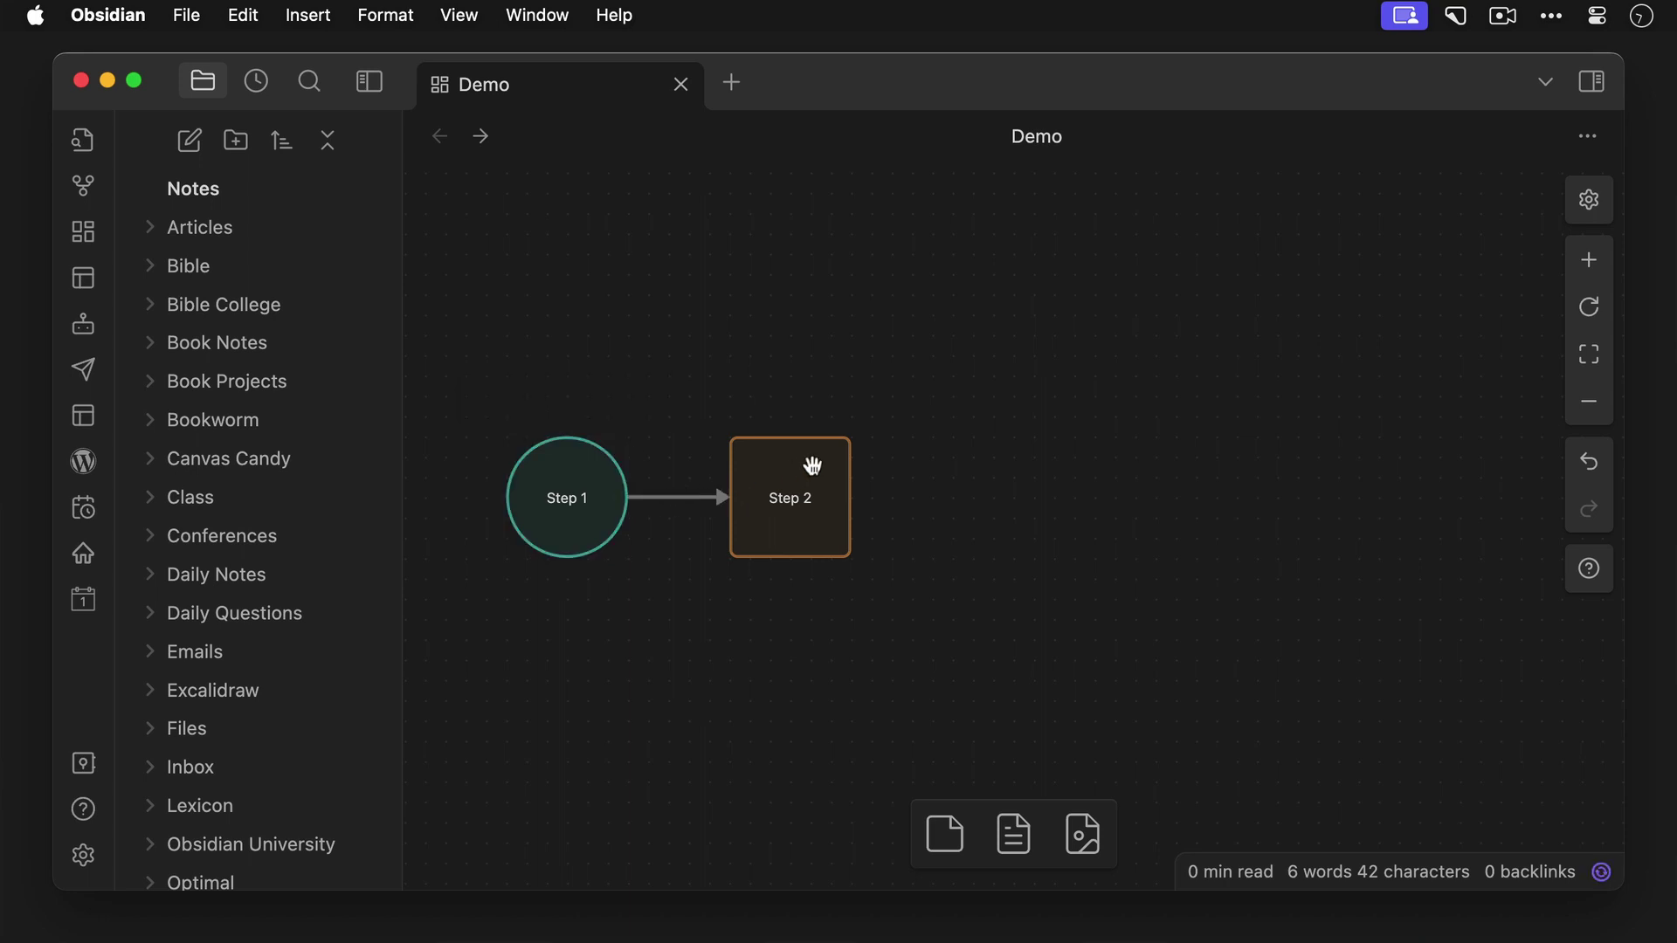
Append cc-rotate-card-45 to Step 2's cssclasses so it renders as a diamond.
left_click(768, 459)
left_click(863, 404)
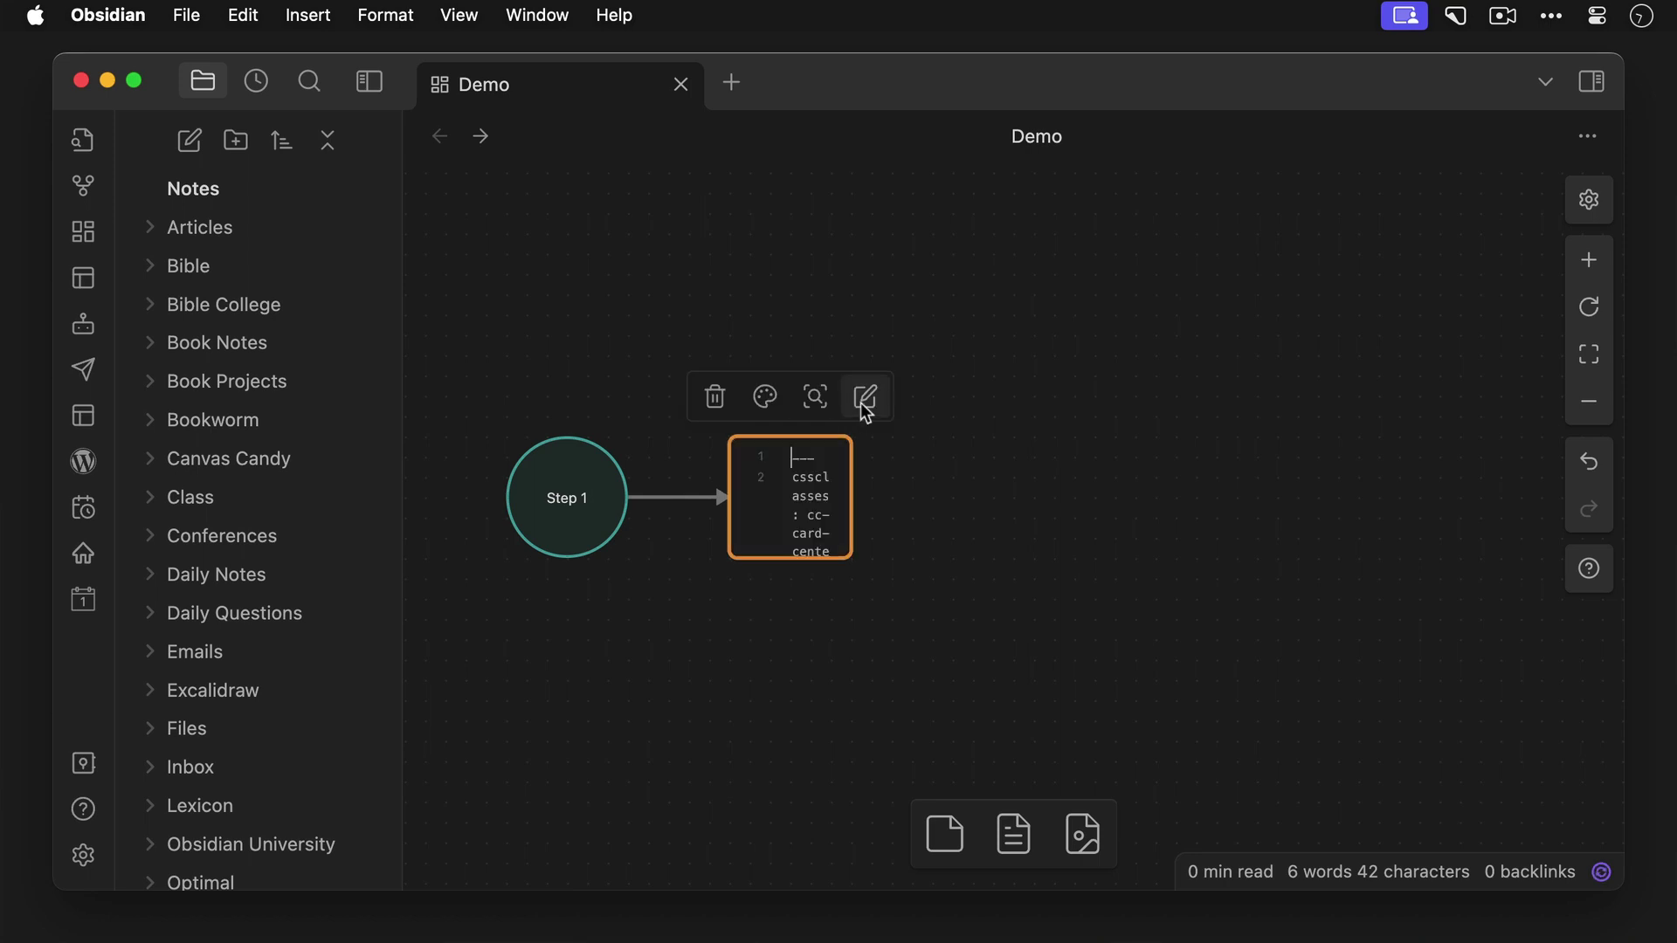
scroll(808, 516, "down", 2)
left_click(812, 529)
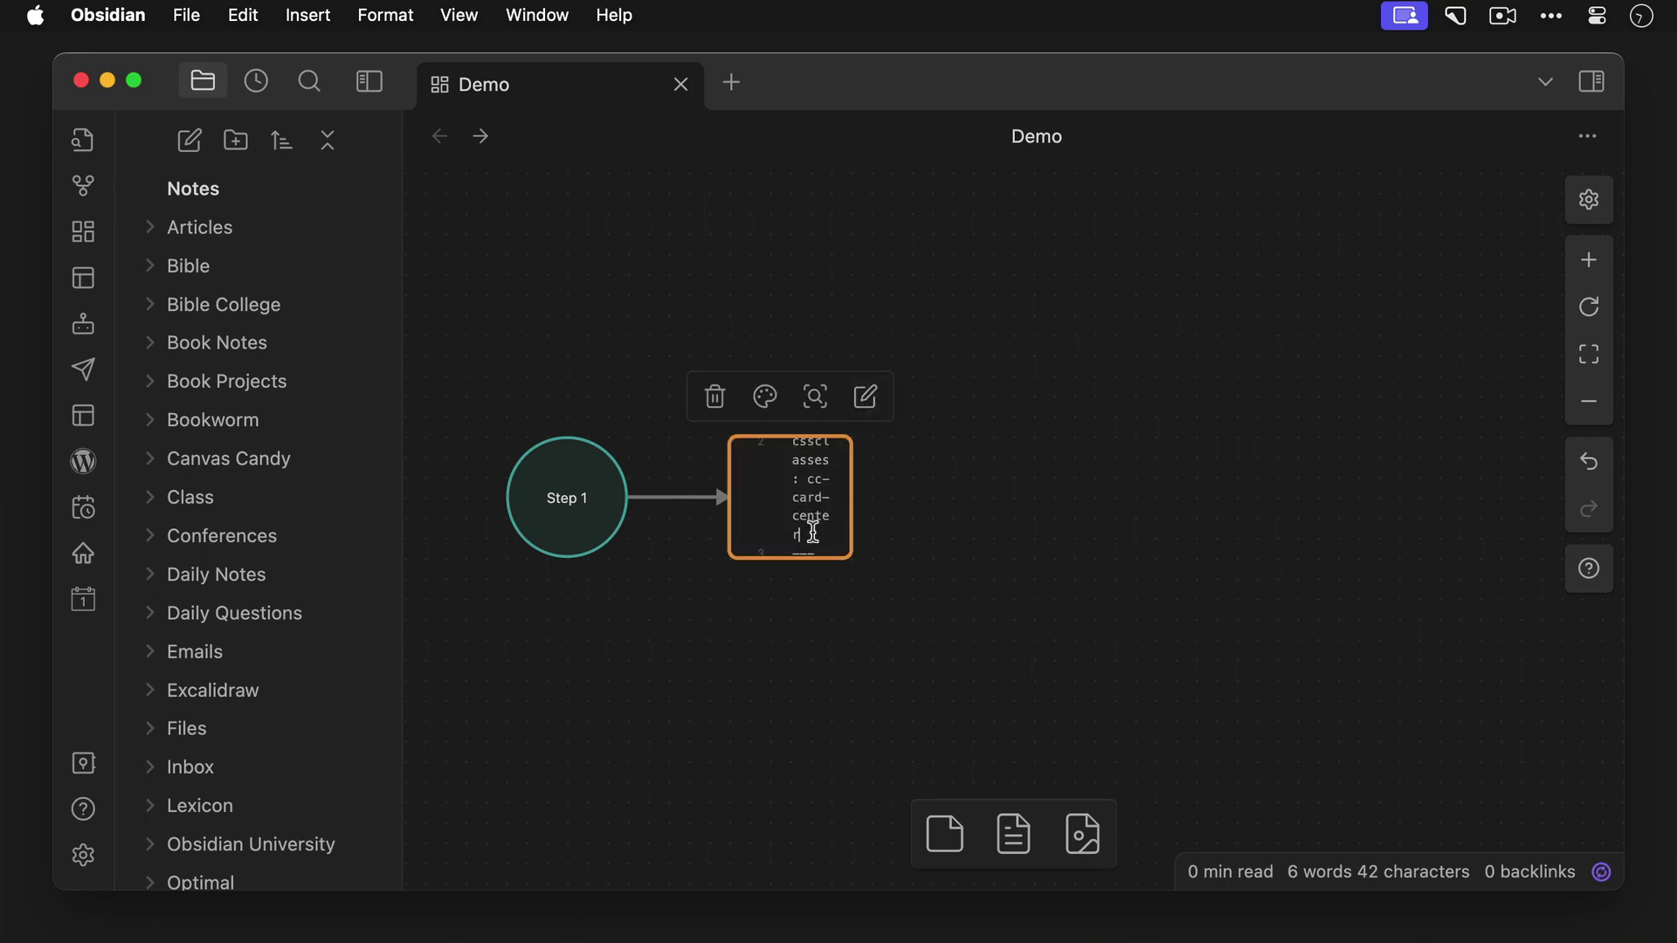
type(", cc-rotate-card-45")
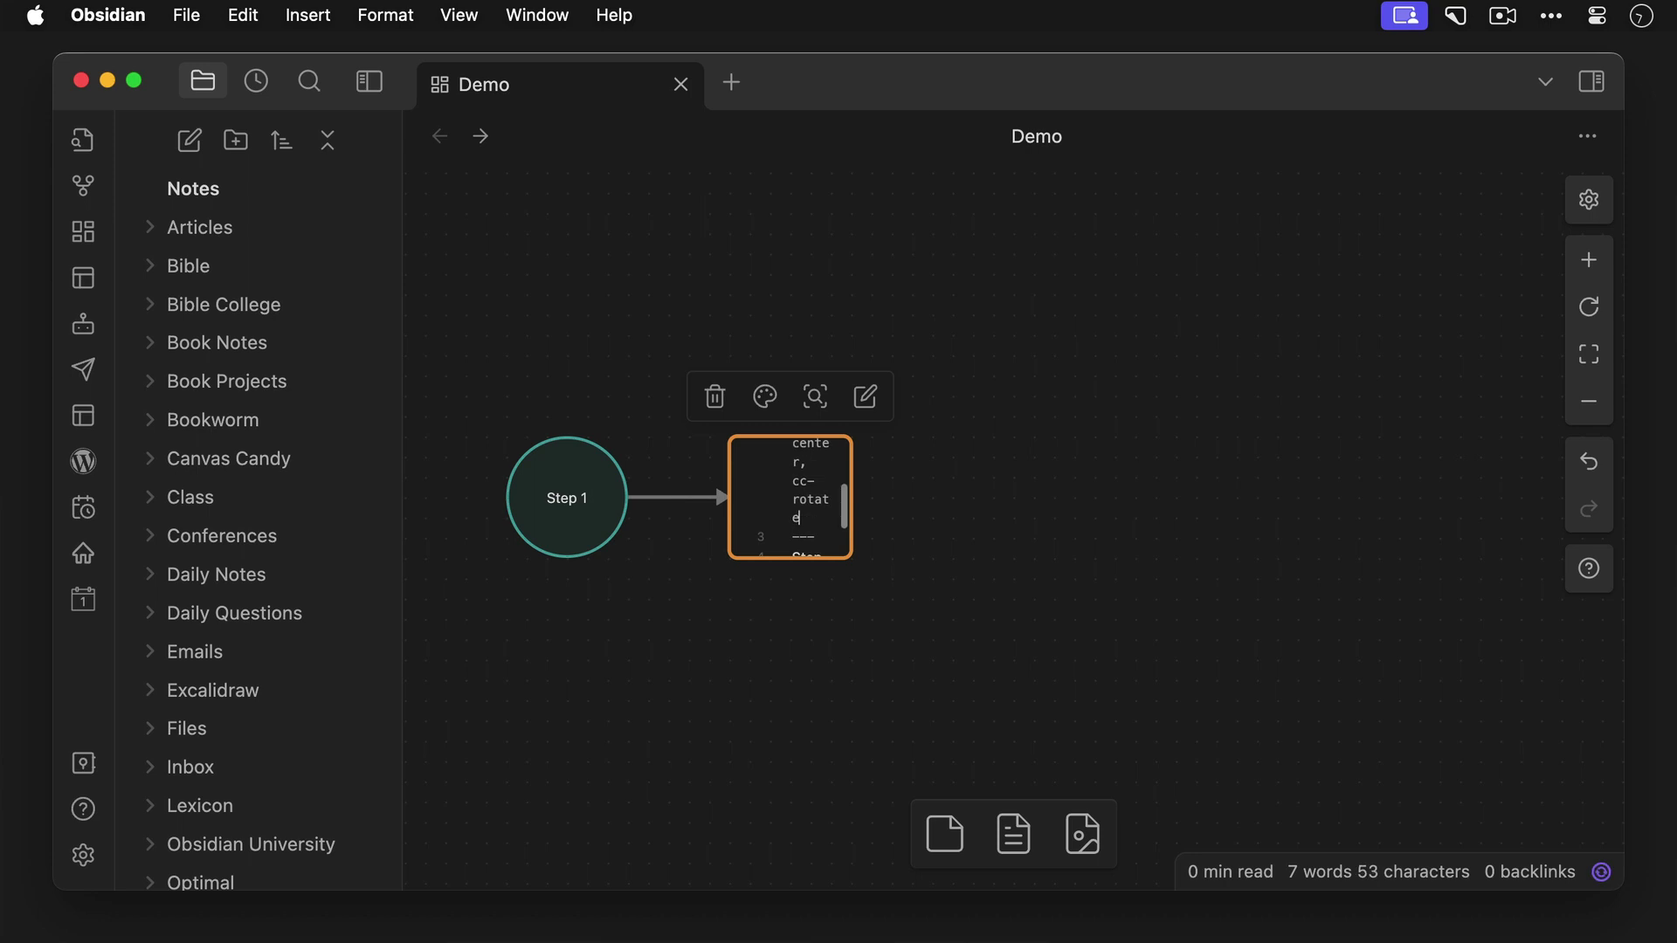
left_click(814, 644)
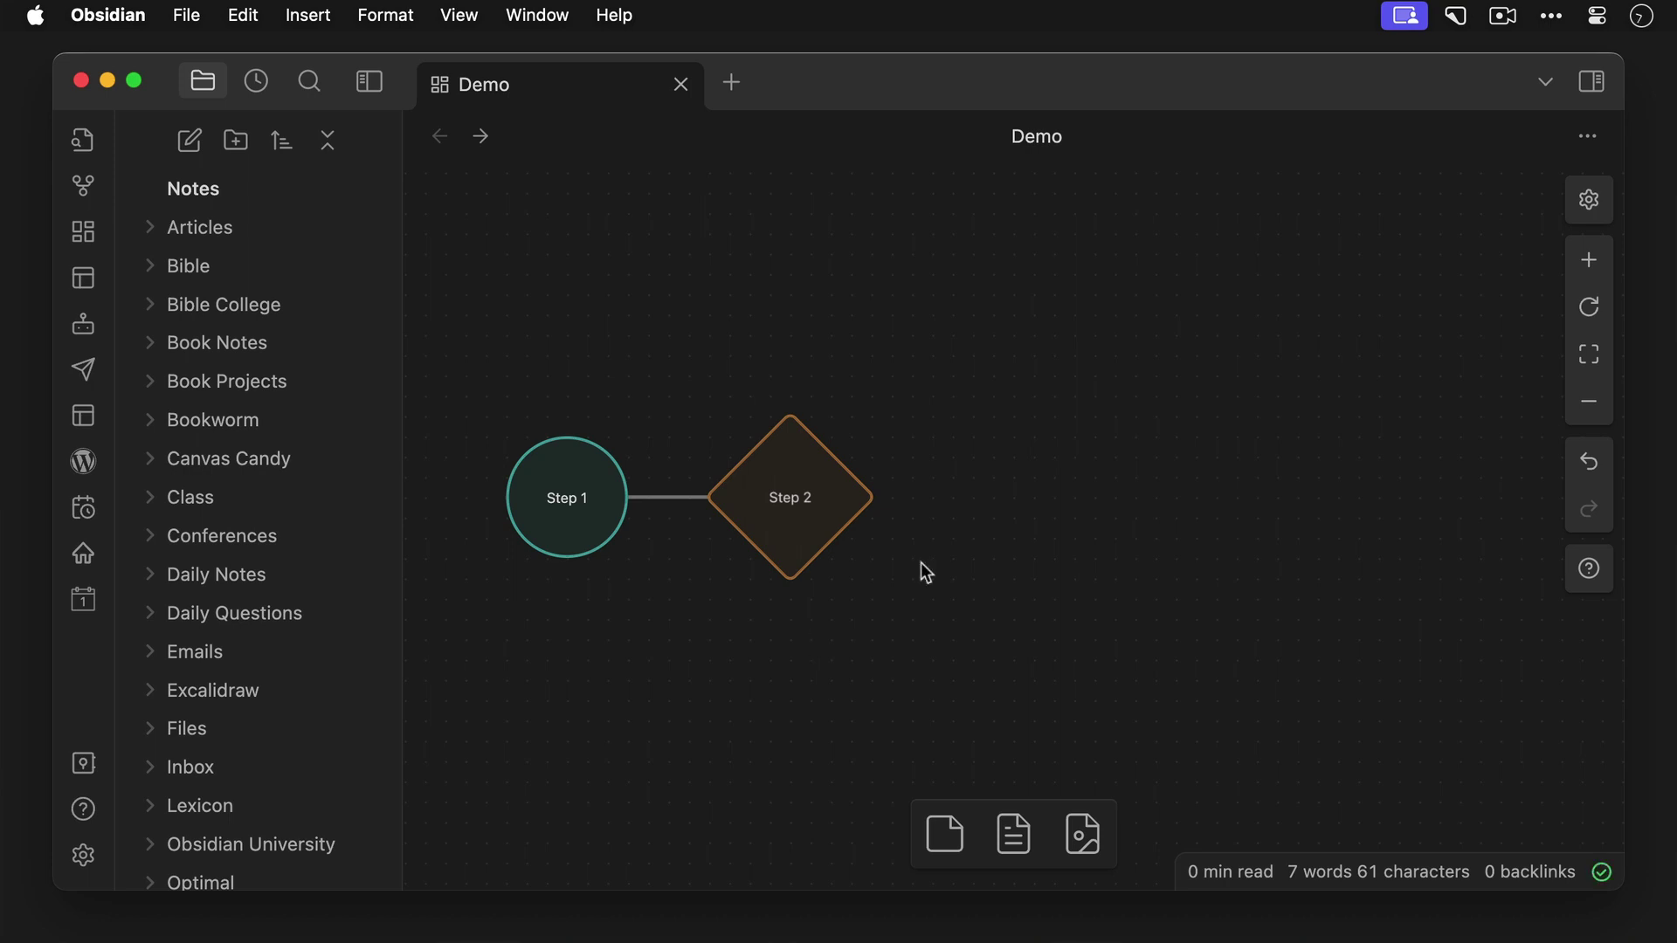
Add a 'Step 3' card right of Step 2 with a cssclasses properties block.
left_click_drag(947, 813, 1075, 499)
type("---")
key("Return")
type("cssclasses:")
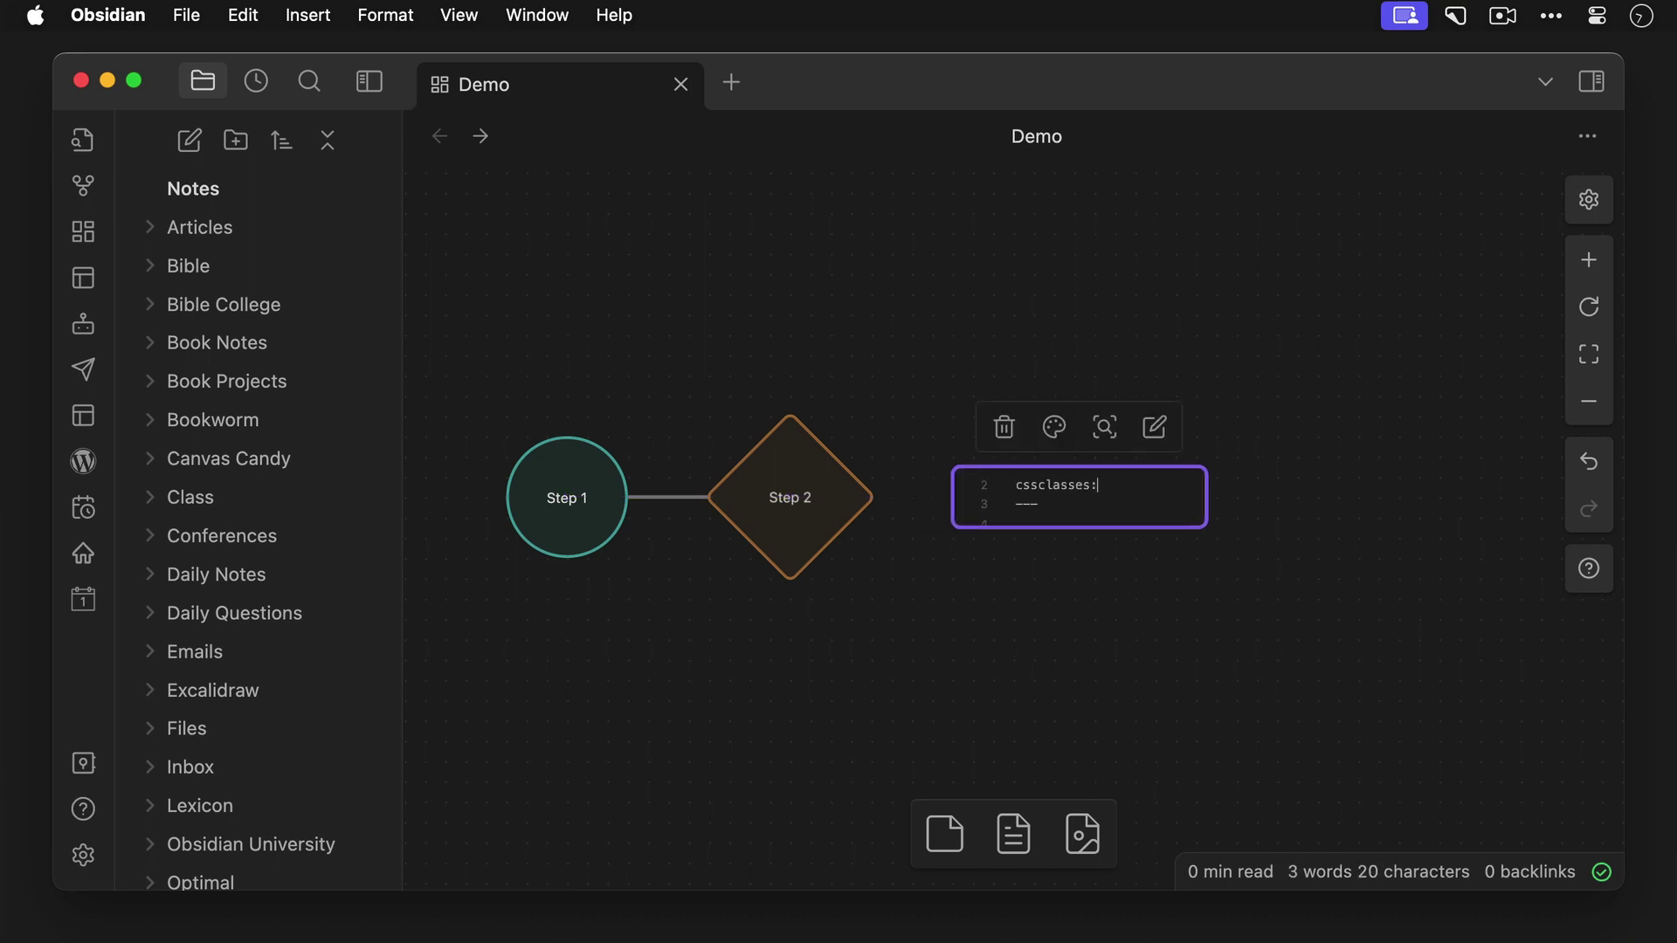
type(" cc-card-cent")
type("---")
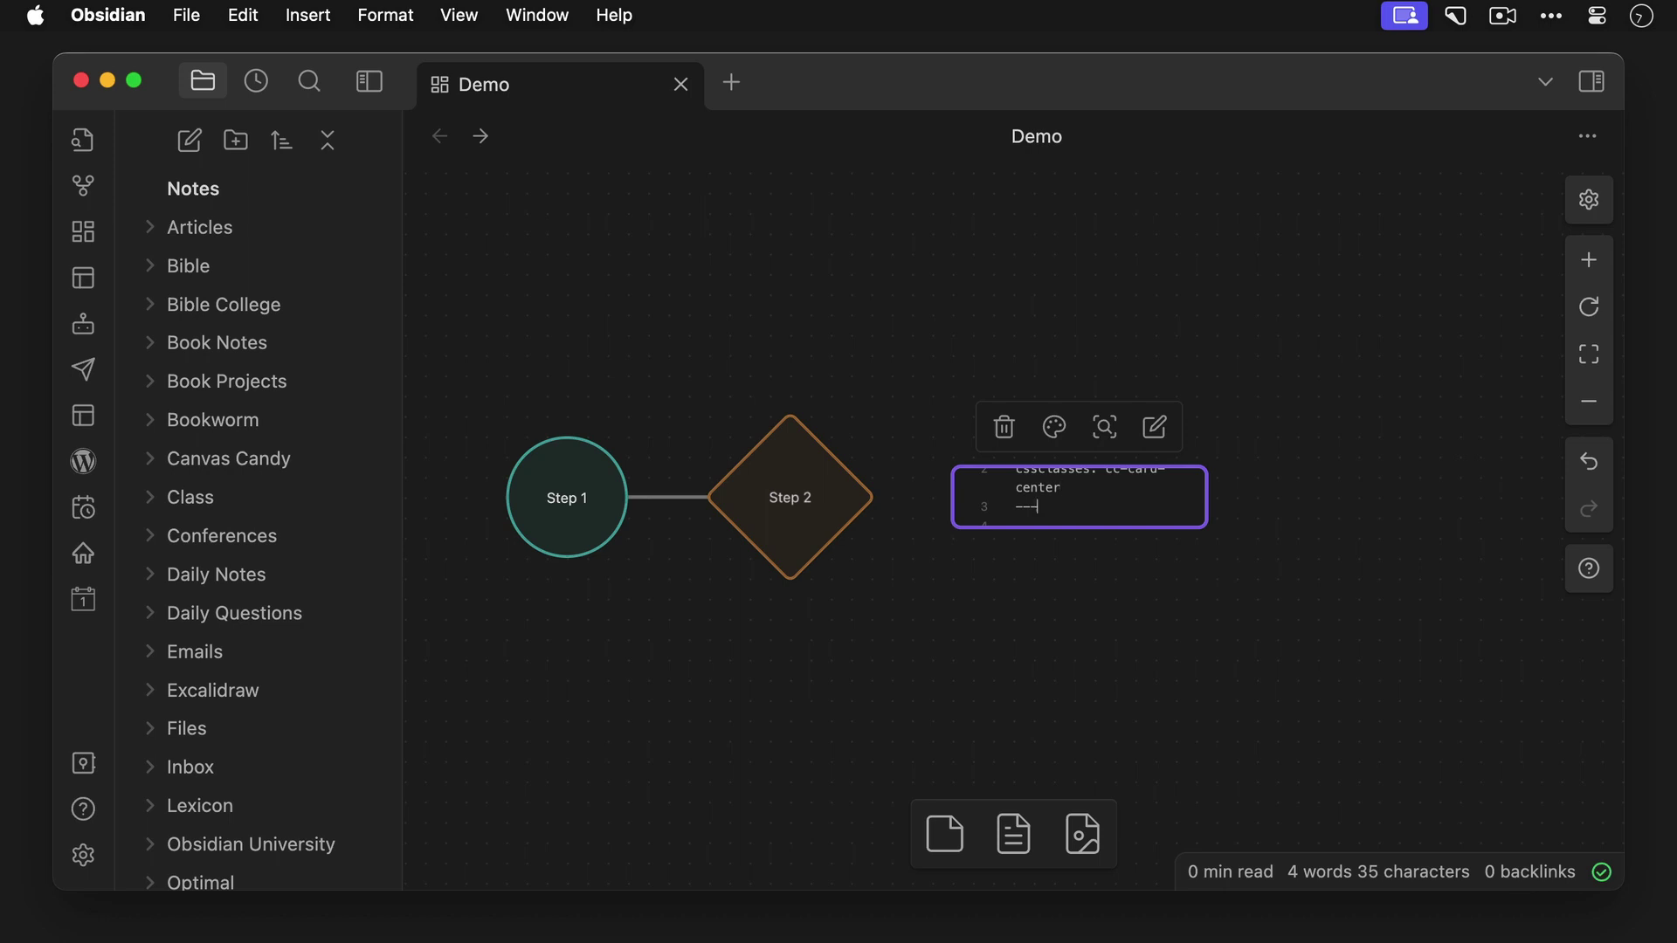
key("Return")
type("Step 3")
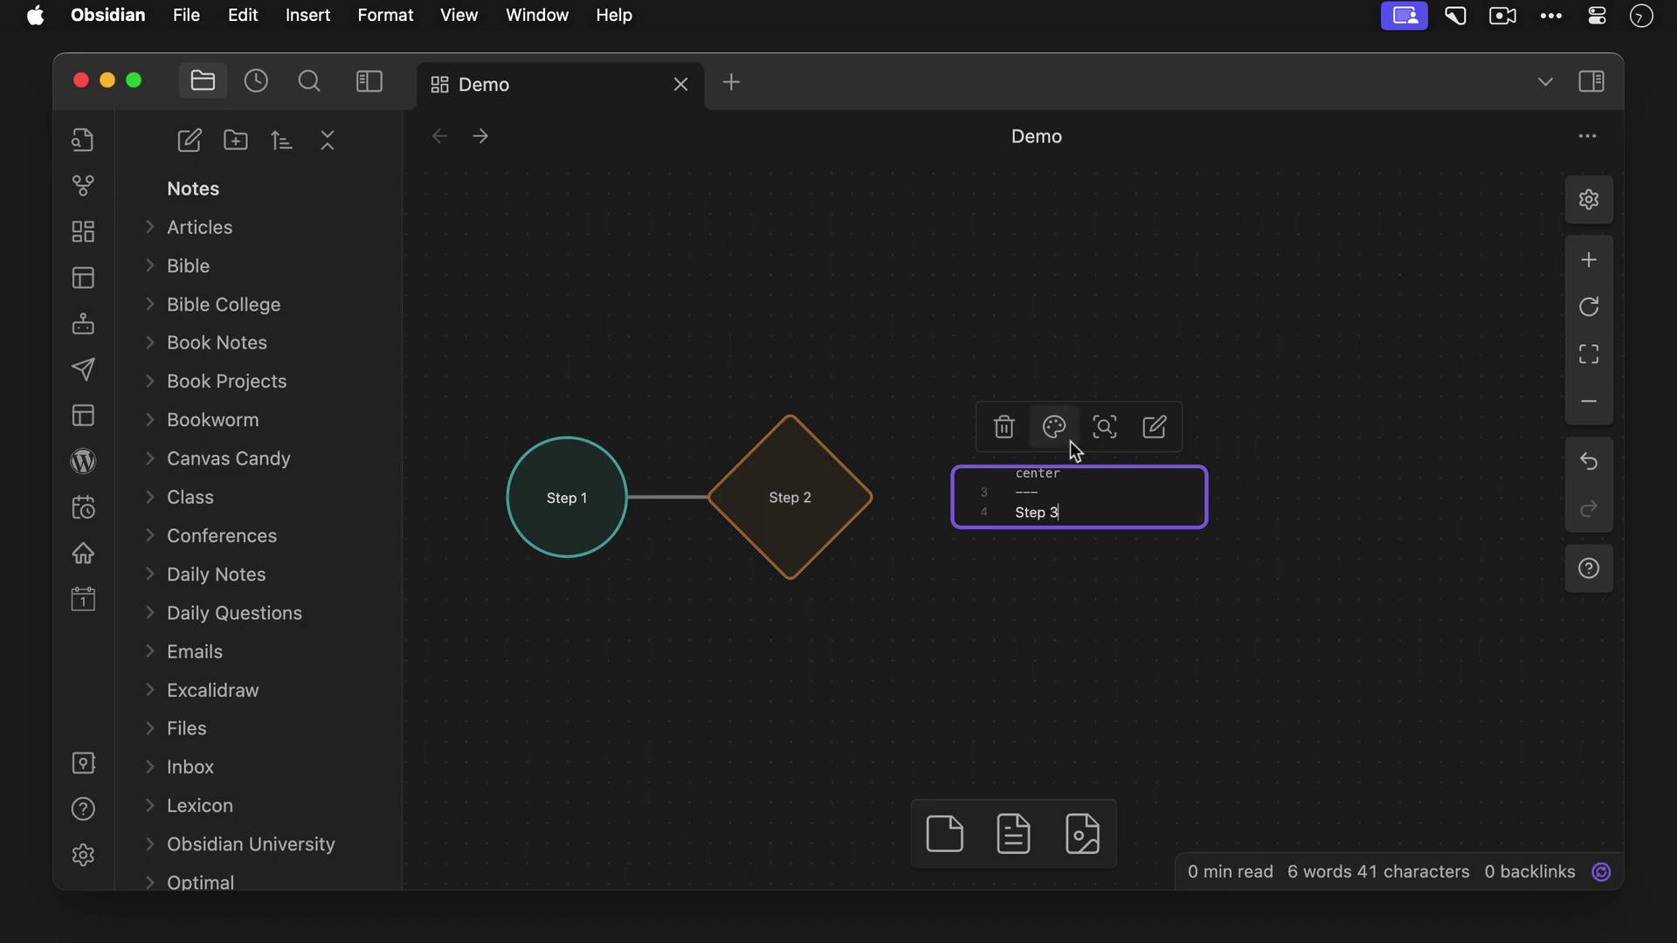
Colour Step 3 yellow and resize it into a square.
left_click(1054, 430)
left_click(1060, 487)
left_click(1114, 595)
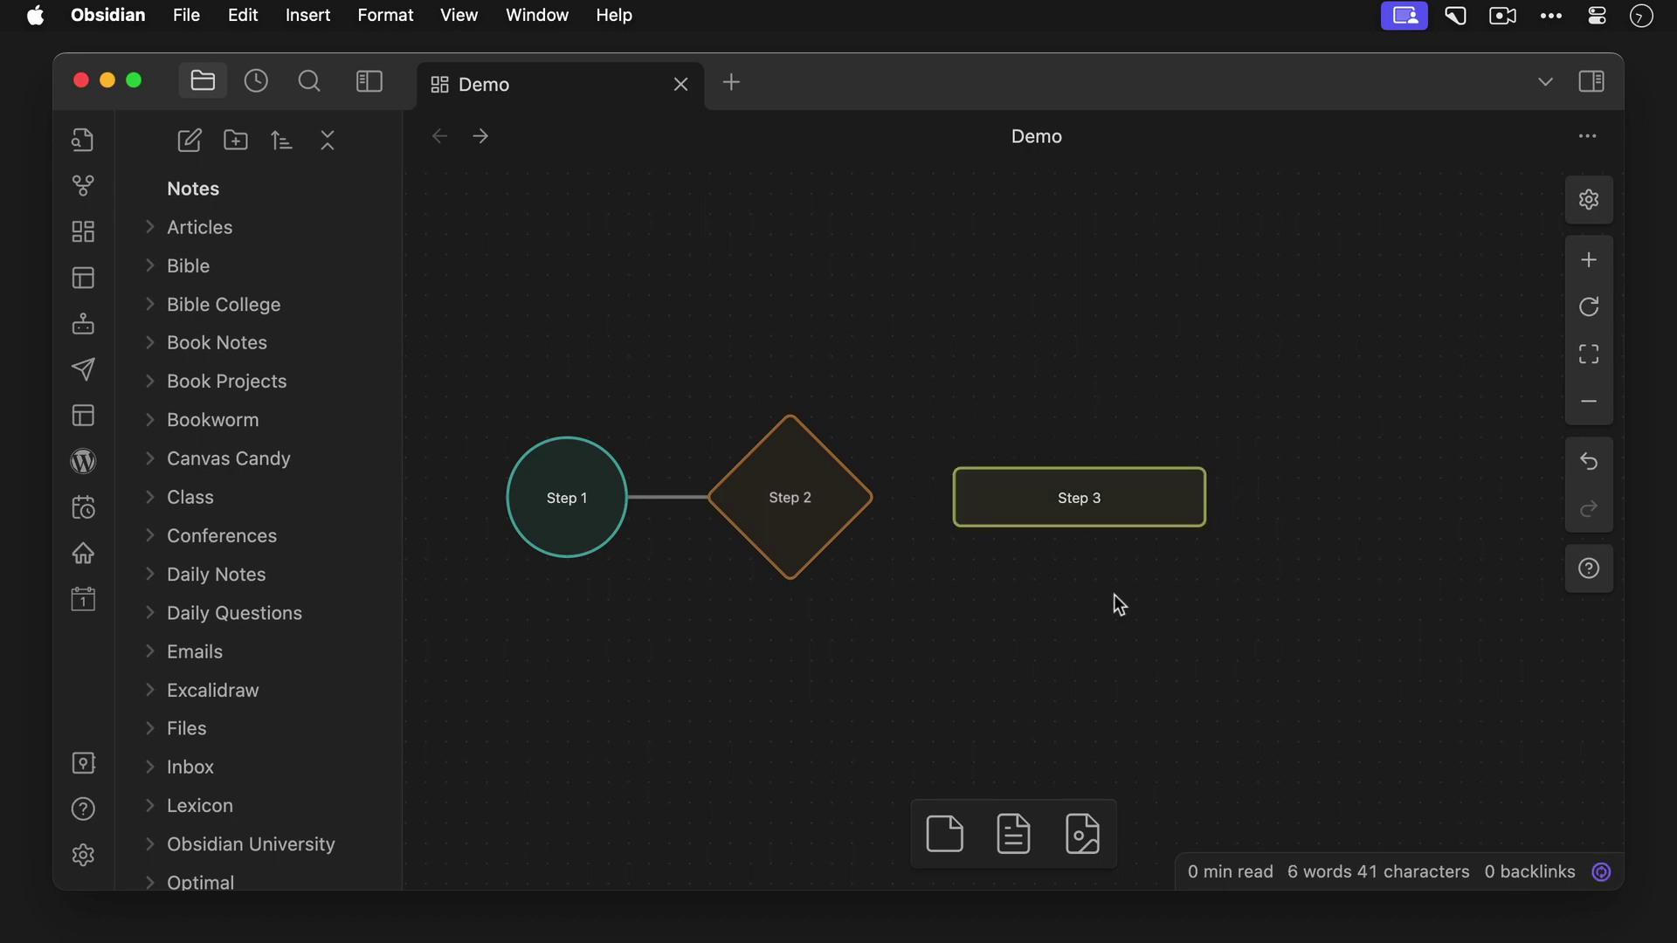
left_click_drag(1145, 524, 1145, 558)
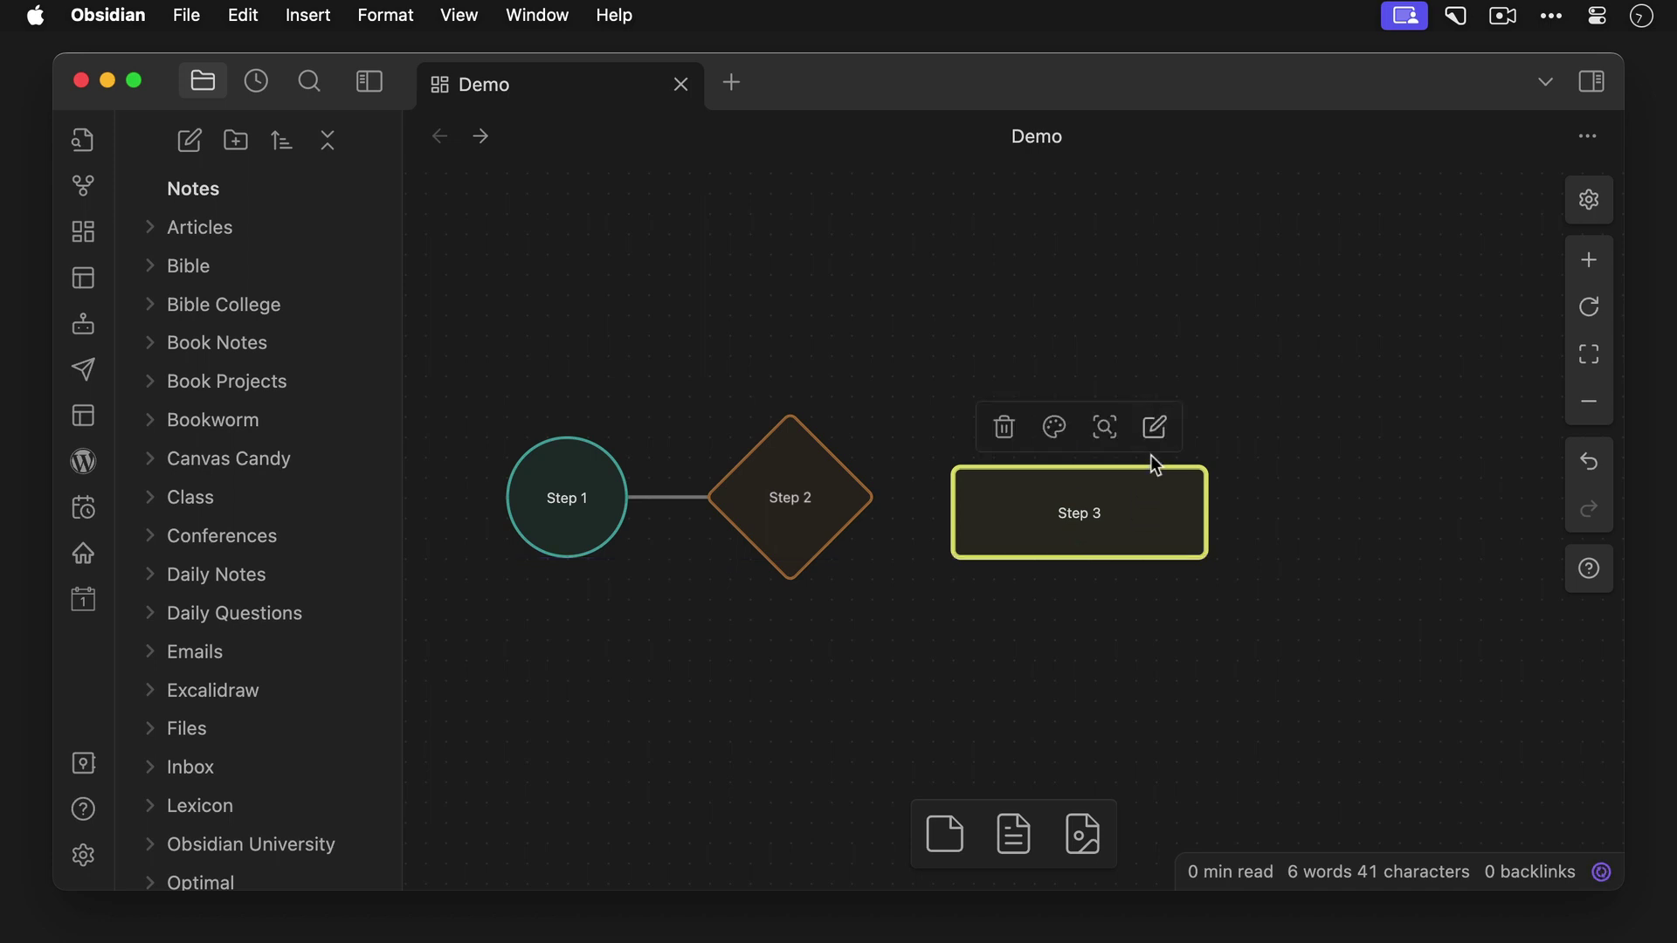
left_click_drag(1155, 466, 1076, 473)
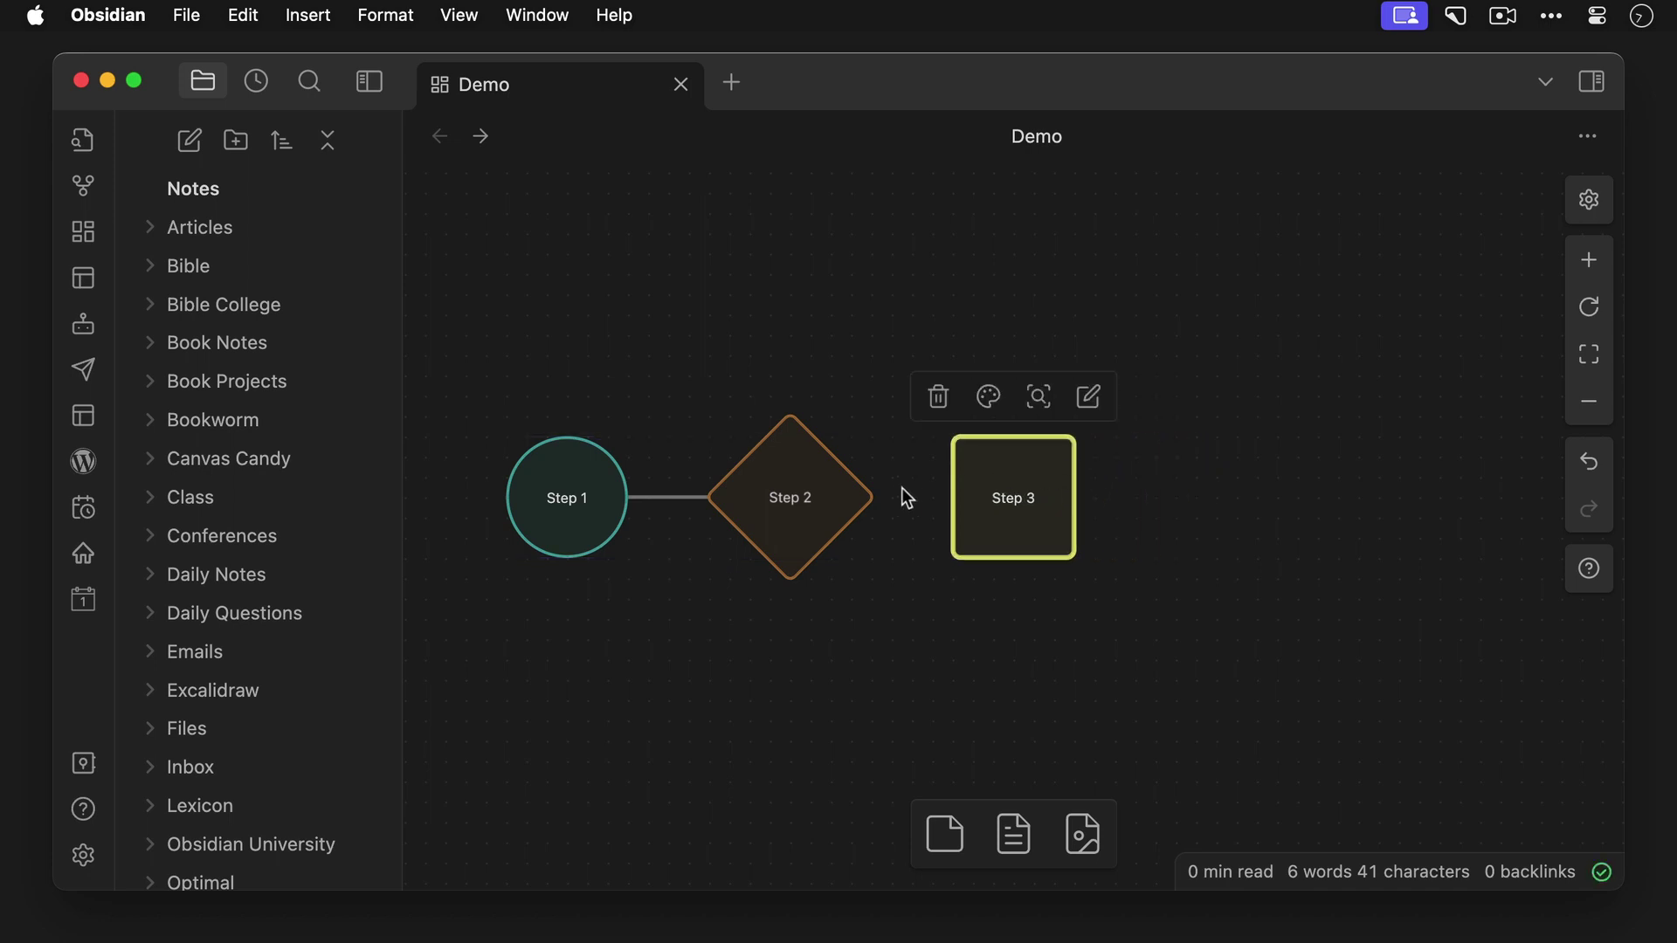
Connect Step 2 to Step 3 and set the connection to nondirectional, with no arrowhead.
left_click(864, 496)
left_click_drag(857, 494, 970, 502)
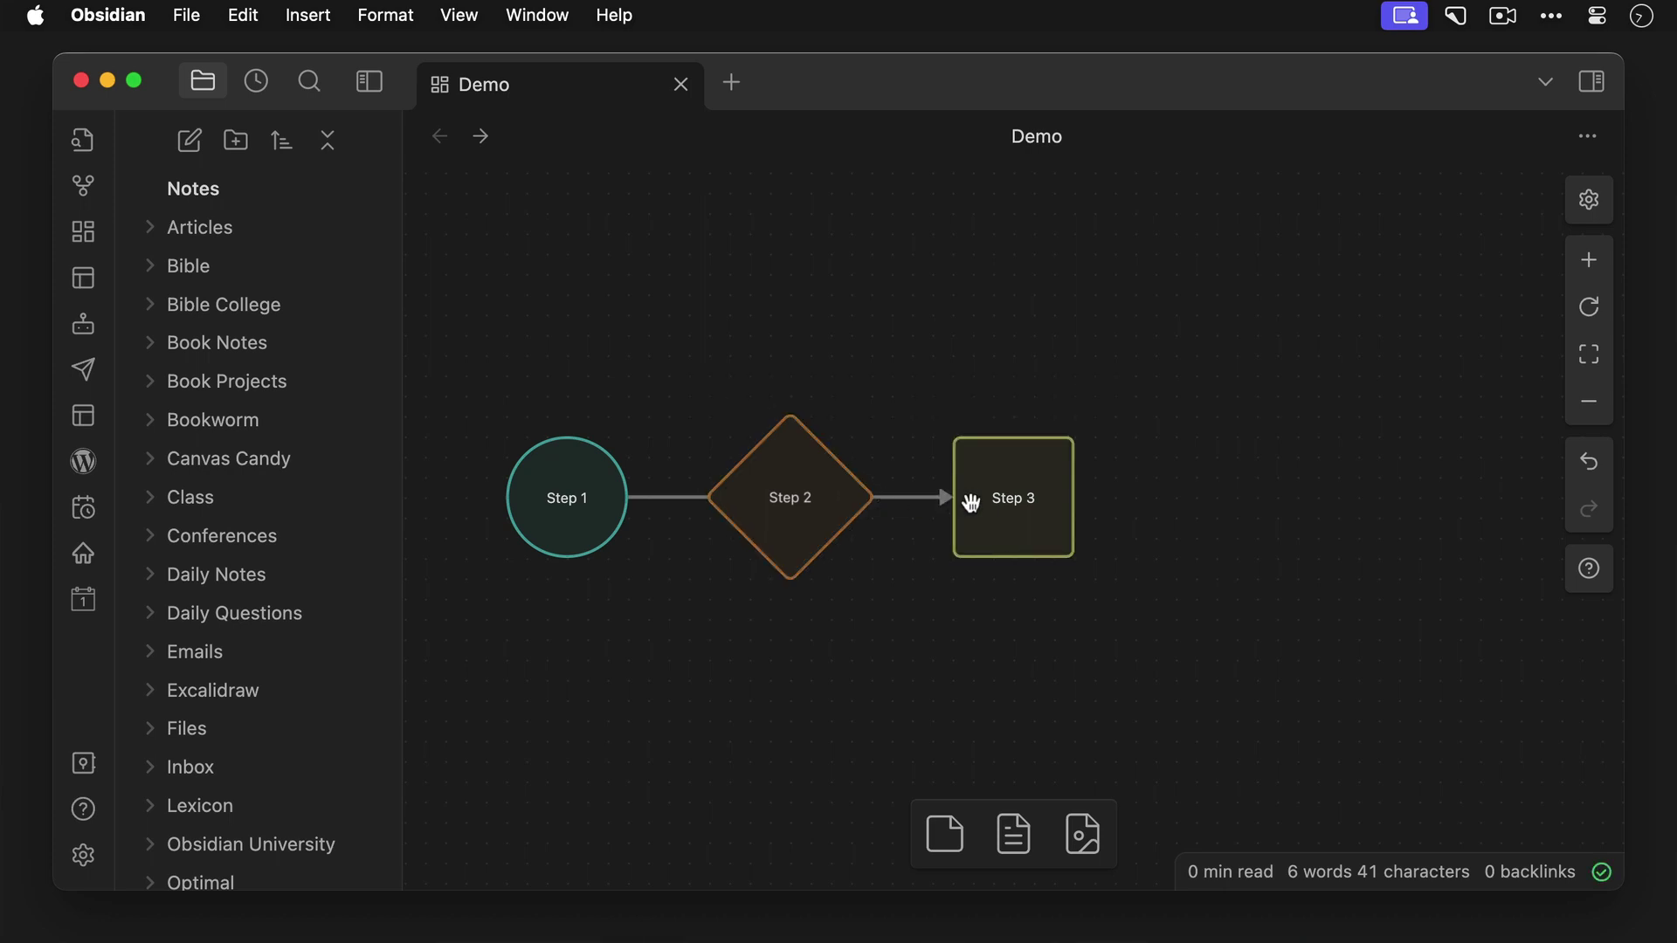
left_click(922, 495)
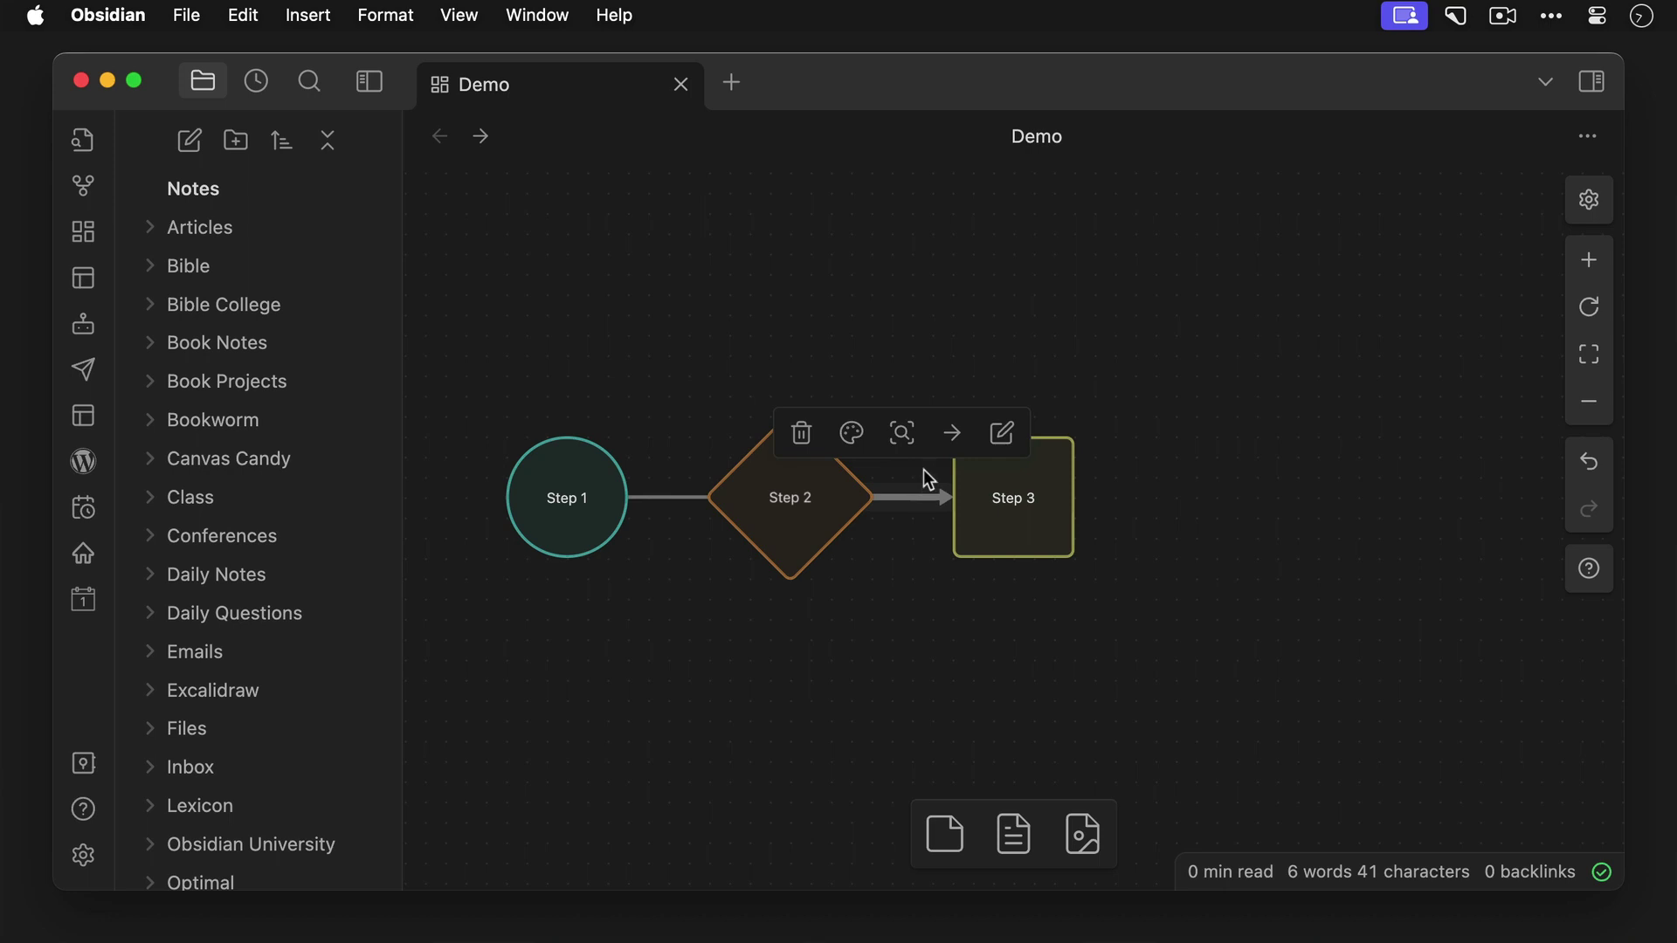
left_click(959, 448)
left_click(956, 479)
left_click(1171, 496)
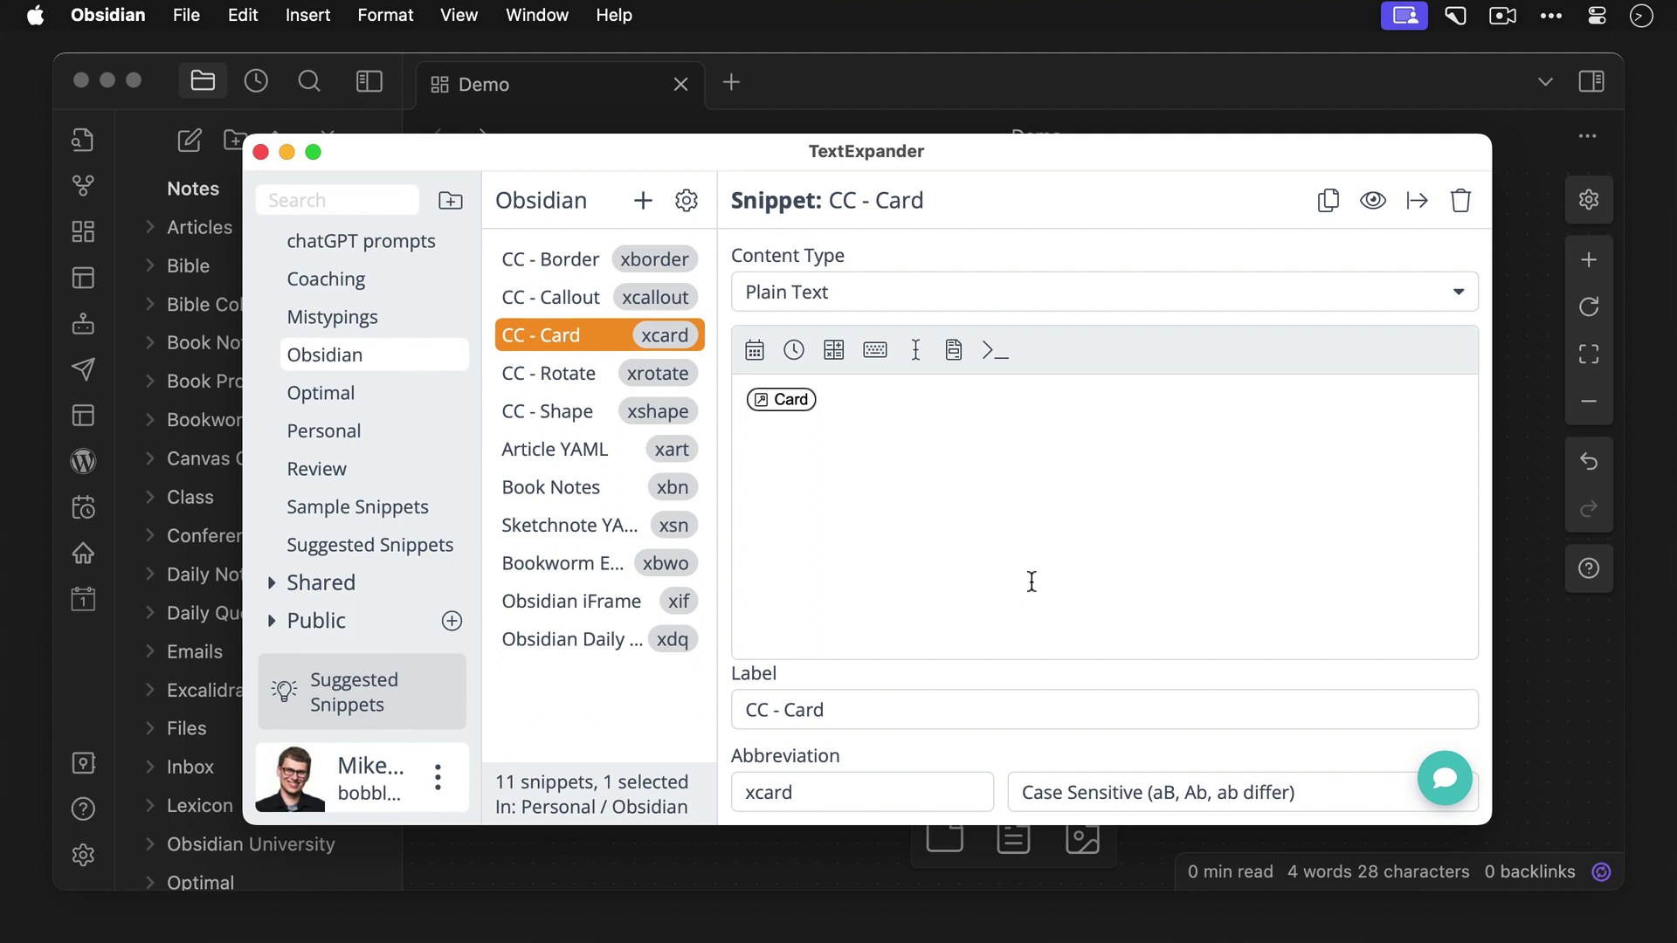
Add cc-card-fill to the Example card's cssclasses using the xcard snippet.
left_click(1517, 505)
left_click(1089, 546)
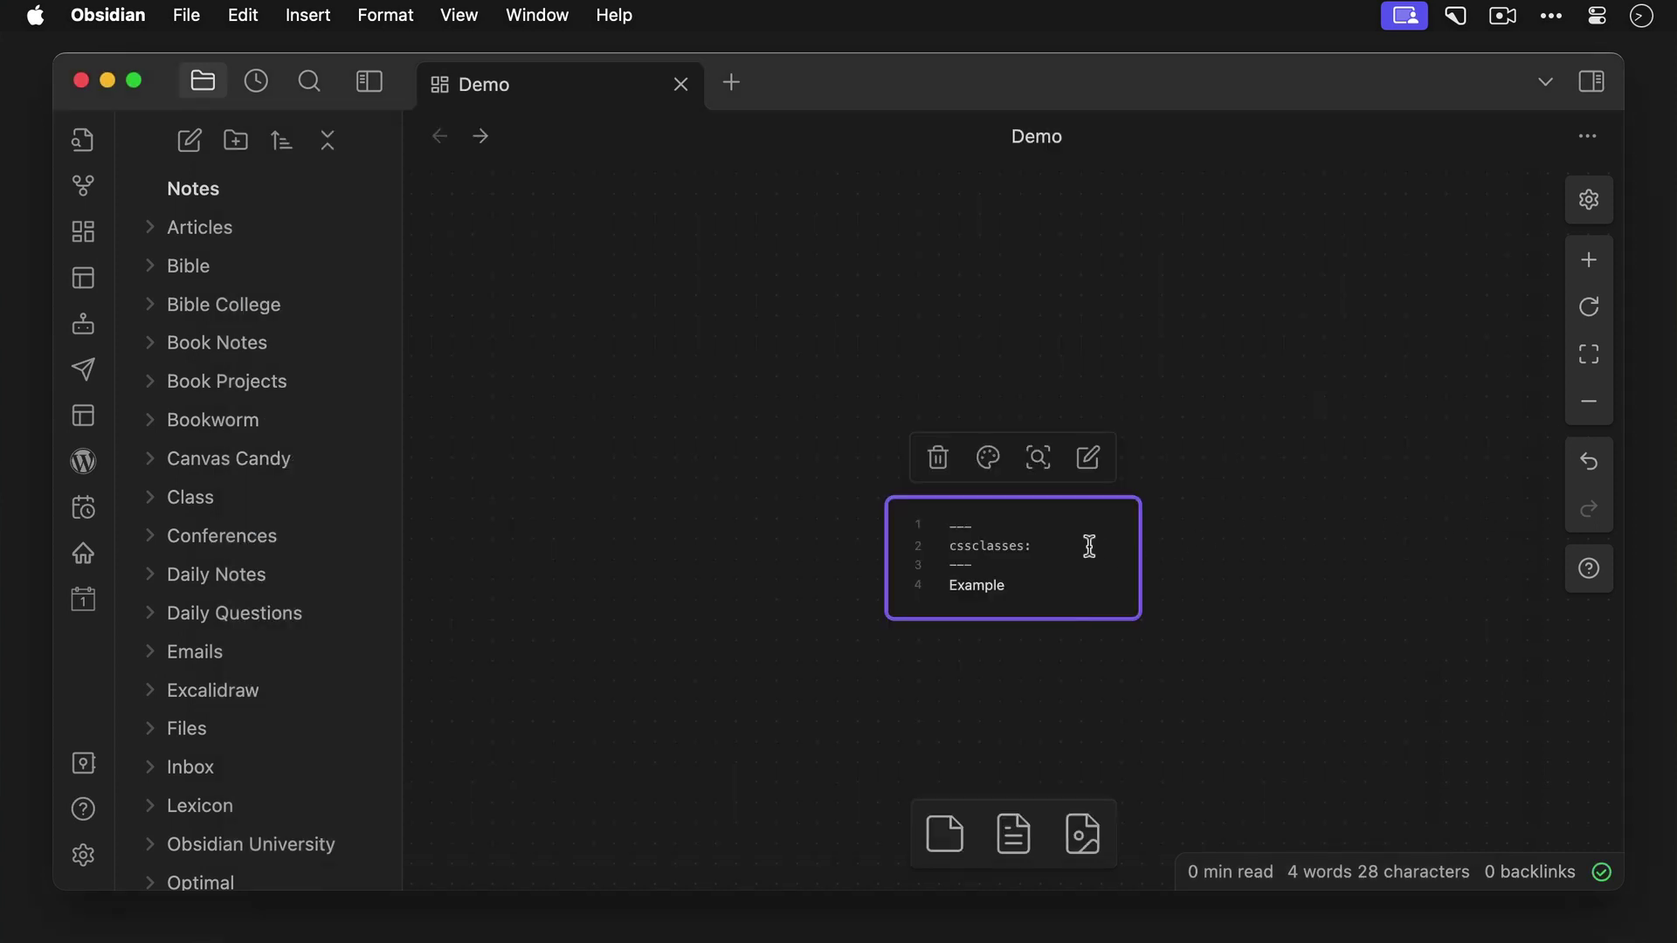
type("xcard")
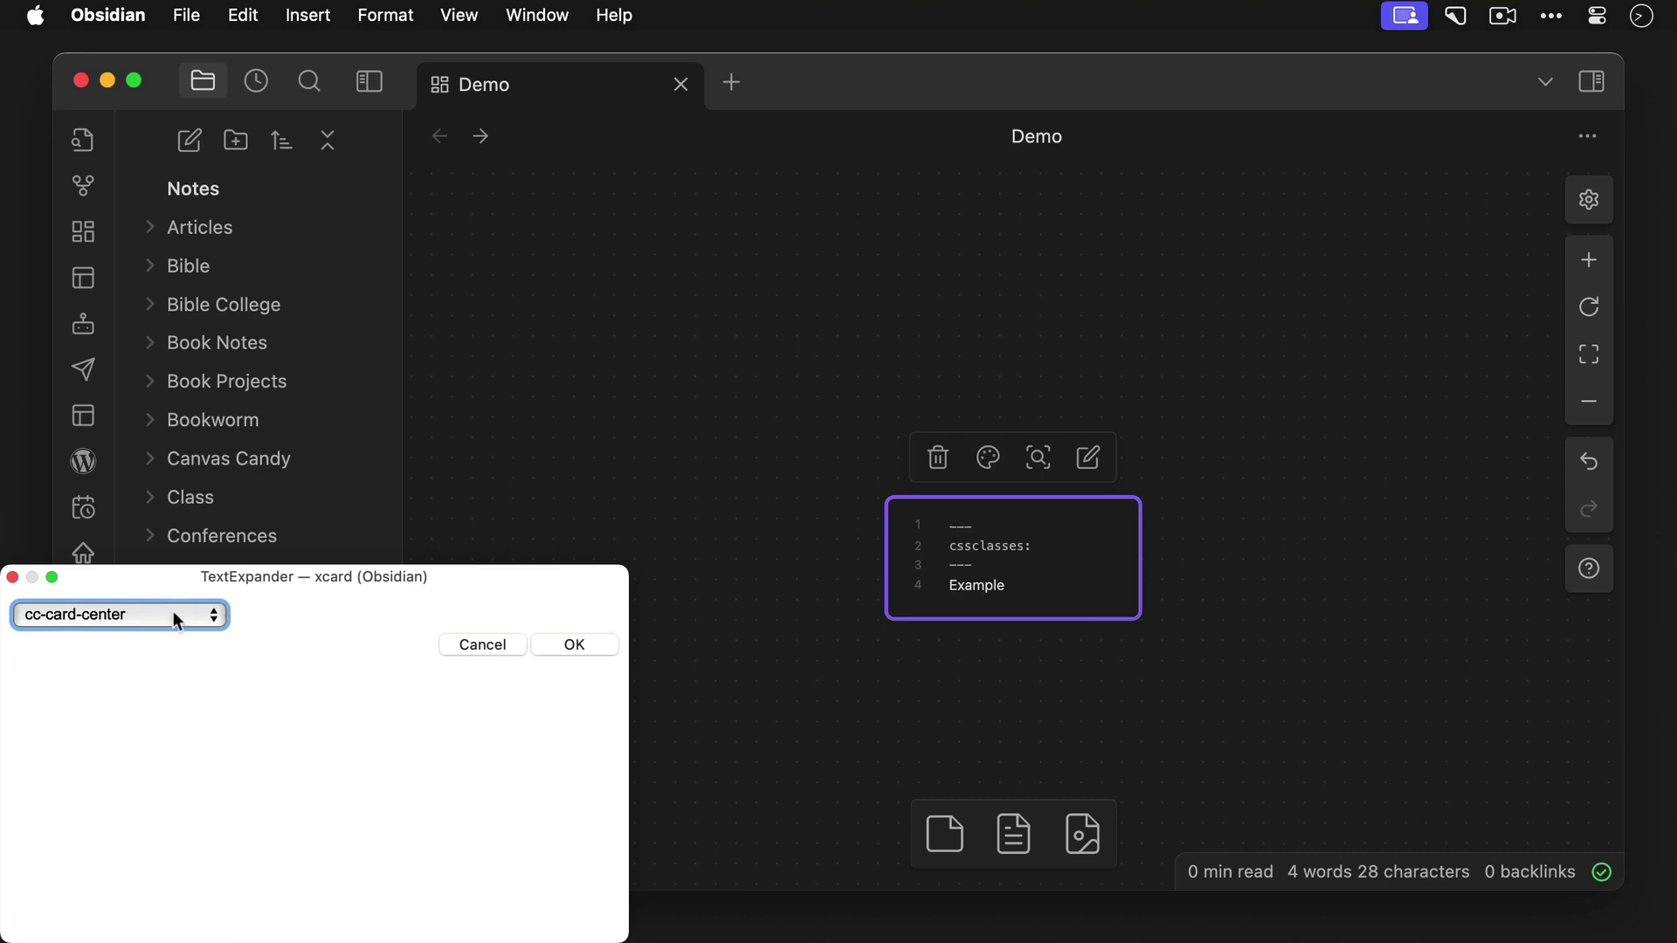
left_click(173, 614)
left_click(173, 644)
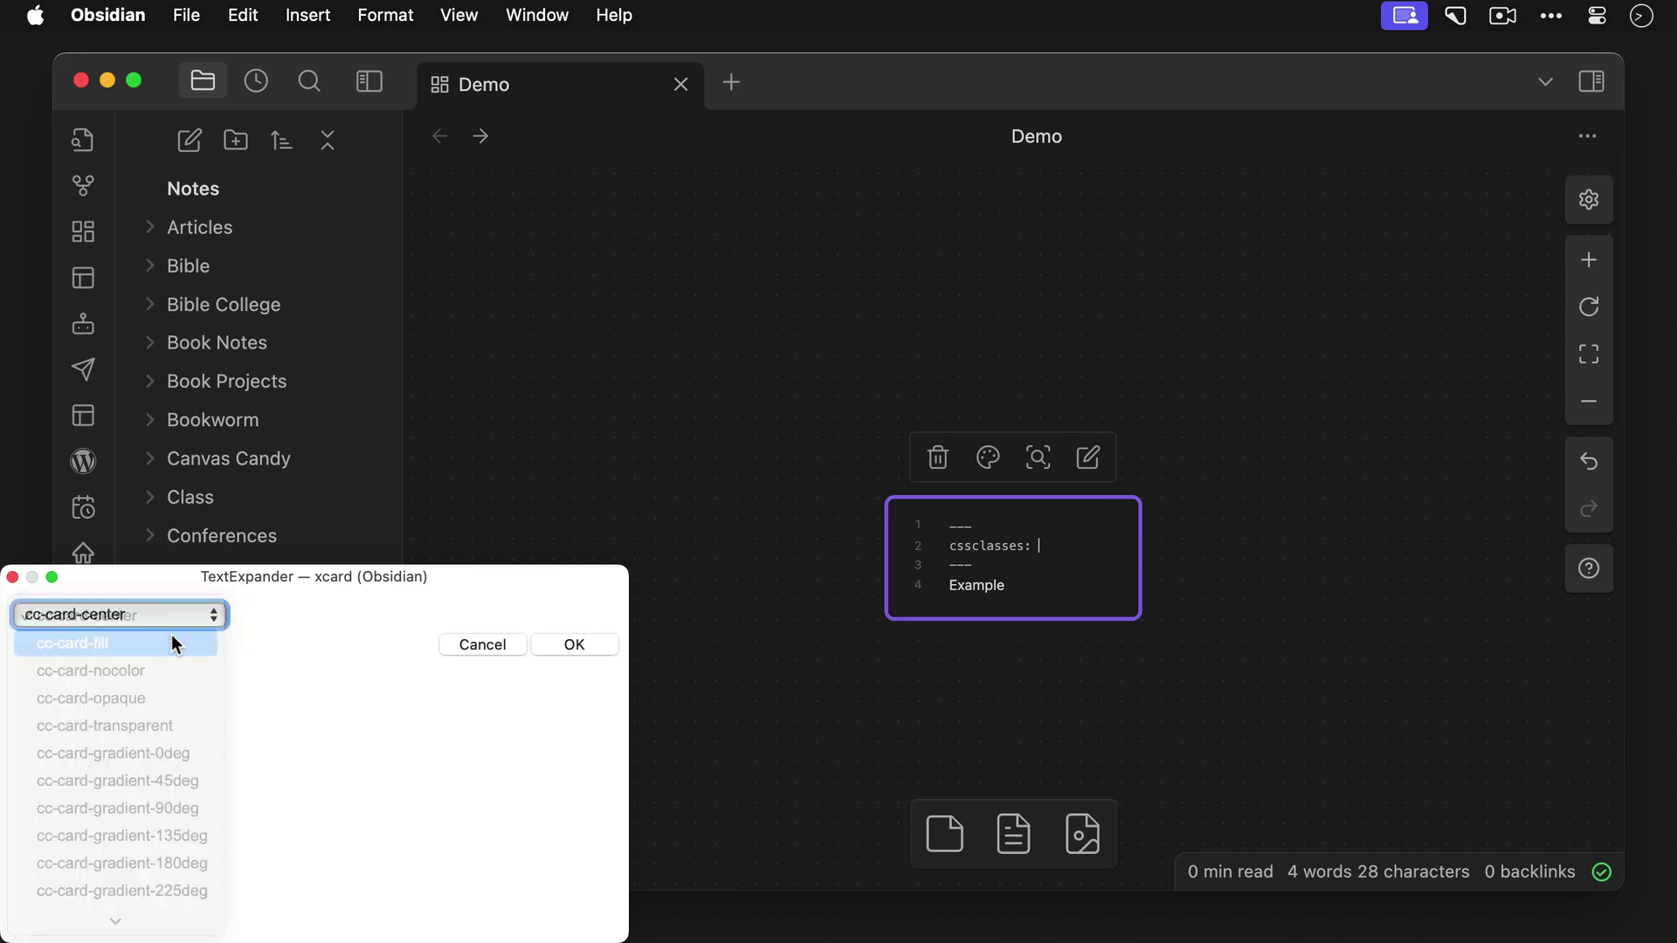
left_click(573, 643)
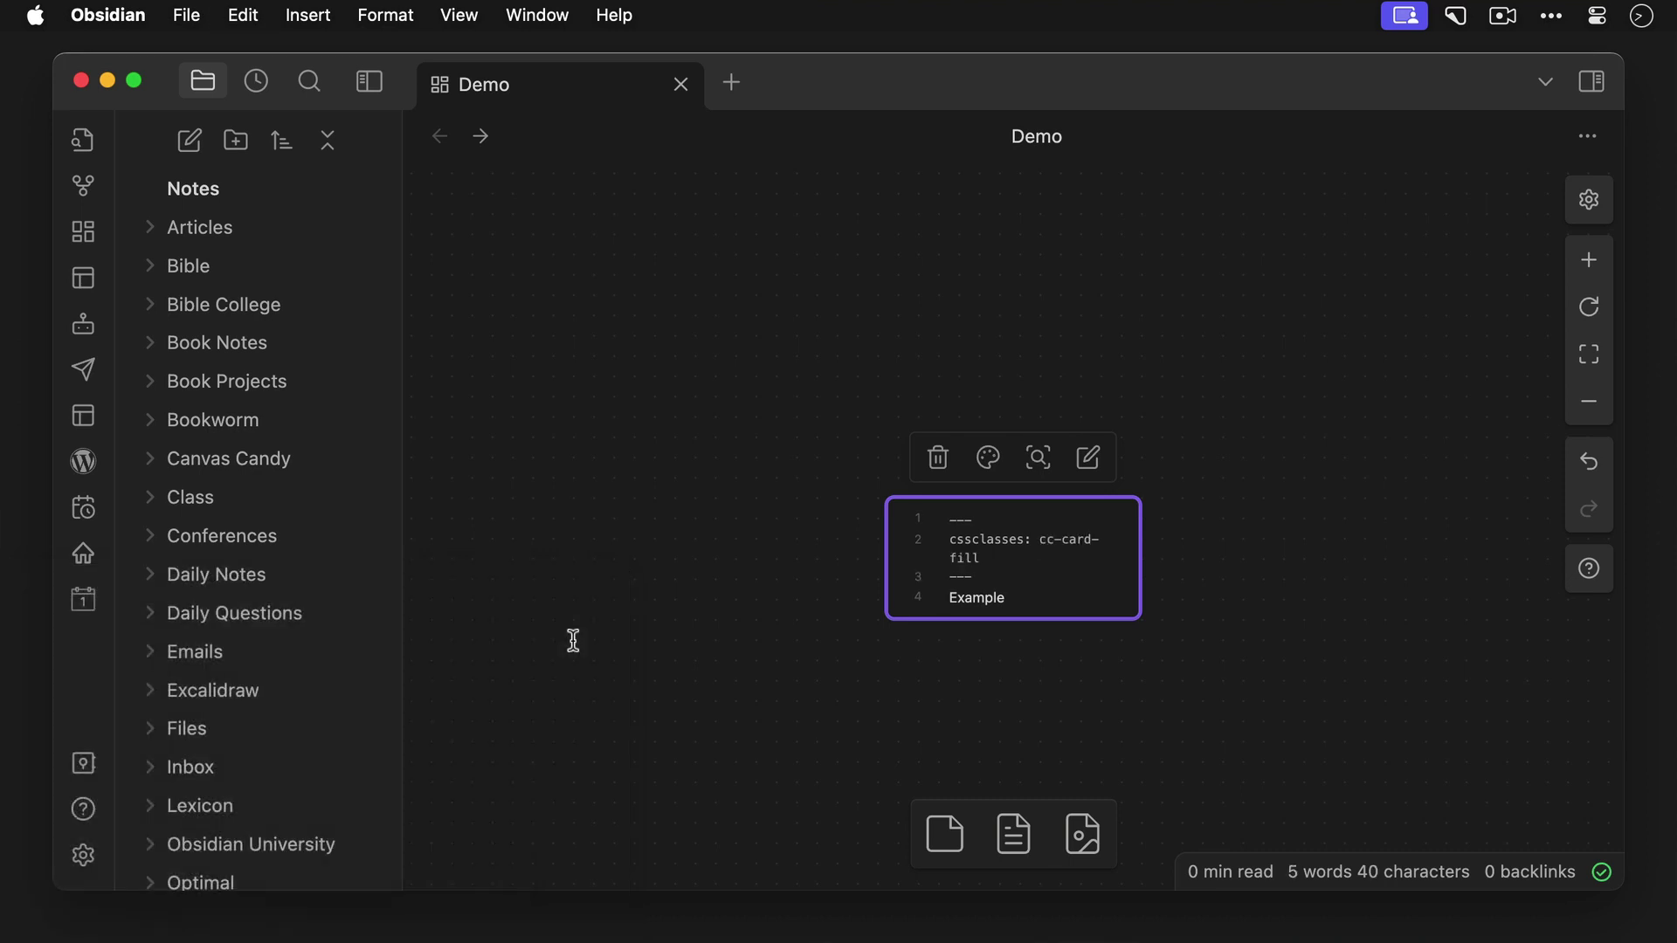
Colour the Example card green to show a solid fill.
left_click(990, 469)
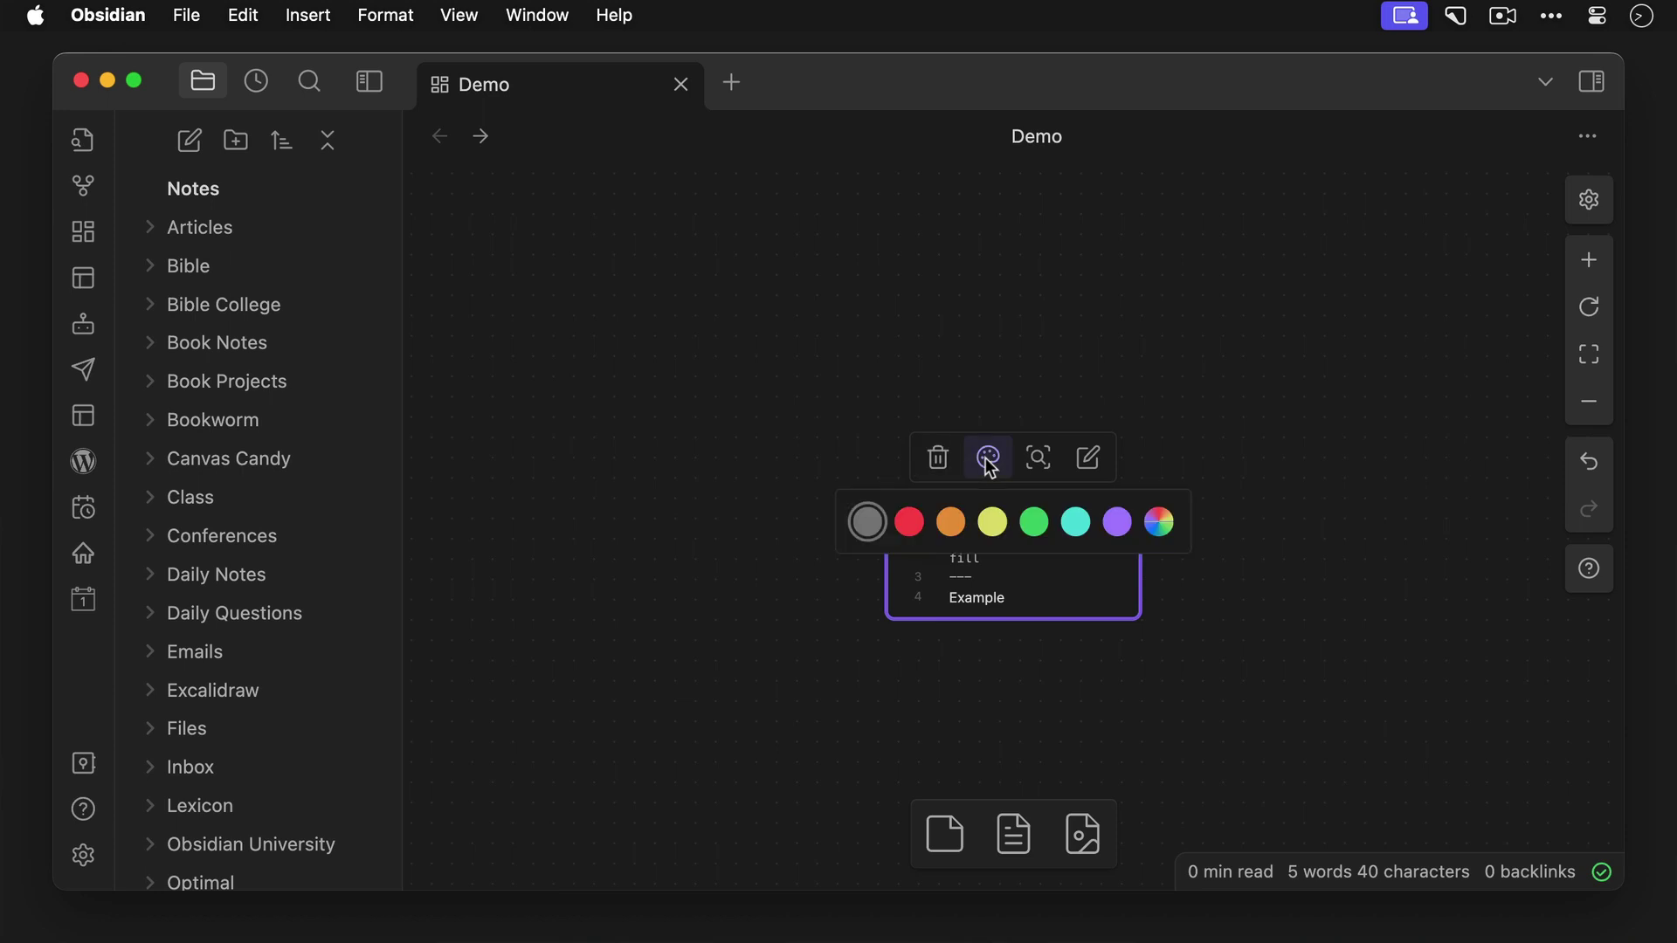
left_click(1031, 520)
left_click(1322, 583)
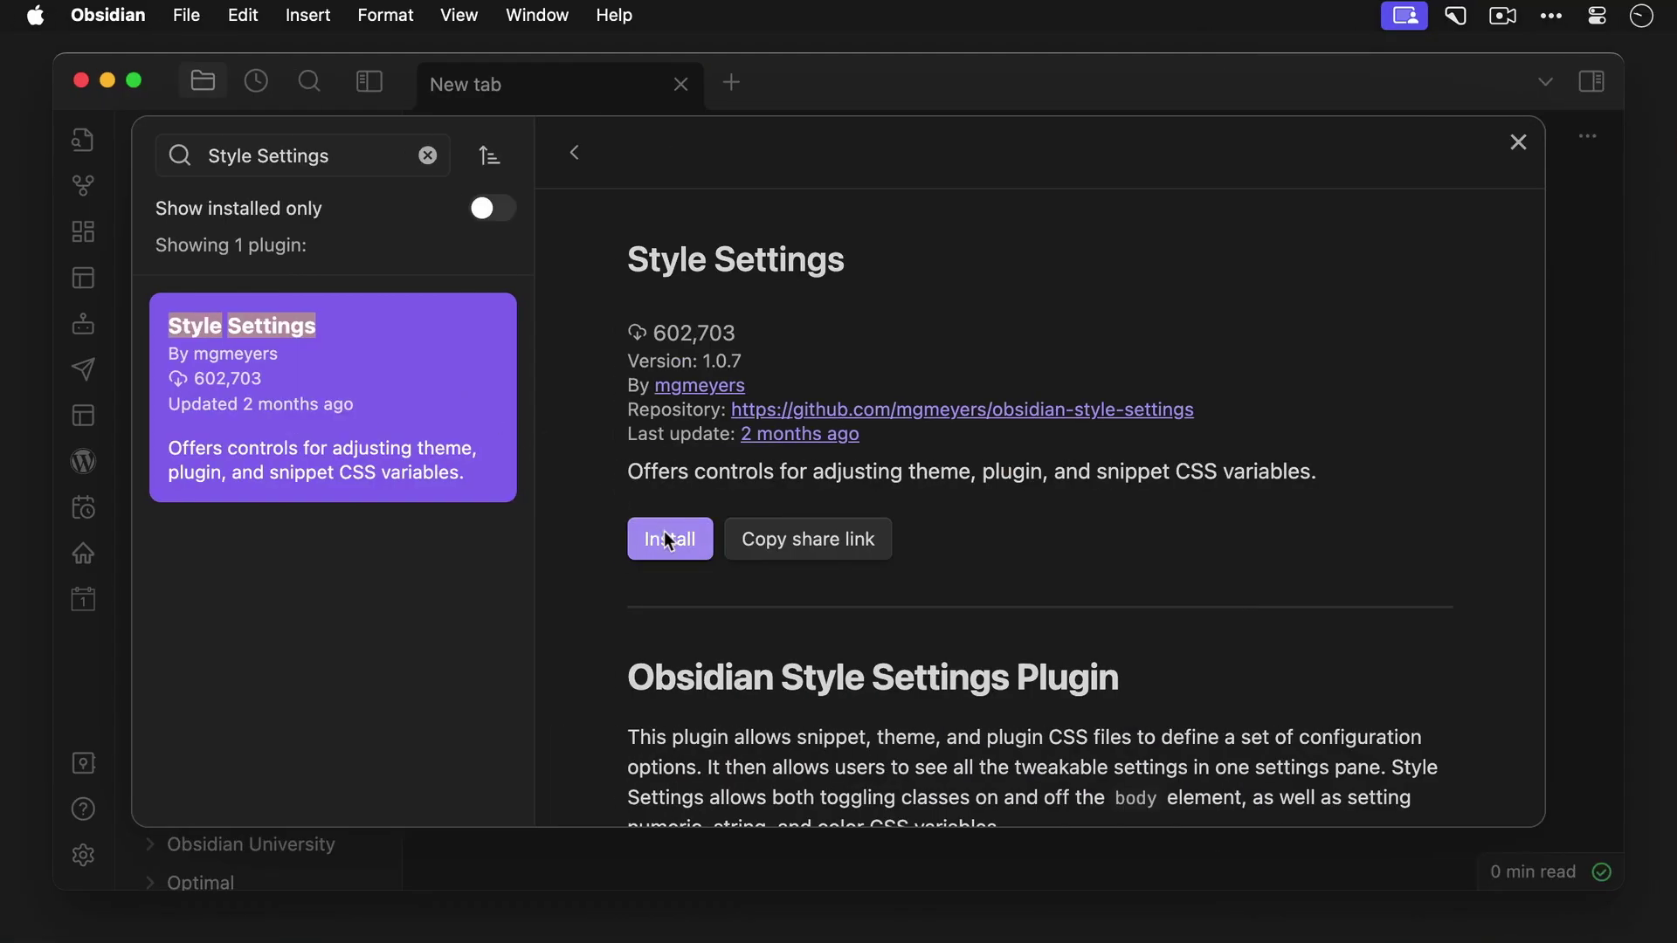
Install the Style Settings community plugin, enable it, and open its options pane.
left_click(667, 539)
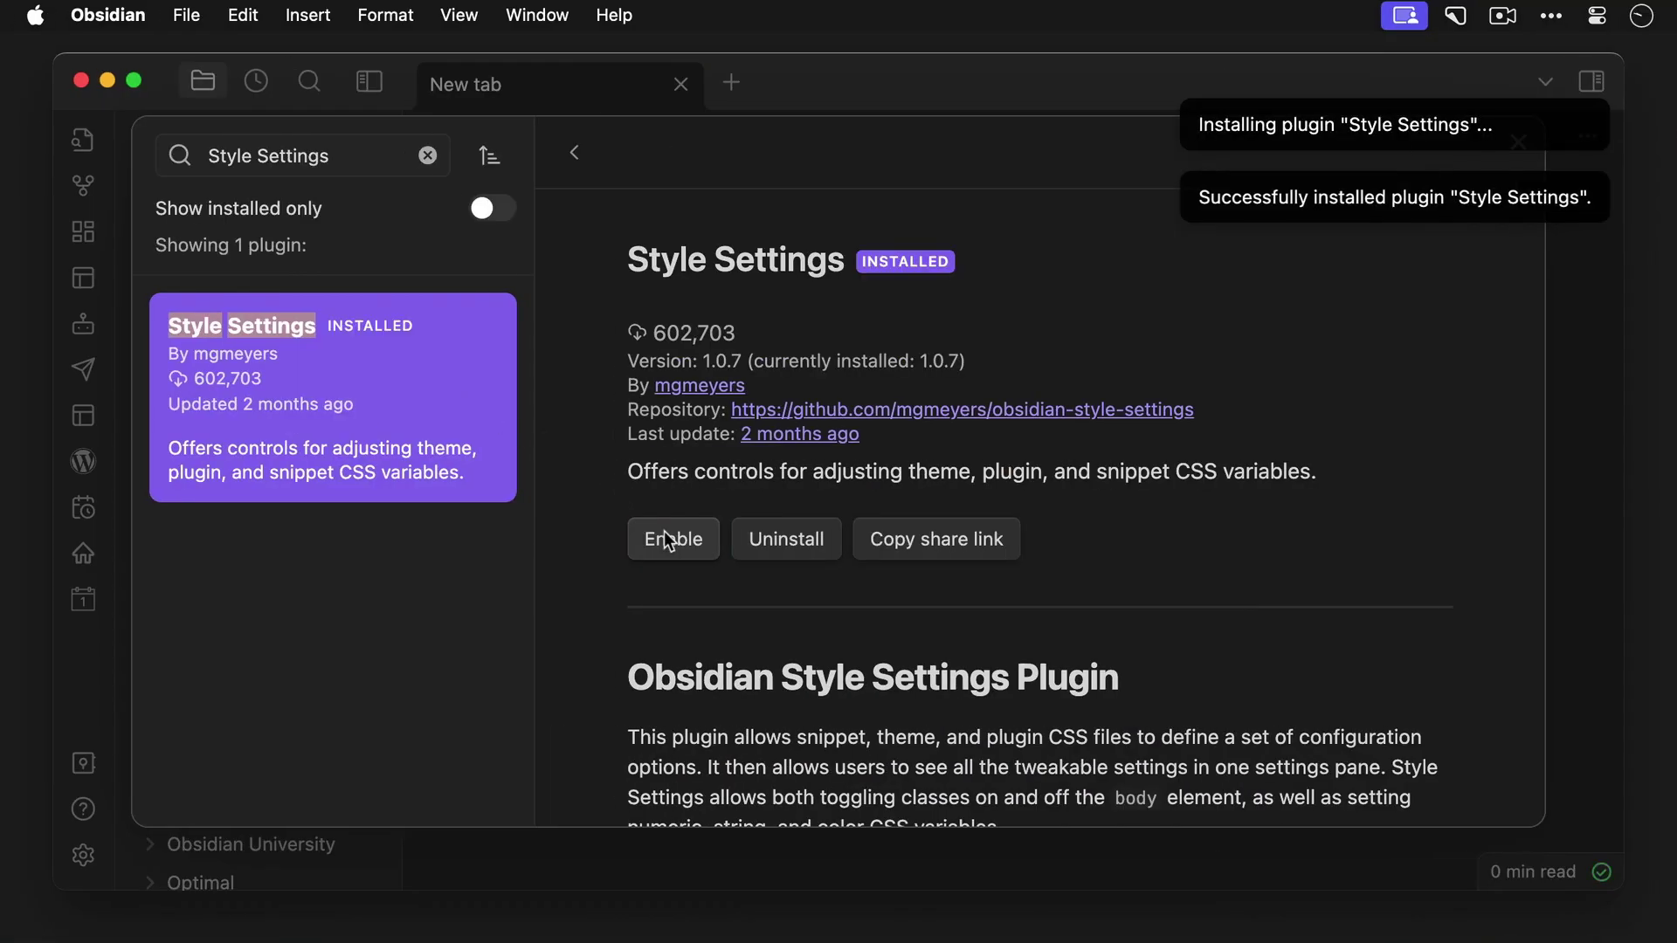
left_click(665, 534)
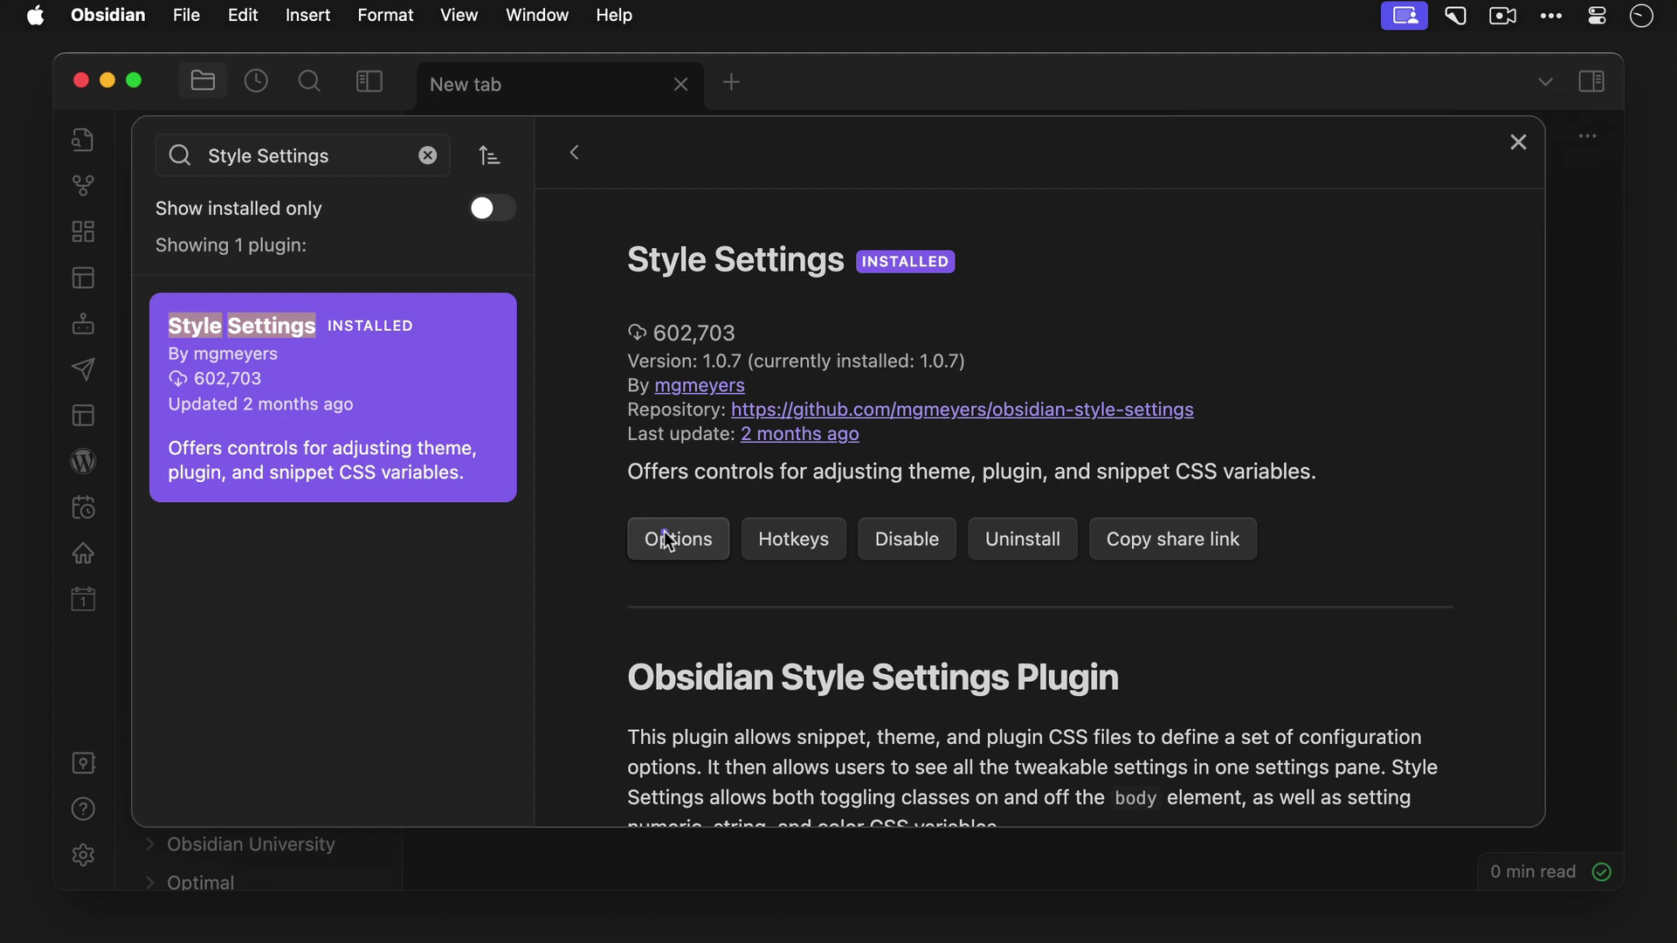
left_click(665, 535)
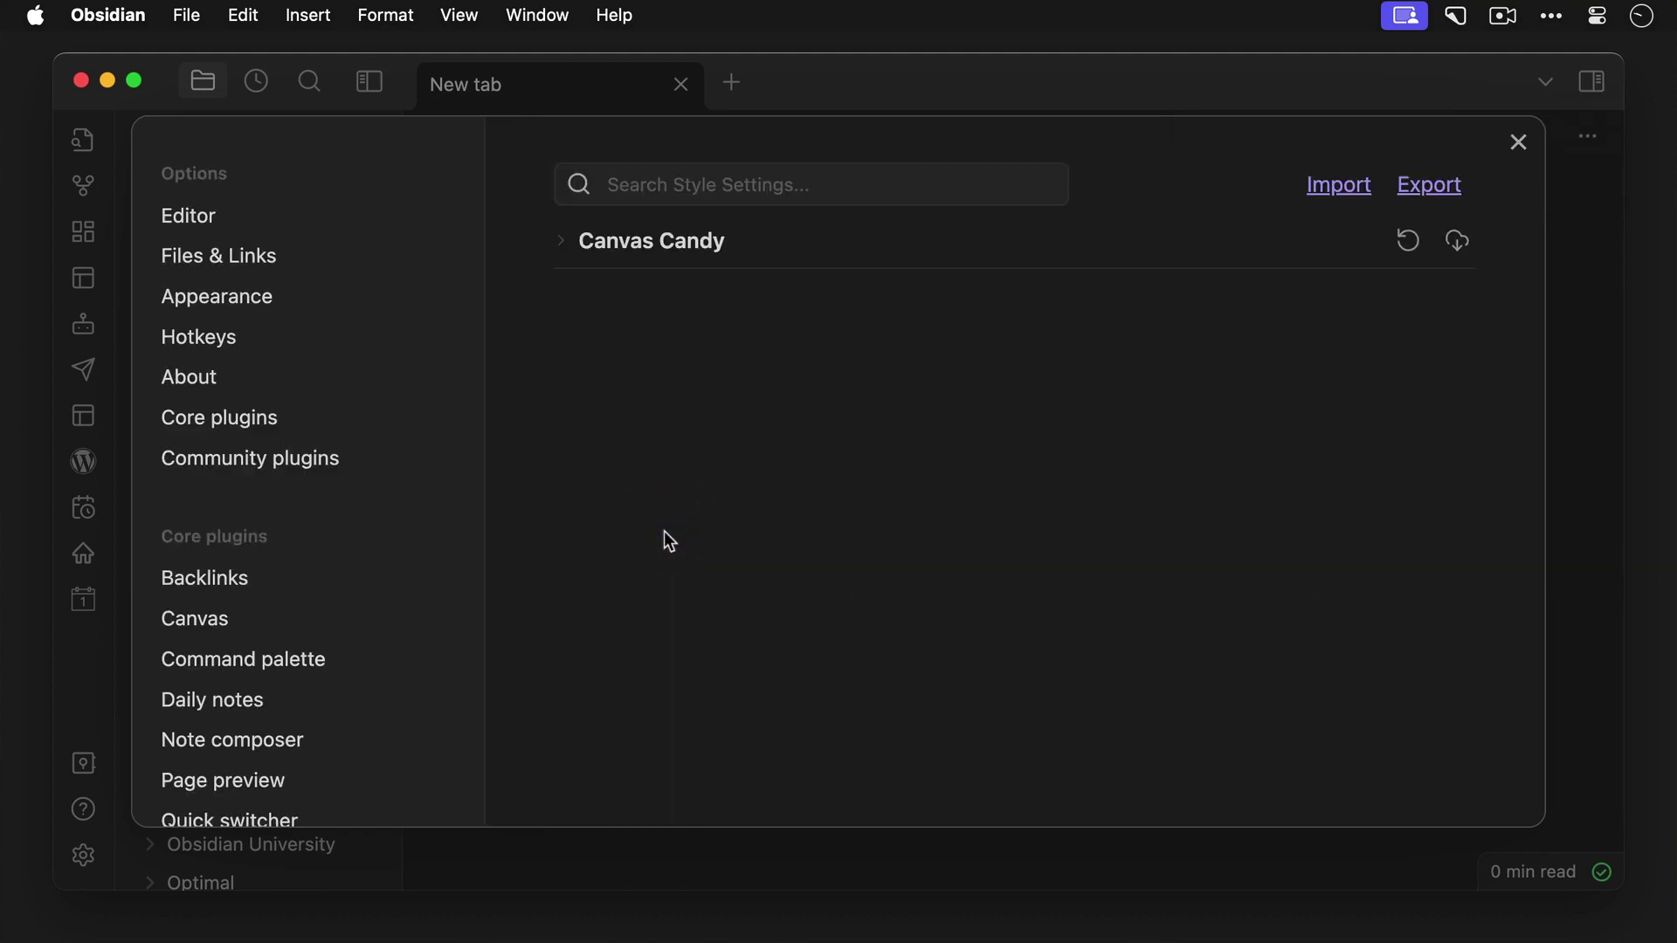
Expand Canvas Candy in Style Settings and scroll through its header, footer, label and gradient opacity options.
left_click(562, 249)
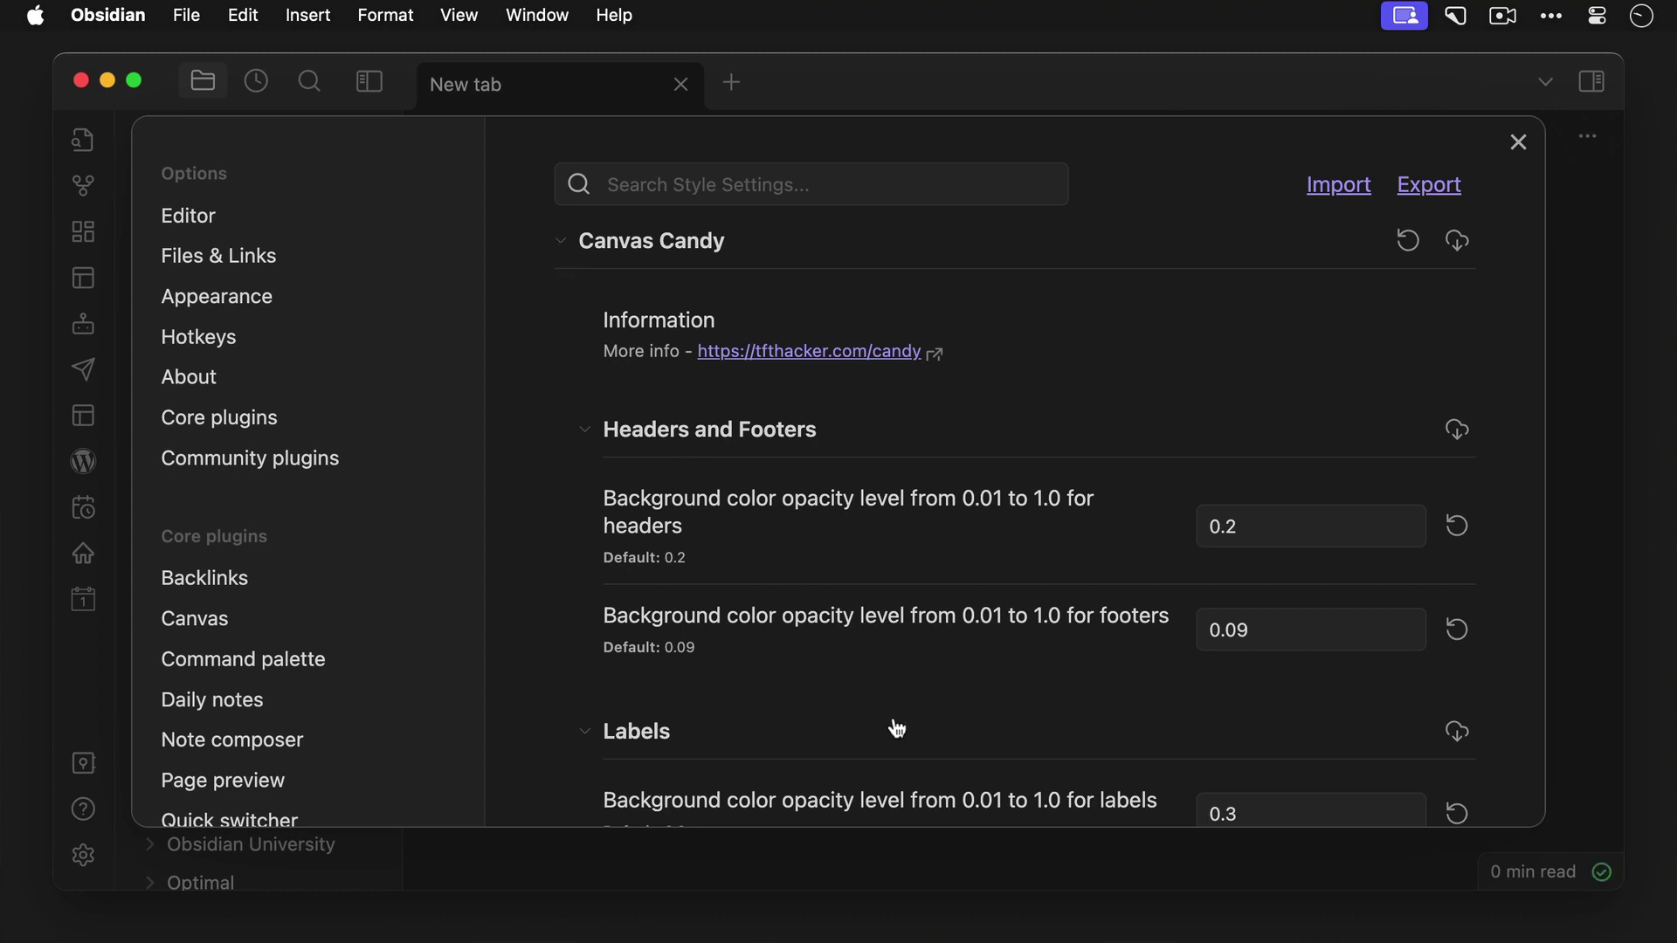
scroll(897, 728, "down", 2)
scroll(892, 716, "down", 10)
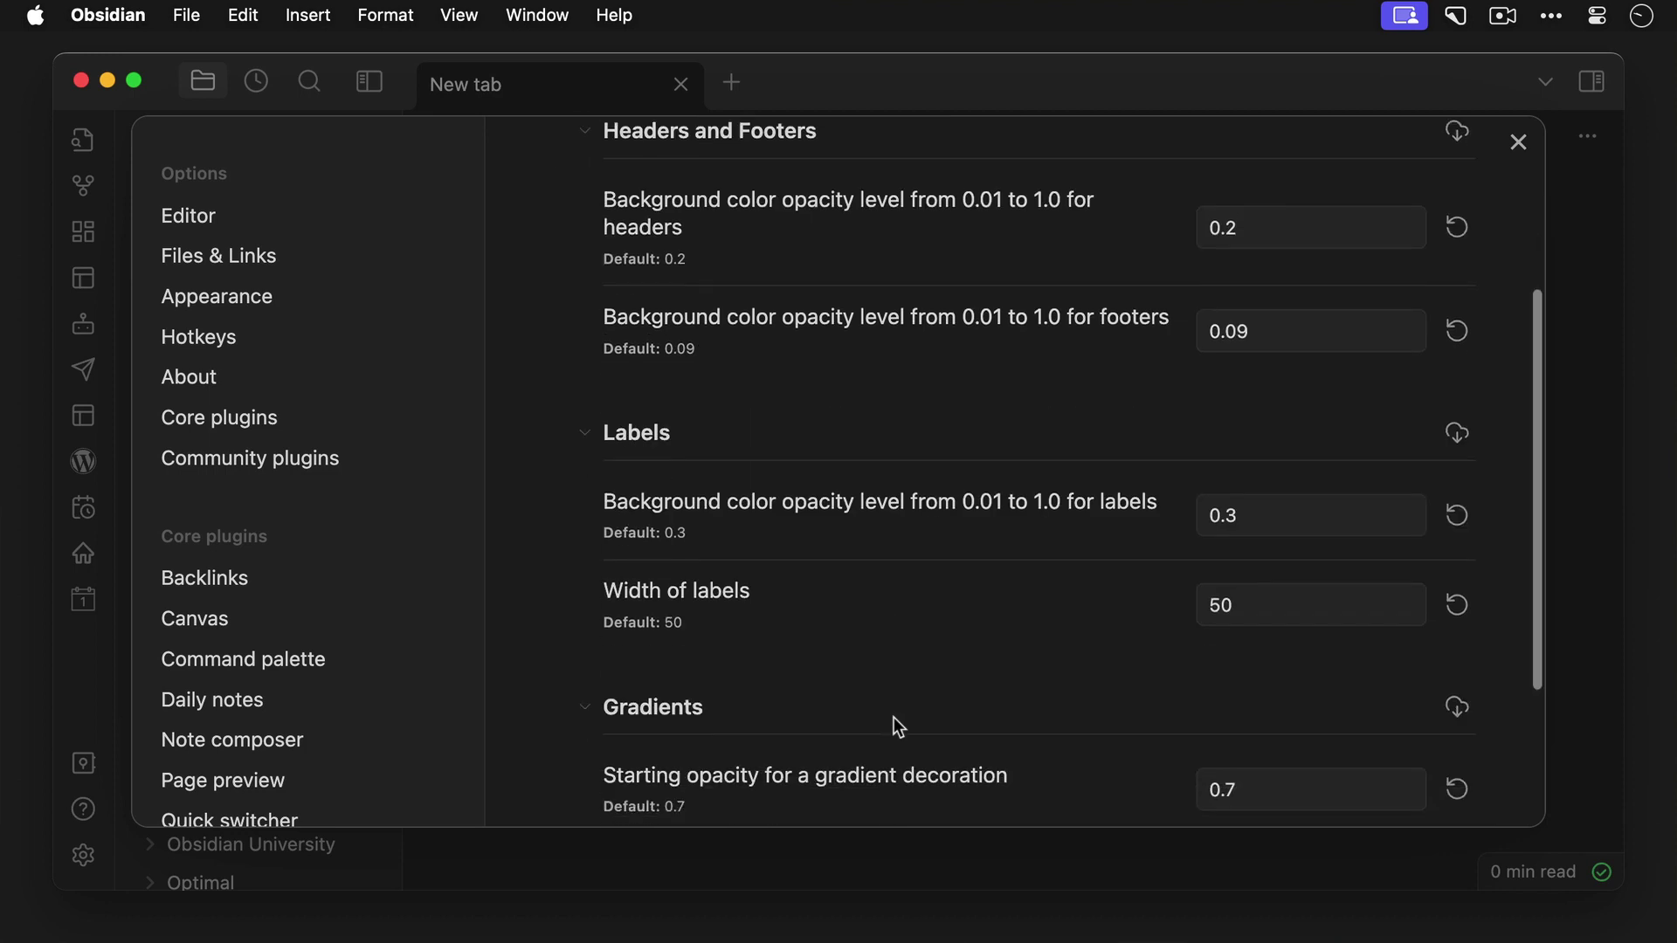
scroll(899, 727, "down", 1)
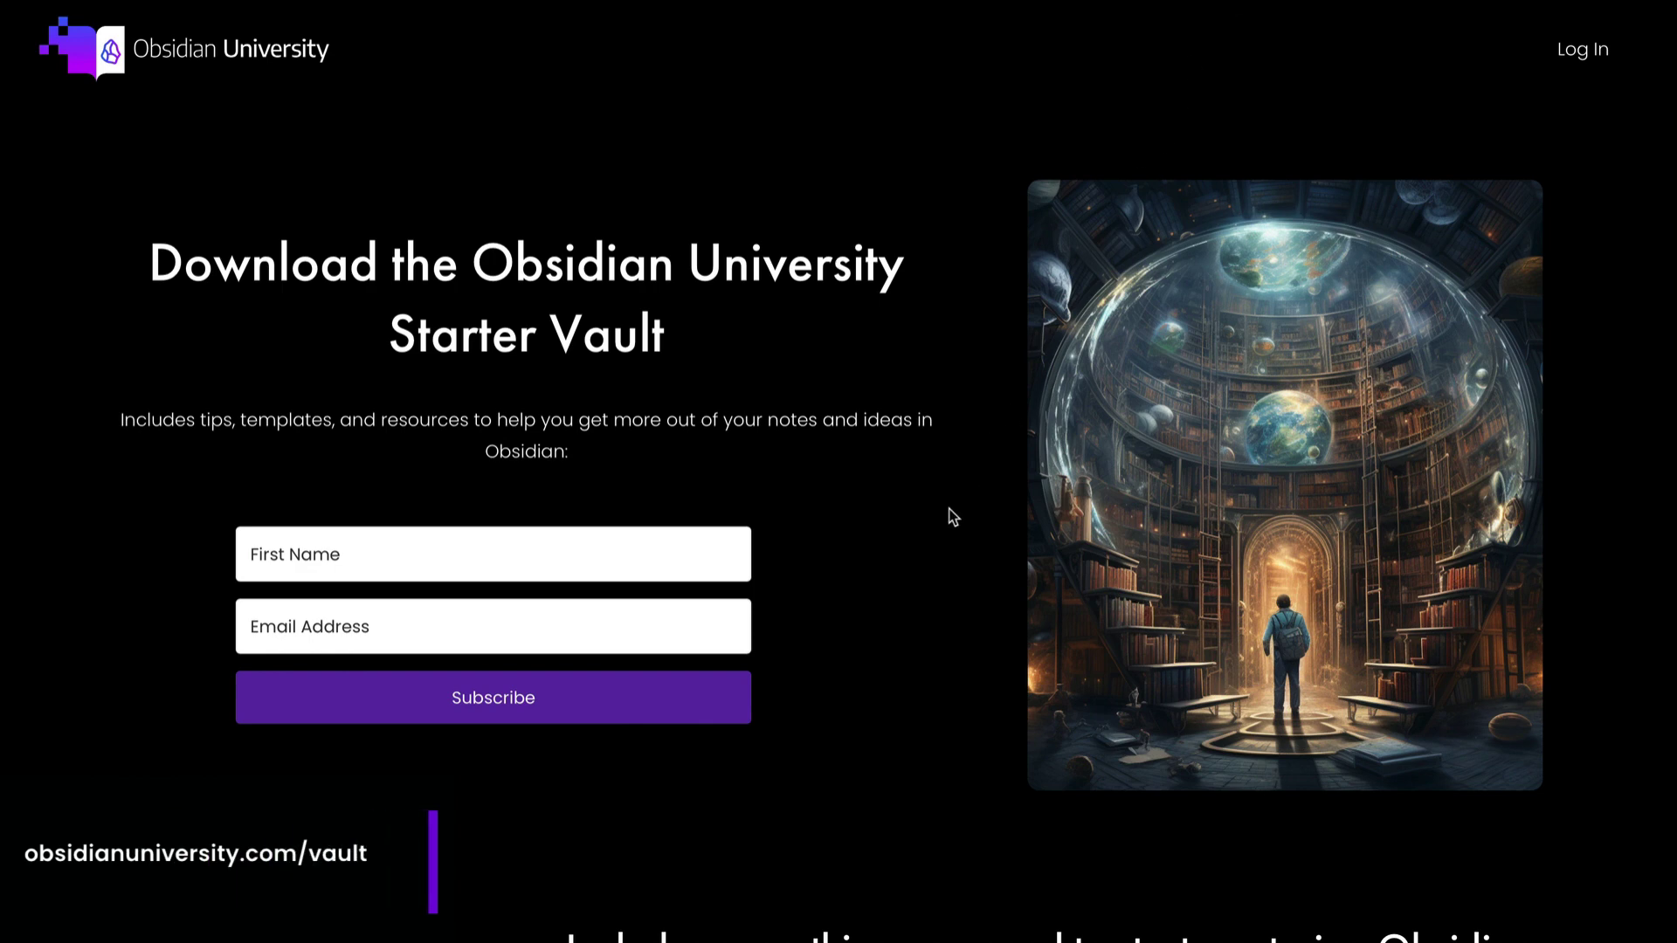
Scroll to the Starter Vault screenshot carousel and advance four images to the Keyboard Kung-Fu example.
scroll(953, 517, "down", 6)
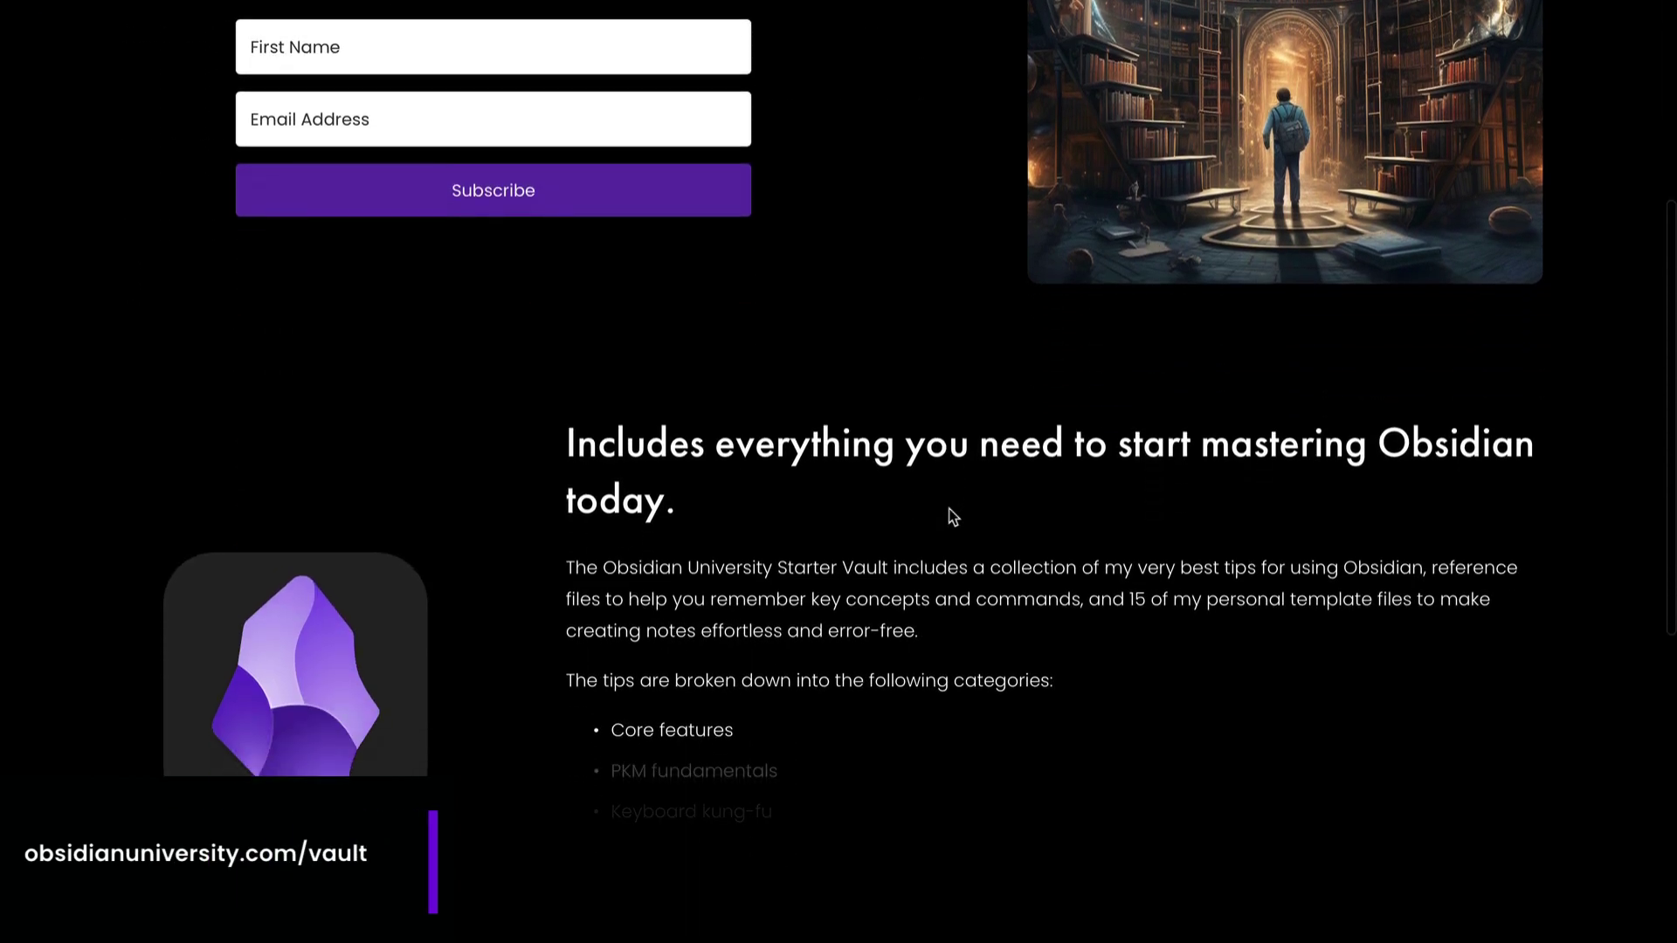
scroll(953, 517, "down", 3)
scroll(953, 517, "down", 3)
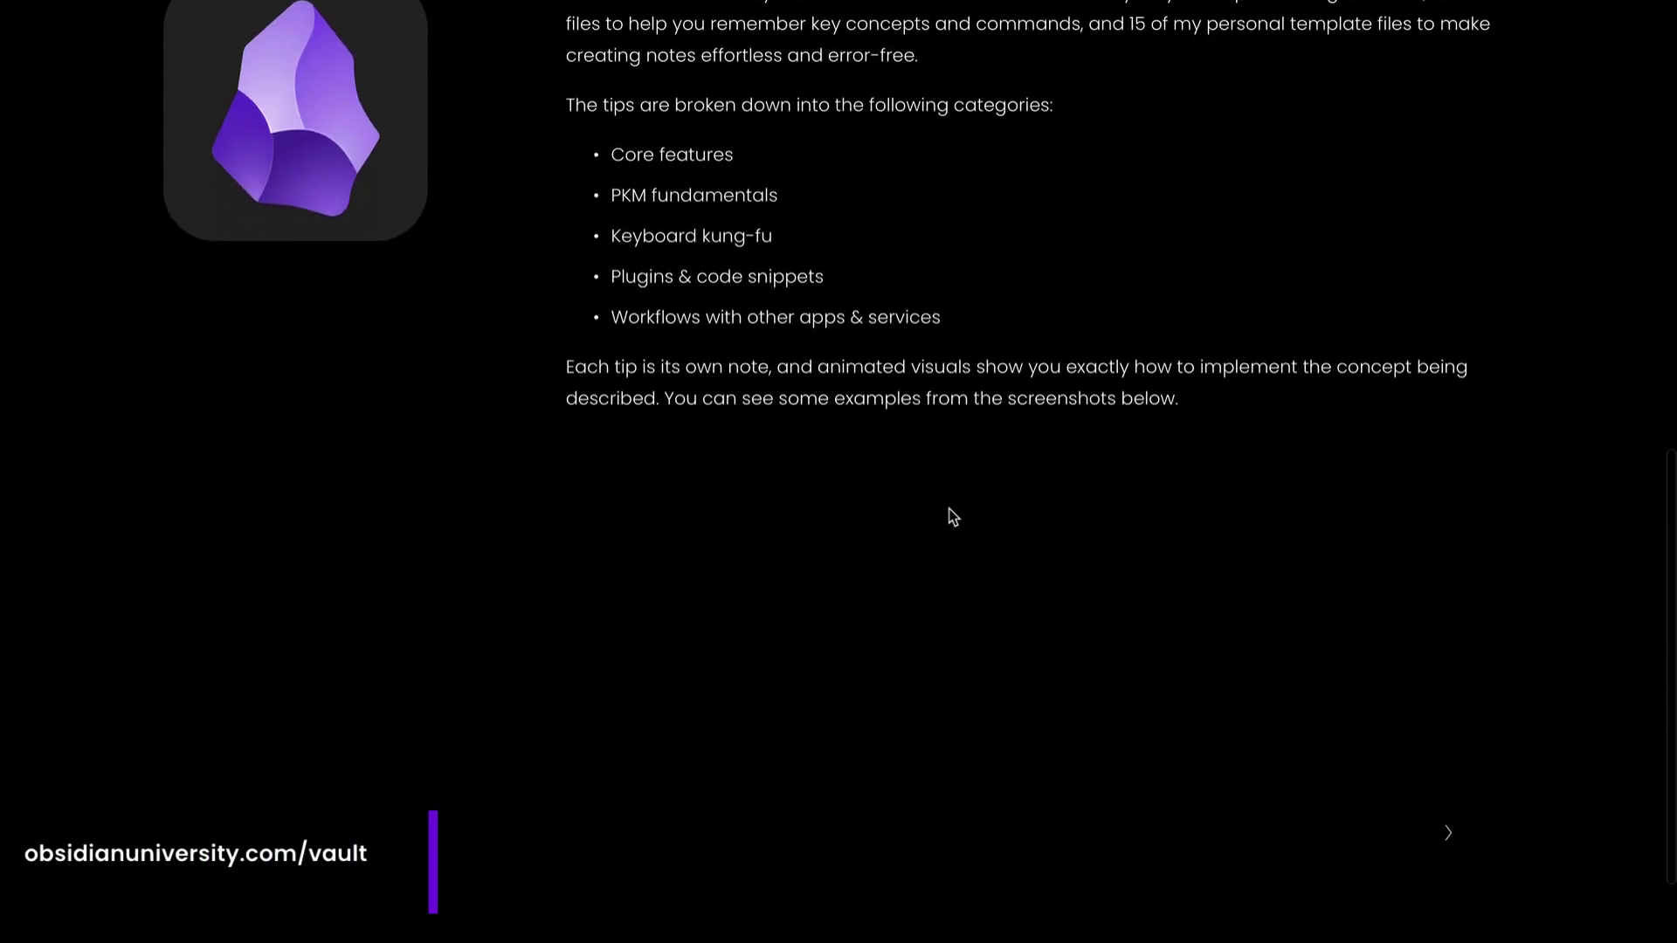
scroll(949, 513, "down", 3)
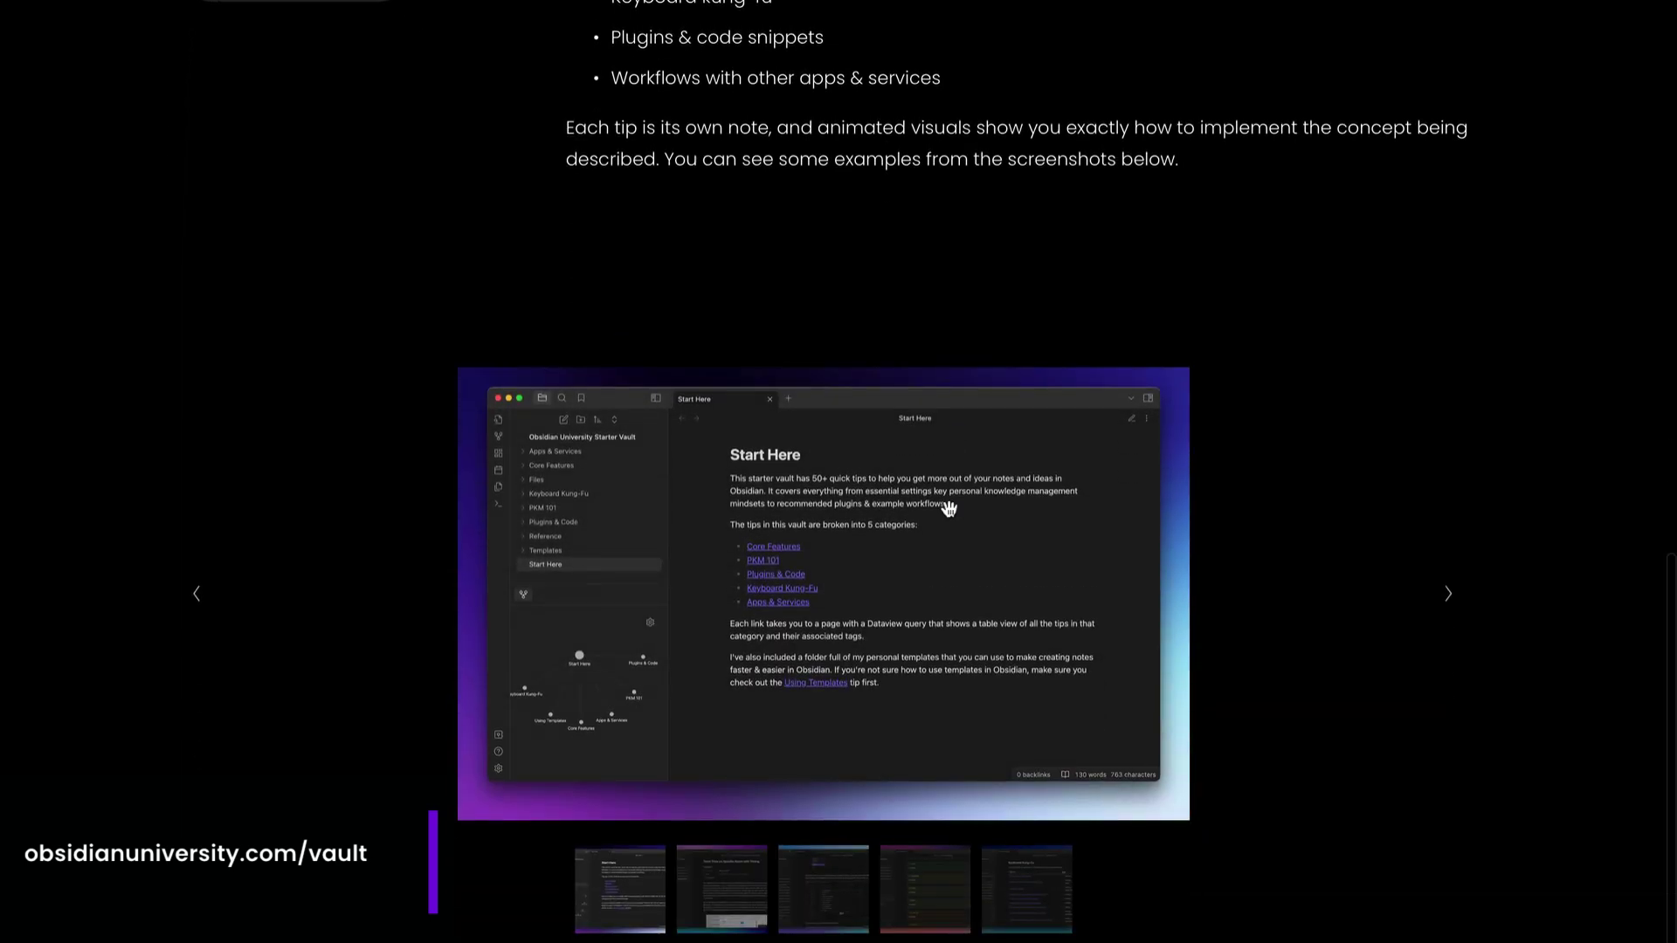
left_click(1447, 598)
left_click(1448, 601)
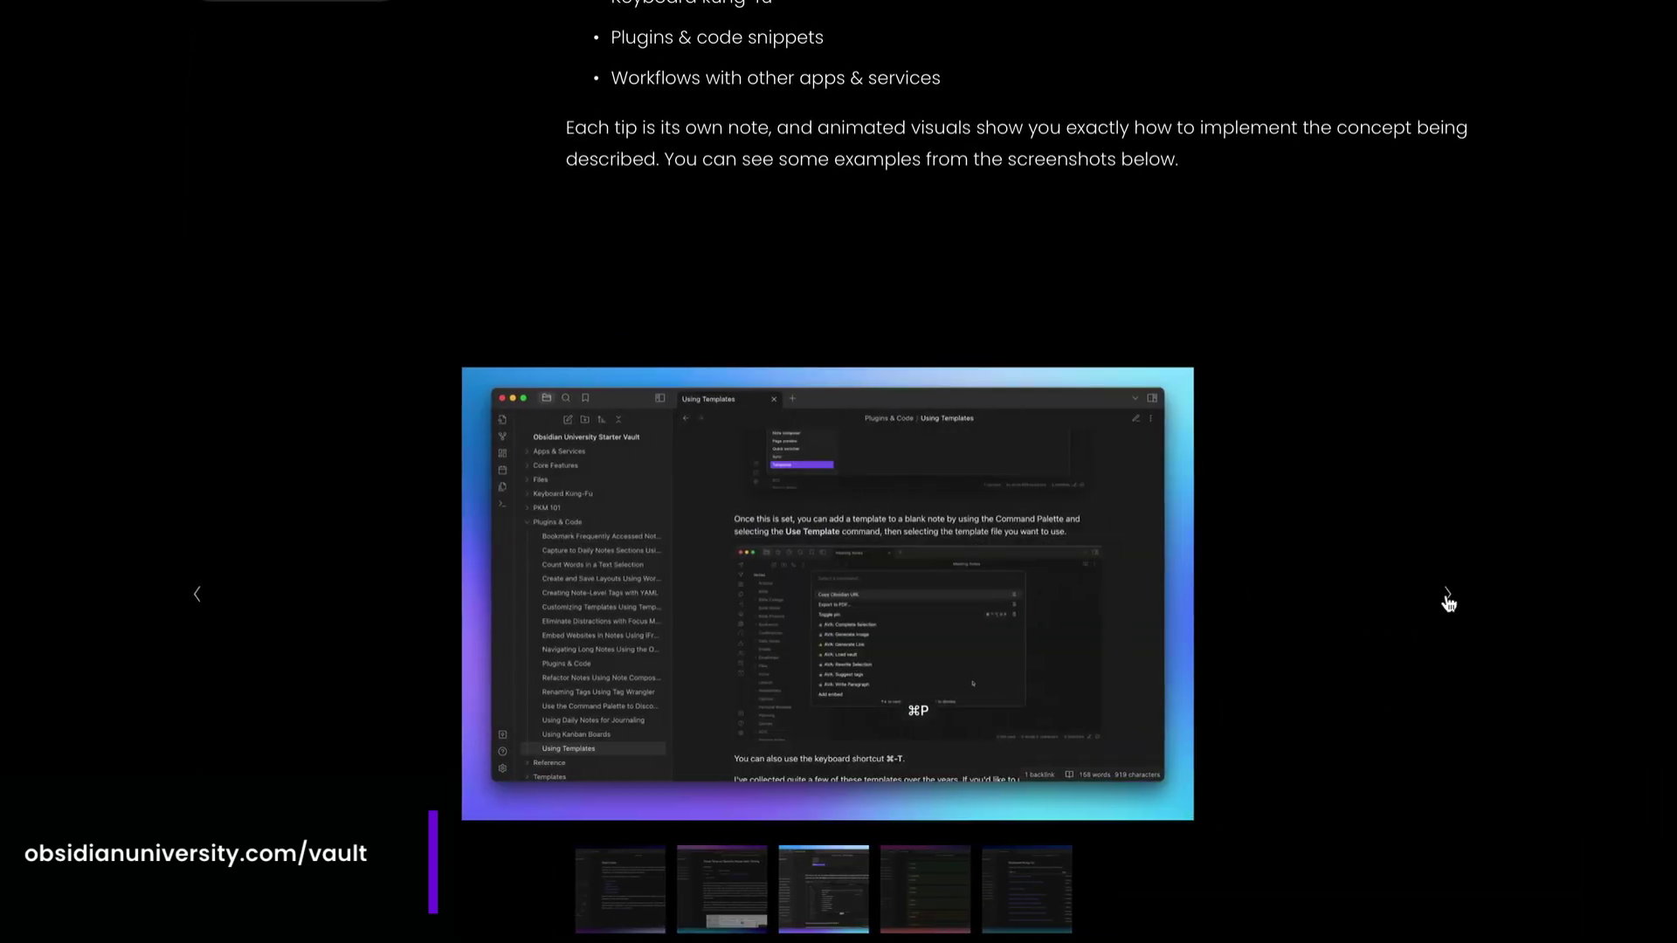
left_click(1447, 601)
left_click(1447, 601)
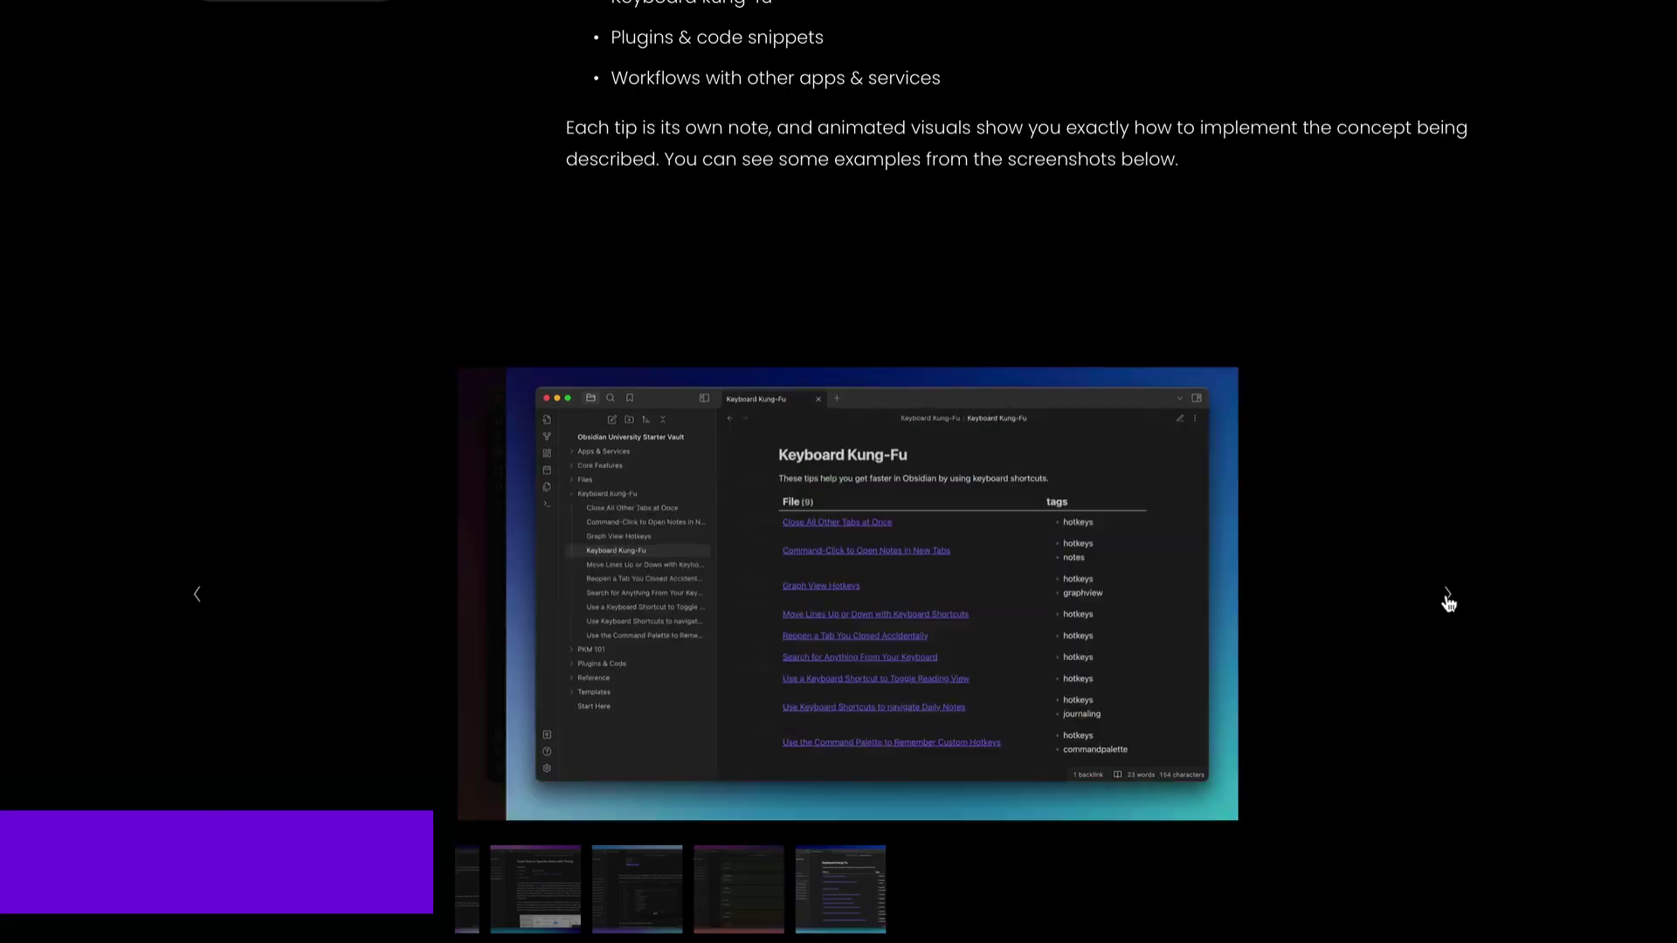